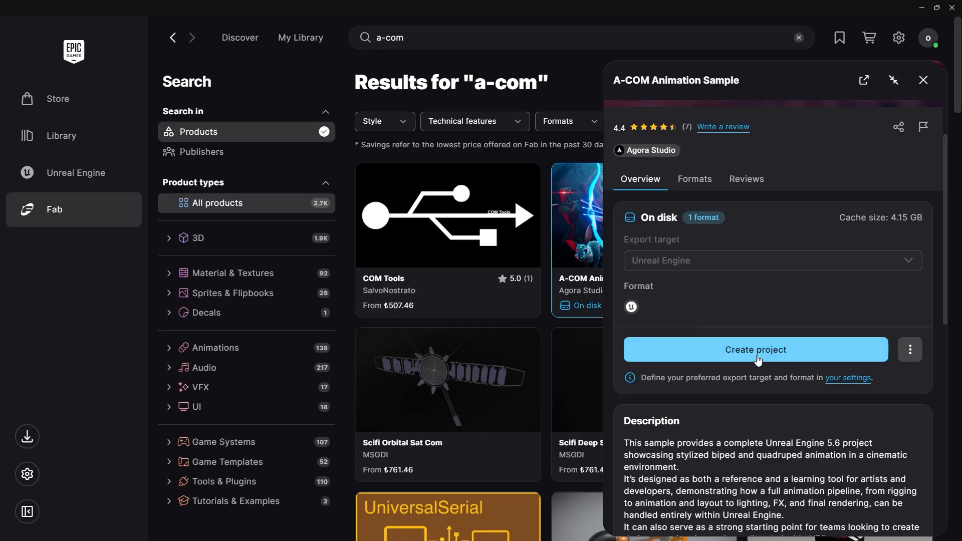
Examine the A-COM Animation Sample's local content options, full description, details and metadata on its Fab page
click(910, 350)
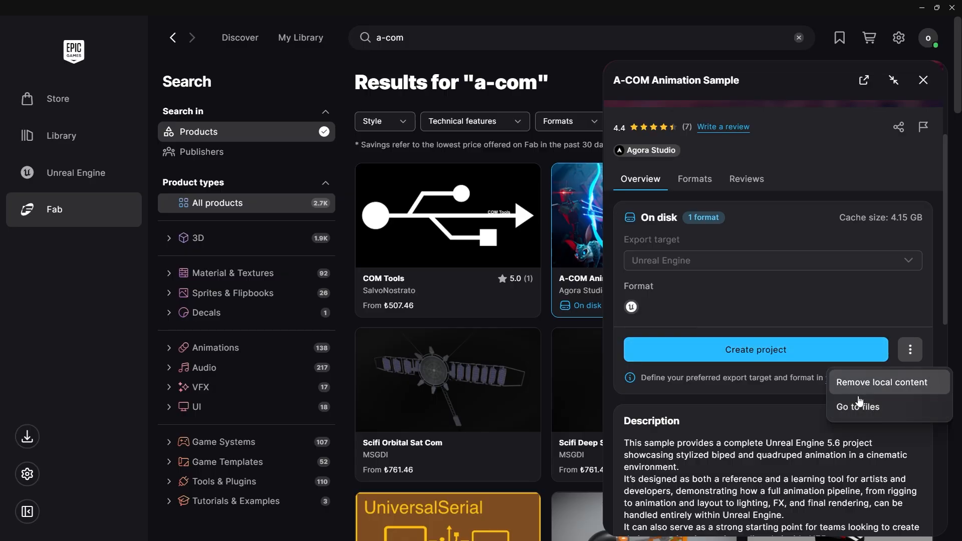
click(772, 429)
scroll(772, 428, down, 7)
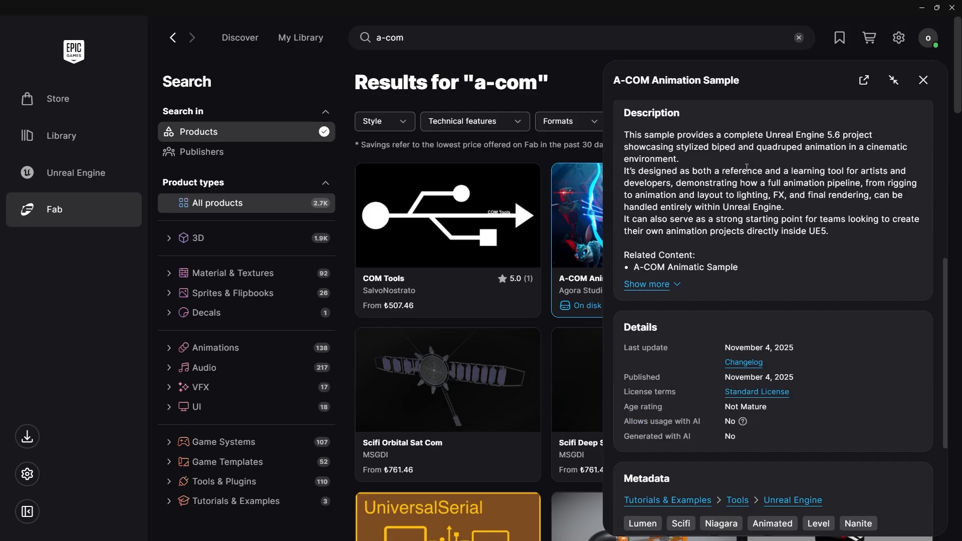
click(663, 224)
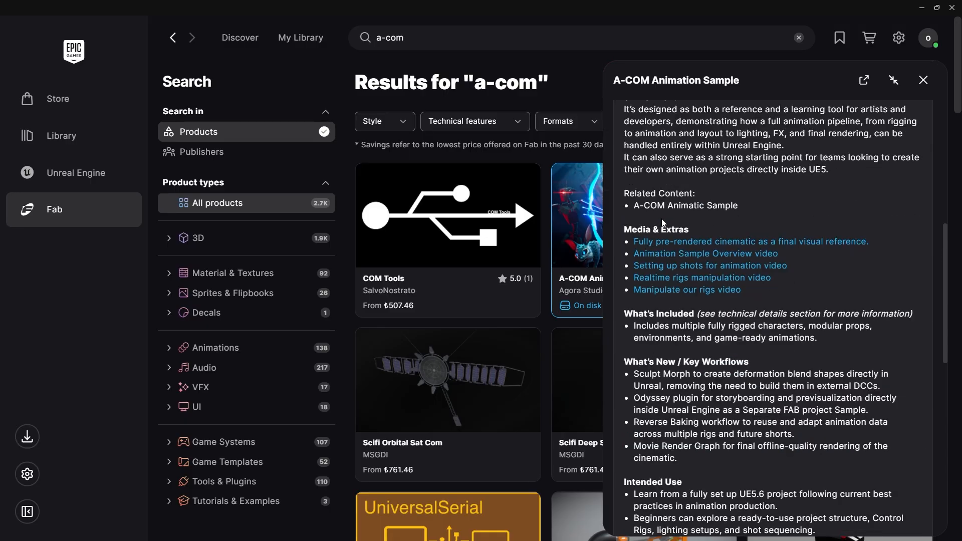
scroll(723, 196, down, 2)
scroll(723, 201, down, 10)
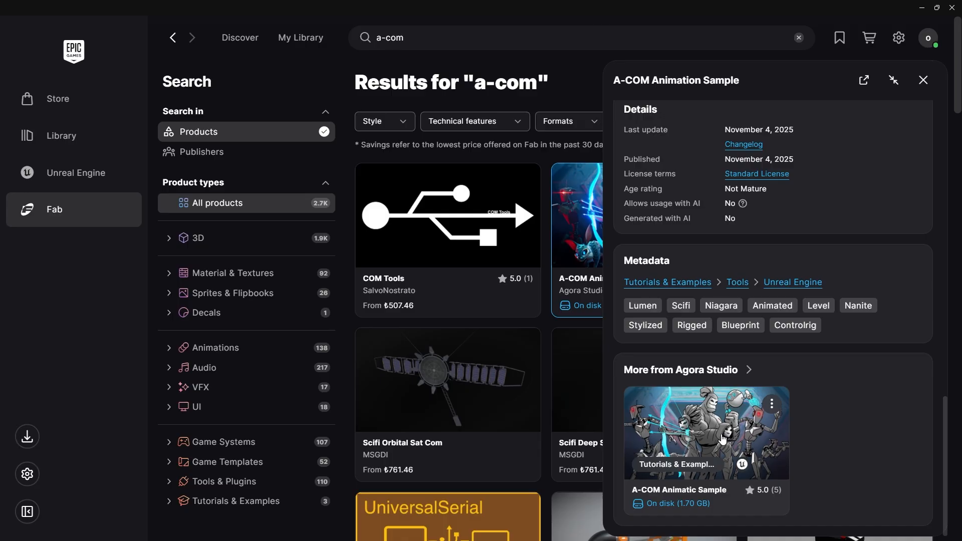
Open the engine 5.7 project ACOMAnimationSample2 from the Unreal Engine project library
click(67, 177)
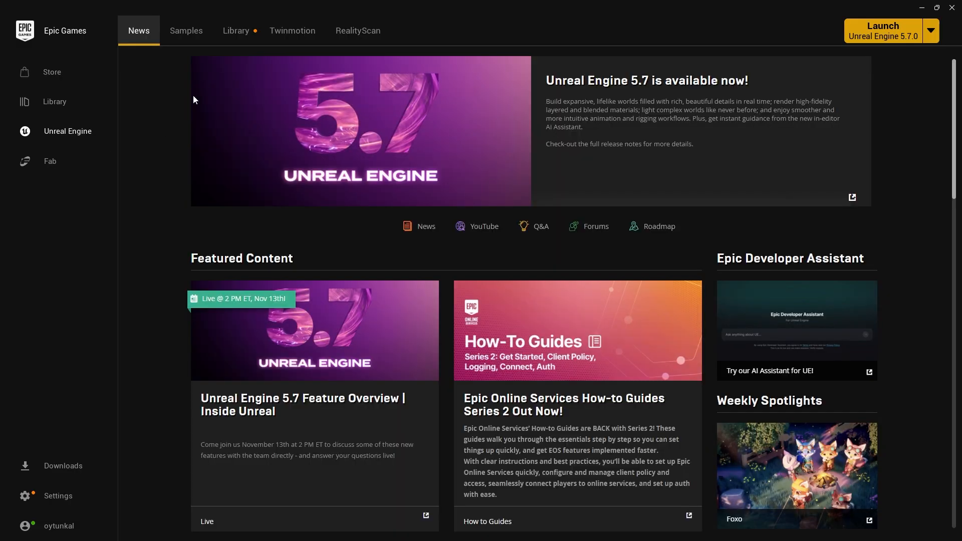
click(239, 40)
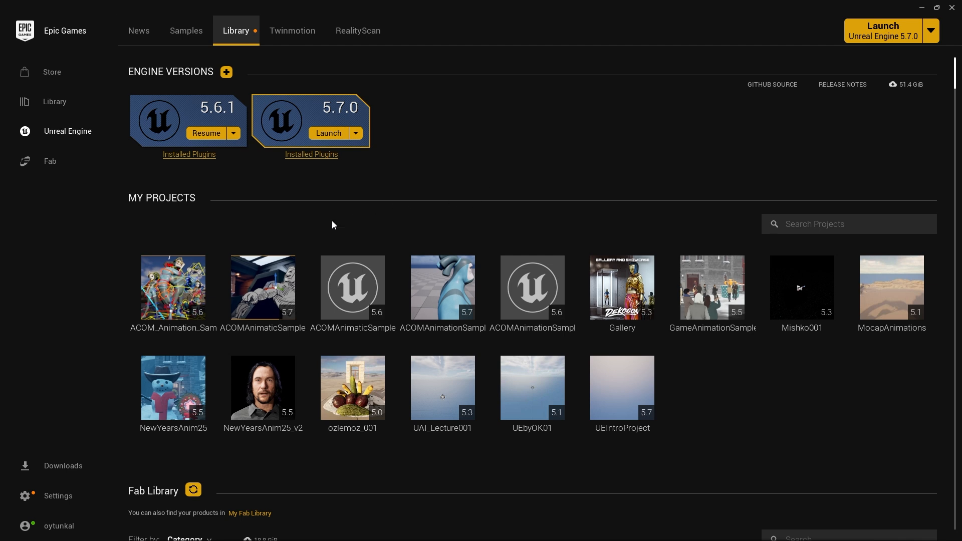
double_click(456, 296)
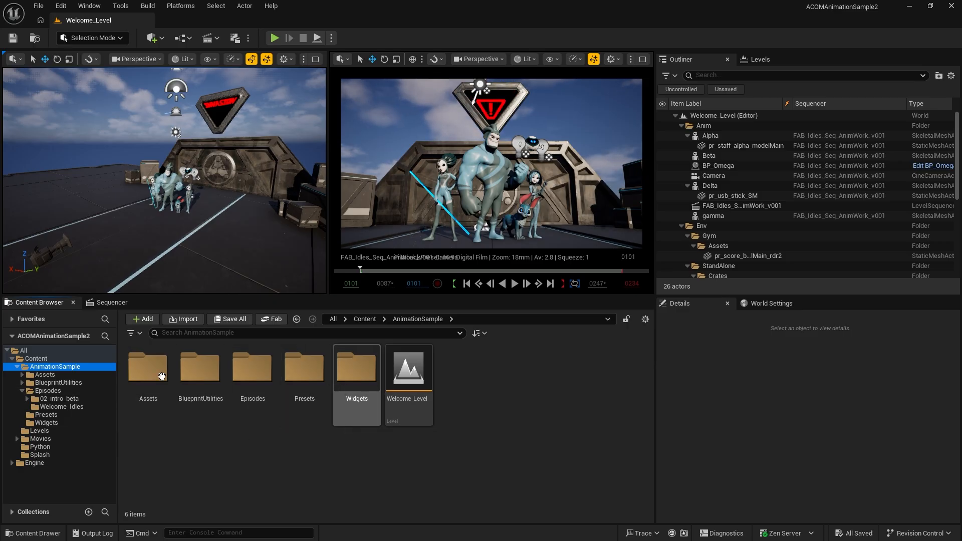
Show the contents of the AnimationSample folder and enlarge the viewports above the asset area
click(36, 359)
click(45, 368)
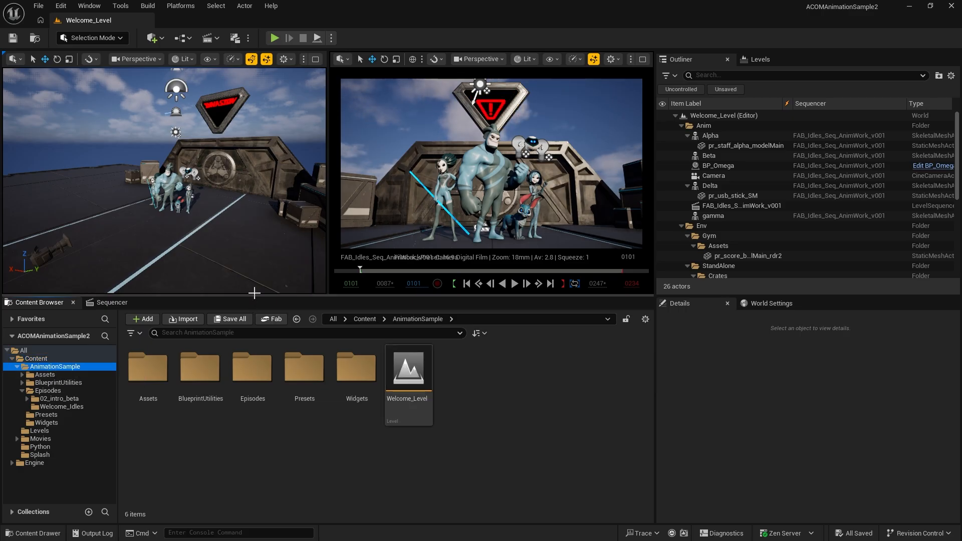
drag(253, 296, 273, 335)
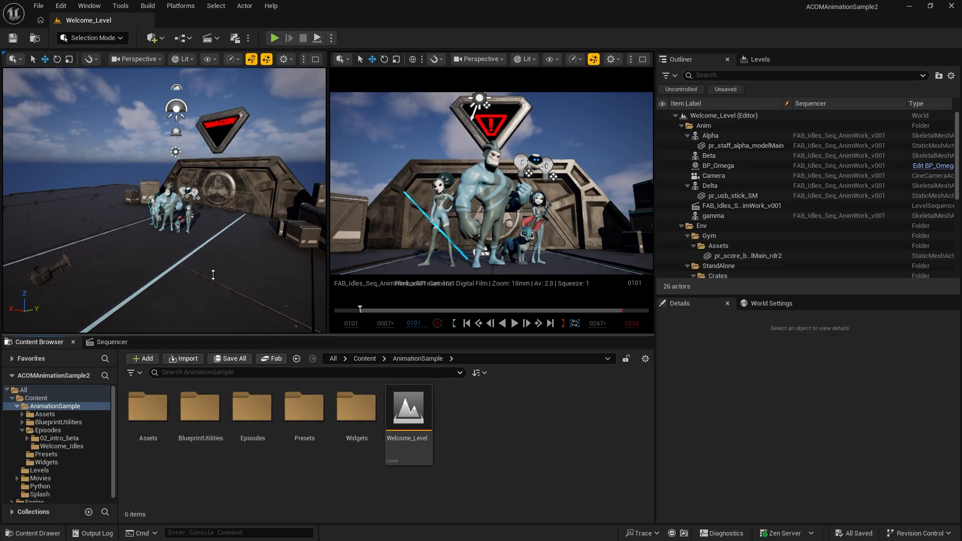
Inspect the characters in the welcome level up close, selecting Beta and gamma in turn
right_drag(165, 200, 199, 208)
click(172, 220)
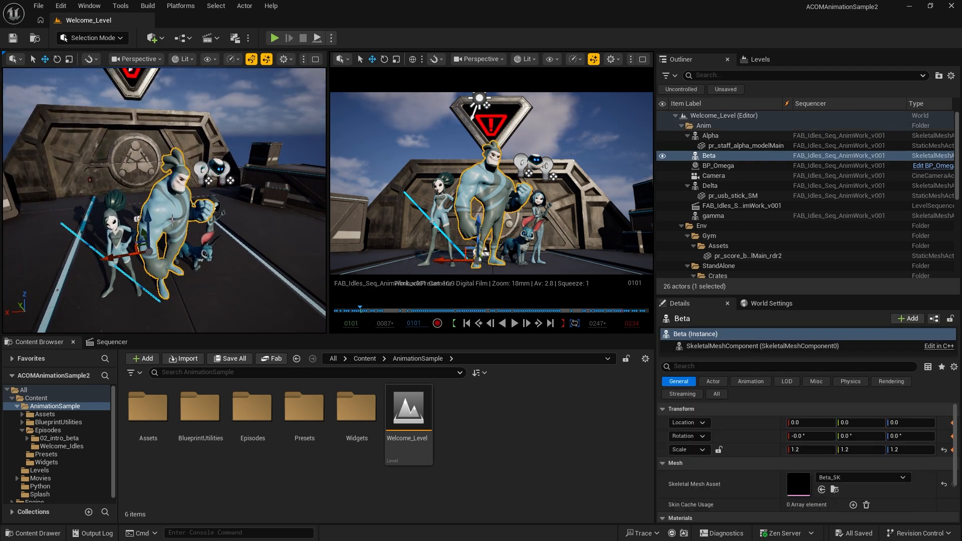
click(199, 255)
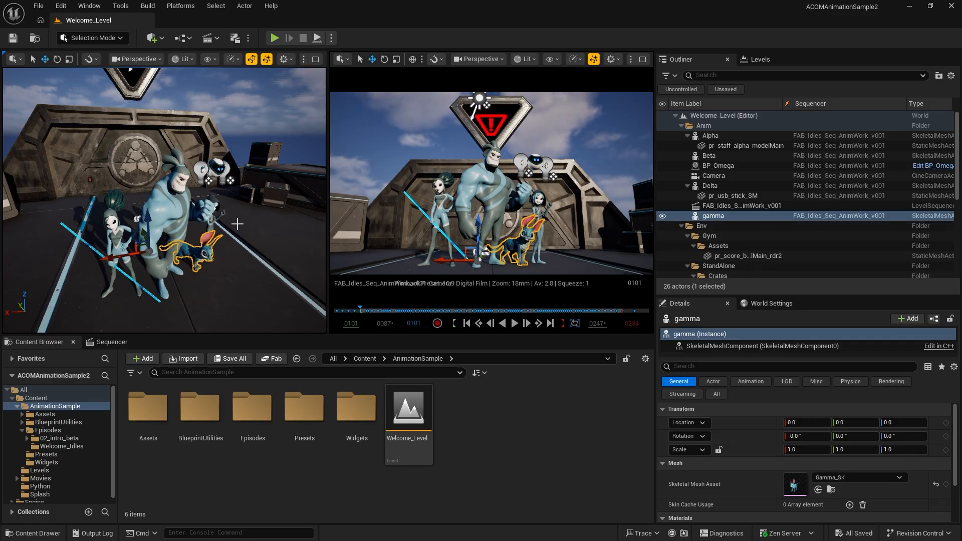
mouse_move(127, 219)
right_down()
mouse_move(114, 199)
mouse_move(127, 211)
right_up()
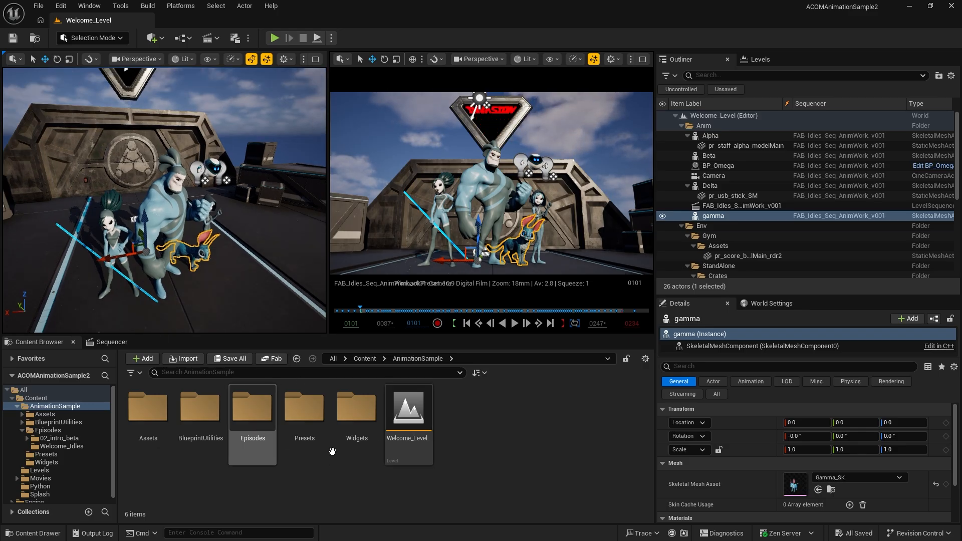
Open the FAB_Idles_Seq_AnimWork_v001 level sequence from Episodes/Welcome_Idles and give its timeline more height
click(60, 432)
double_click(200, 407)
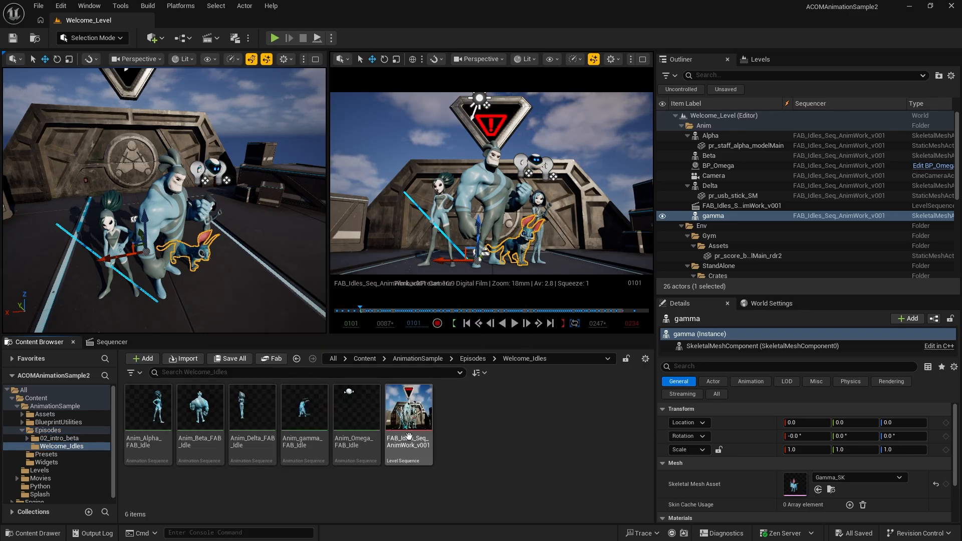
double_click(410, 411)
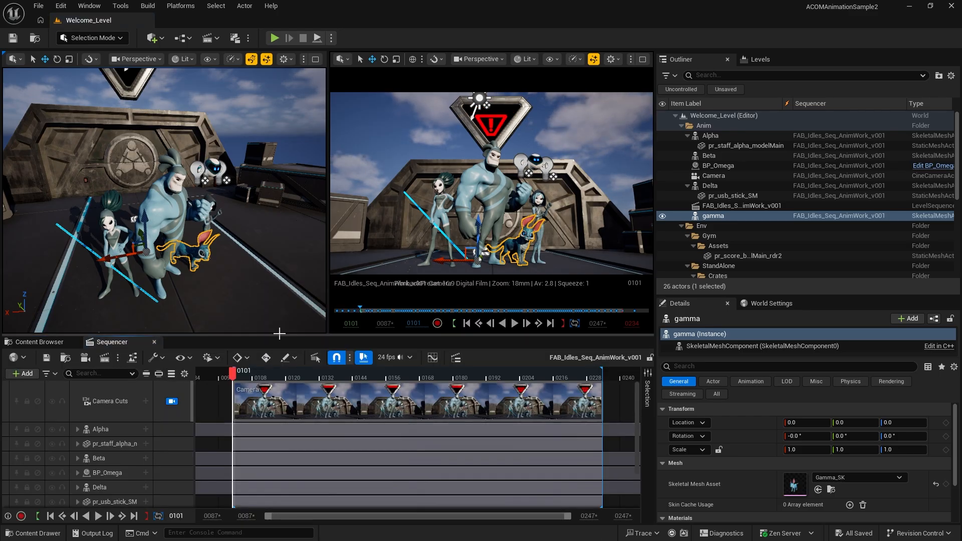
drag(281, 337, 476, 267)
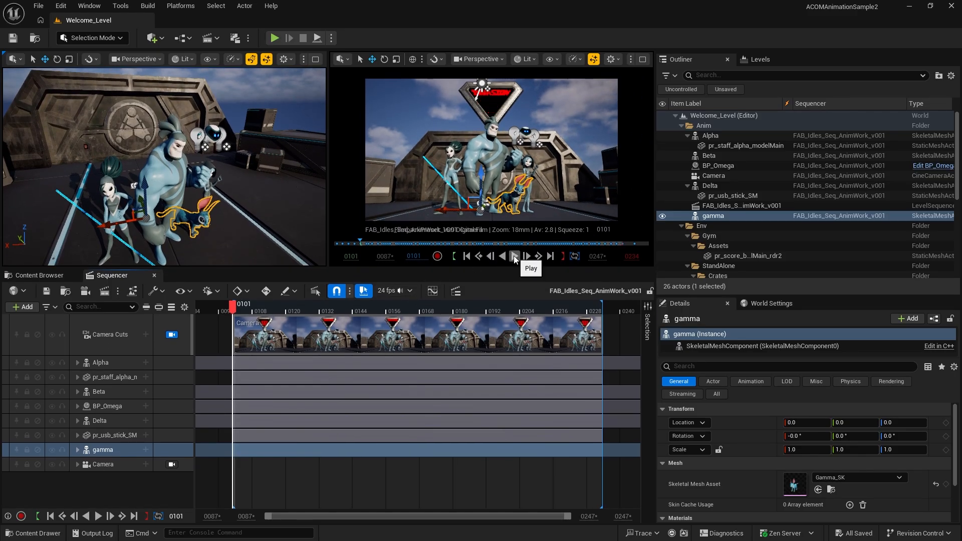
Set the camera view to the Cinematic Viewport type and play the idle sequence in it
click(481, 59)
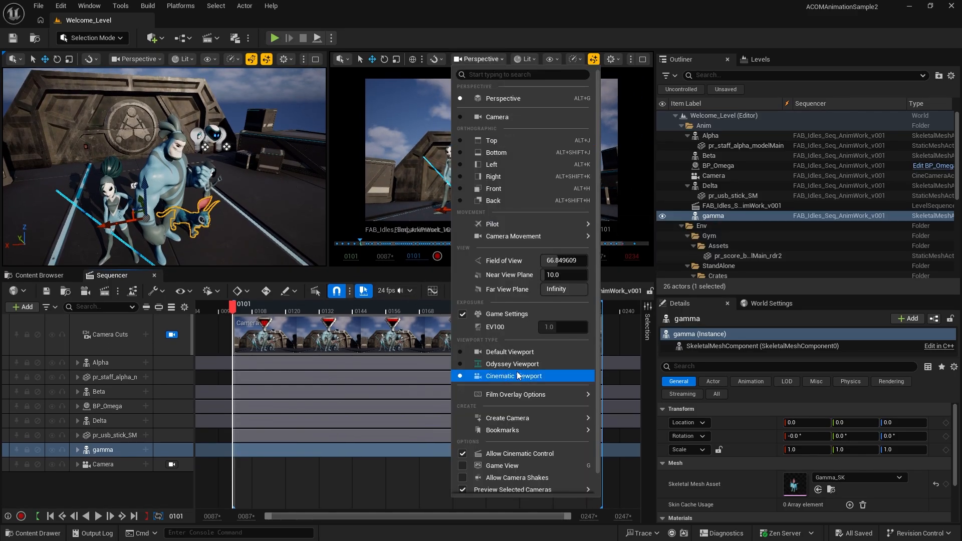
click(507, 379)
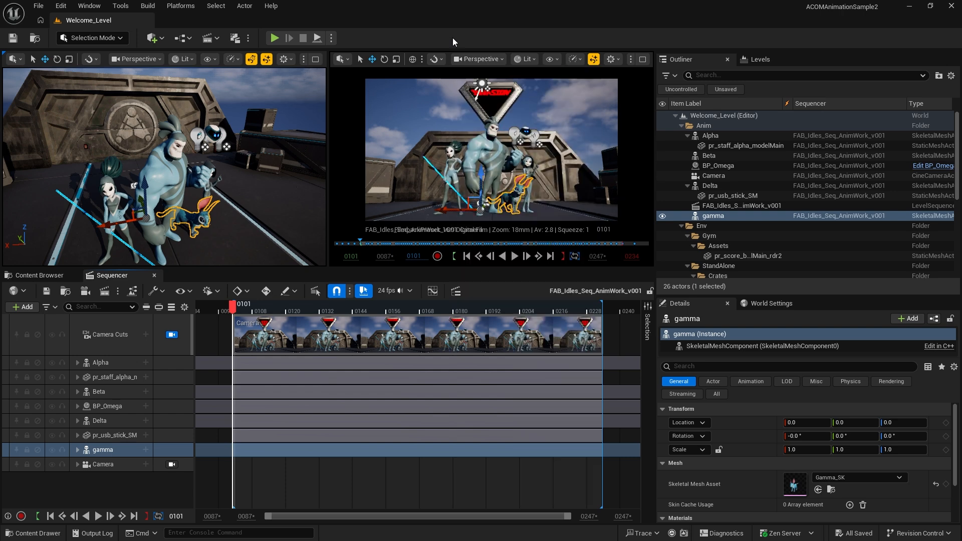
click(514, 256)
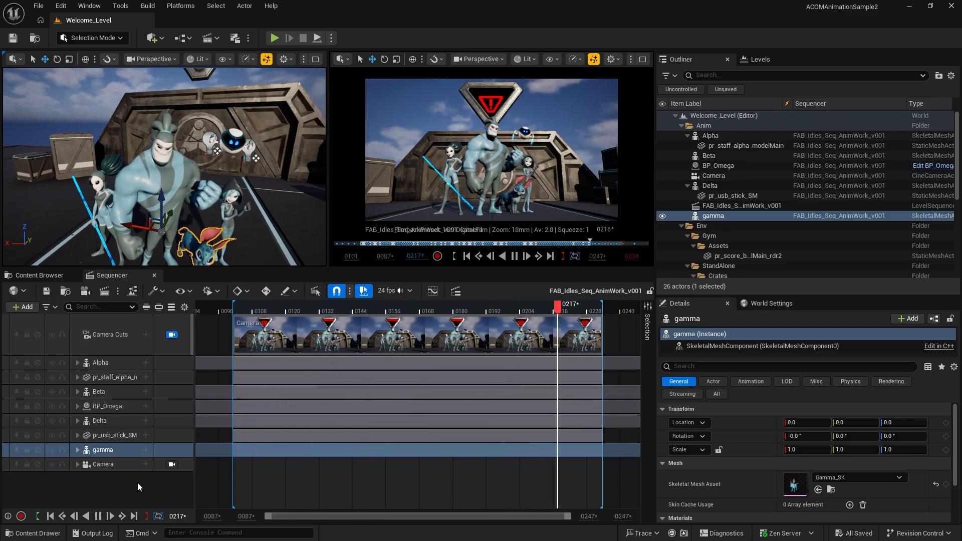
Expand the Alpha track, select its Alpha_CtrlRig to display the rig controls, and inspect them on the characters
click(102, 364)
double_click(106, 361)
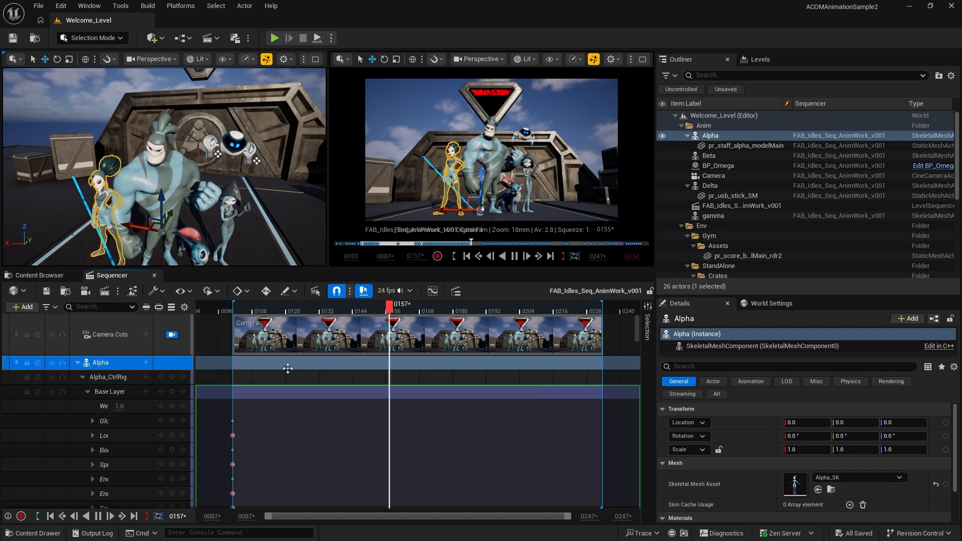
click(102, 382)
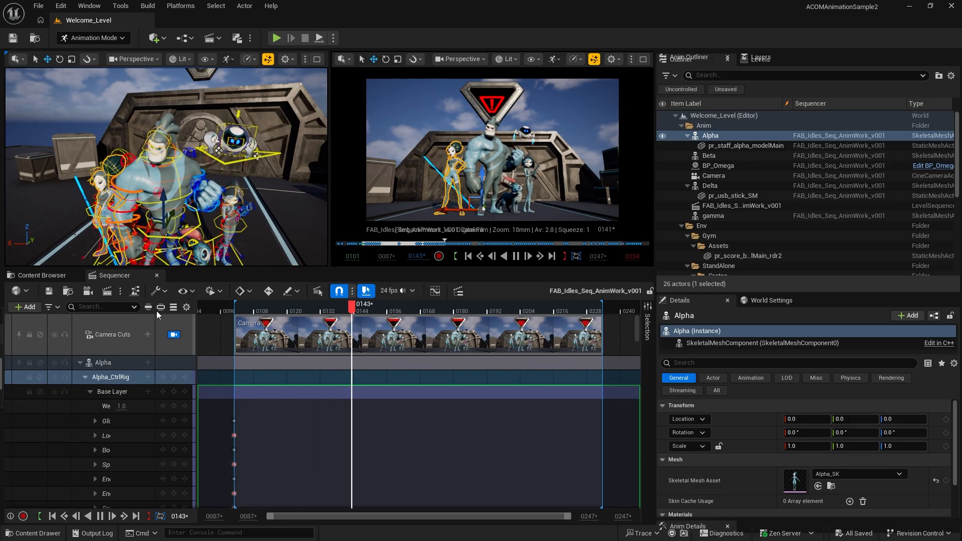
scroll(167, 167, down, 5)
right_drag(167, 166, 147, 139)
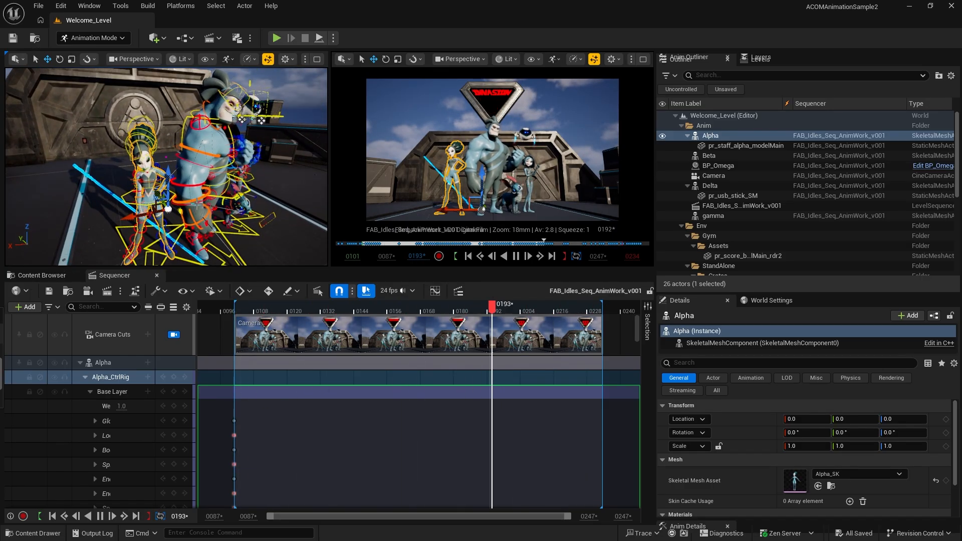
right_drag(213, 165, 215, 177)
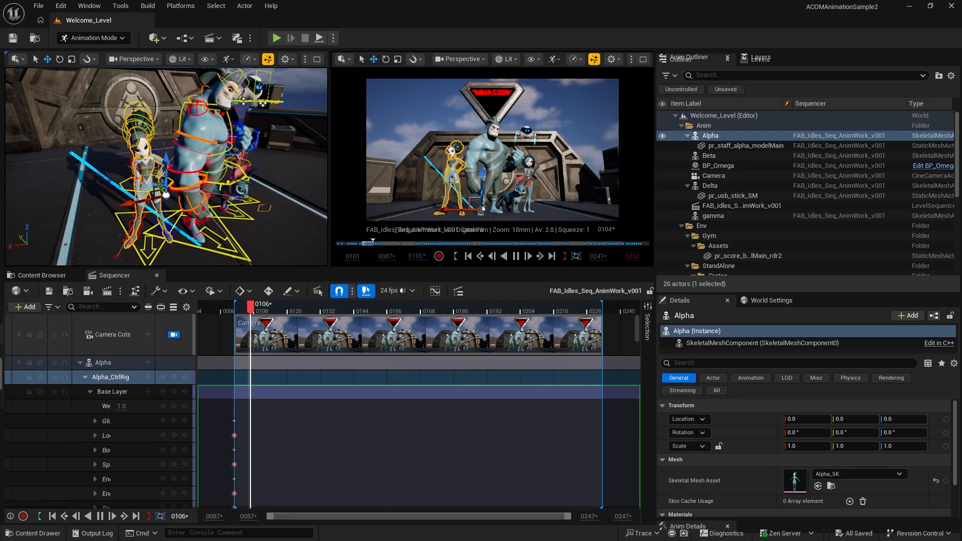
Compare the viewport type settings of the cinematic camera view and the free perspective view
click(473, 62)
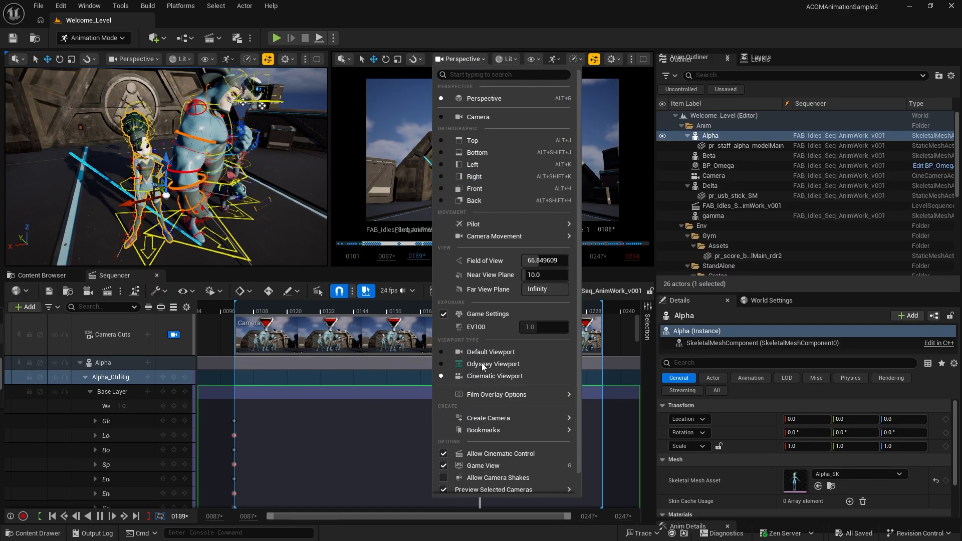
click(438, 37)
right_drag(165, 166, 165, 150)
click(137, 61)
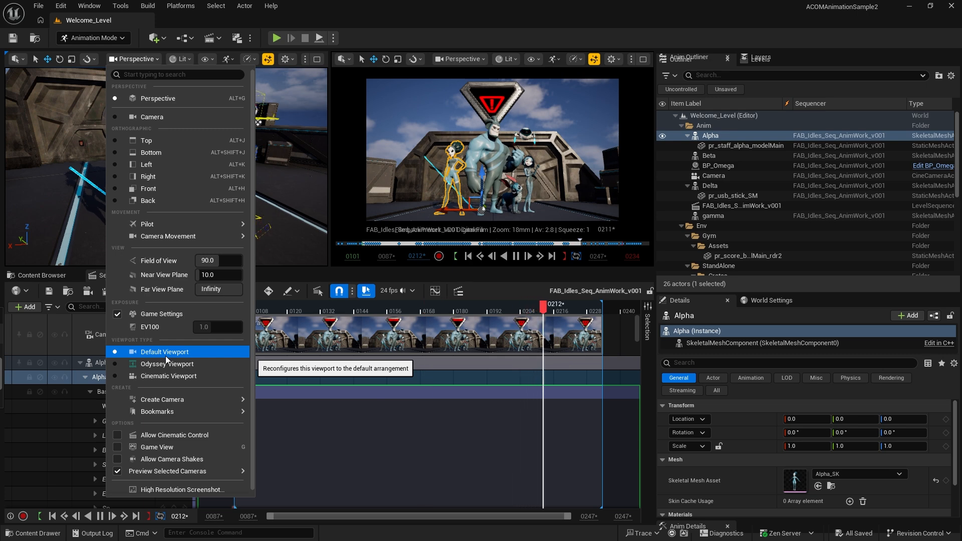
click(376, 46)
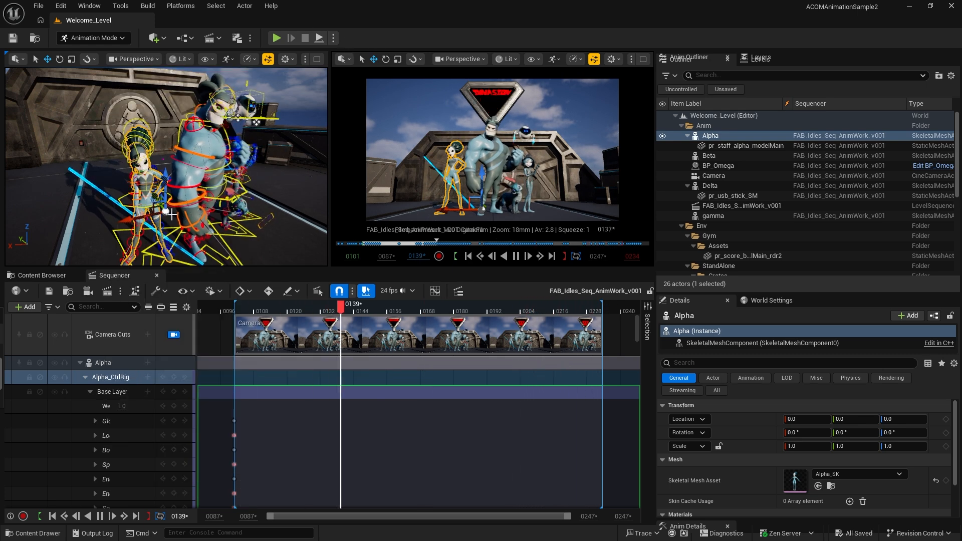
Widen the perspective viewport and stop the playback by moving the playhead to frame 129
right_drag(166, 212, 177, 223)
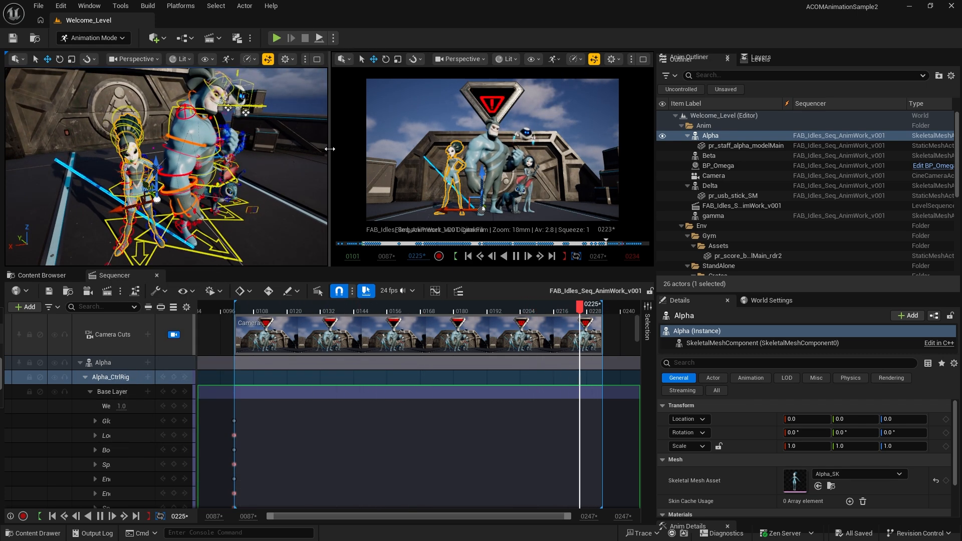
drag(330, 149, 347, 147)
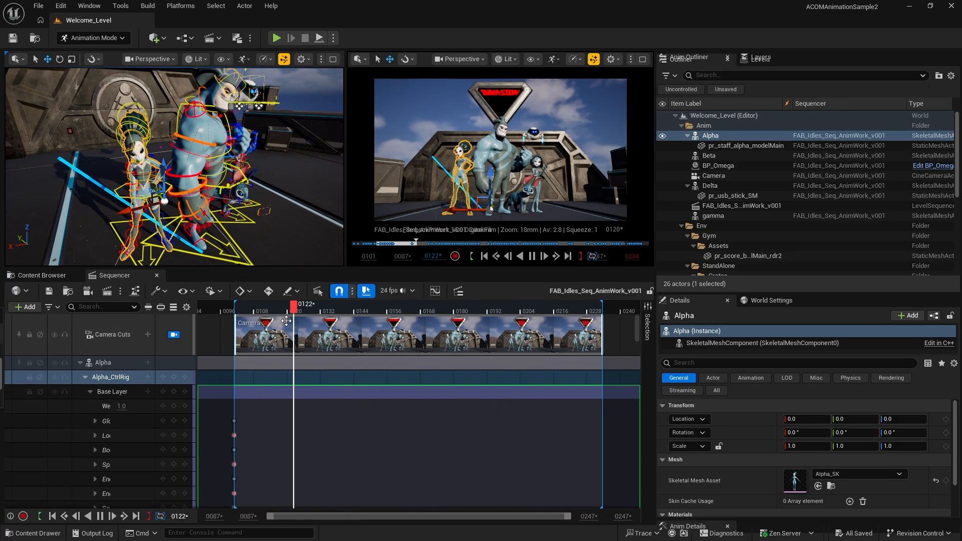
drag(399, 311, 313, 314)
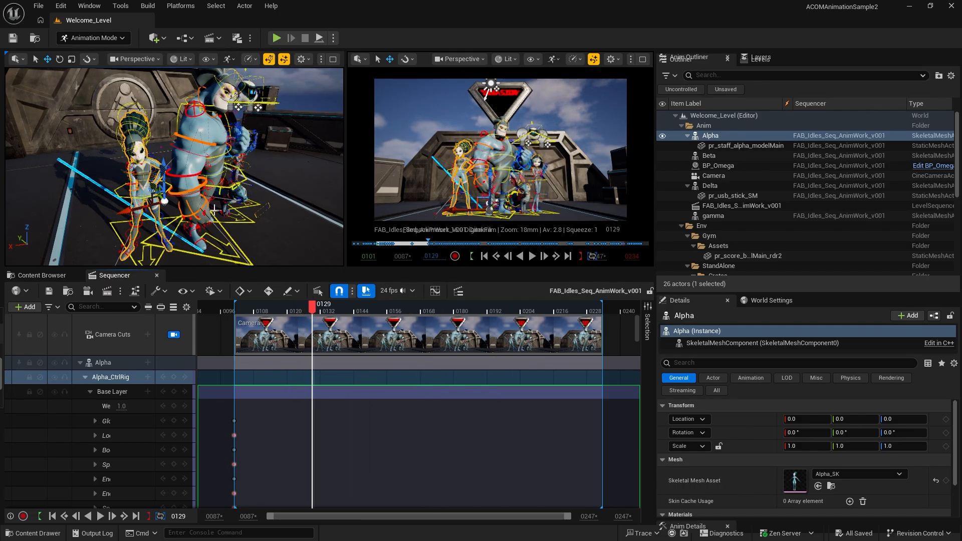
Select the cinematic camera in the perspective view, seen from the side of the characters
alt+drag(200, 166, 71, 155)
alt+drag(231, 197, 250, 203)
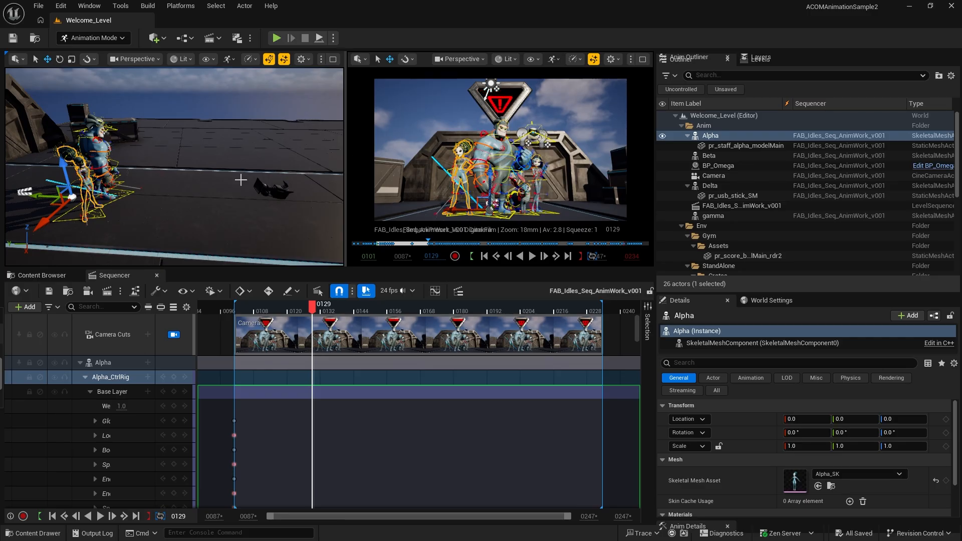
click(280, 194)
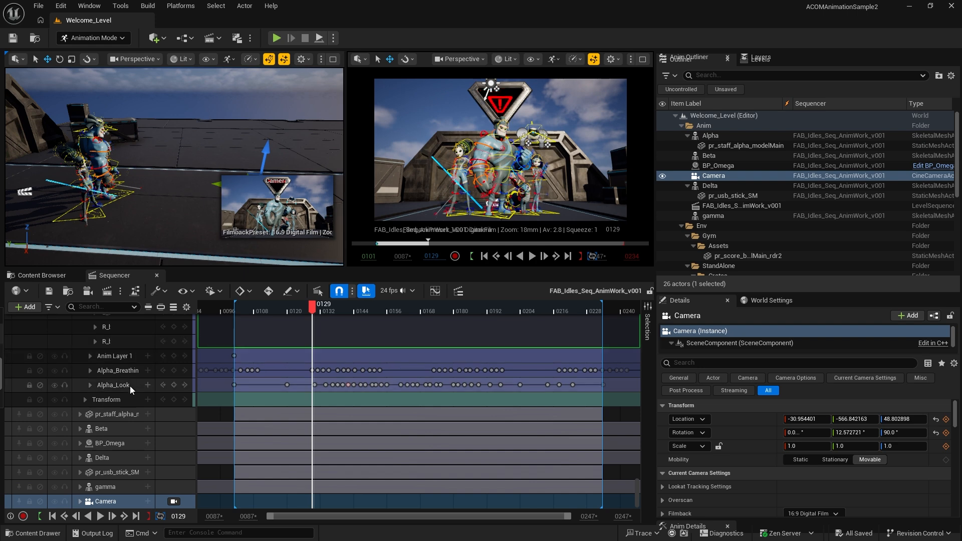
Look through Alpha's control rig tracks, selecting the L_cheekBone control and one of the left-side controls further up
scroll(132, 383, up, 10)
scroll(132, 383, up, 8)
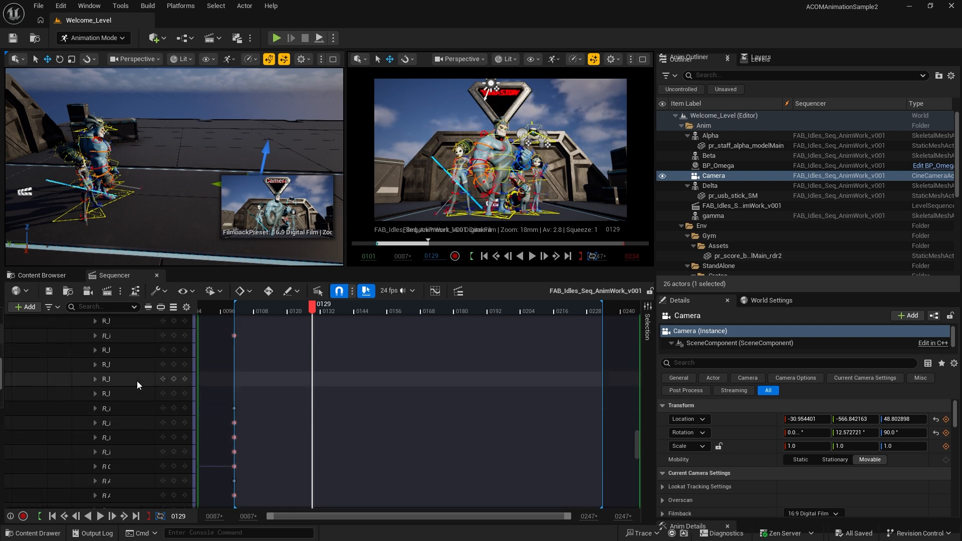
scroll(137, 377, up, 6)
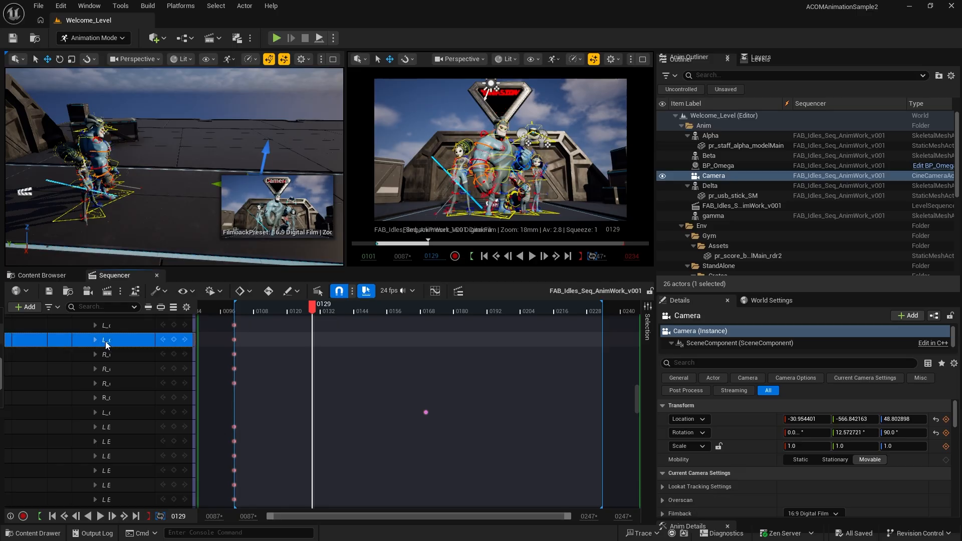
click(101, 342)
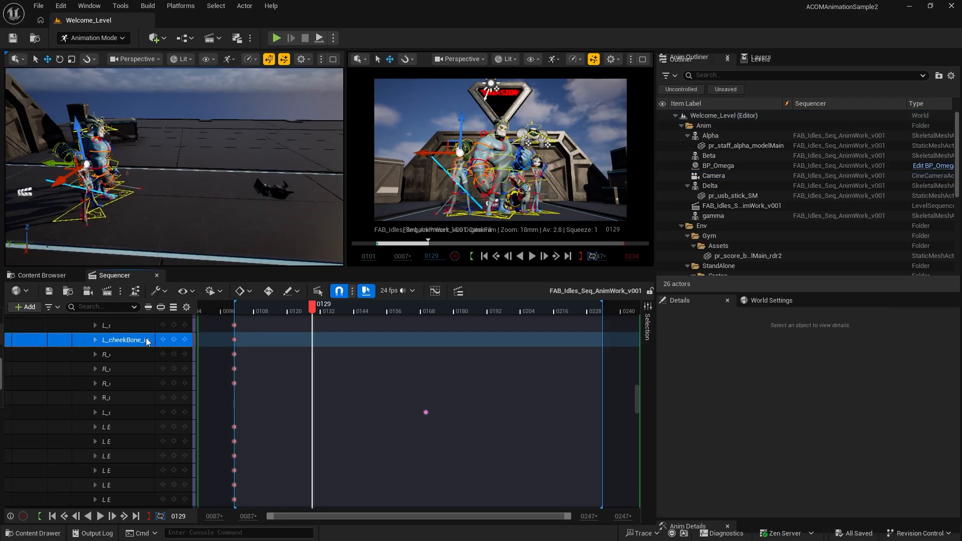
scroll(140, 348, up, 10)
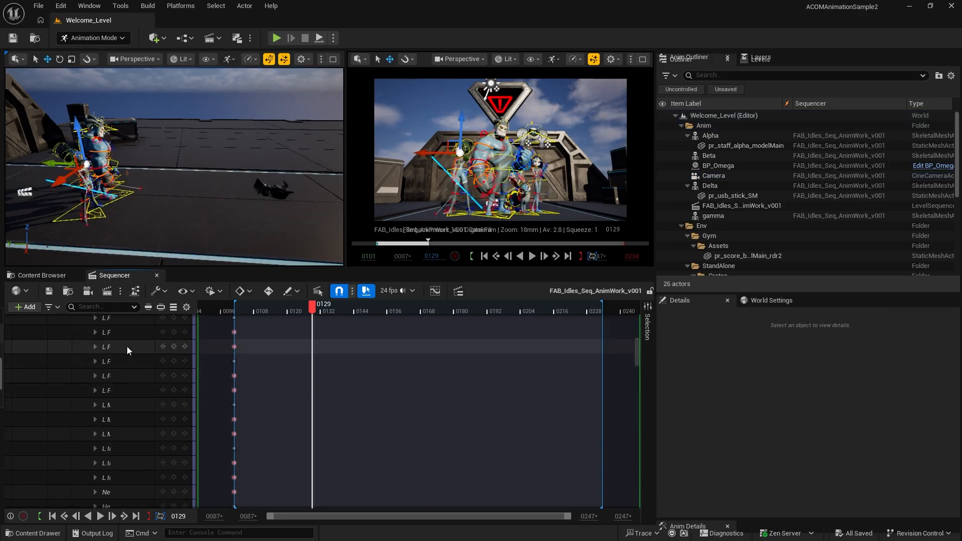
click(127, 347)
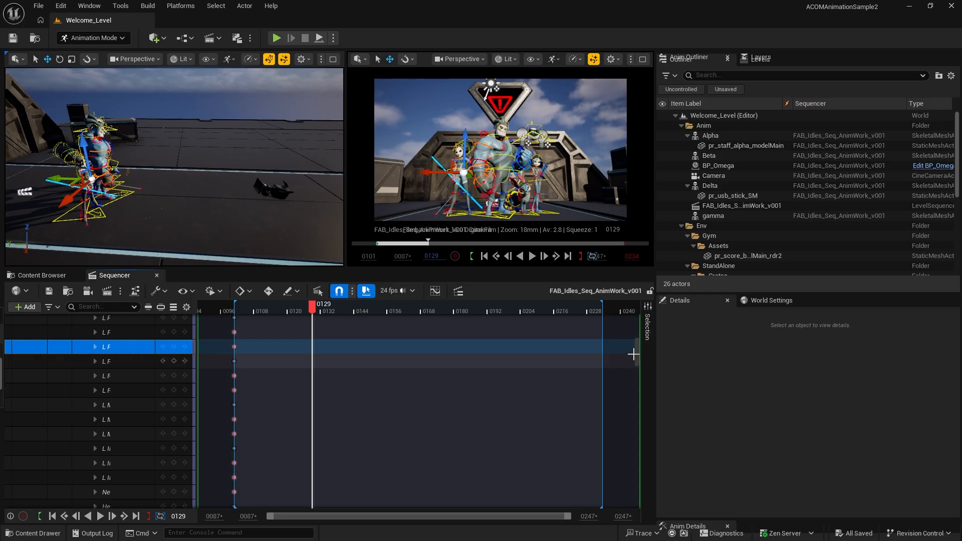
Widen the Sequencer's track name column, read through Alpha's full control names and collapse the Alpha_CtrlRig track
scroll(633, 355, up, 10)
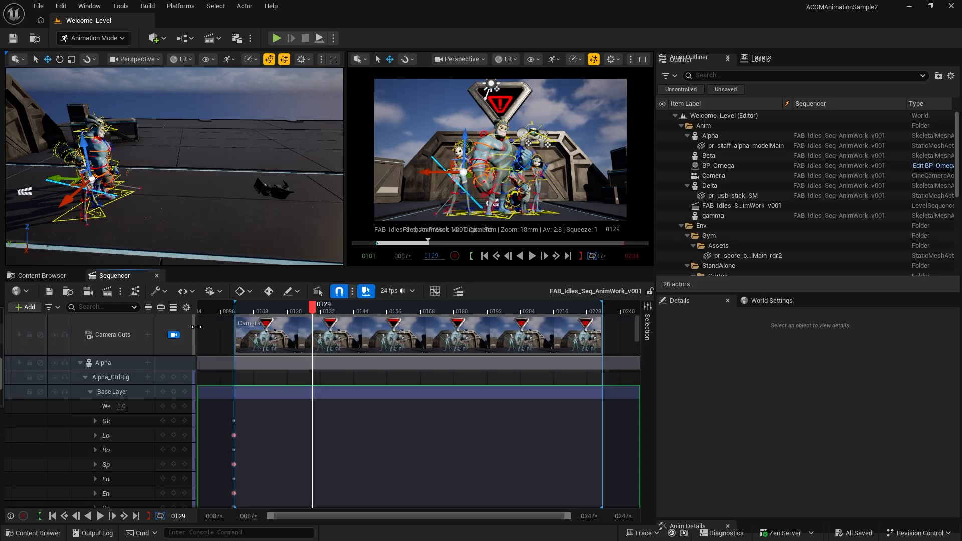
drag(196, 327, 289, 326)
scroll(164, 417, down, 5)
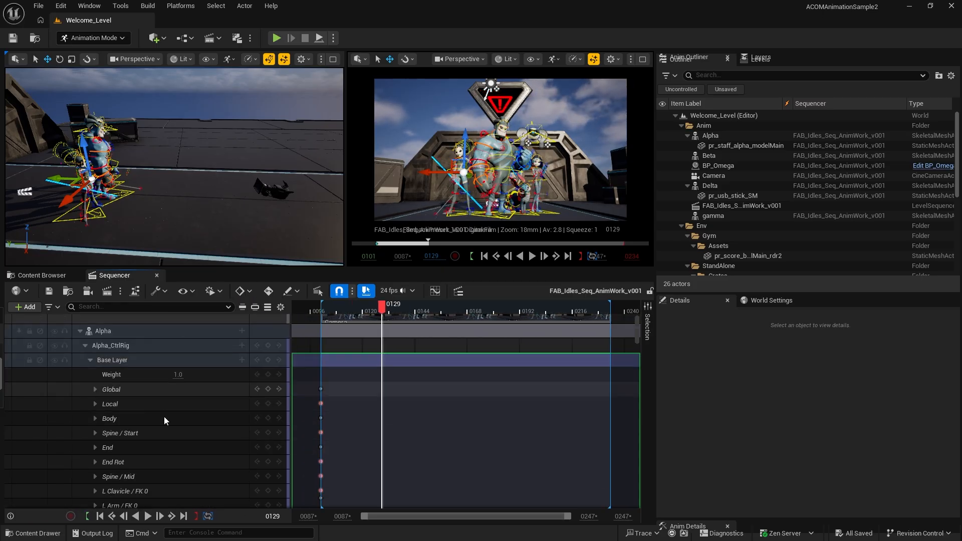
scroll(188, 426, down, 5)
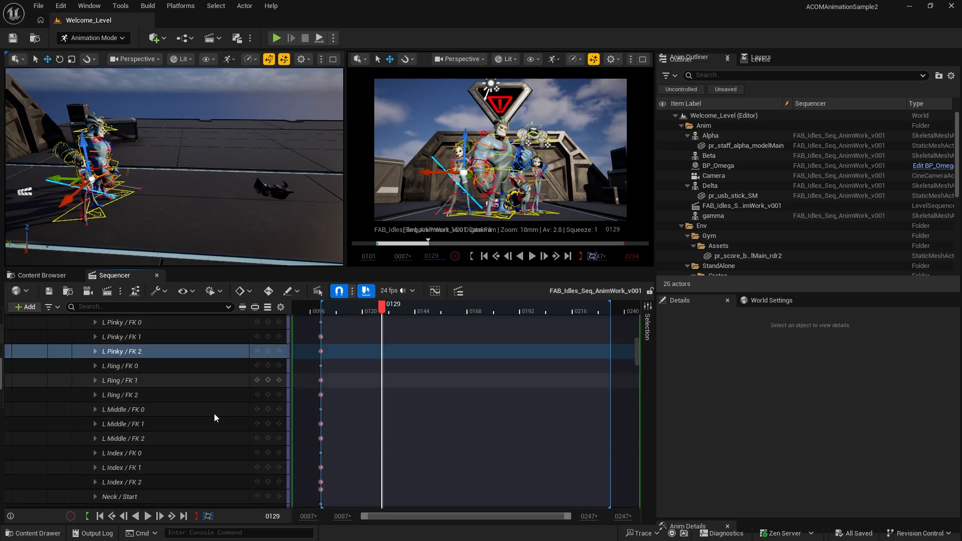
scroll(195, 389, up, 10)
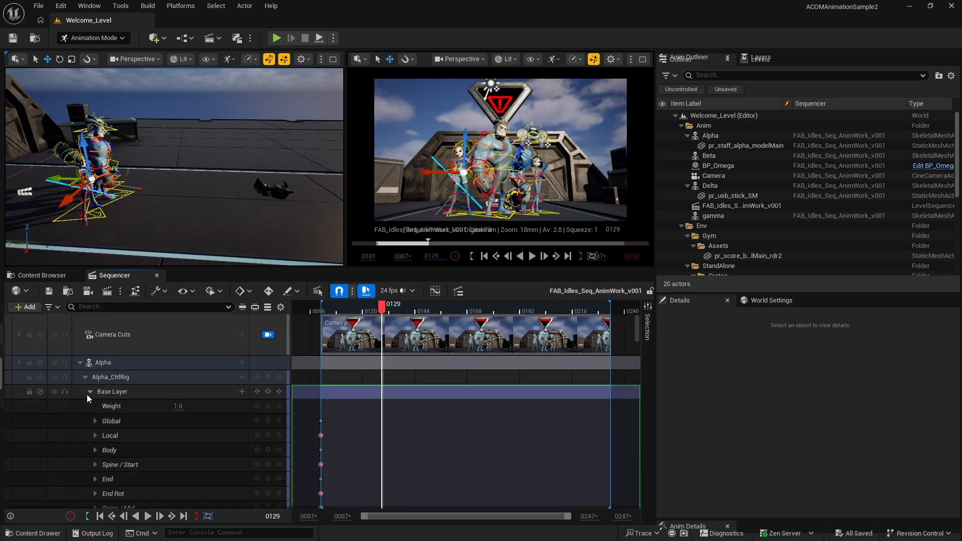
click(86, 378)
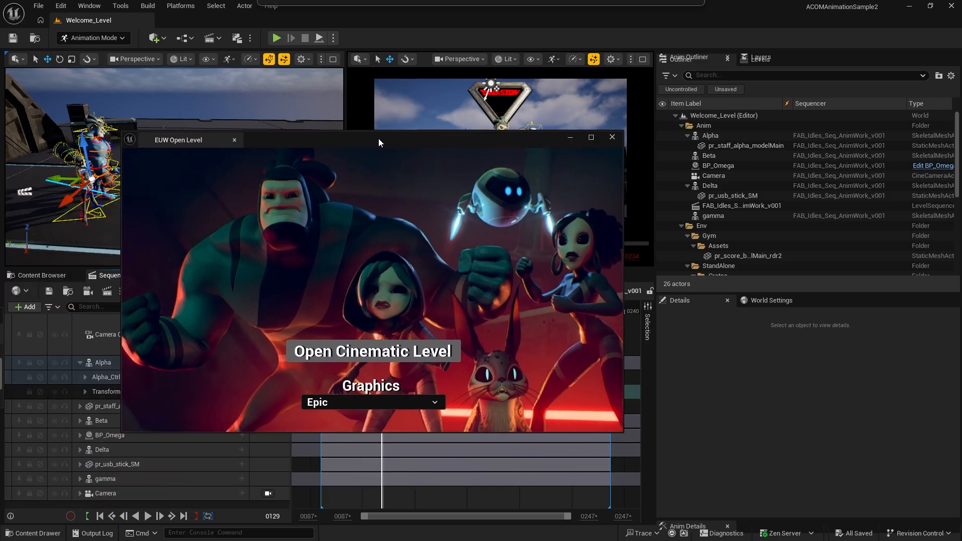
Keep the graphics quality at Epic, open the cinematic level and close the EUW Open Level window
drag(378, 138, 450, 107)
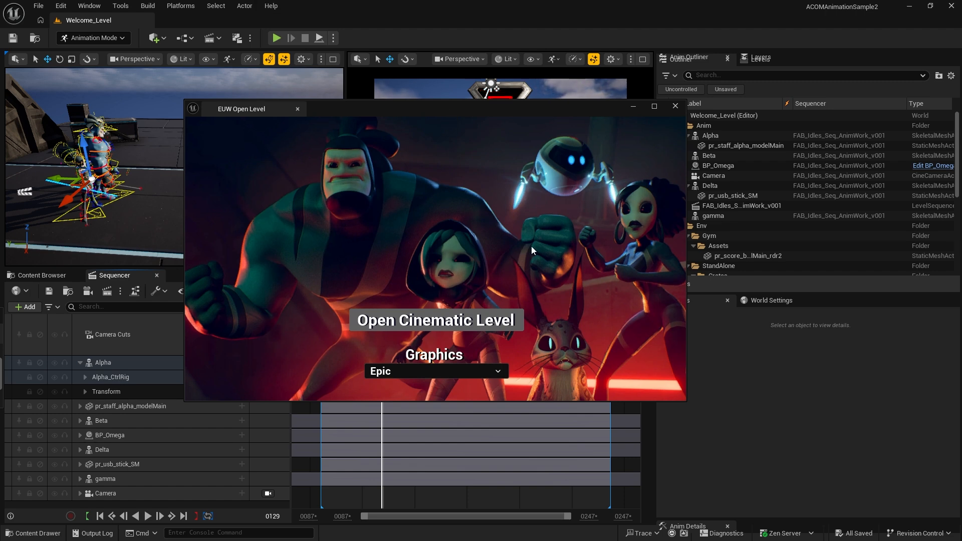
click(477, 373)
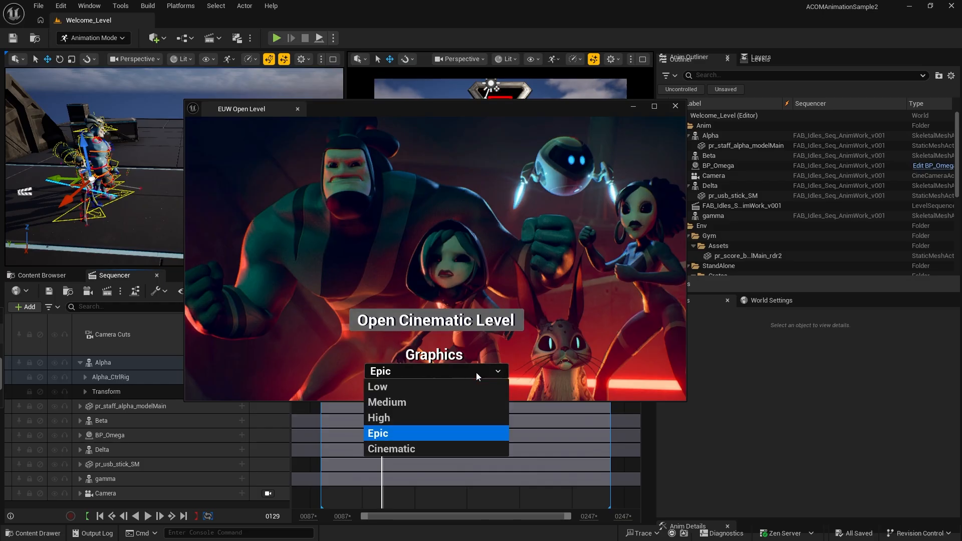
click(419, 393)
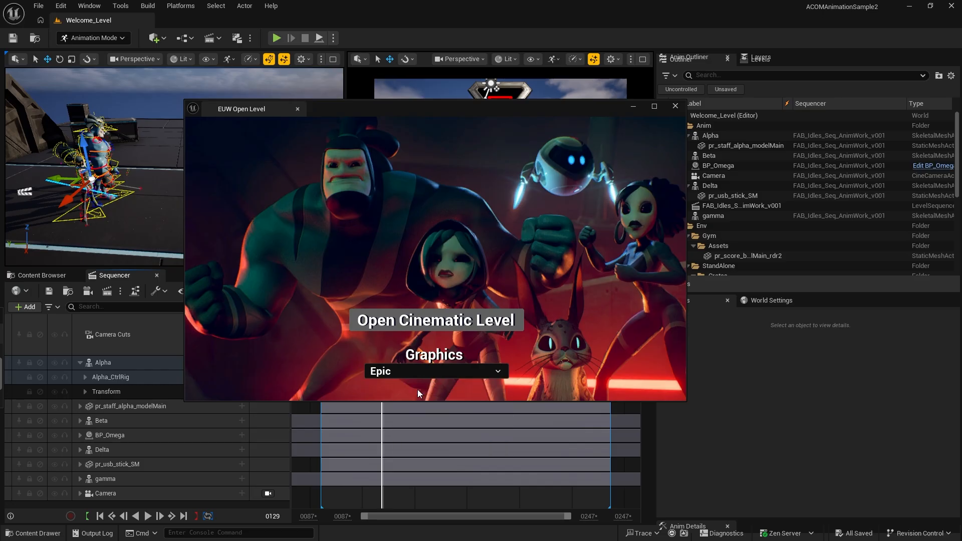
click(440, 320)
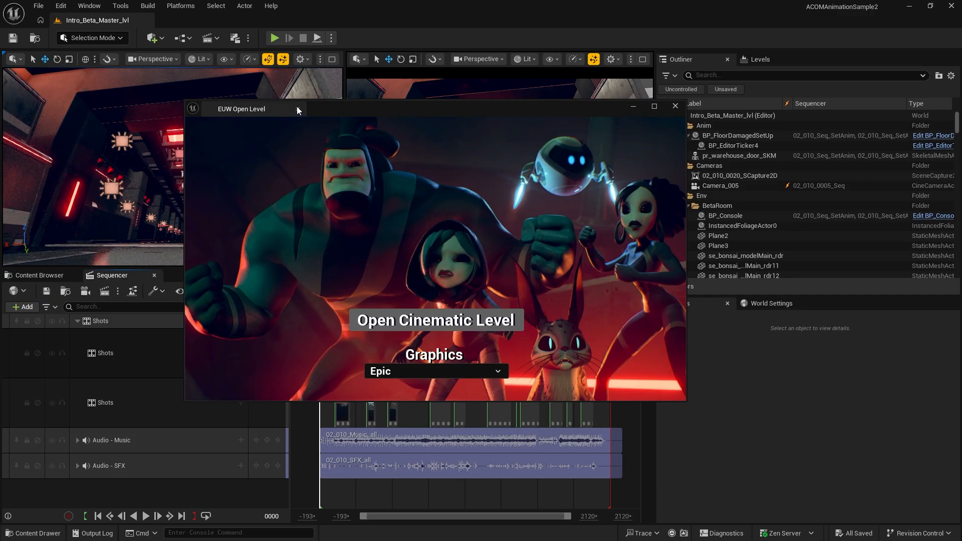
click(298, 109)
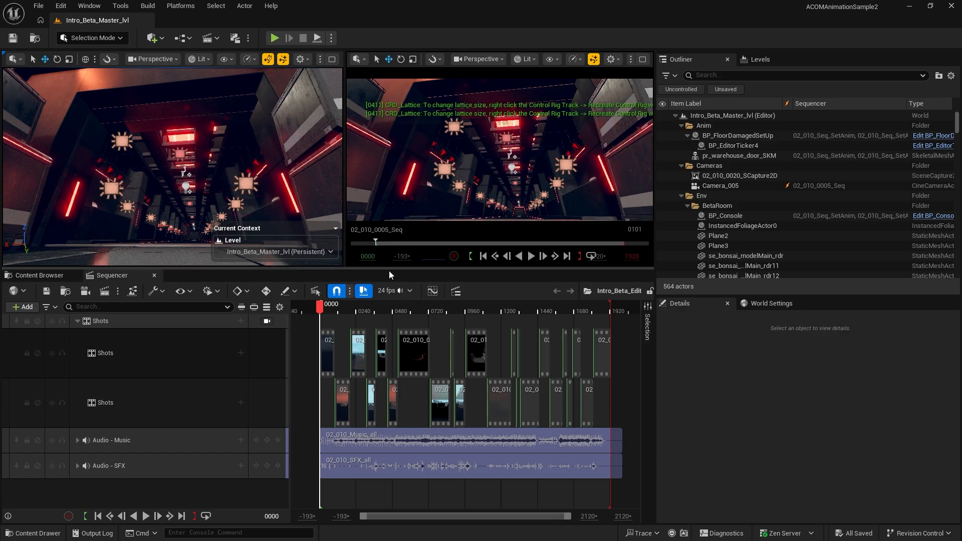
Set both viewports to the Unlit view mode and turn the perspective view towards the gym floor, with a ceiling concrete piece selected
click(528, 59)
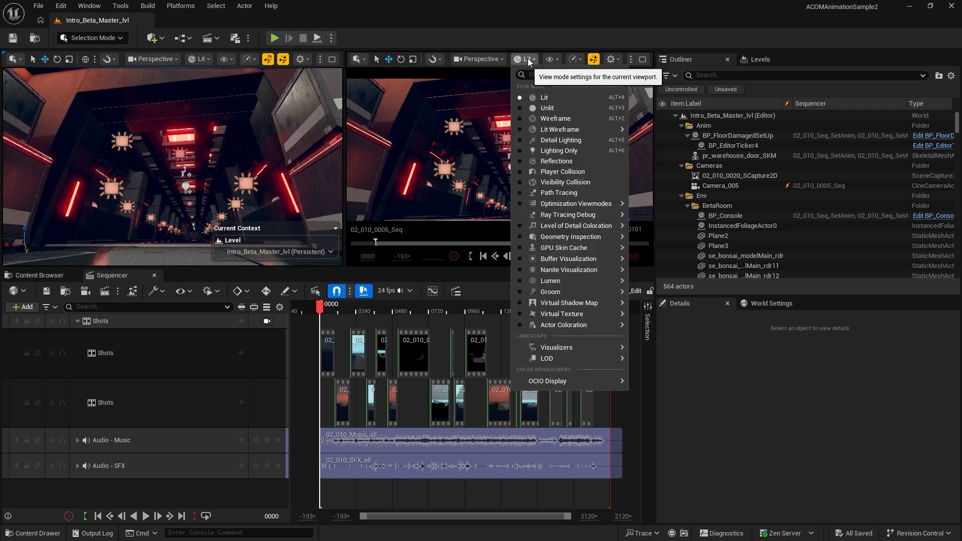
click(528, 109)
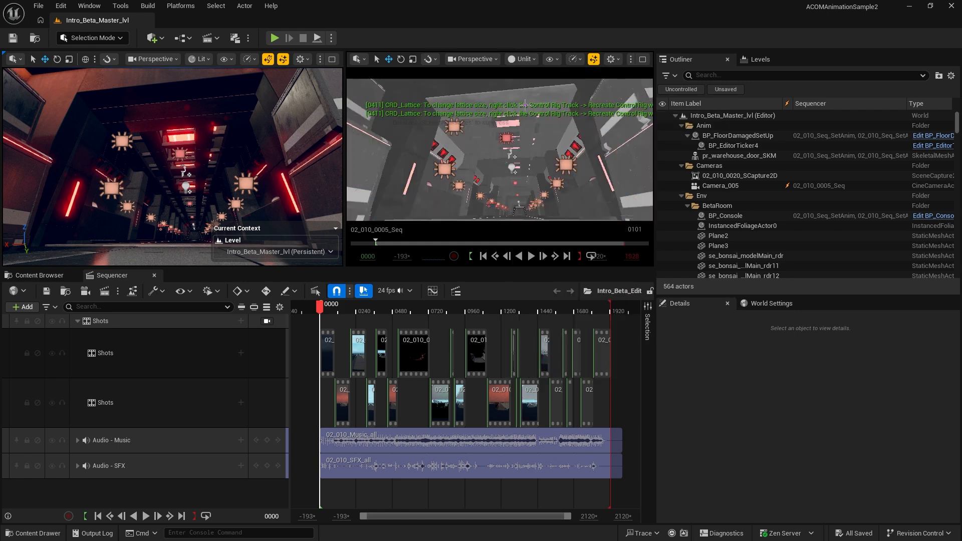
click(215, 60)
click(211, 109)
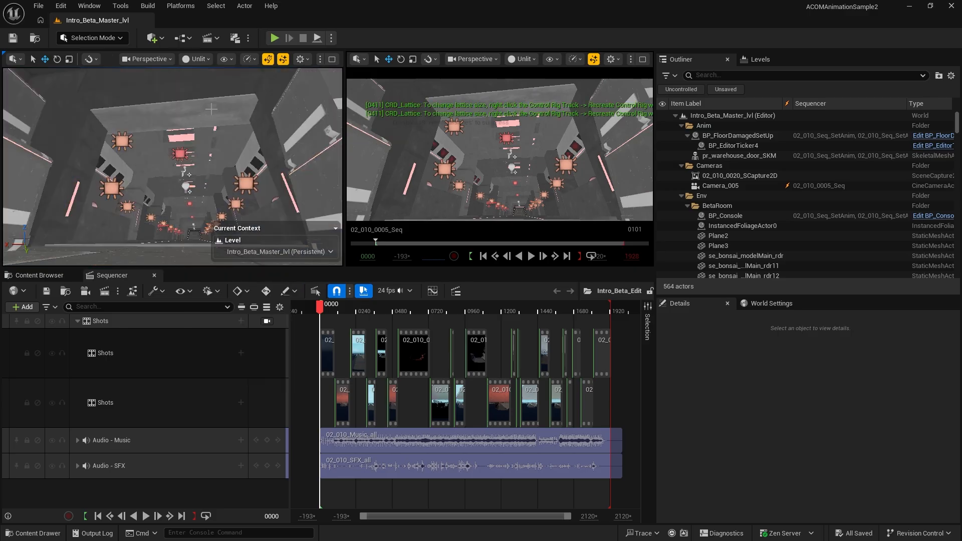
click(212, 149)
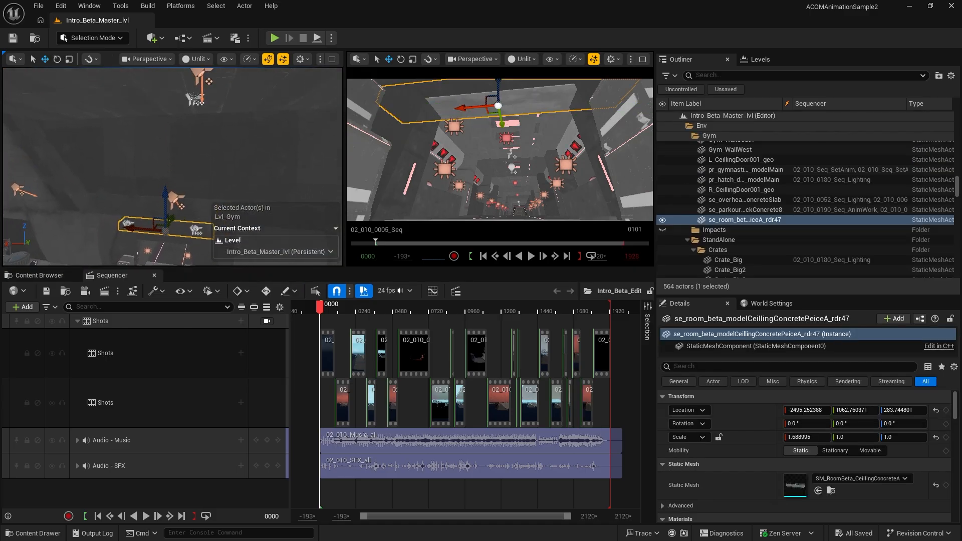
right_drag(212, 150, 241, 170)
Play the opening of the sequence briefly, and lock the viewport to the shots with the playhead at frame 60
click(531, 257)
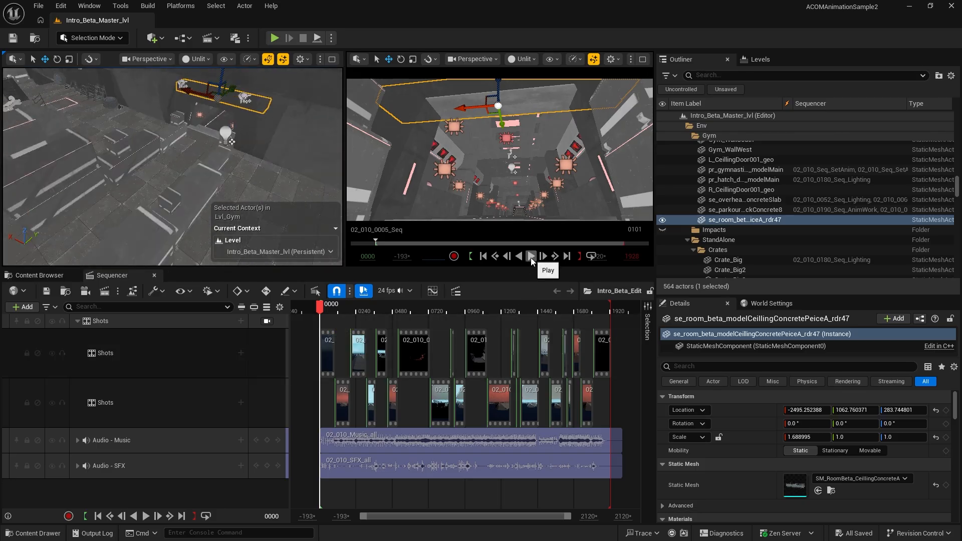
click(531, 256)
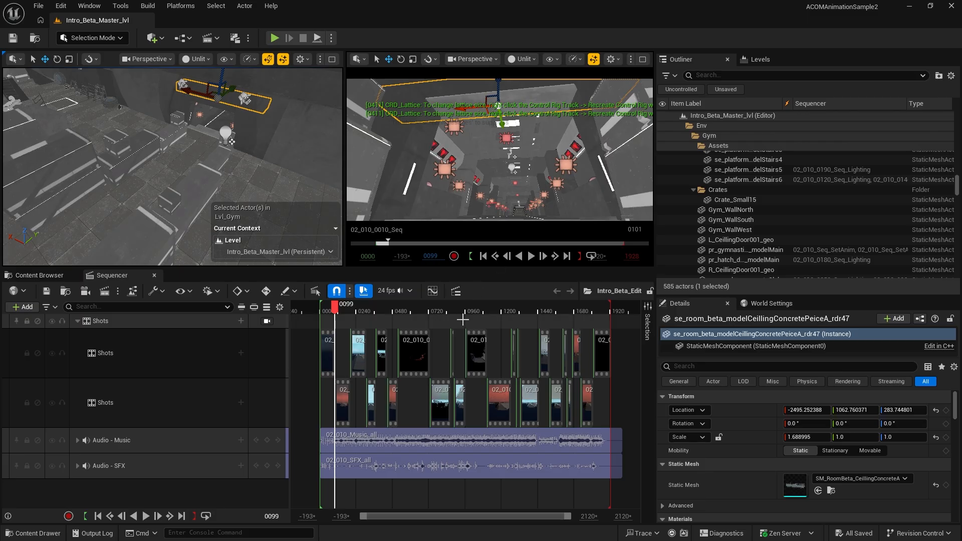
click(329, 311)
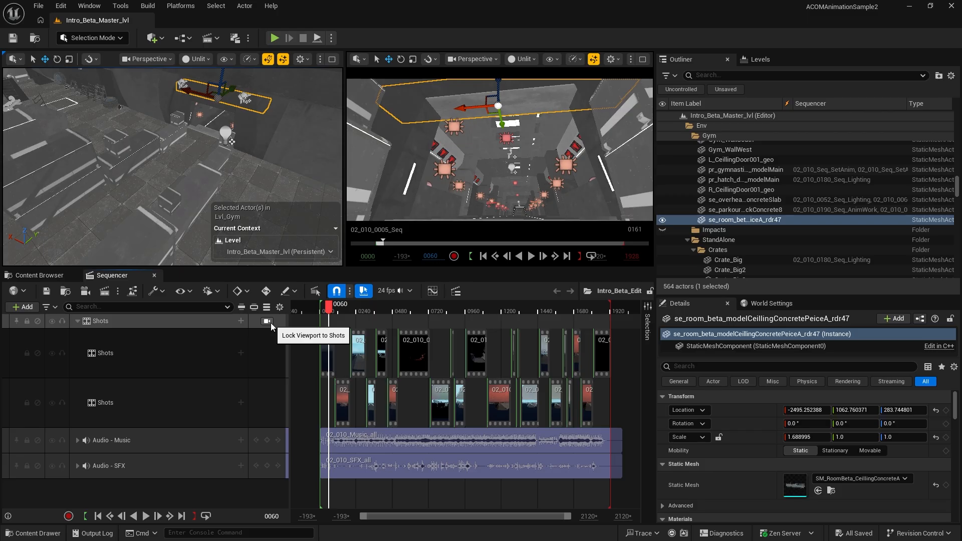
click(270, 323)
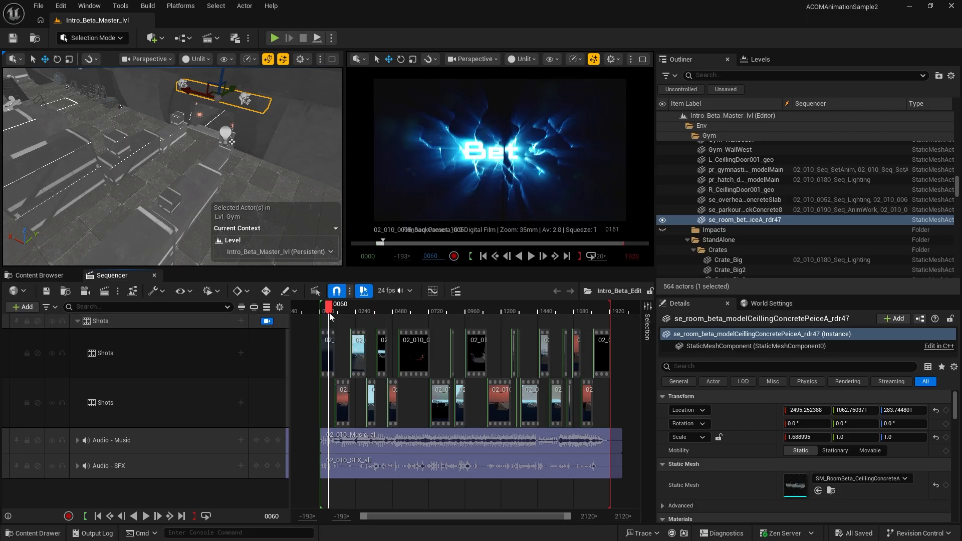
Play the sequence from the start to frame 561 and fly the perspective view closer to the large character in the opening
click(484, 256)
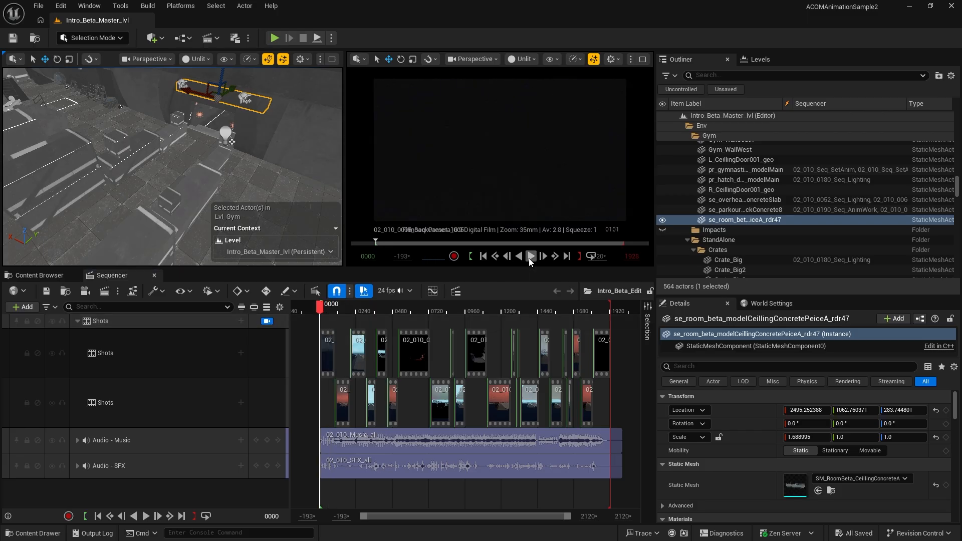
click(531, 257)
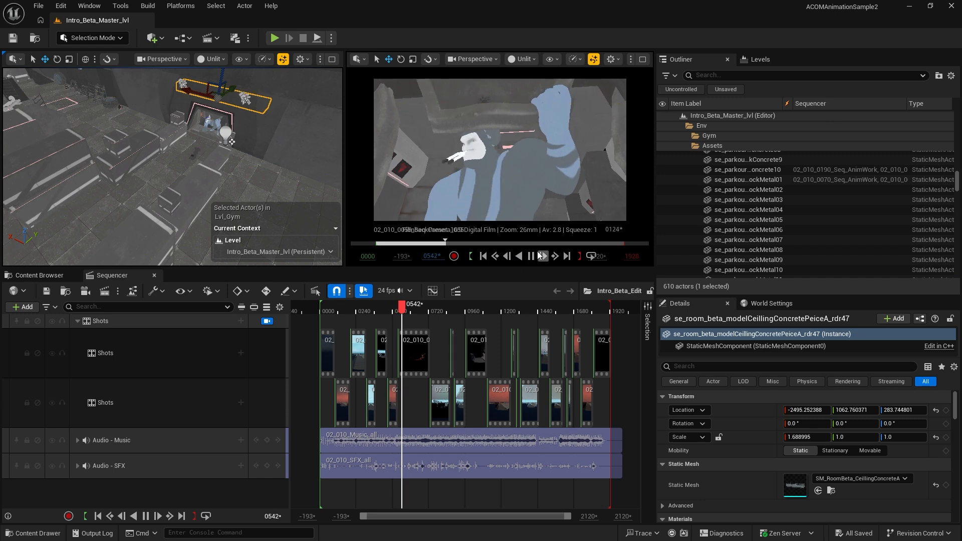
click(541, 256)
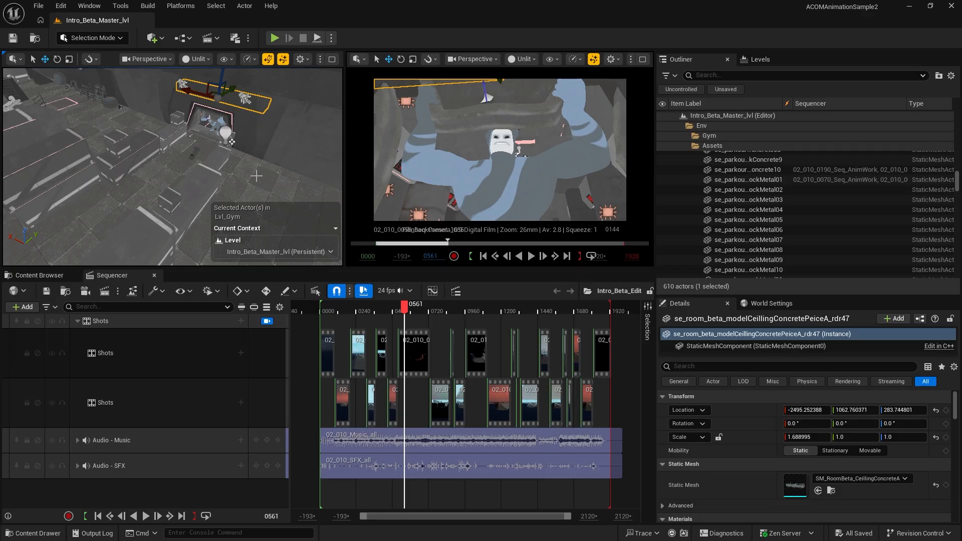
right_drag(256, 176, 291, 182)
key(w)
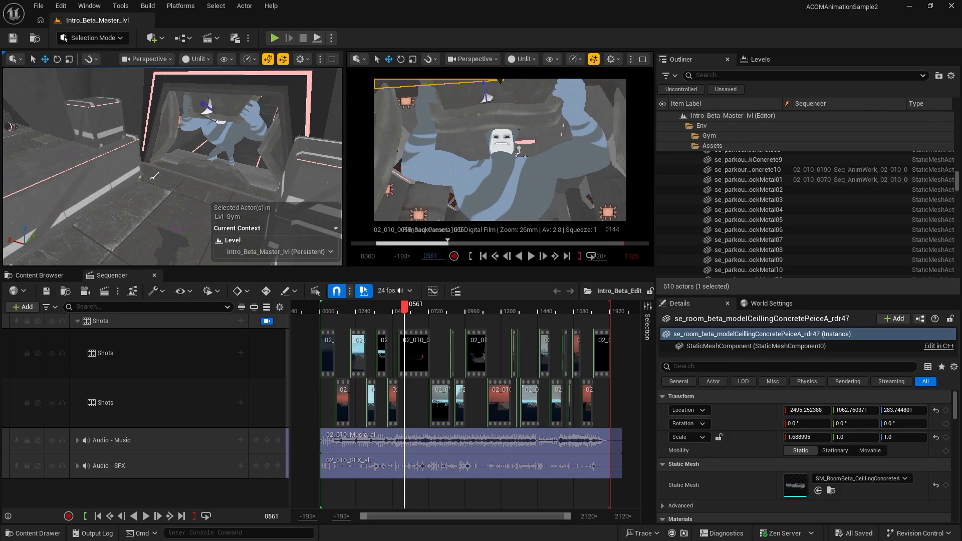
Inspect the shots at frames 712, 851 and 1034, and return the playhead to frame 583
click(412, 309)
drag(412, 310, 427, 312)
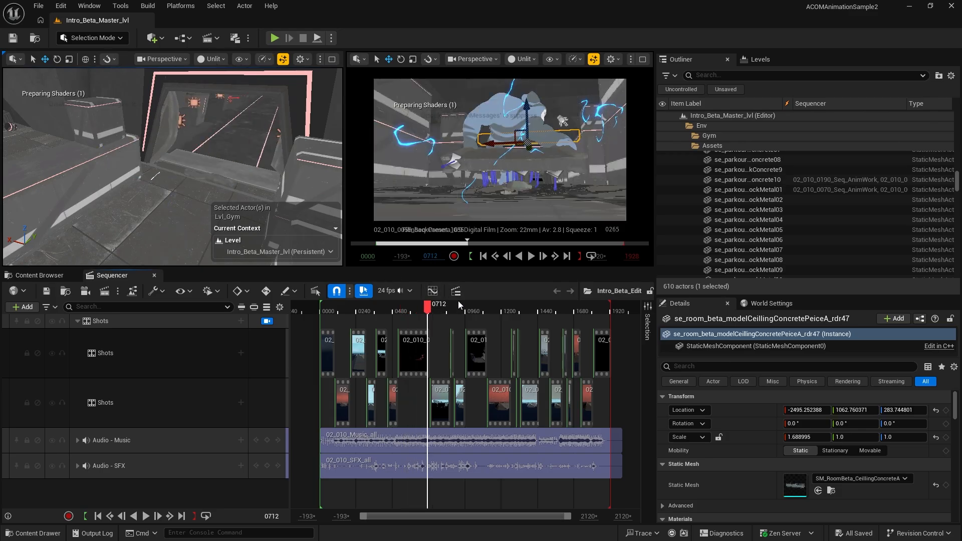
click(449, 308)
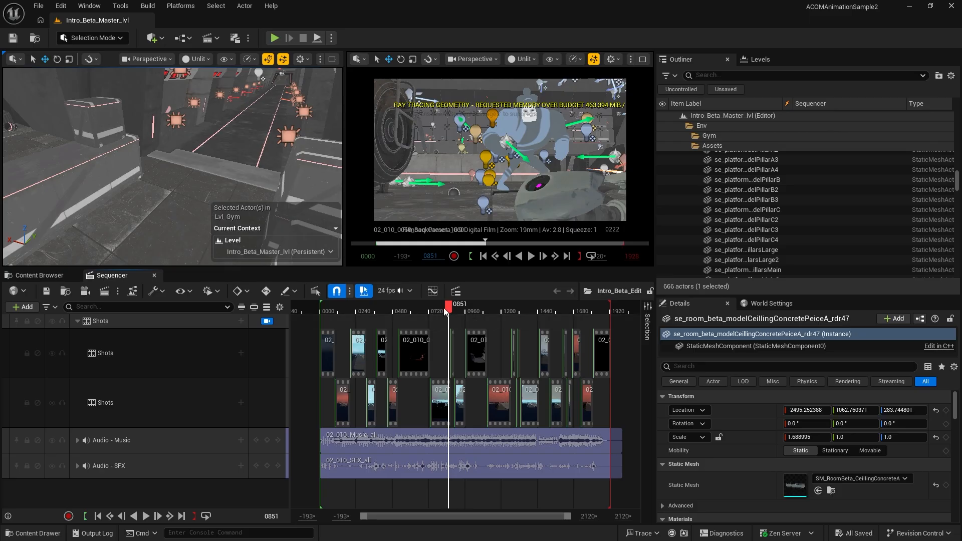
click(476, 311)
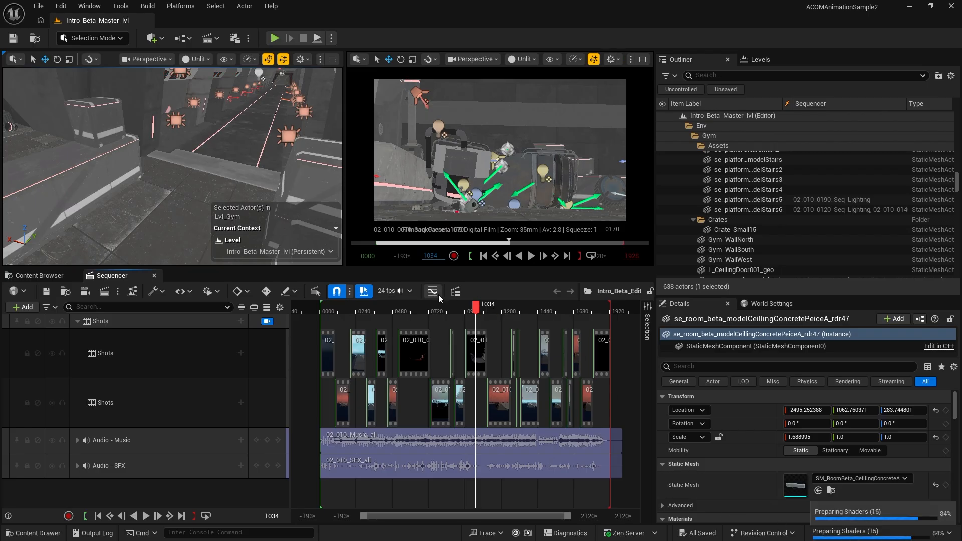
click(409, 312)
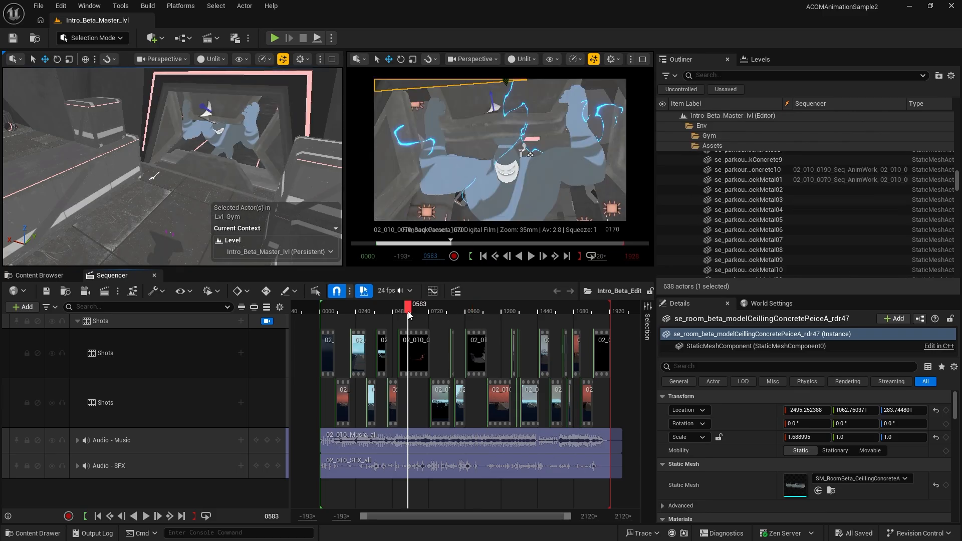
Compare the two Shots tracks by selecting each of them in turn
click(169, 354)
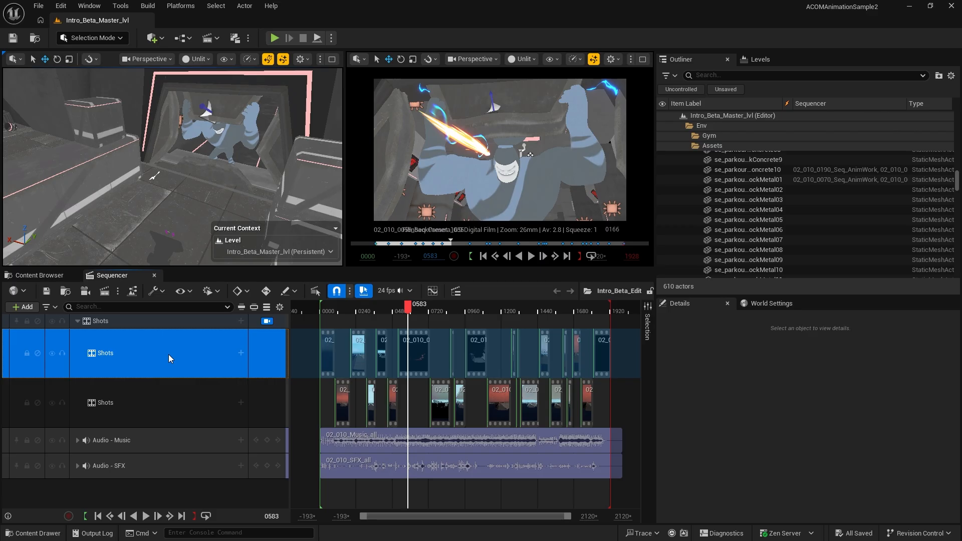
click(180, 415)
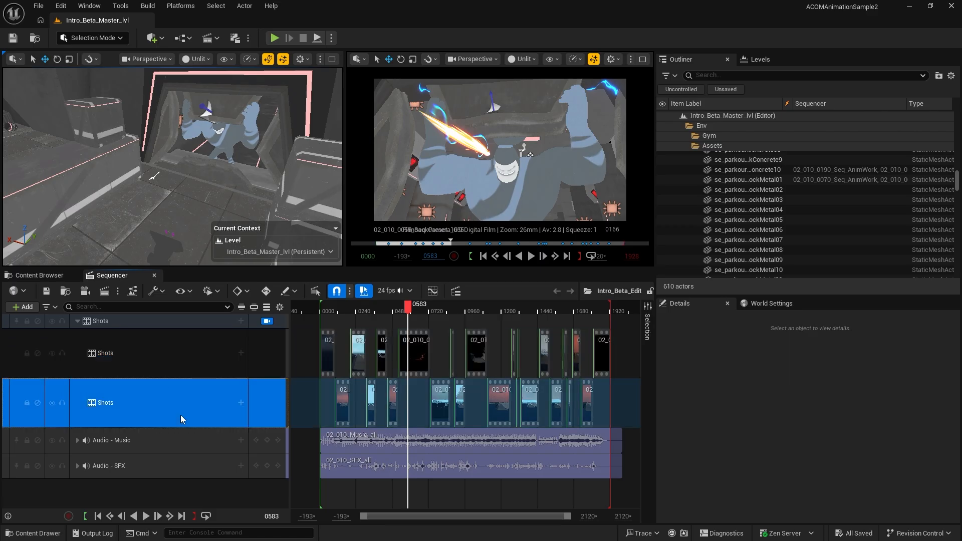
click(176, 361)
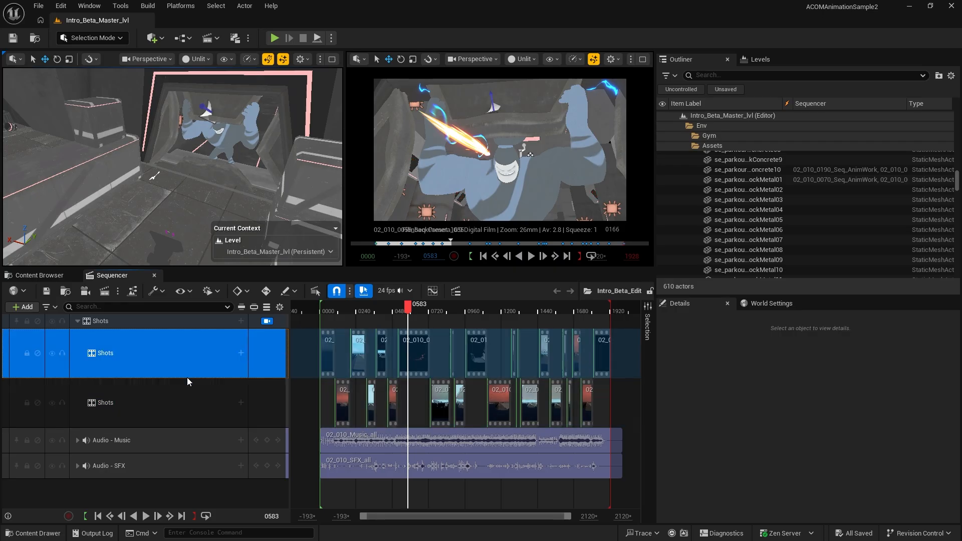
click(187, 400)
click(181, 353)
click(189, 396)
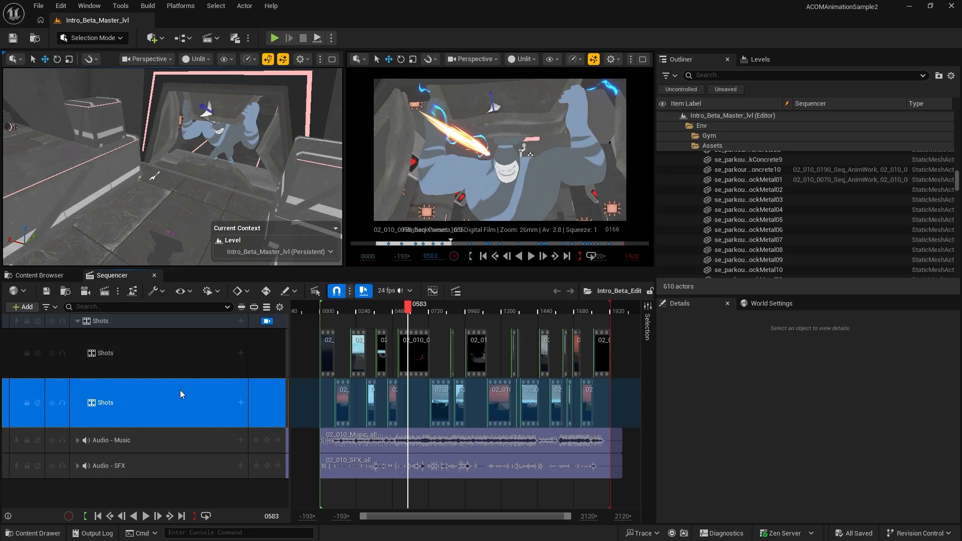
Deactivate the Audio - Music and Audio - SFX tracks and play the sequence from frame 583
click(156, 440)
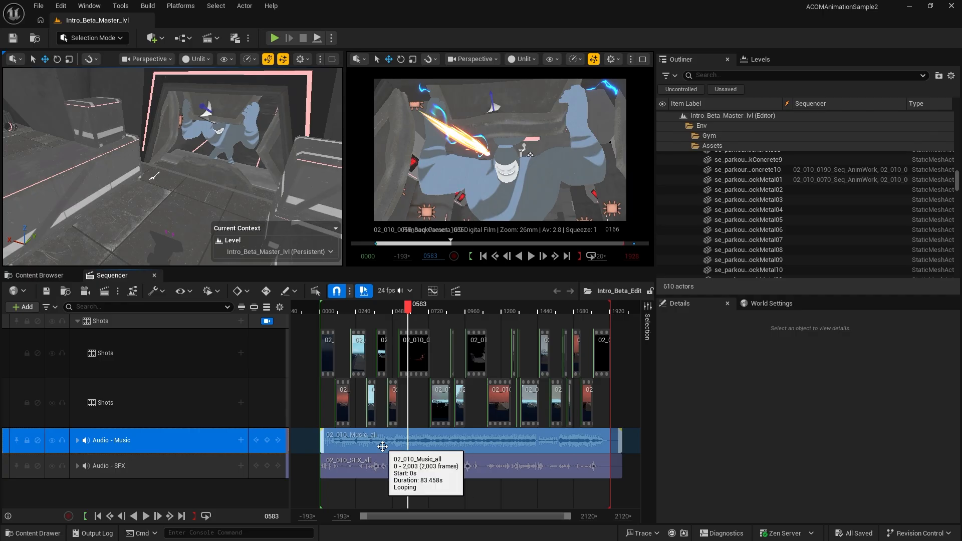
click(170, 472)
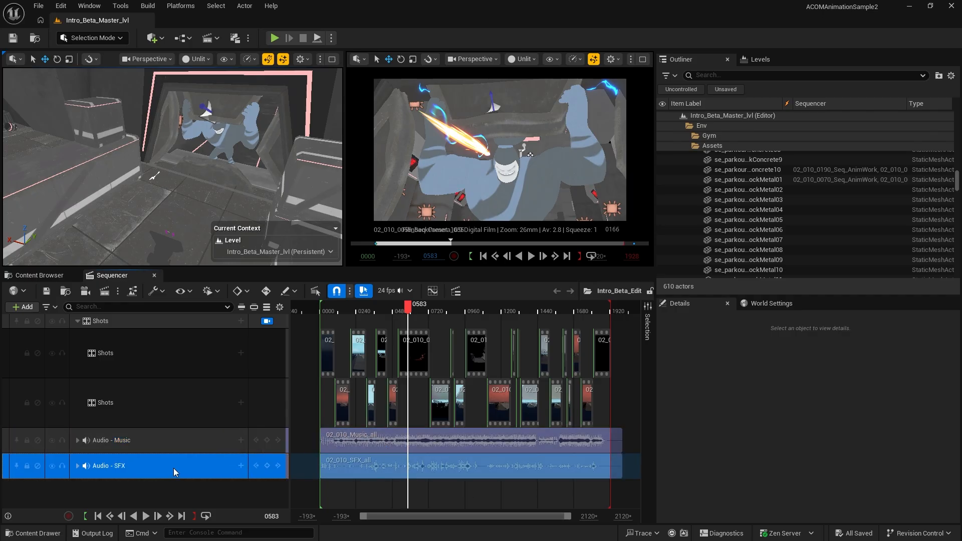
click(37, 467)
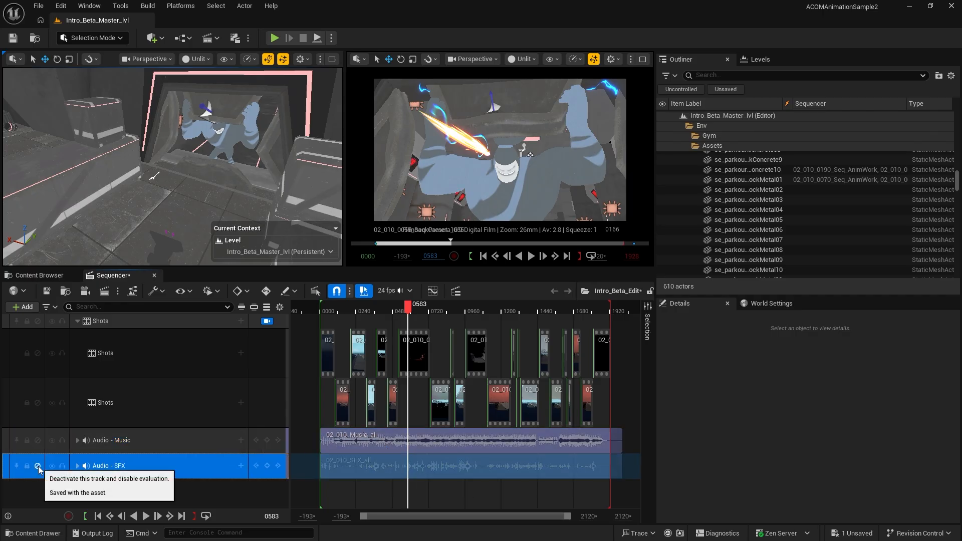
click(38, 441)
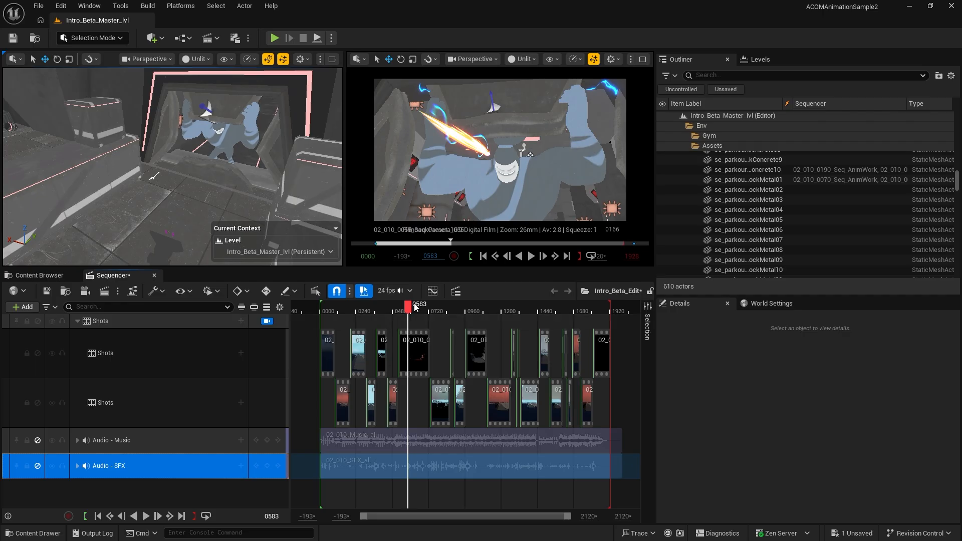
key(space)
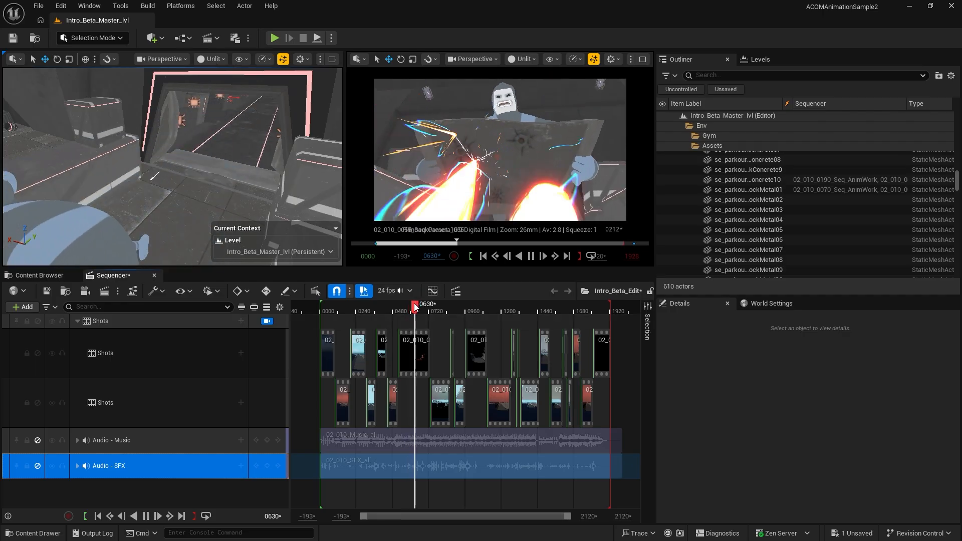
Pause playback at frame 666, adjust the perspective view, select the lower Shots track and open the 02_010_0055 shot
key(space)
right_drag(211, 180, 200, 210)
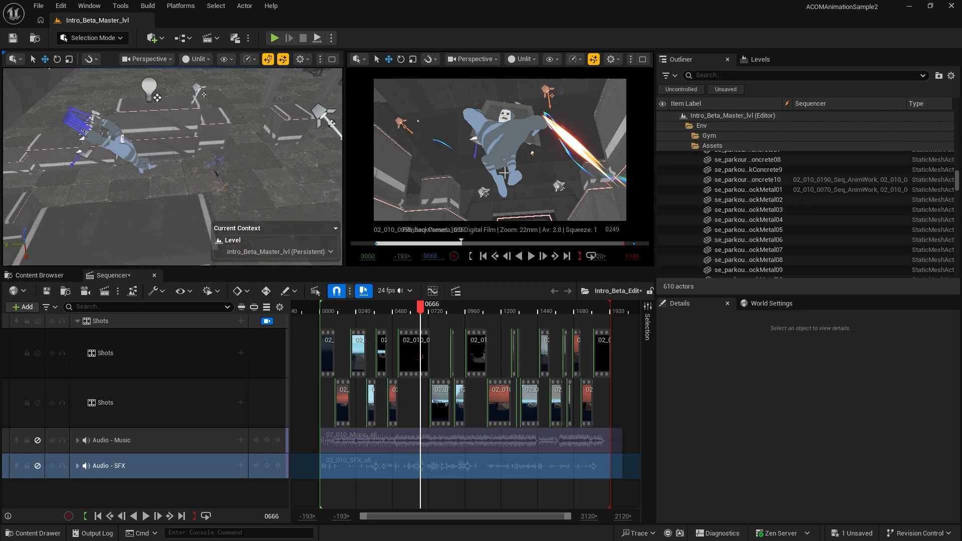
click(197, 386)
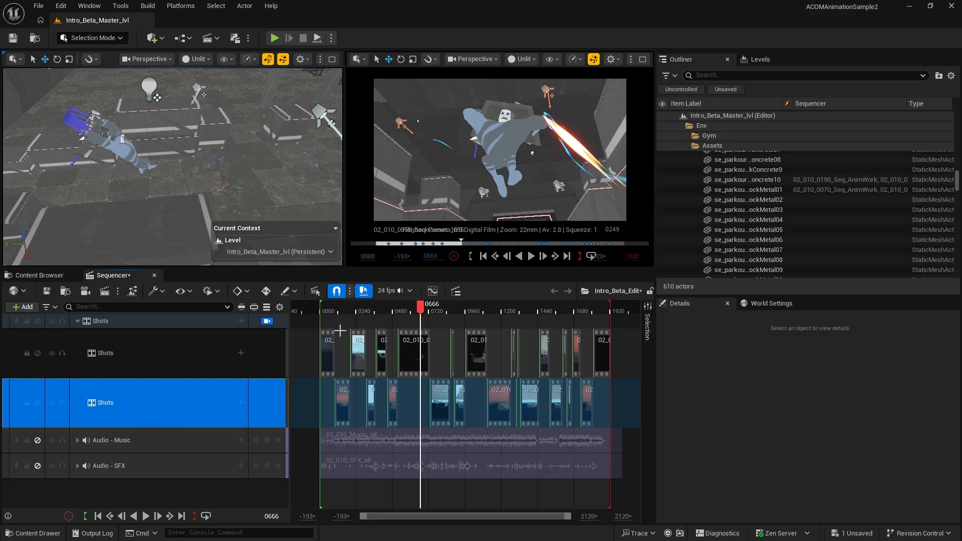
click(408, 361)
double_click(408, 361)
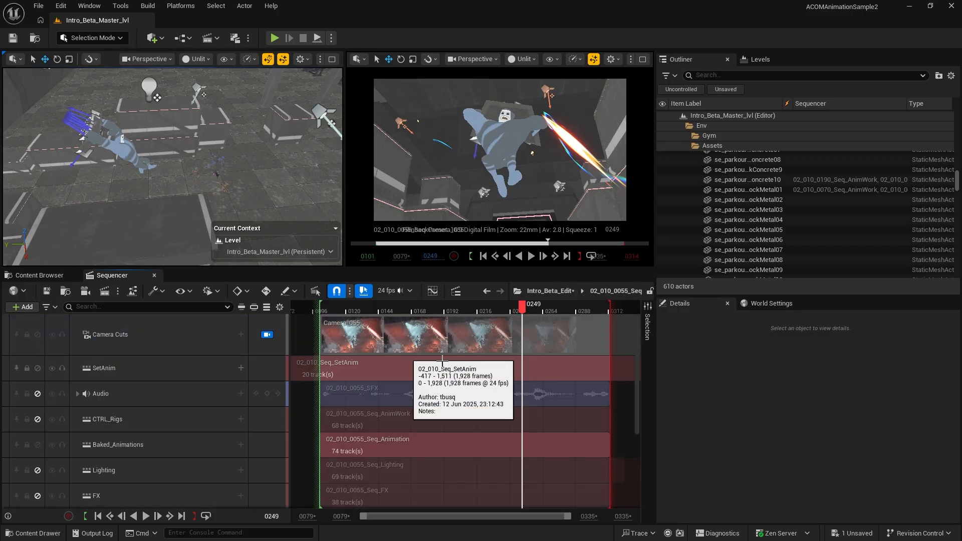
Select the shot's Camera Cuts track and open the 02_010_Seq_SetAnim subsequence
click(156, 337)
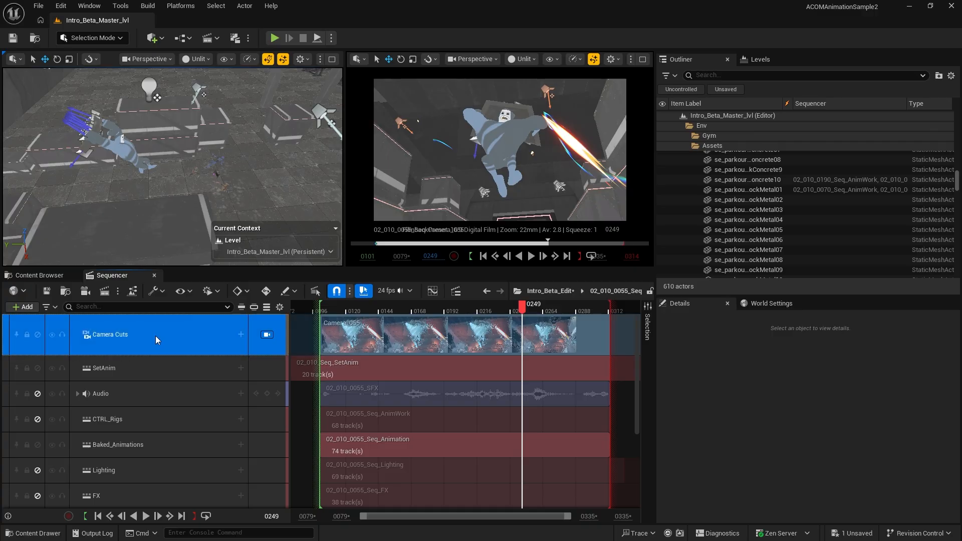
click(552, 291)
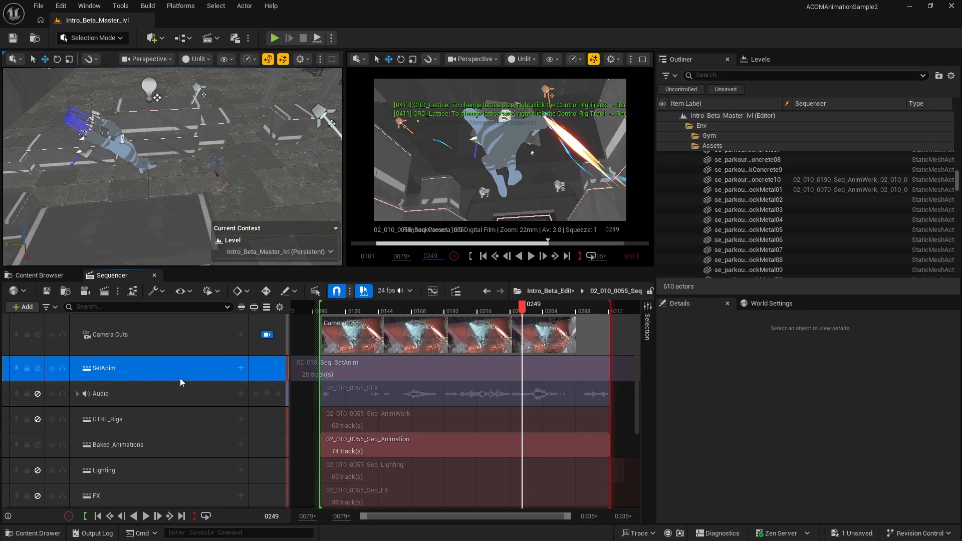
double_click(374, 371)
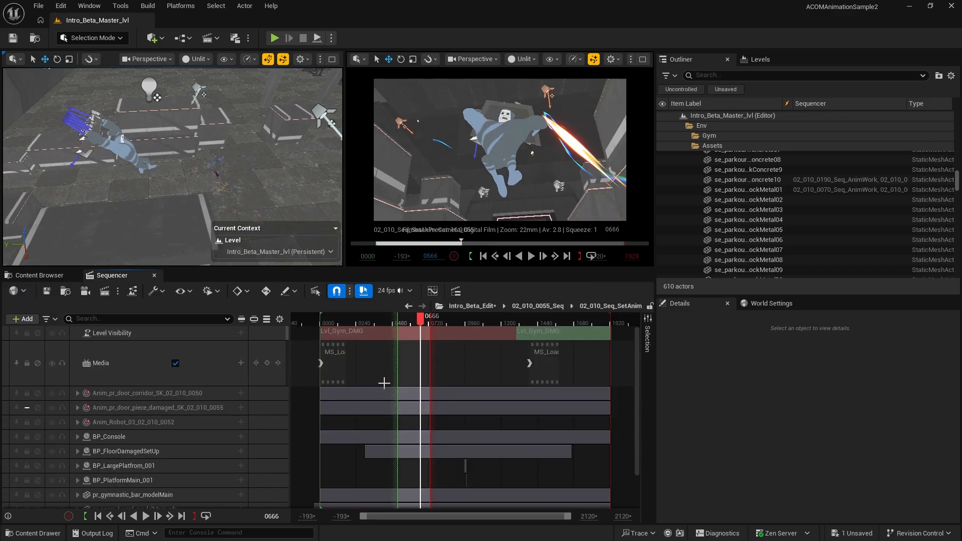
Examine the SetAnim tracks, selecting the damaged door piece, robot, door corridor and Media tracks in turn
scroll(389, 396, down, 1)
scroll(210, 436, up, 1)
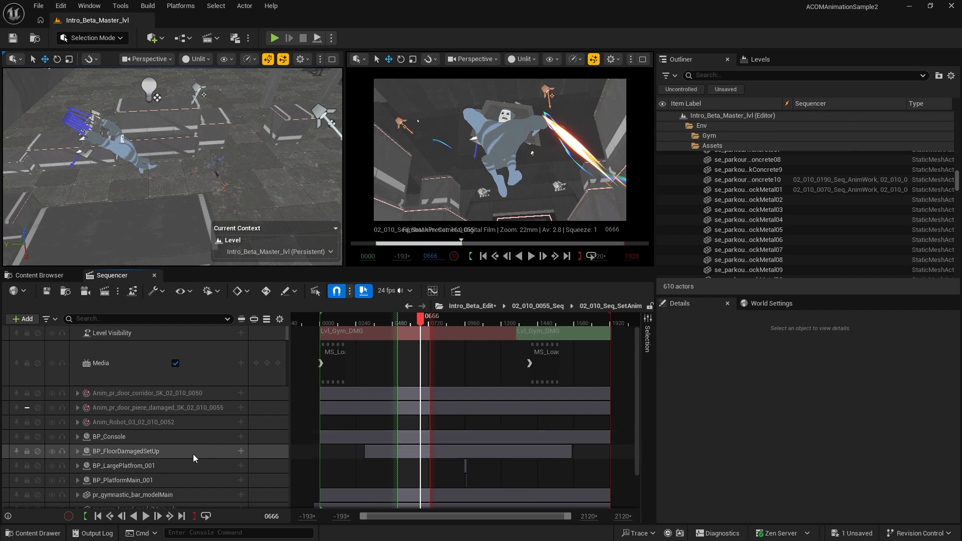
scroll(189, 457, down, 1)
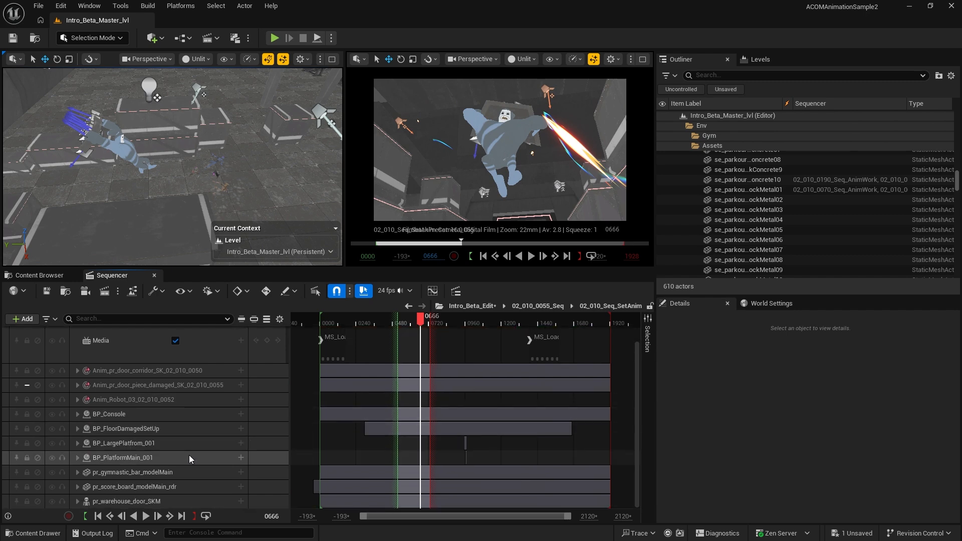
scroll(189, 455, up, 1)
click(191, 399)
shift+click(191, 414)
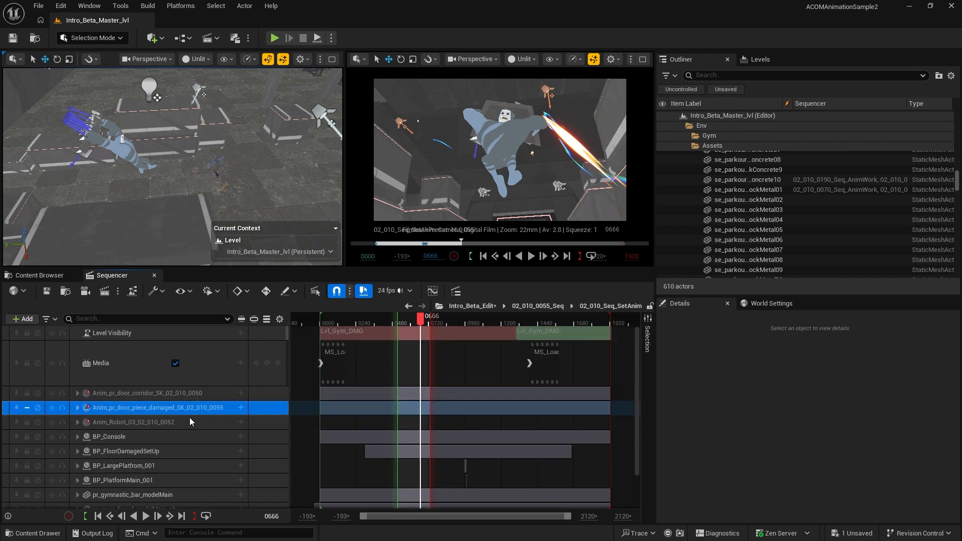
click(189, 424)
click(189, 393)
click(140, 367)
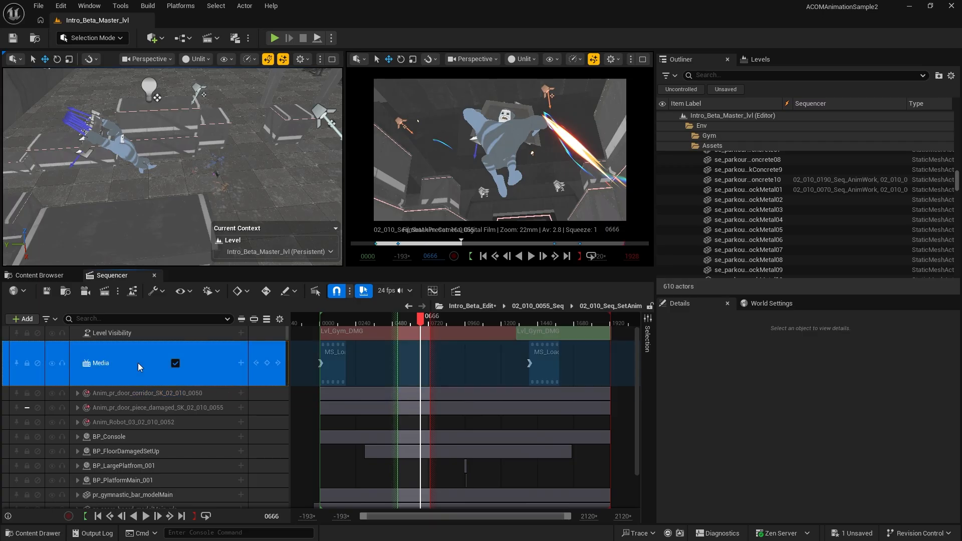
Toggle the Media track at frame 89, move the playhead to frame 480 and return to 02_010_0055_Seq
click(333, 319)
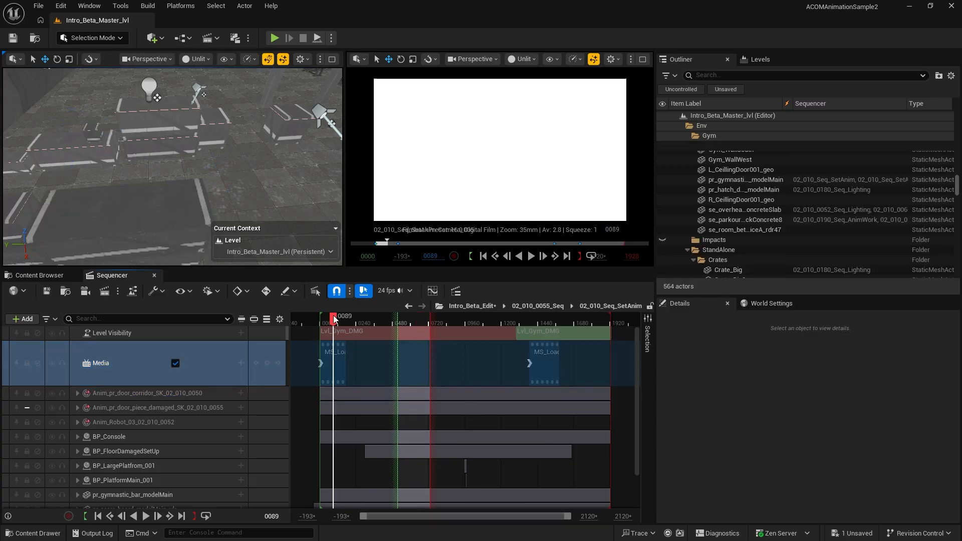
click(175, 363)
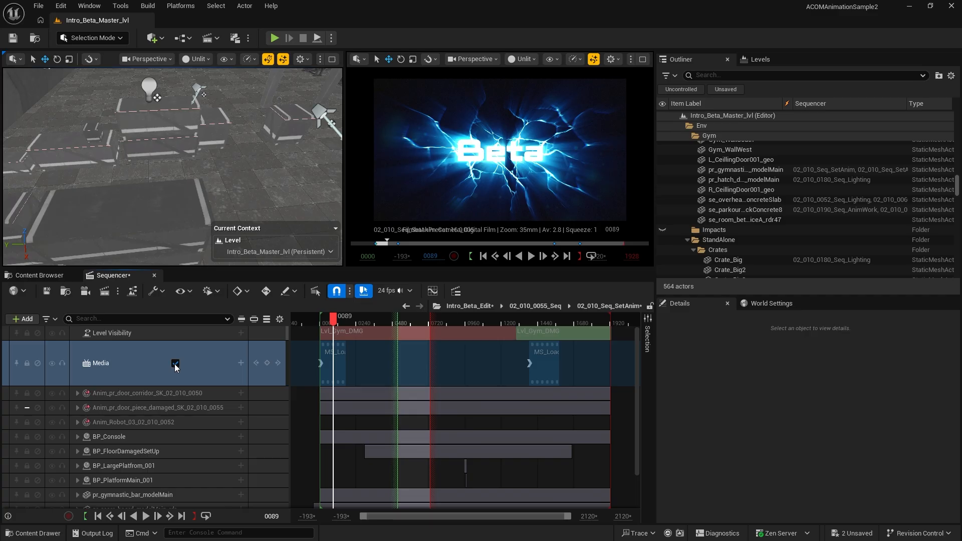
click(393, 319)
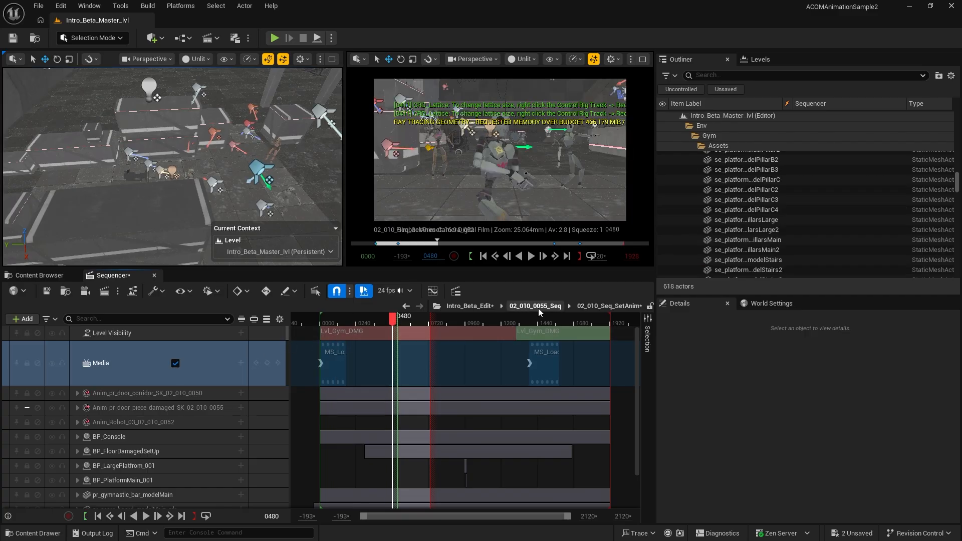
click(538, 307)
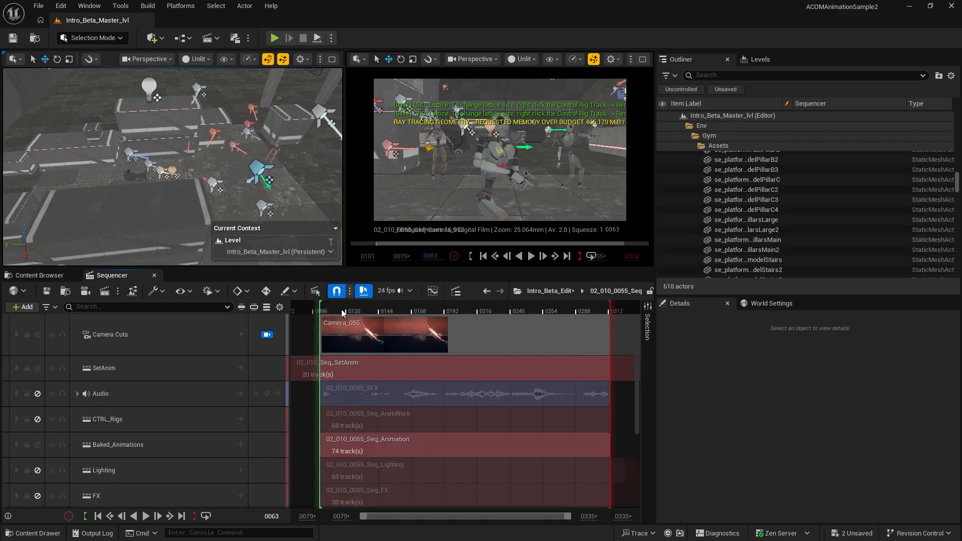
Inspect the shot's SetAnim, Audio, CTRL_Rigs and Baked_Animations tracks, briefly expanding and collapsing Audio
click(152, 364)
click(170, 396)
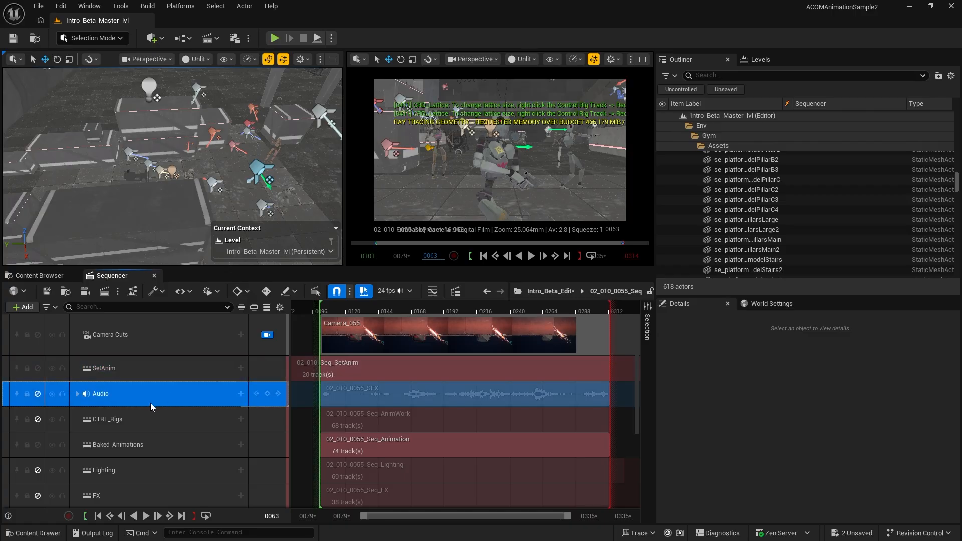
click(78, 394)
click(77, 394)
click(161, 420)
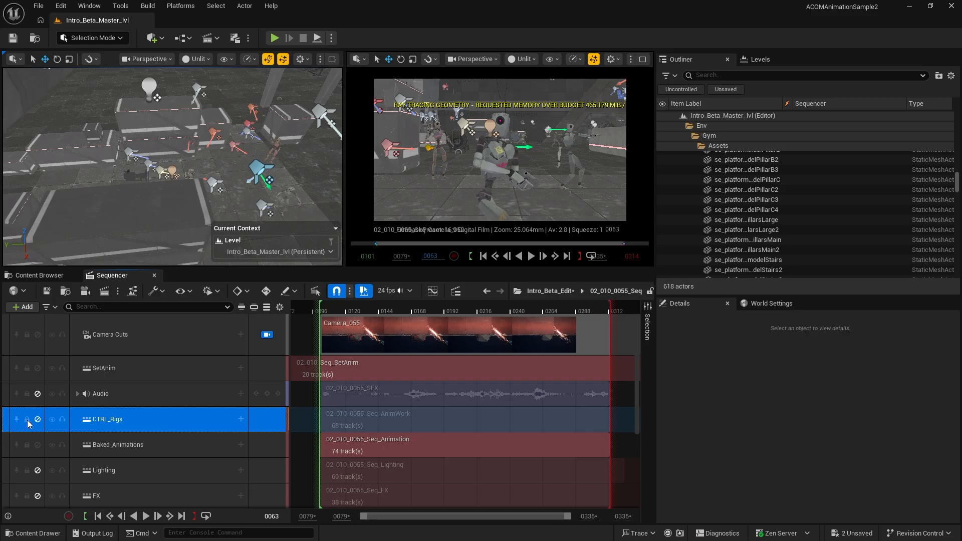
click(171, 450)
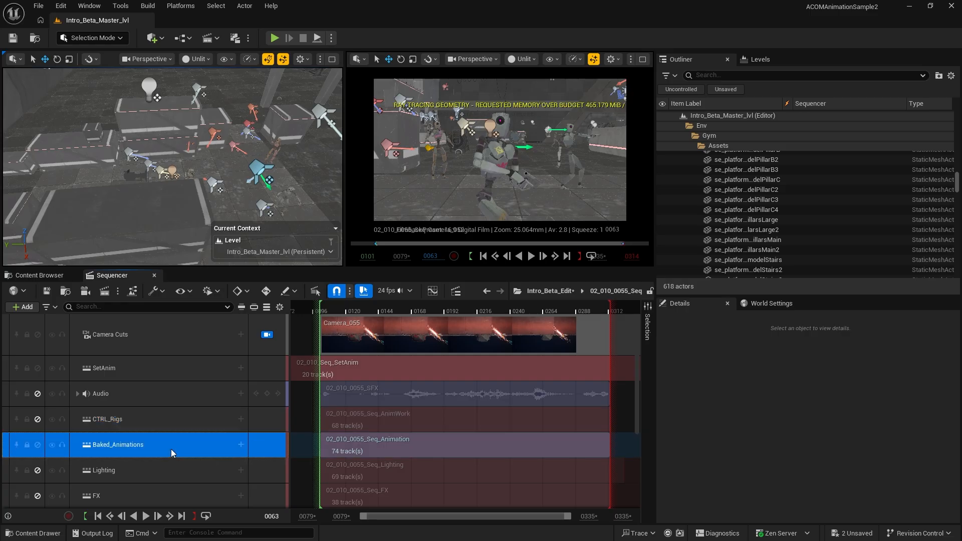
Inspect the shot's Lighting, FX, Cam Rig SK, Camera_055 and PPV_Beta tracks by selecting each in turn
scroll(171, 450, down, 2)
click(173, 406)
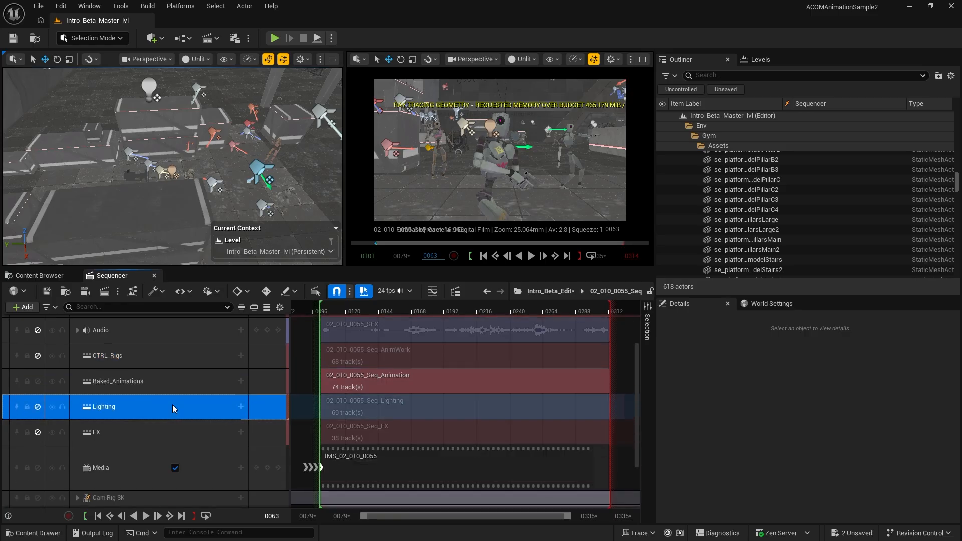
click(161, 435)
scroll(165, 438, down, 1)
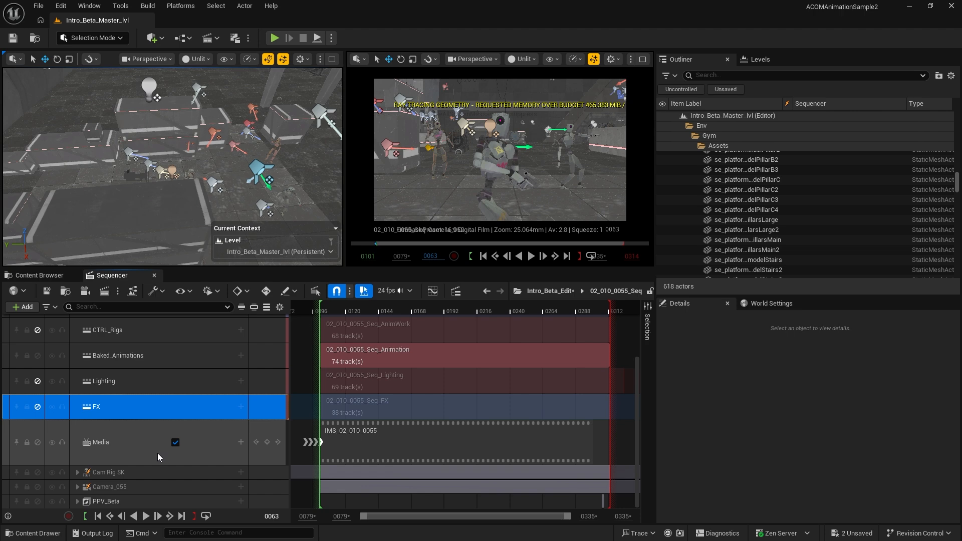
click(158, 474)
click(163, 488)
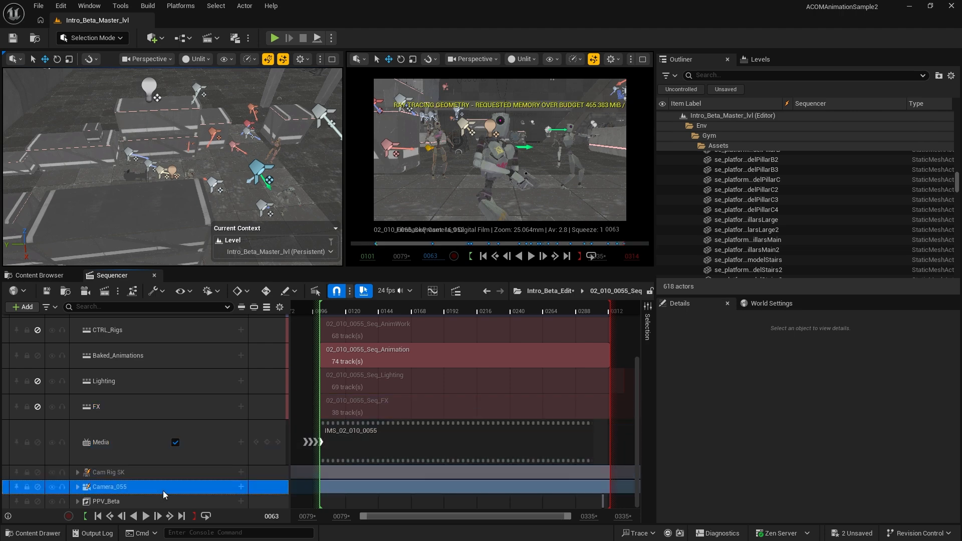
click(176, 503)
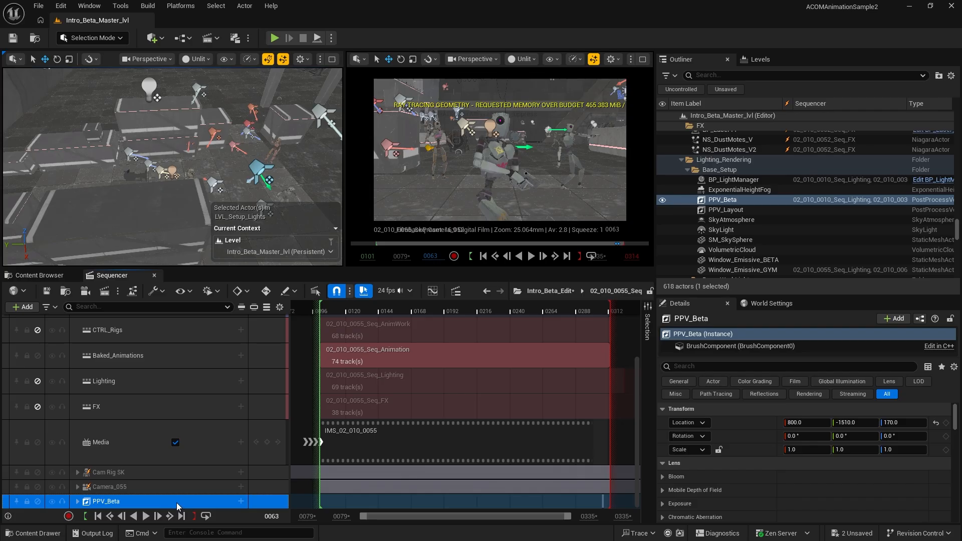
Review the whole track list of 02_010_0055_Seq, from Camera Cuts down to PPV_Beta
scroll(177, 503, up, 3)
scroll(209, 409, down, 4)
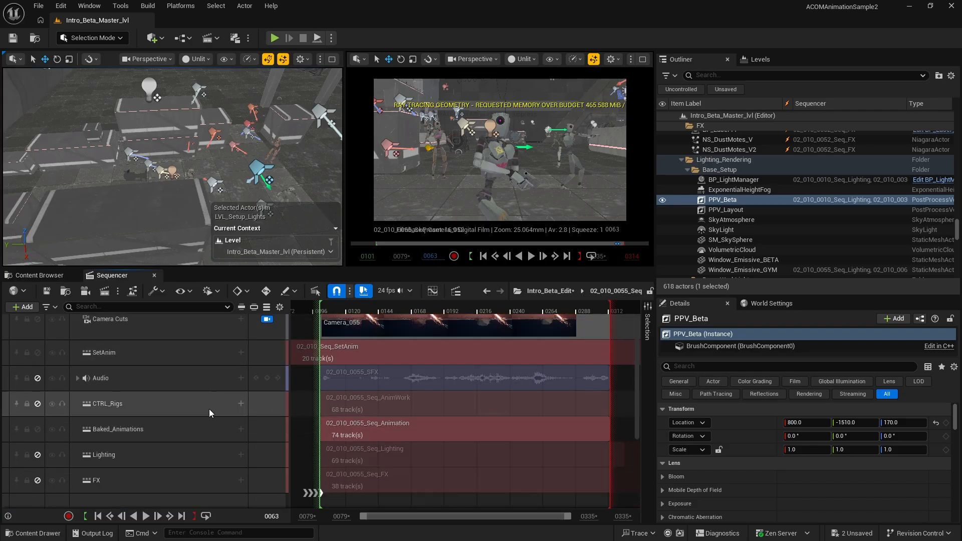
scroll(251, 405, up, 1)
scroll(251, 409, up, 3)
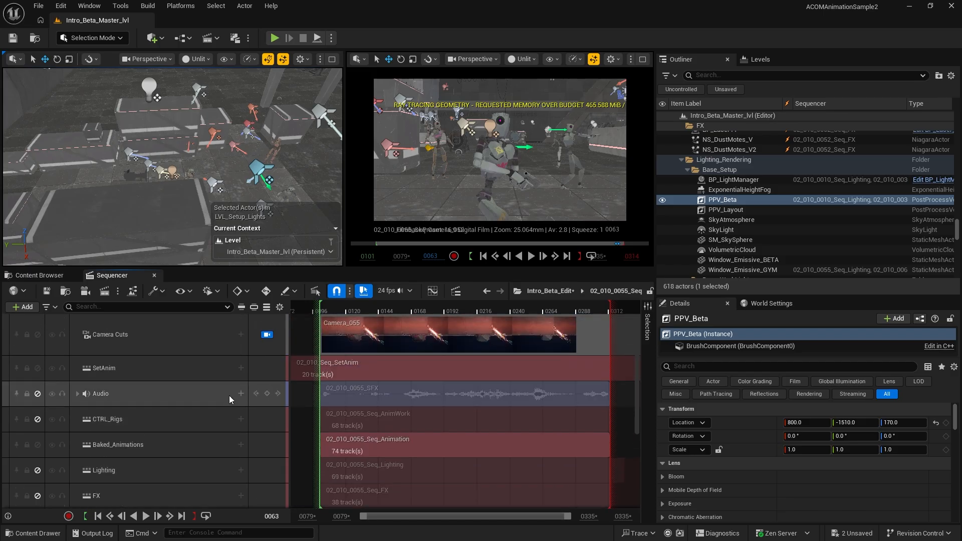
scroll(230, 395, down, 3)
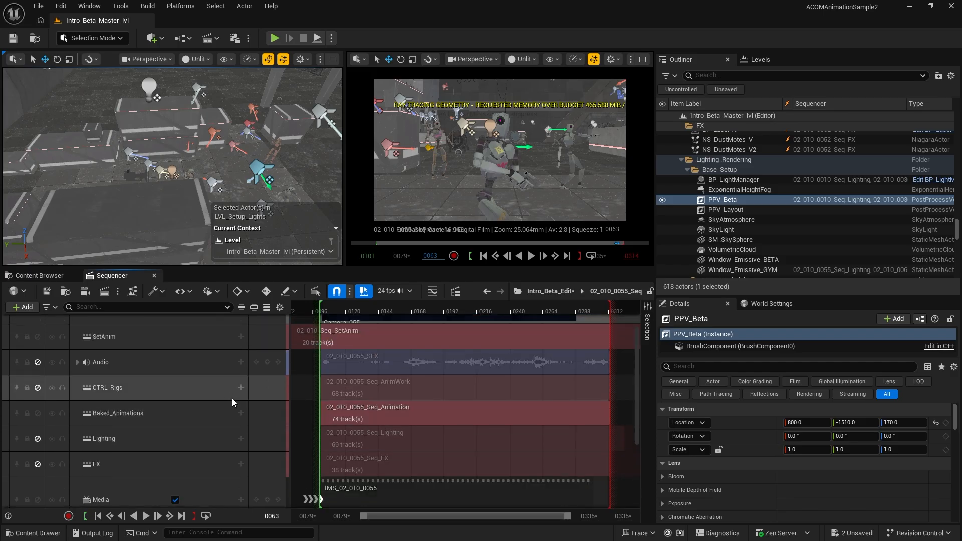
scroll(233, 399, up, 3)
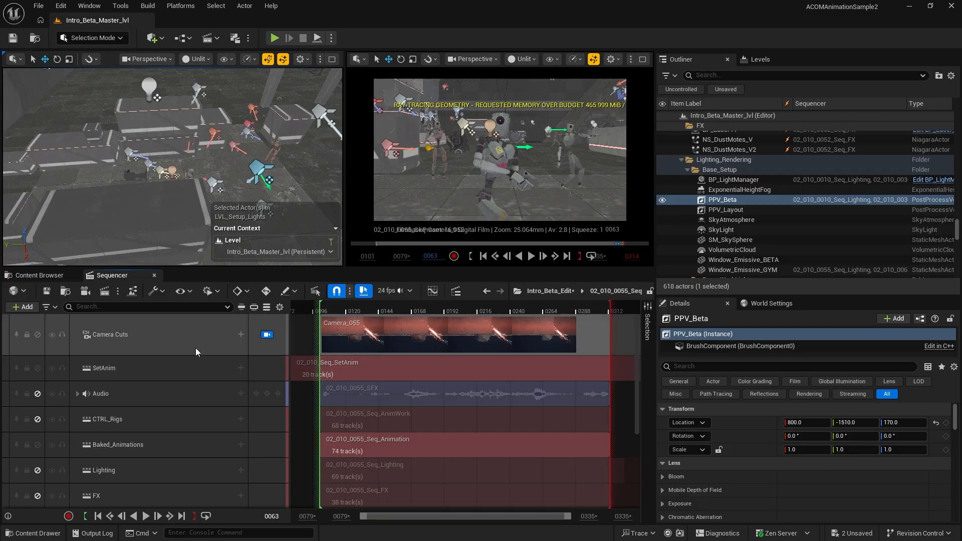
scroll(389, 369, down, 3)
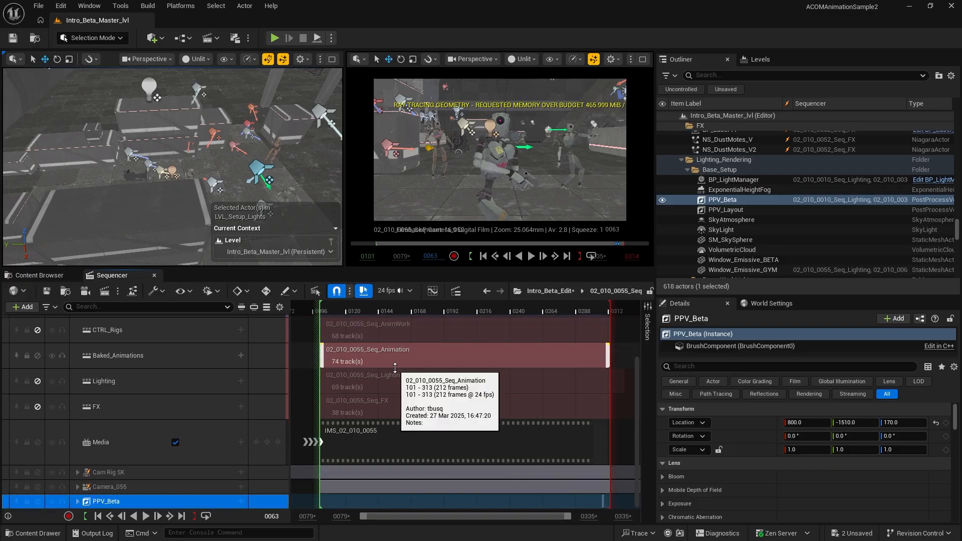
scroll(399, 395, up, 3)
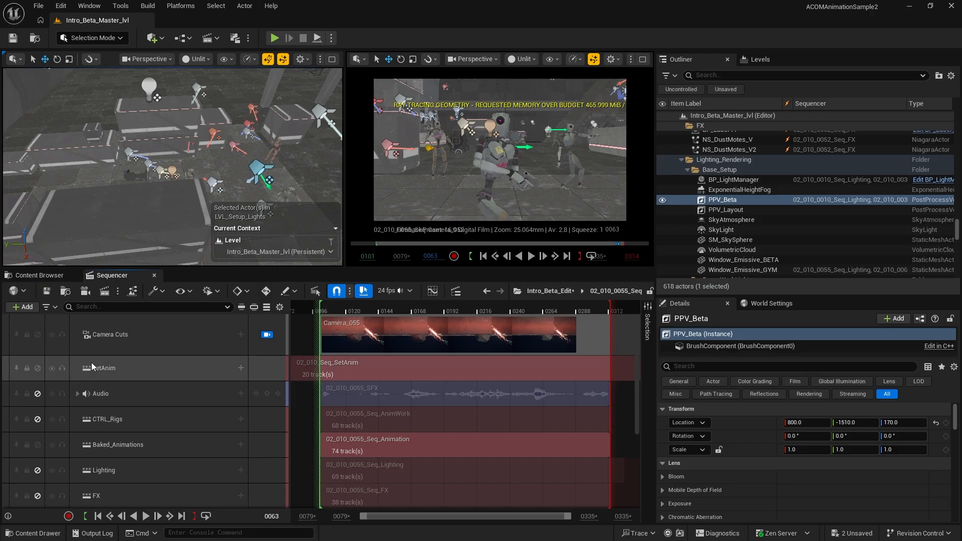
Return to the Intro_Beta_Edit sequence, move the playhead to frame 669 and reopen the 02_010_0055 shot
click(546, 294)
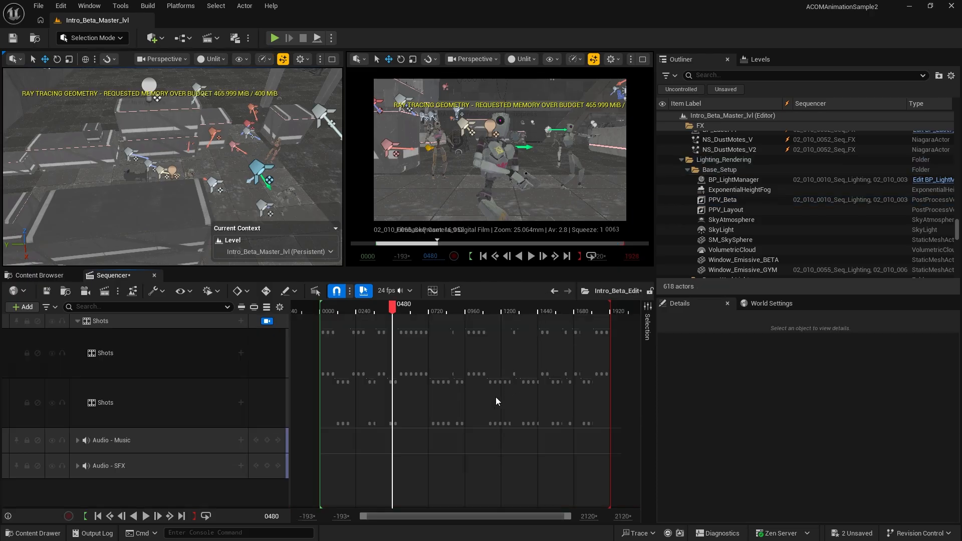
click(420, 307)
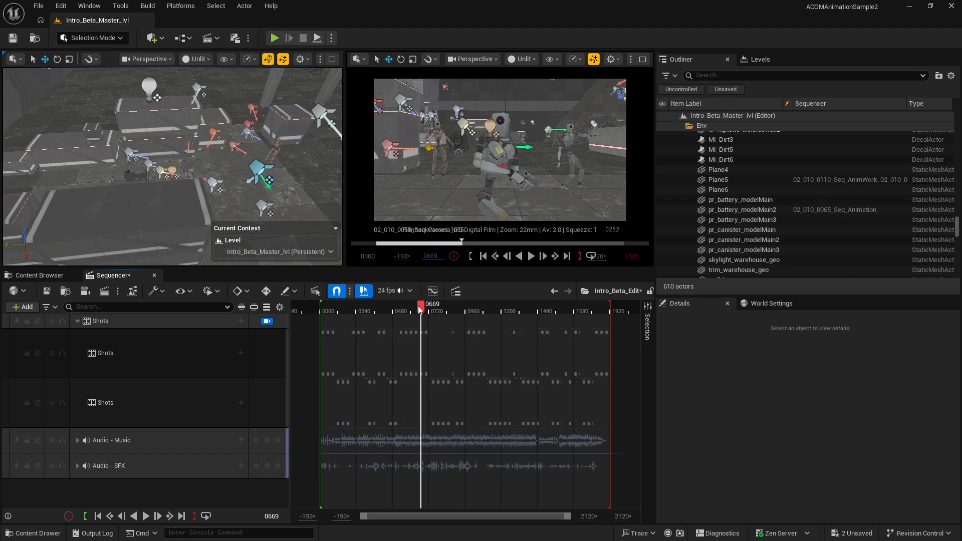
double_click(419, 349)
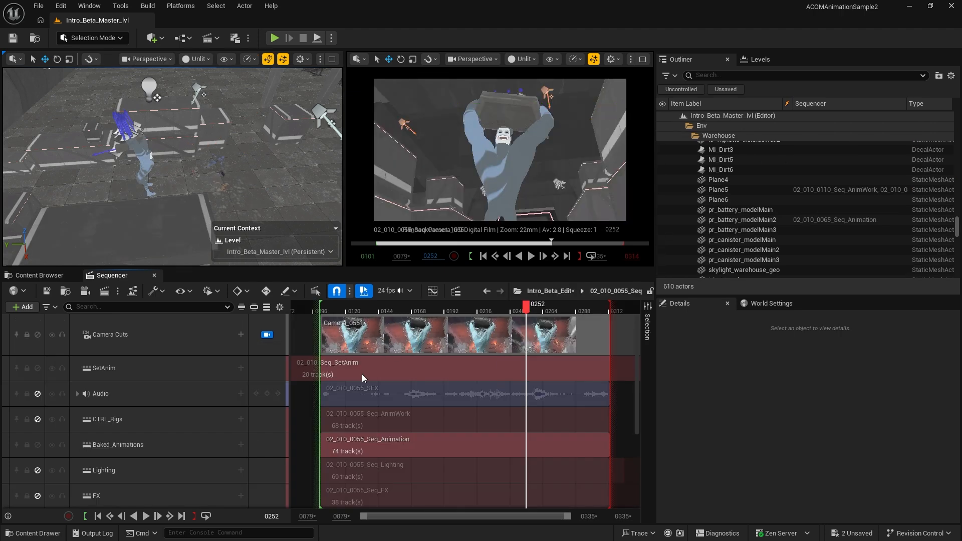
Open the 02_010_0055_Seq_Animation subsequence, preview it up to frame 234 and return to the shot sequence
click(375, 433)
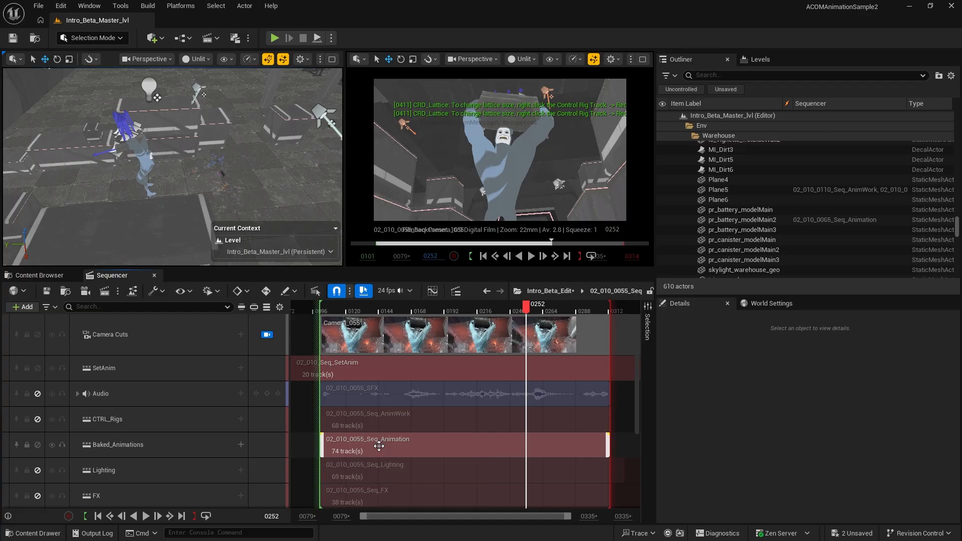
double_click(379, 446)
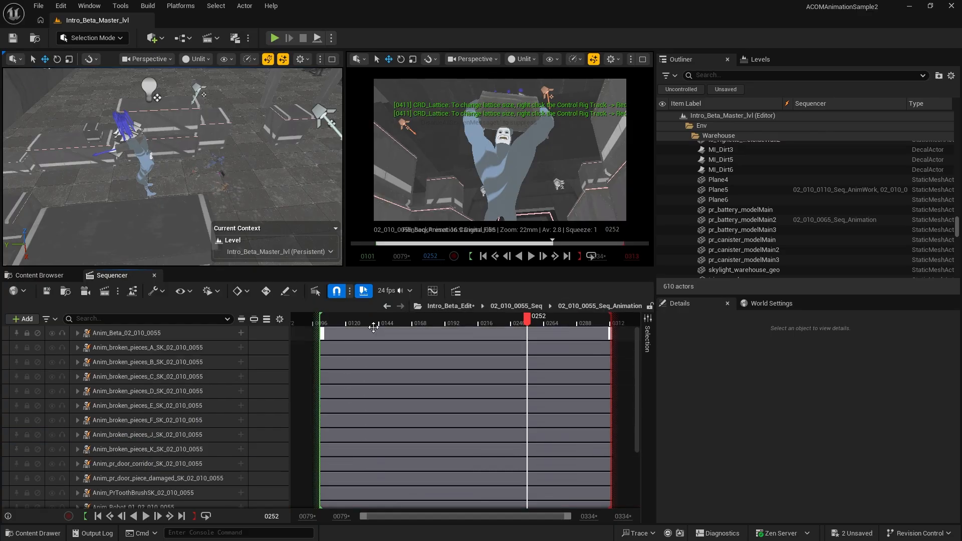
click(432, 324)
click(502, 324)
click(540, 306)
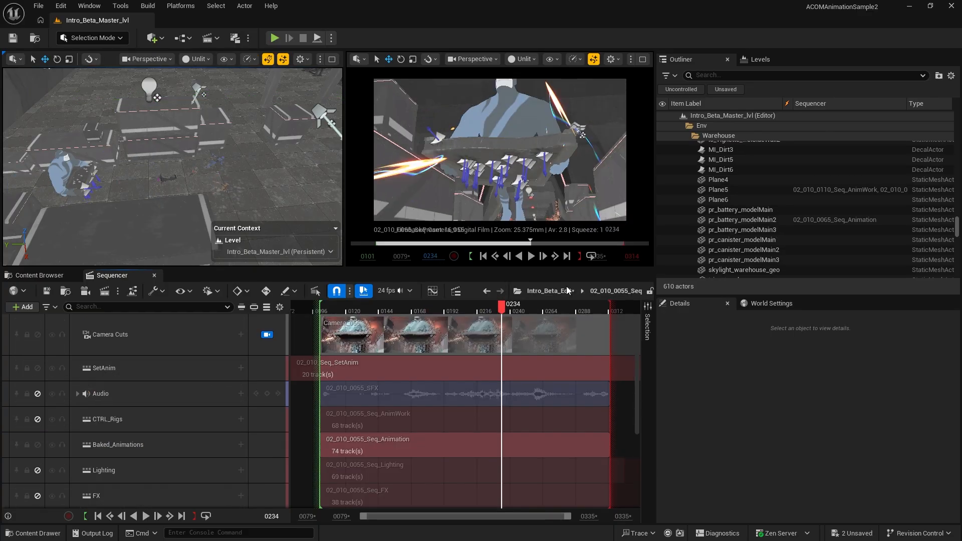
Open the 02_010_0055_Seq_AnimWork control rig subsequence and scrub the playhead to frame 184
double_click(414, 417)
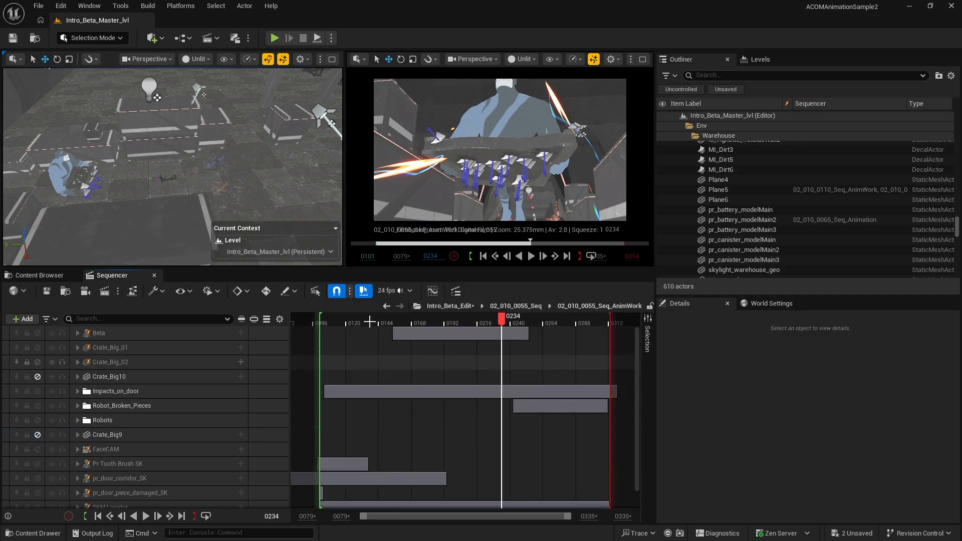
click(399, 323)
drag(399, 324, 433, 326)
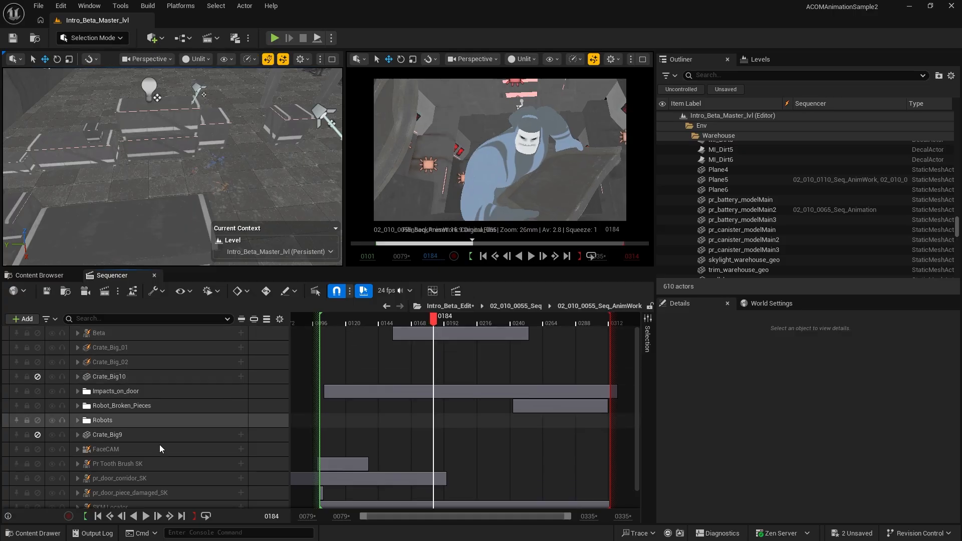
Leave the AnimWork subsequence, go back up to Intro_Beta_Edit and reopen the 02_010_0055 shot
scroll(171, 469, down, 1)
click(498, 307)
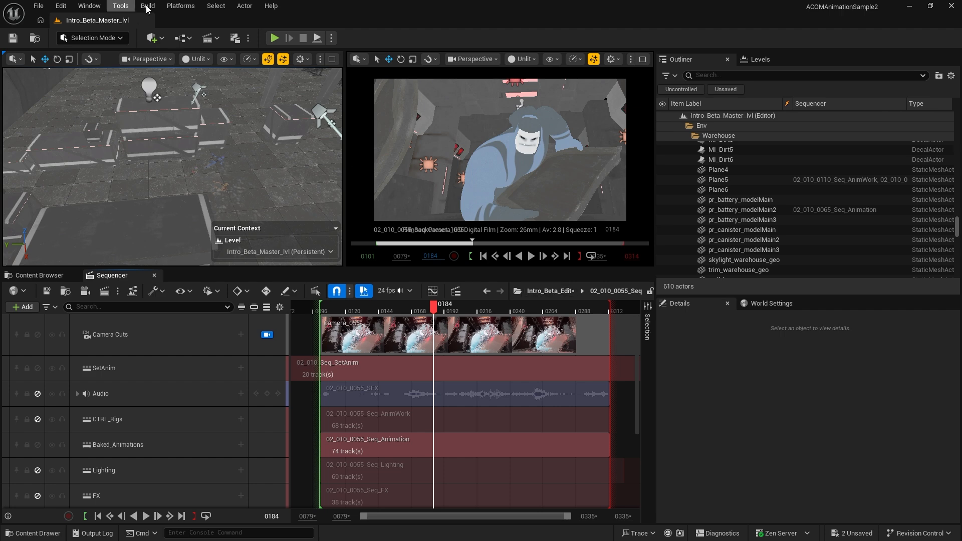
click(566, 292)
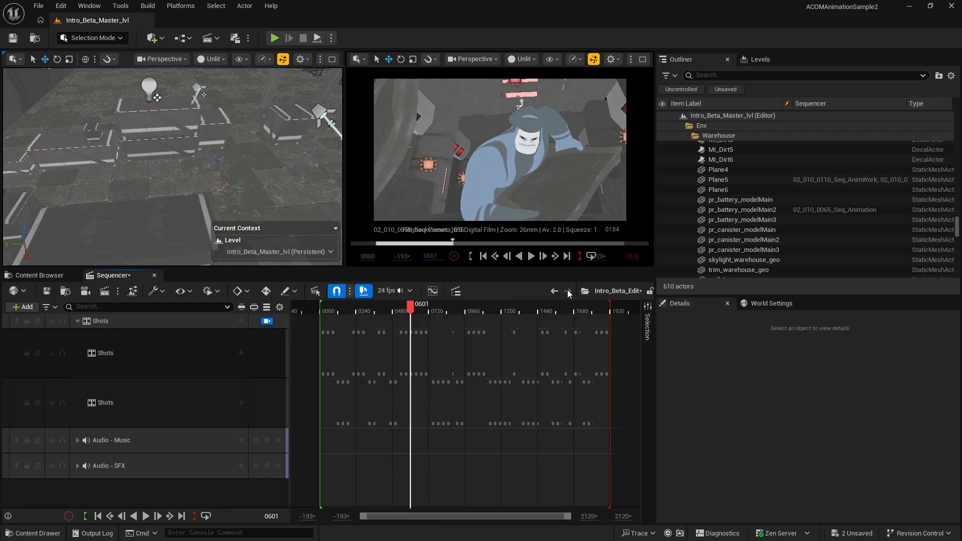
double_click(401, 351)
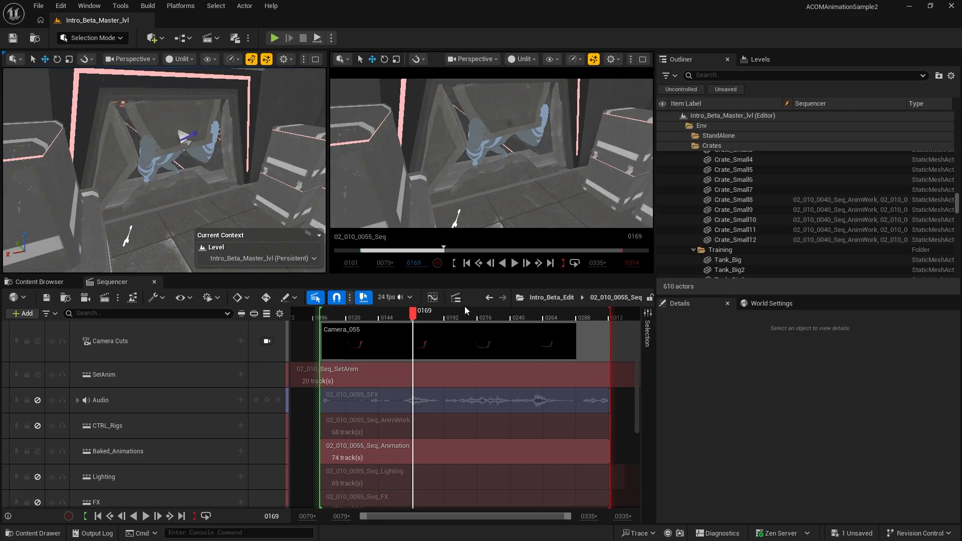
Check the storyboard render options for the 02_010_0055 shot and dismiss them without choosing one
click(103, 302)
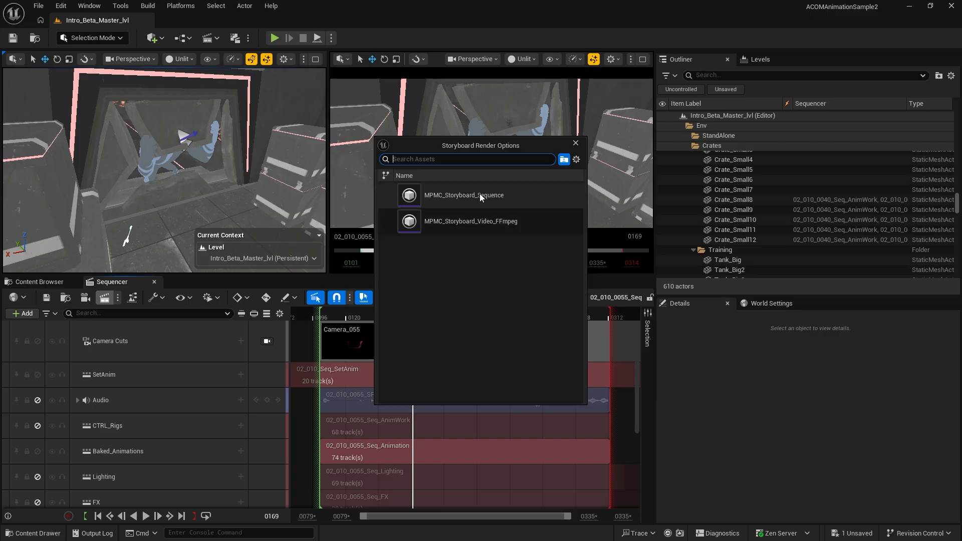
click(576, 143)
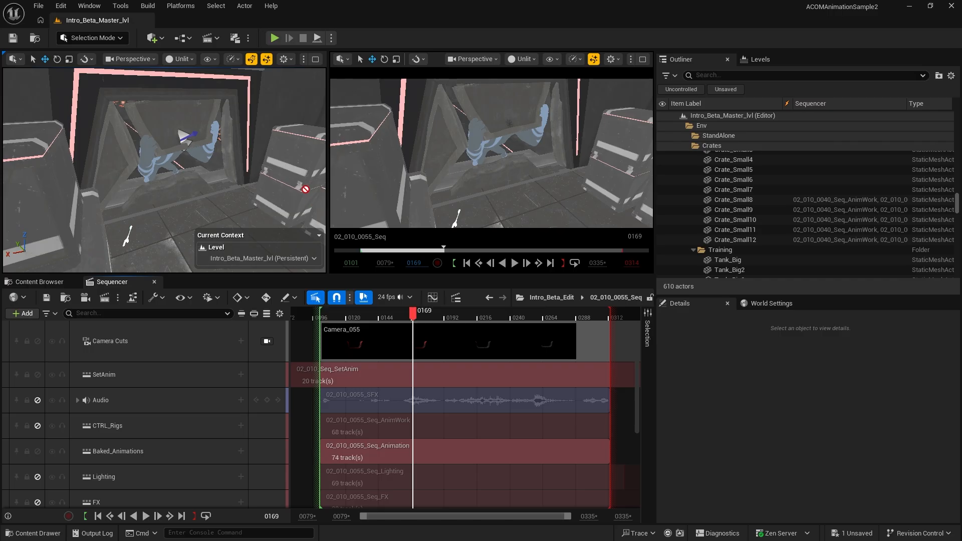
Select the Beta character, allow viewport selection of all objects, and test it on Crate_Small11, neighbouring crates and the damaged floor
click(190, 156)
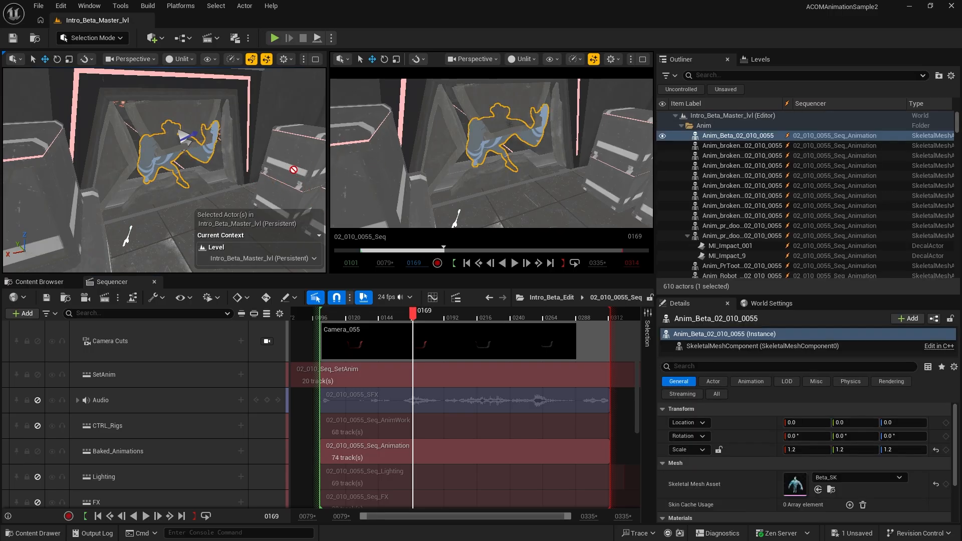
click(316, 298)
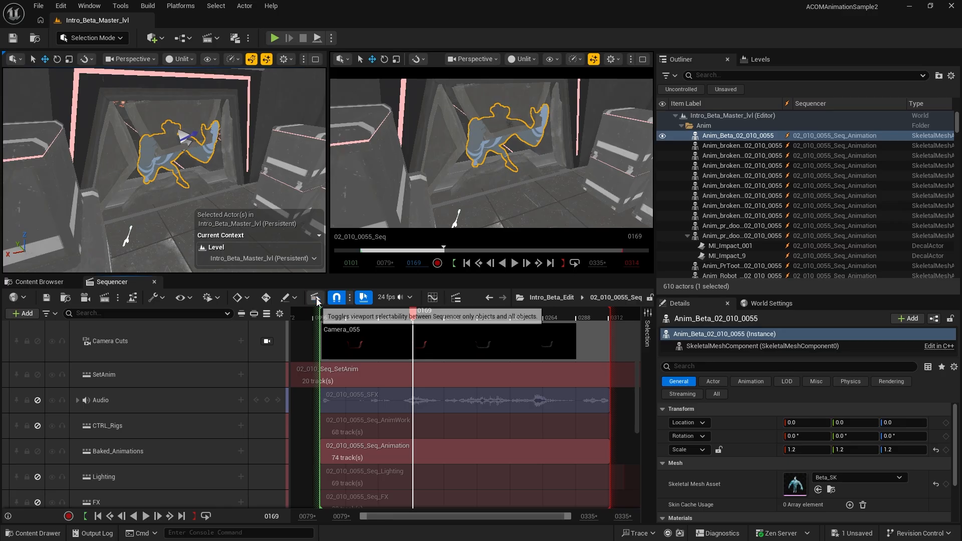
click(277, 186)
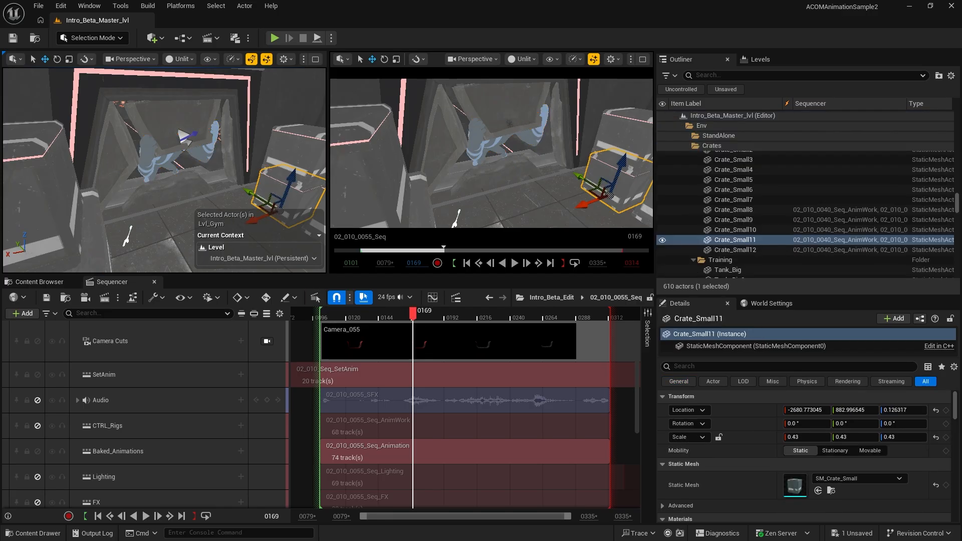
click(281, 197)
click(277, 161)
click(238, 193)
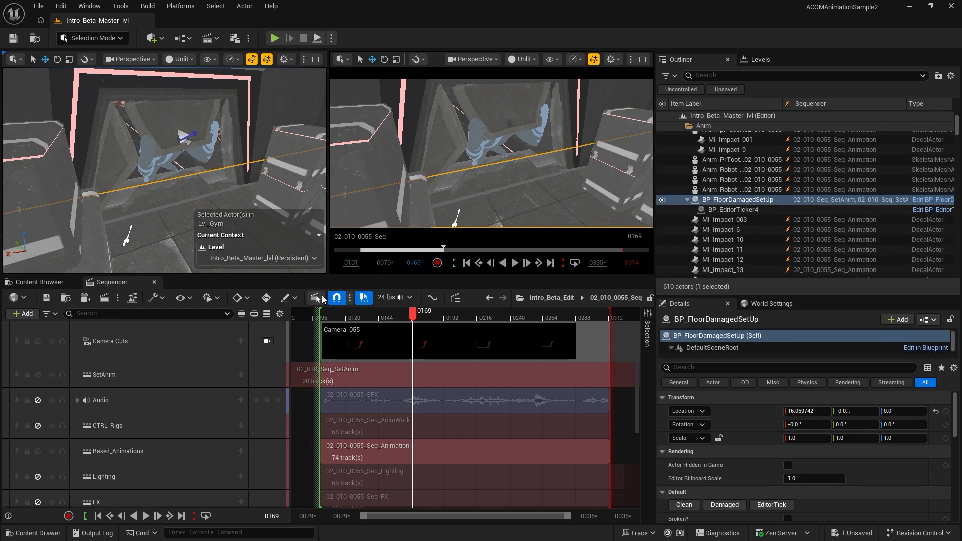
Limit viewport selection to Sequencer objects, test it on Beta, the door pieces, crates and floor, and lift the limit again
click(317, 298)
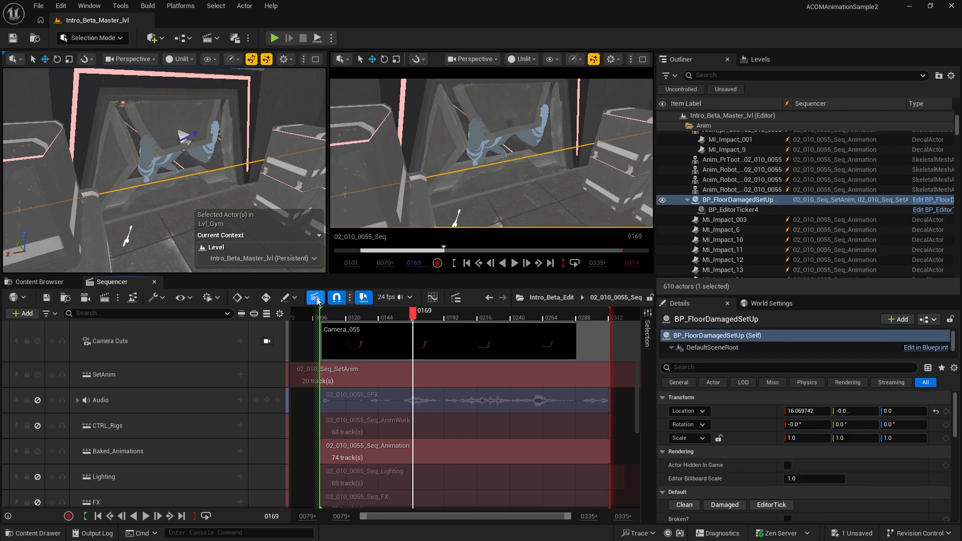
click(287, 150)
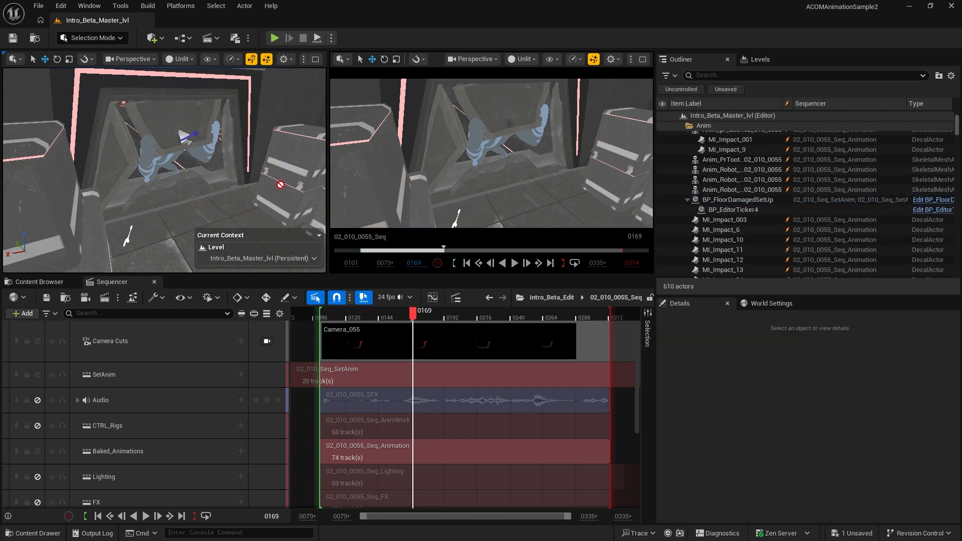
click(202, 181)
click(204, 155)
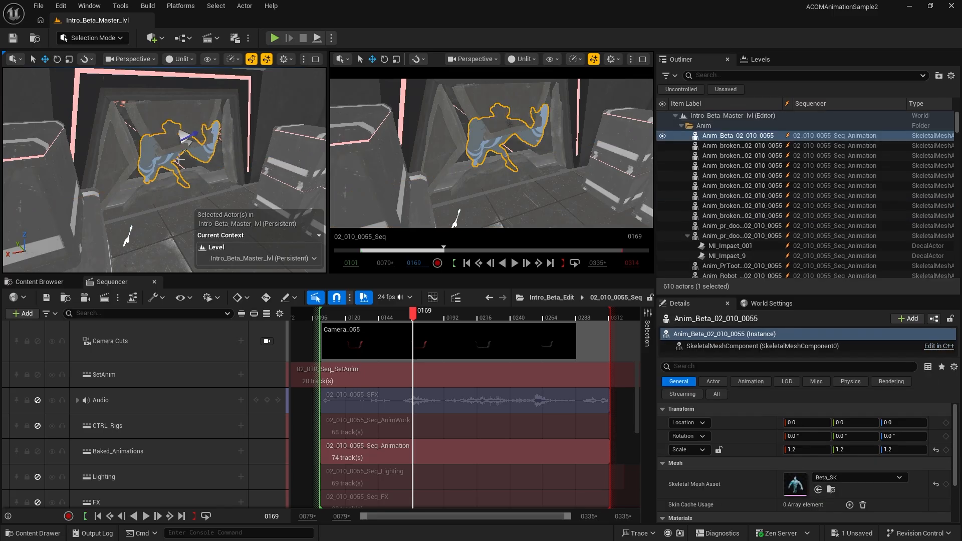
click(181, 120)
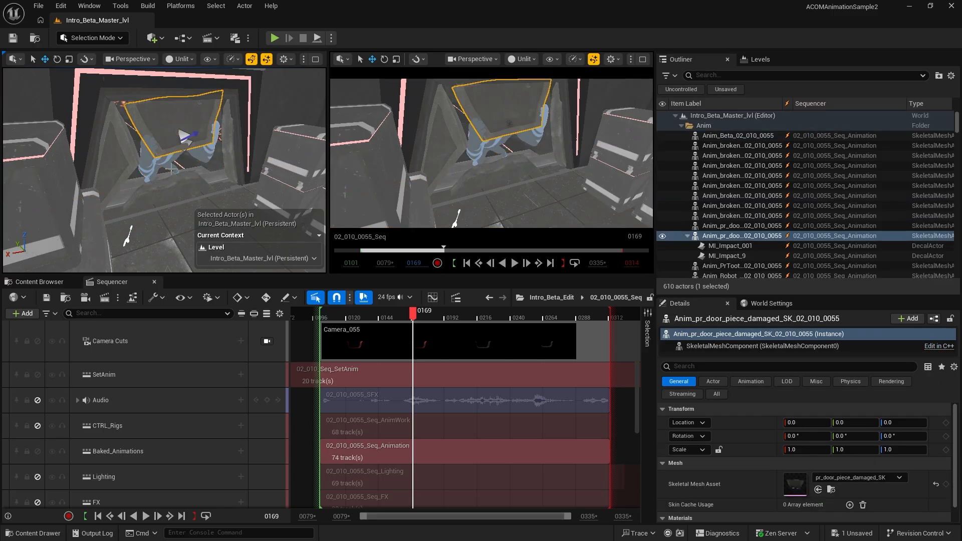
click(178, 184)
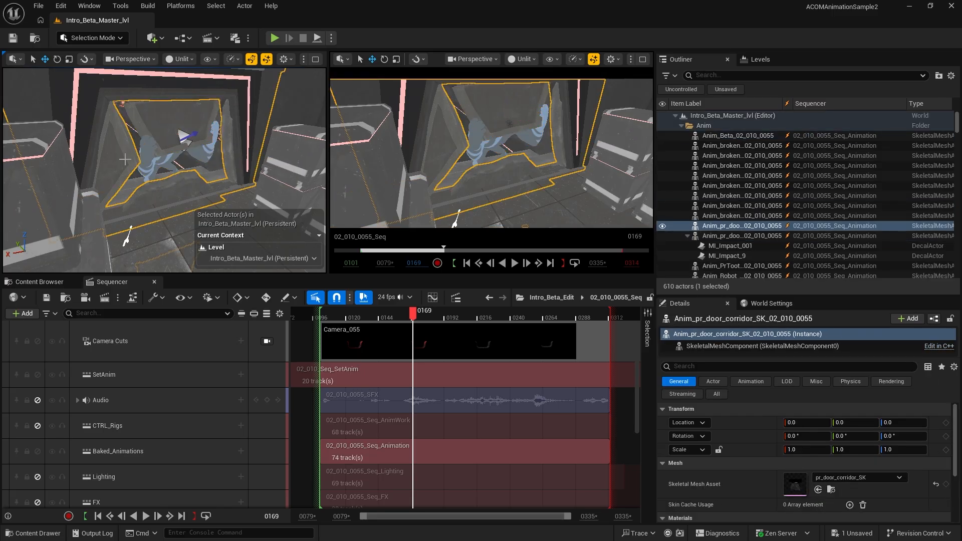
click(298, 154)
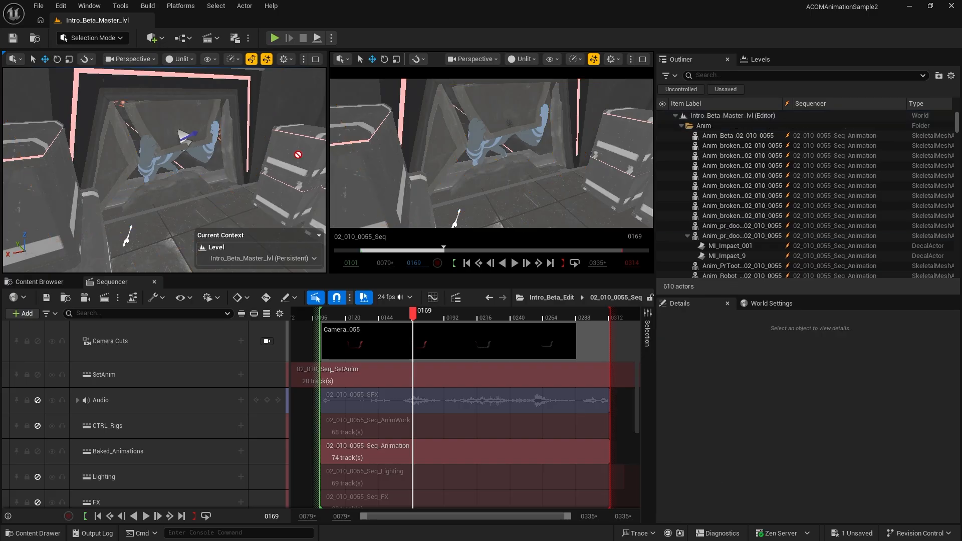
click(281, 192)
click(148, 241)
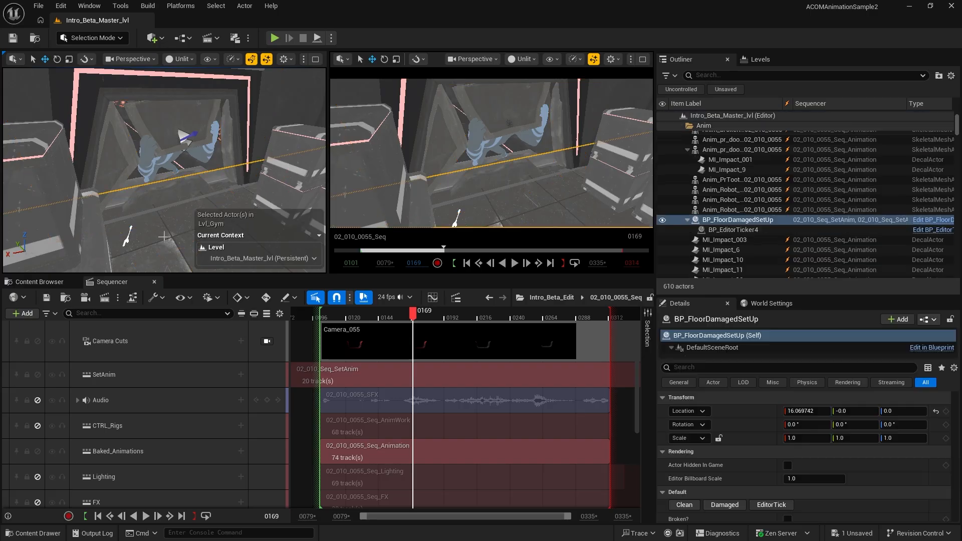
click(86, 243)
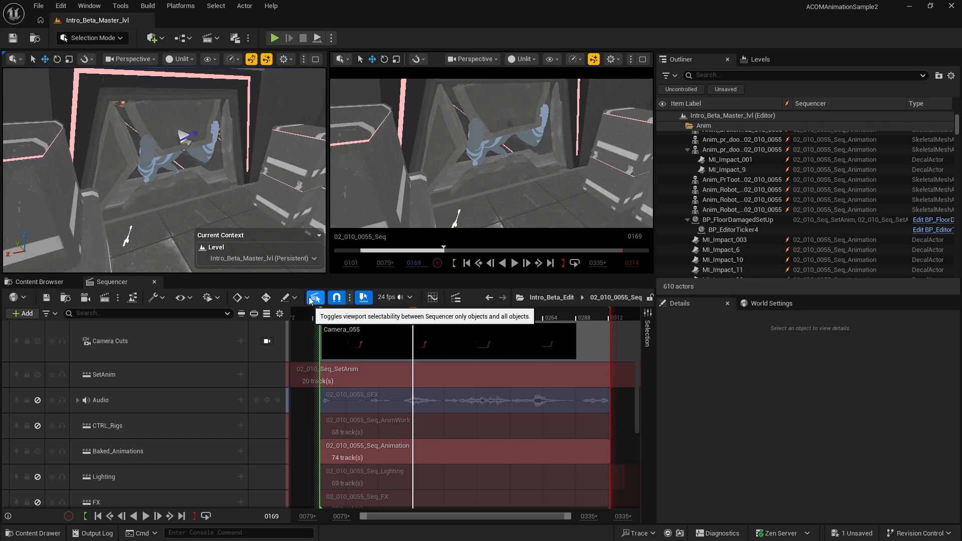
click(311, 298)
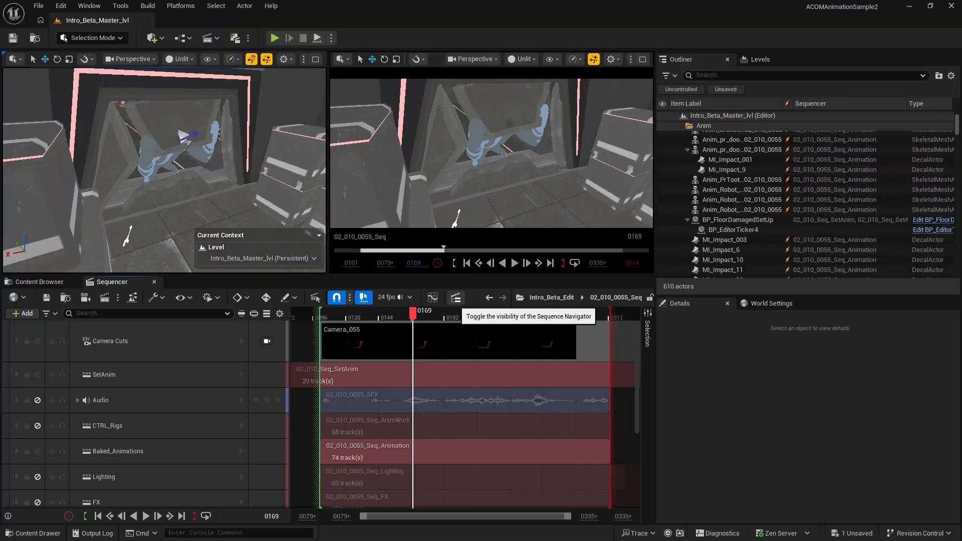
Open the Sequence Navigator and expand Intro_Beta_Edit, 02_010_0005_Seq, 02_010_0055_Seq and its 02_010_Seq_SetAnim subsequence
click(461, 302)
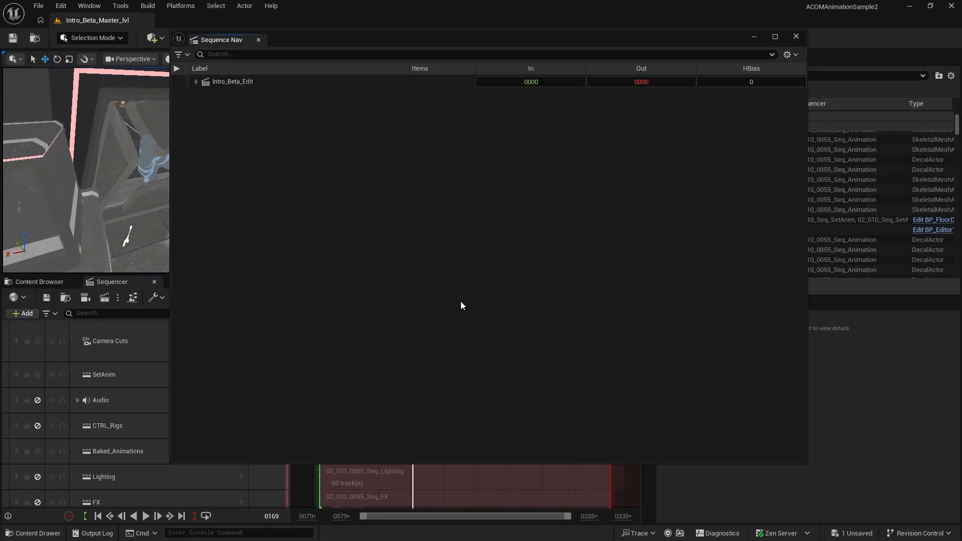
click(196, 81)
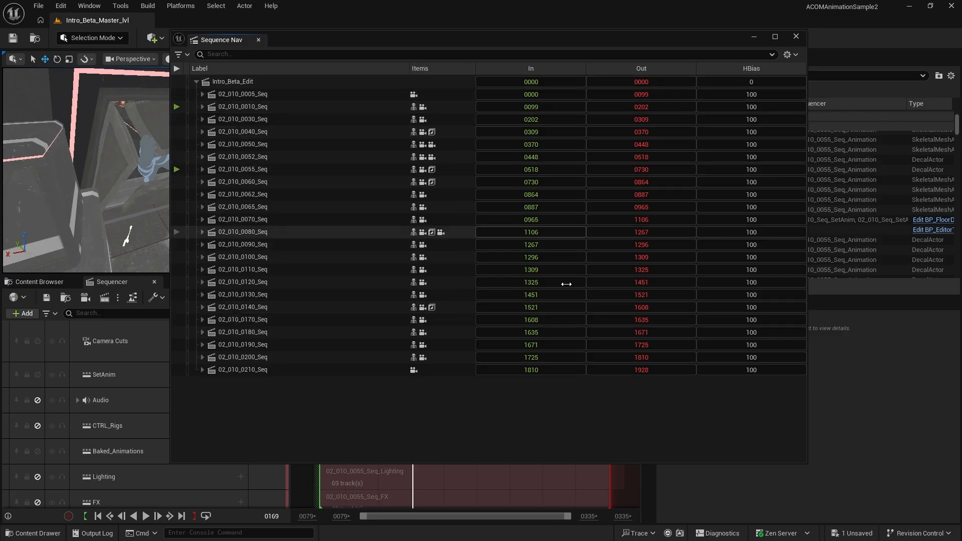
click(201, 95)
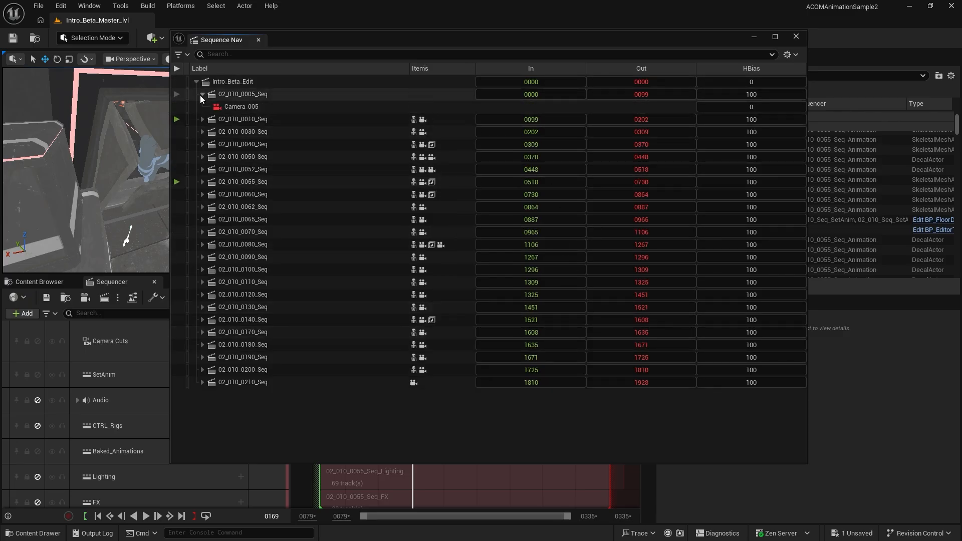
click(243, 106)
click(202, 182)
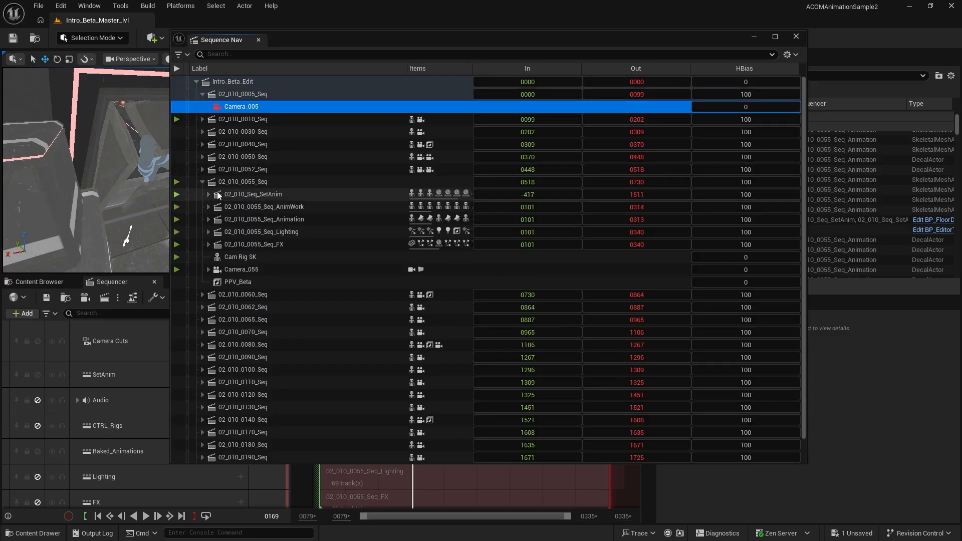
click(209, 195)
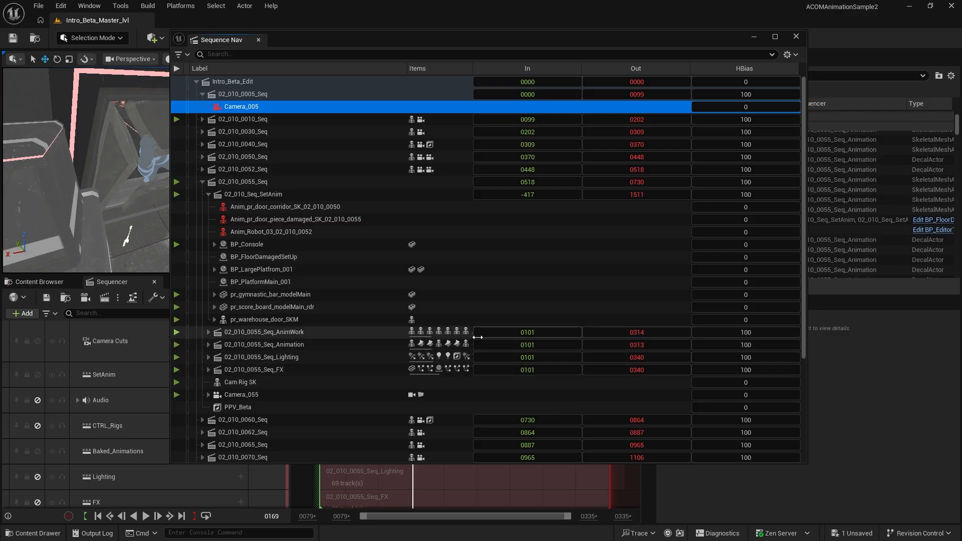
Expand 02_010_0055_Seq_Animation in the Sequence Navigator, review its items including MI_Impact_6, and close the navigator
click(209, 345)
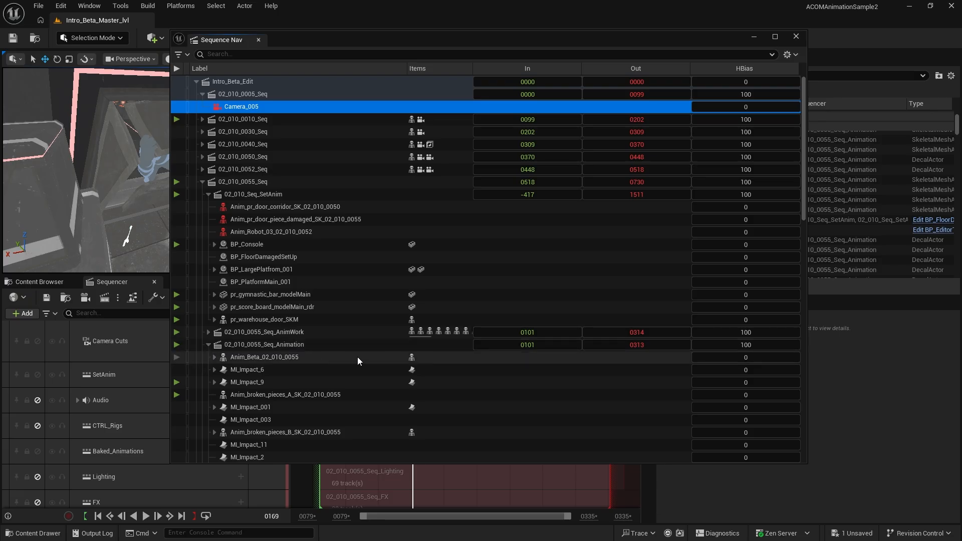
scroll(360, 359, down, 1)
click(255, 354)
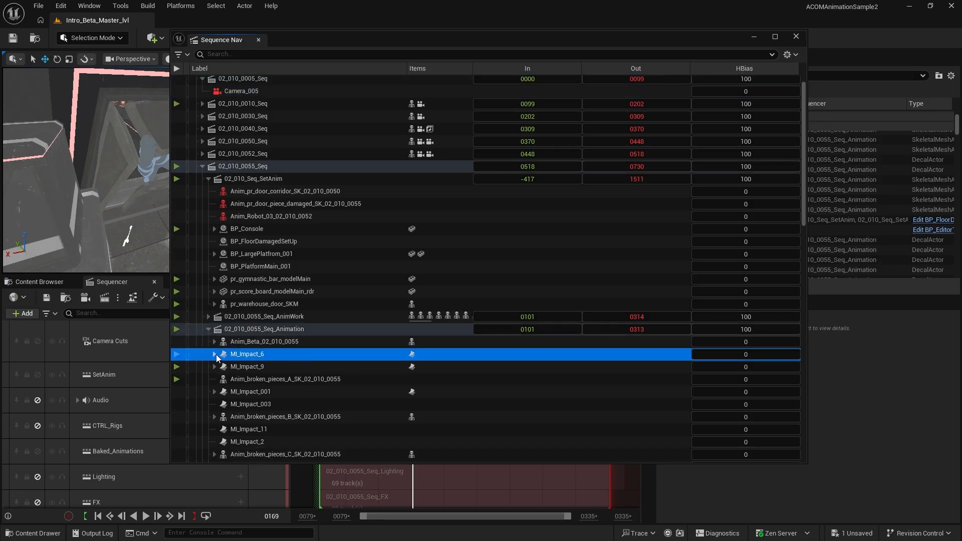
scroll(401, 330, down, 3)
scroll(401, 330, down, 6)
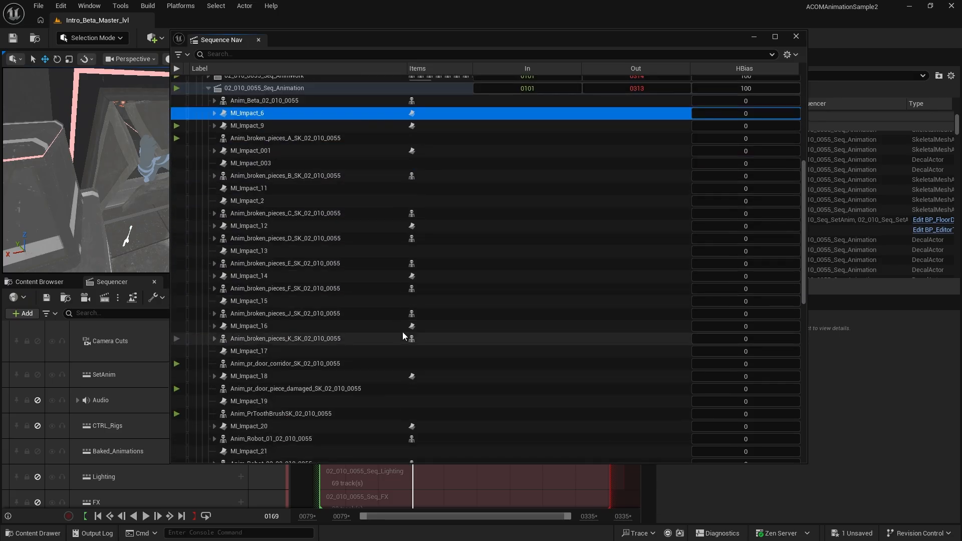
scroll(402, 332, up, 9)
scroll(405, 313, up, 1)
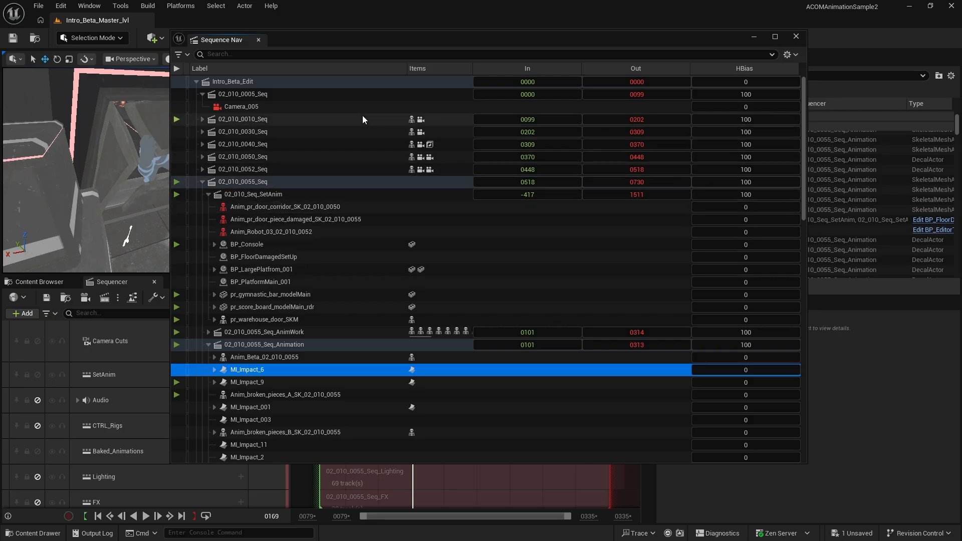
click(258, 40)
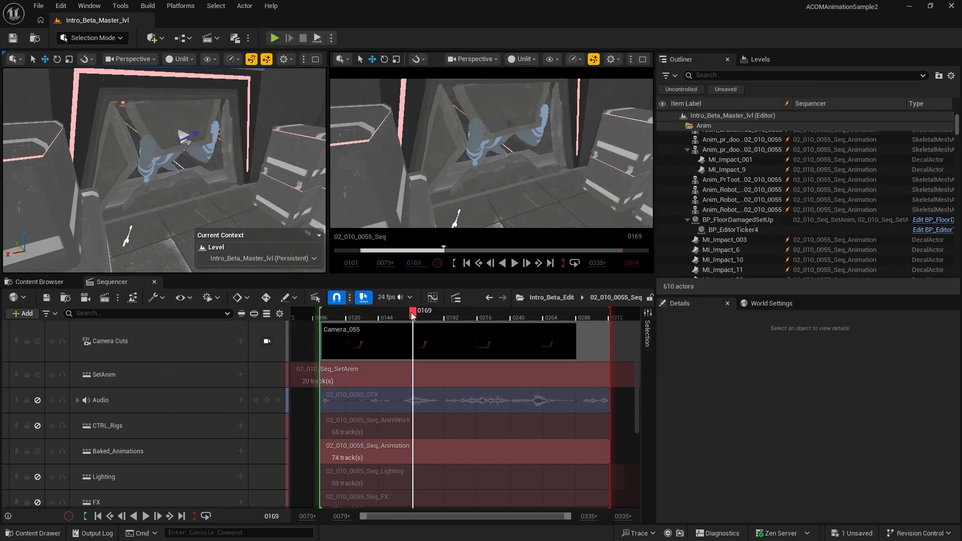
Activate the shot's Audio track at frame 195, move the playhead to frame 182 and deactivate the track again
drag(412, 315, 449, 317)
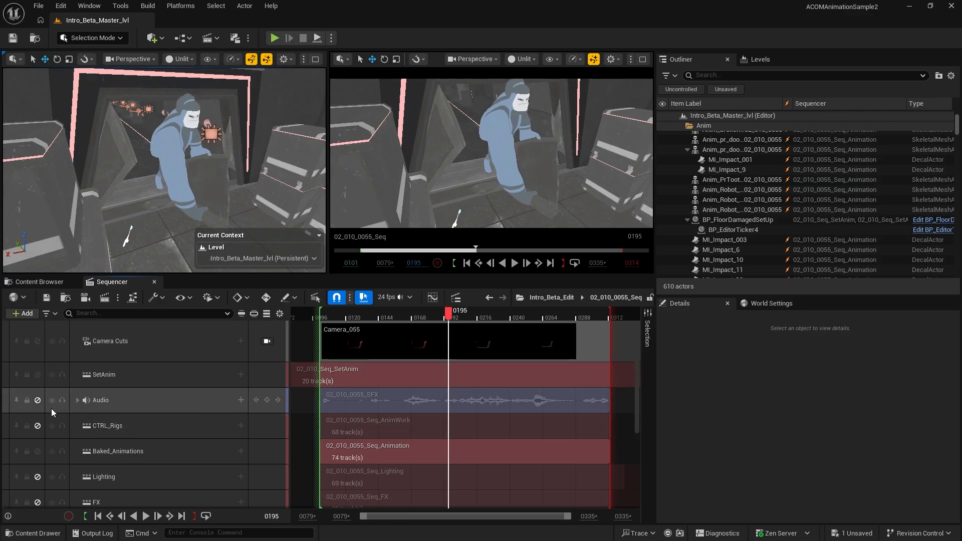
click(37, 401)
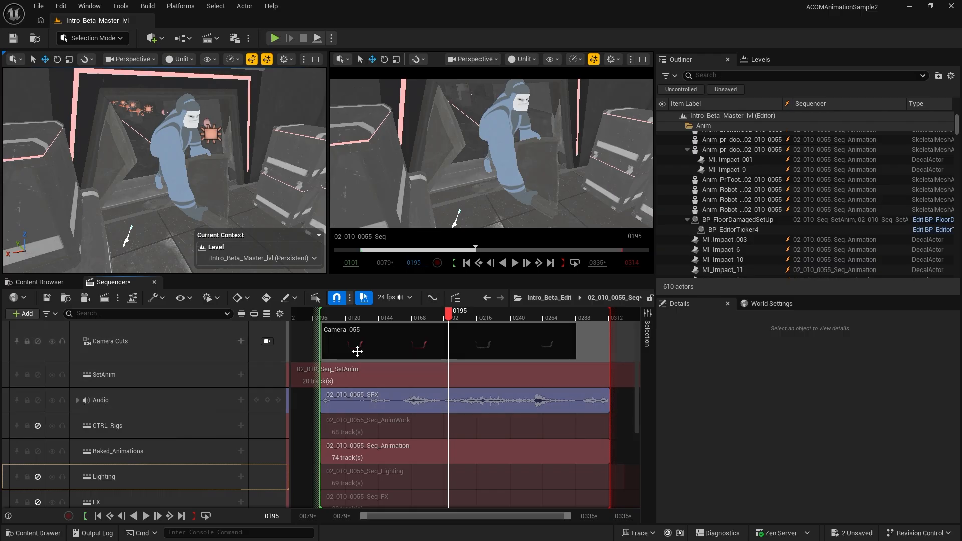
click(430, 317)
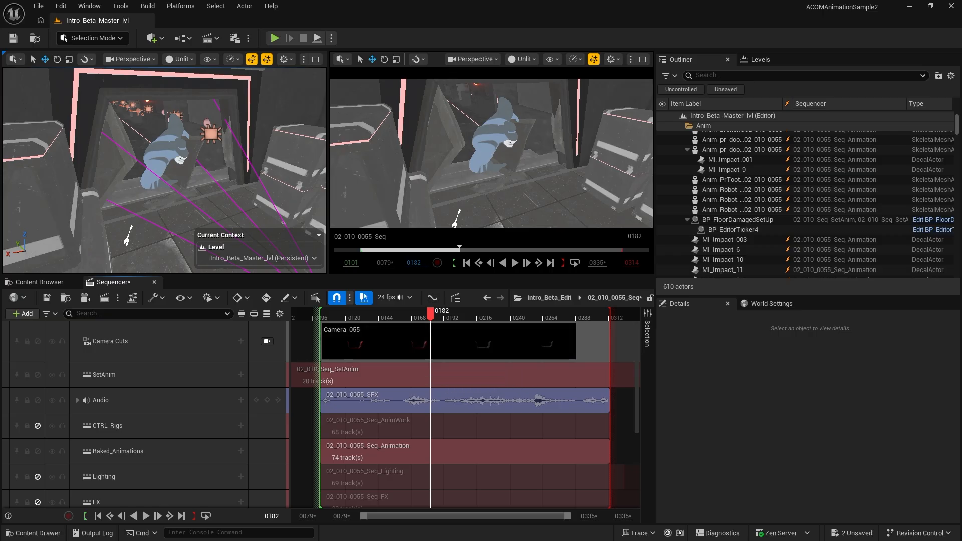
click(37, 400)
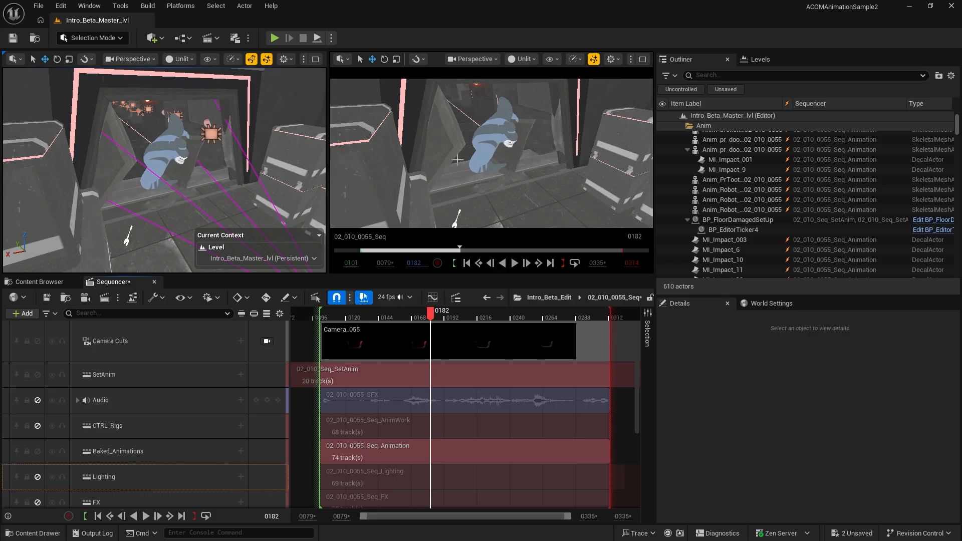
Deactivate the Baked_Animations track to compare the shot without it, and reactivate it
click(37, 453)
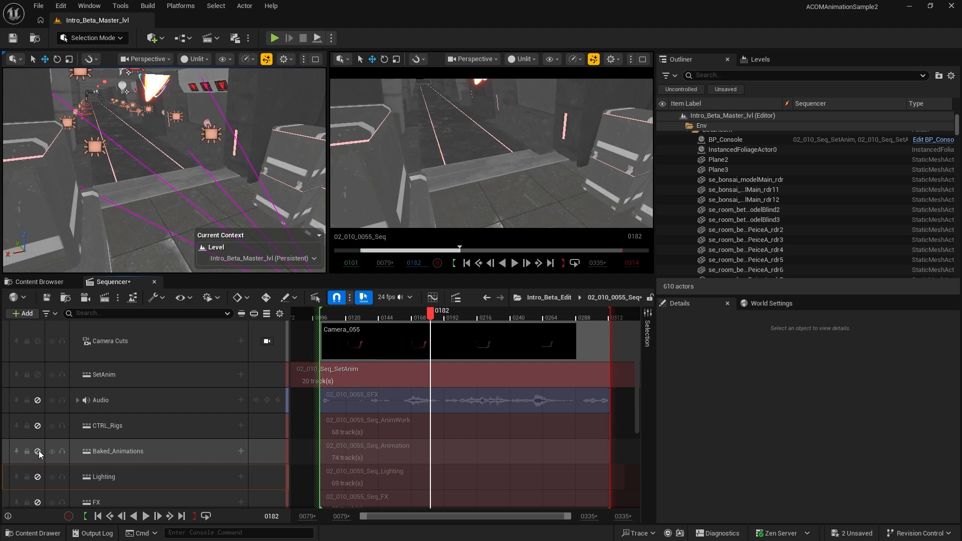
click(38, 451)
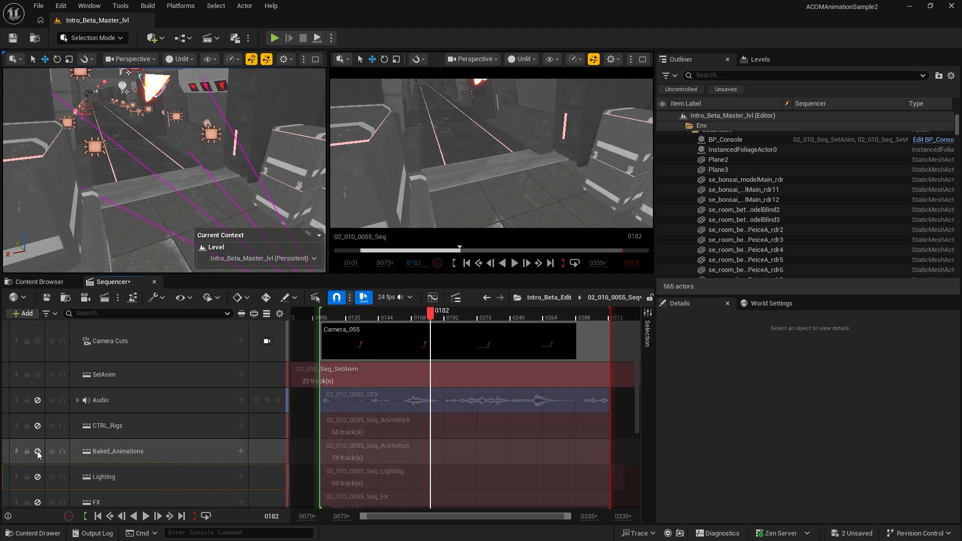
click(38, 453)
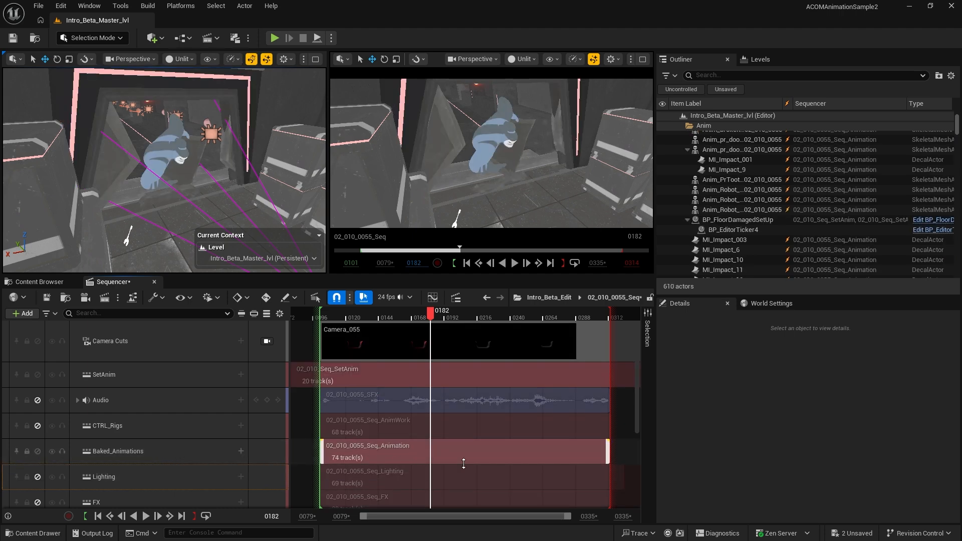
Select the CTRL_Rigs and Baked_Animations tracks in turn to compare the shot's two animation subsequences
click(146, 428)
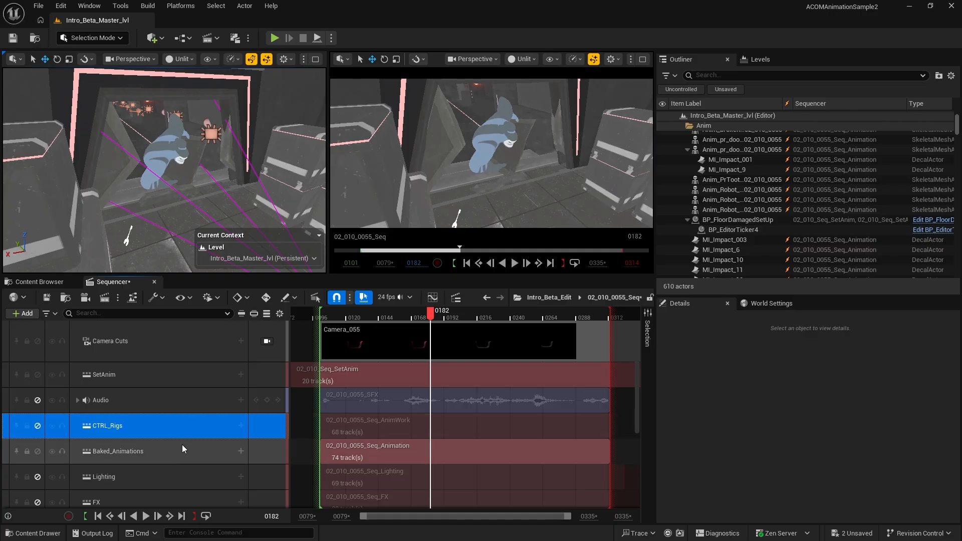
click(182, 445)
click(188, 425)
ctrl+click(191, 451)
ctrl+click(193, 425)
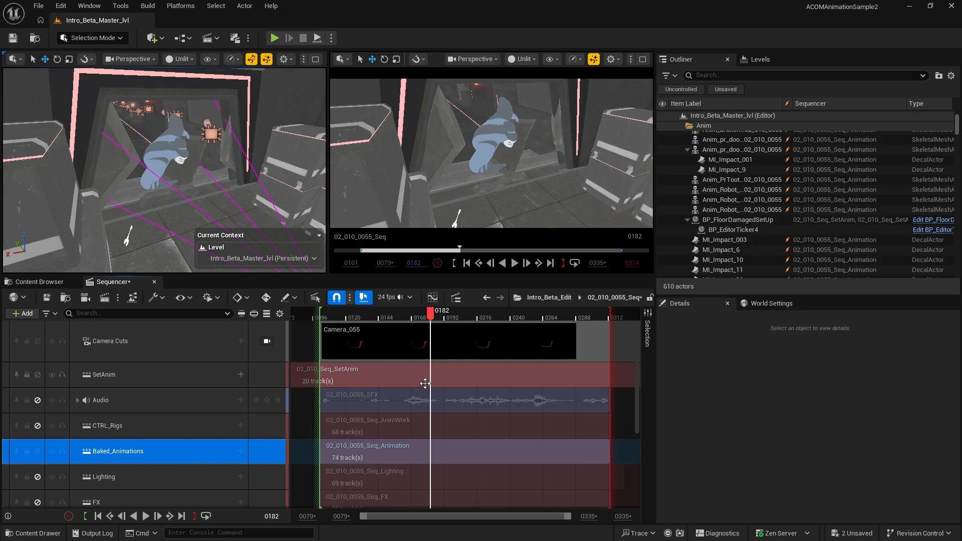
Open the 02_010_0055_Seq_AnimWork subsequence, move the playhead to frame 162 and review its tracks
double_click(372, 426)
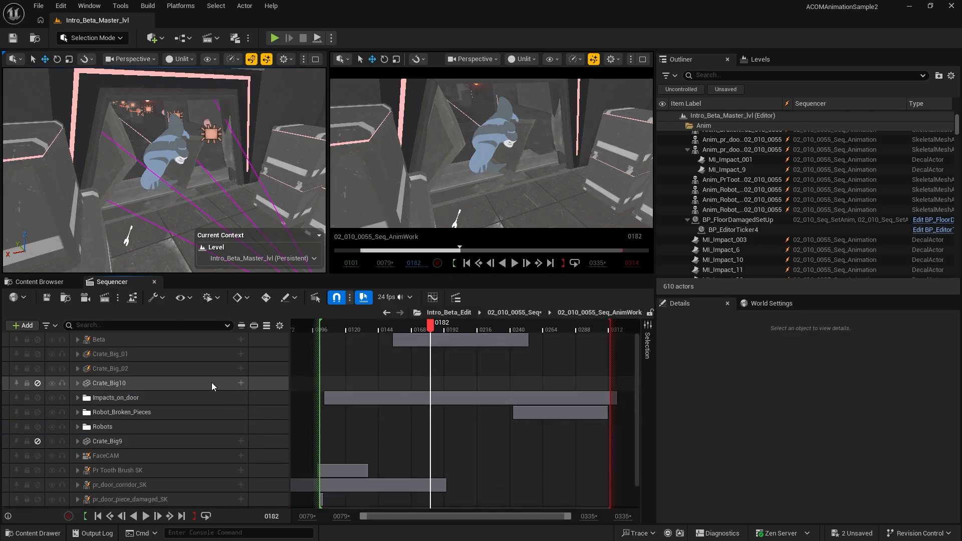
scroll(212, 383, down, 1)
drag(435, 329, 404, 328)
scroll(120, 384, up, 1)
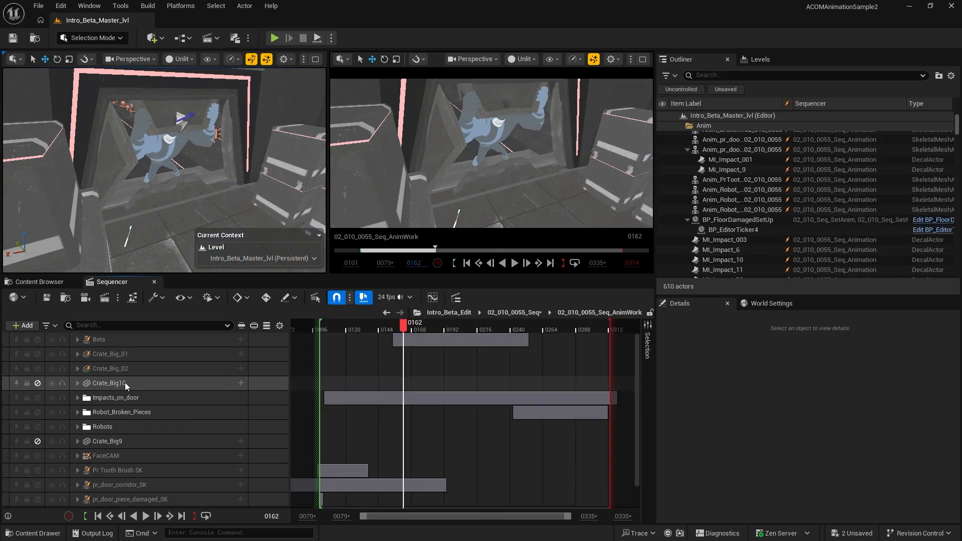
scroll(126, 472, down, 1)
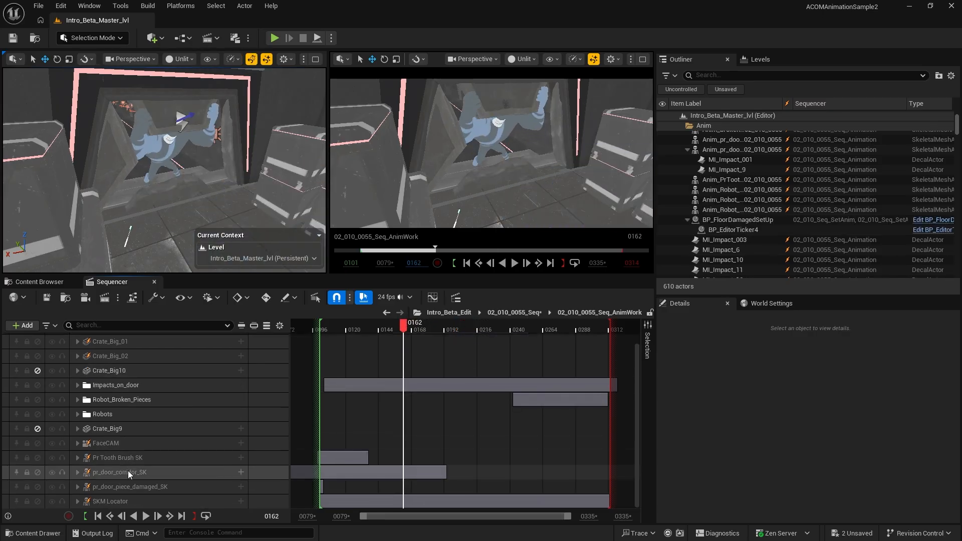
scroll(131, 468, up, 1)
Expand the Beta track, select its Beta_CtrlRig track and move the playhead to frame 172
click(101, 341)
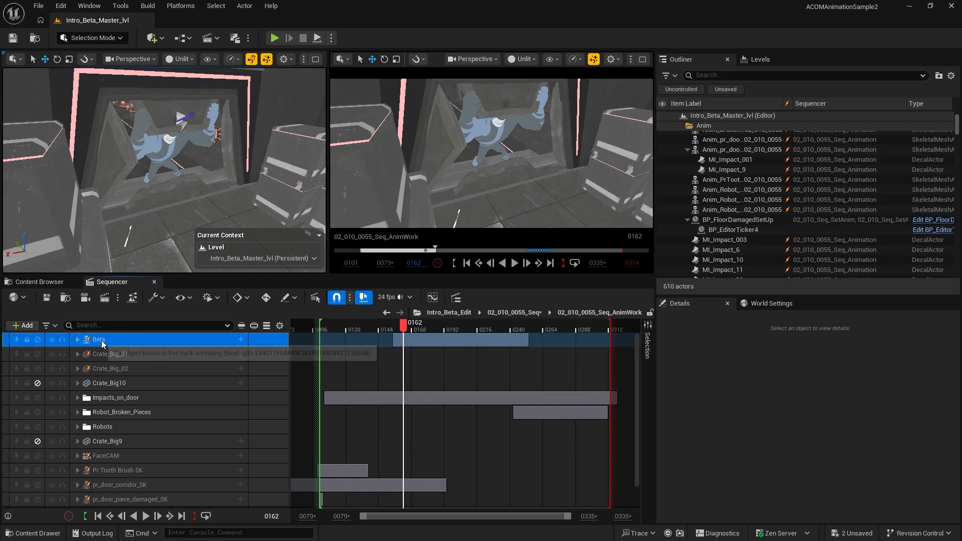
click(78, 340)
click(124, 353)
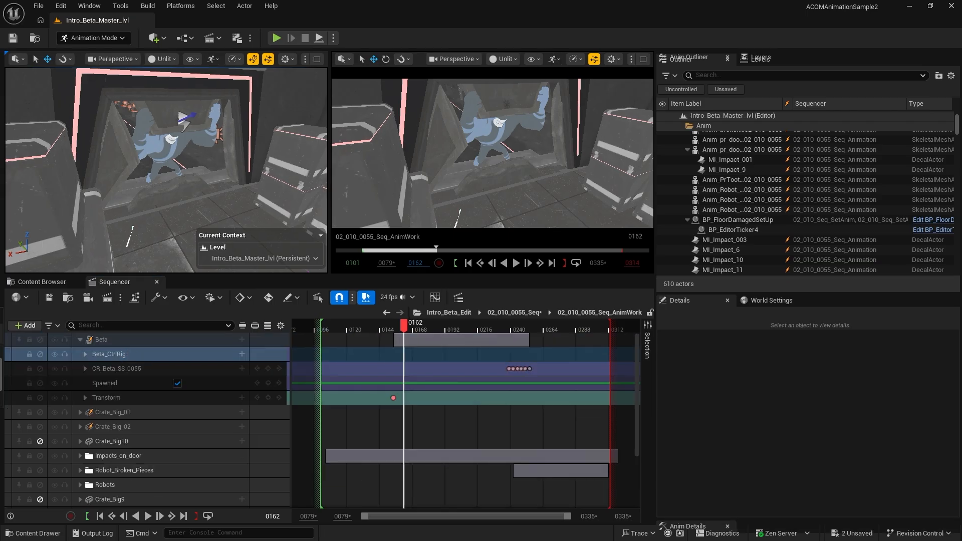
click(418, 329)
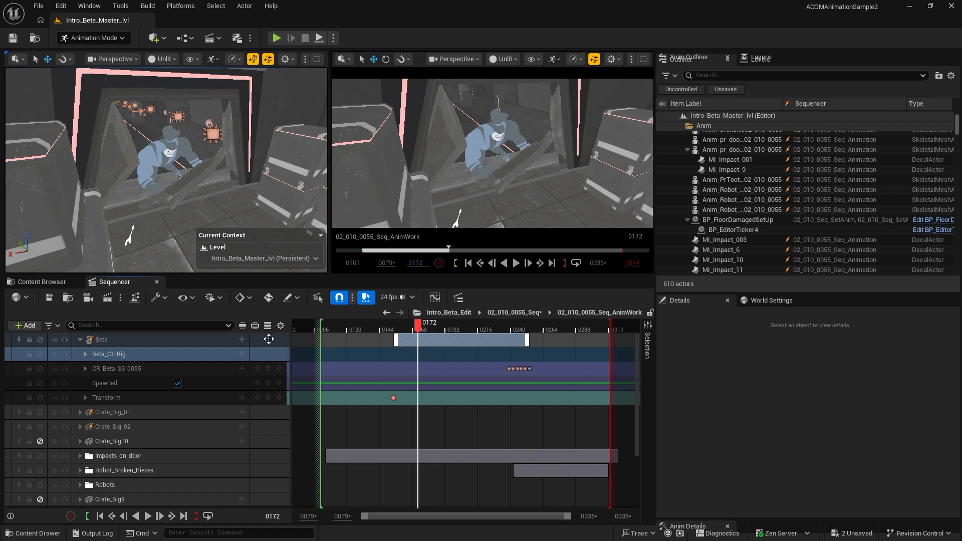
Return to 02_010_0055_Seq, activate the CTRL_Rigs track and deactivate the Baked_Animations track
click(510, 313)
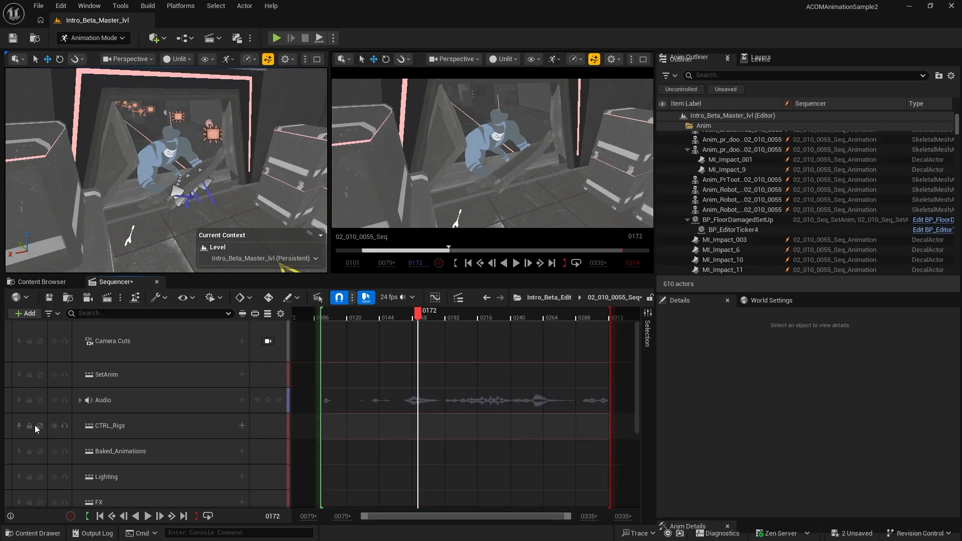
click(40, 426)
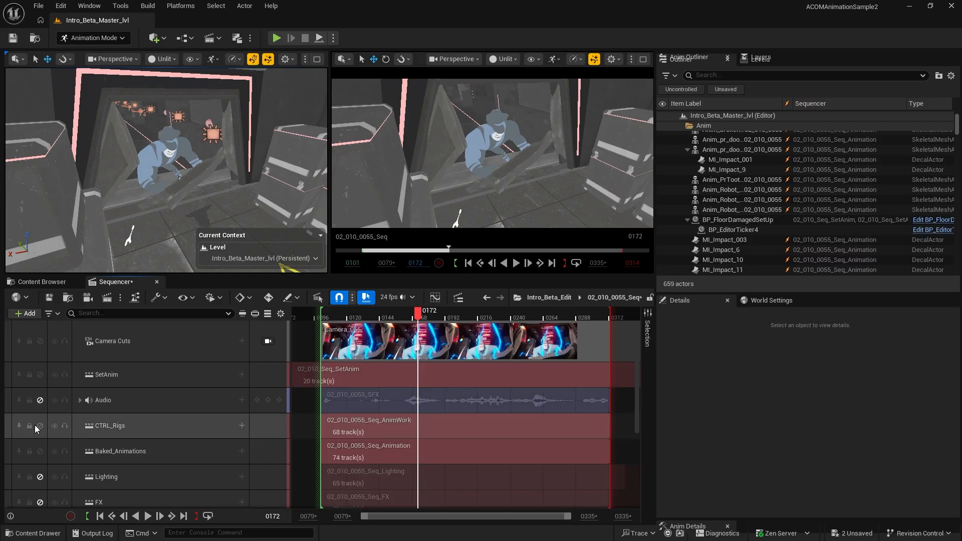
click(40, 452)
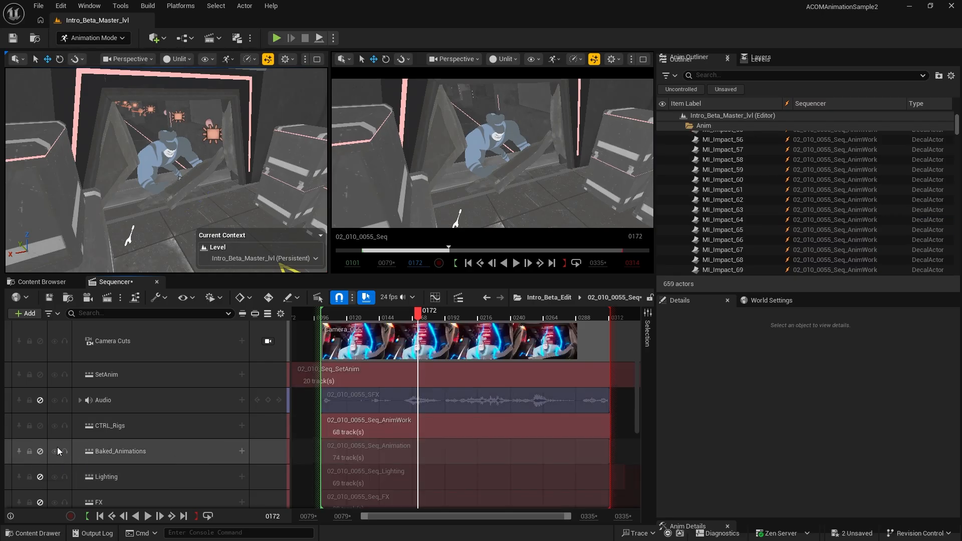
Open the 02_010_0055_Seq_AnimWork subsequence and select Beta_CtrlRig to display its rig controls
click(385, 425)
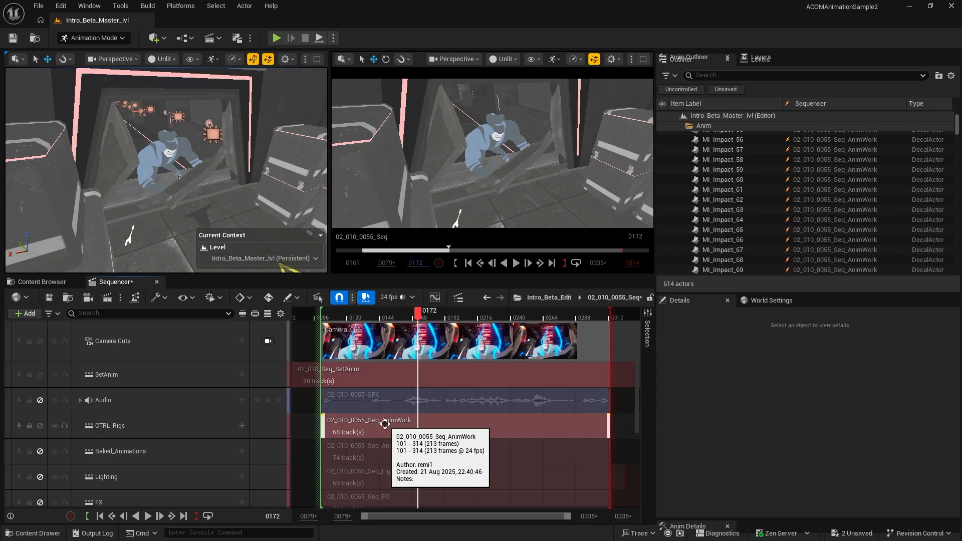
double_click(385, 424)
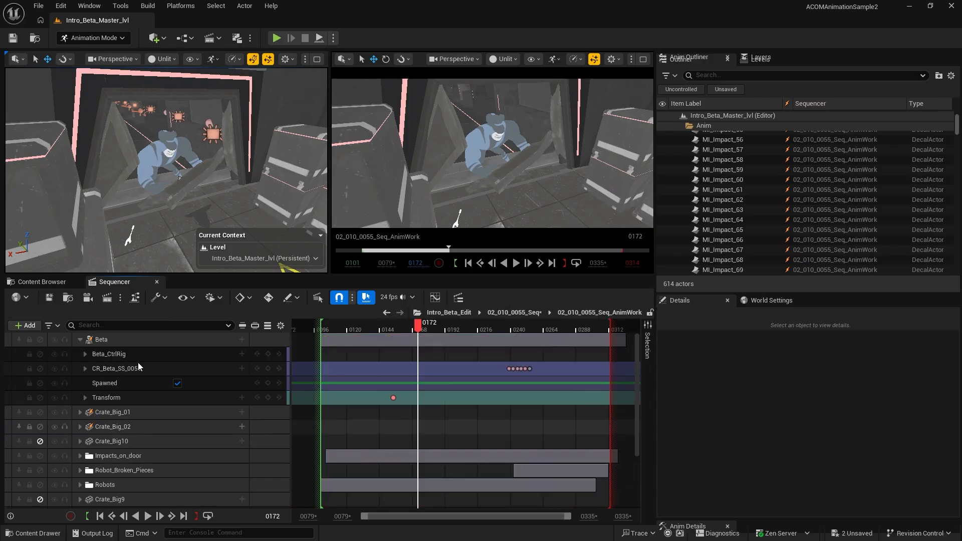
click(136, 354)
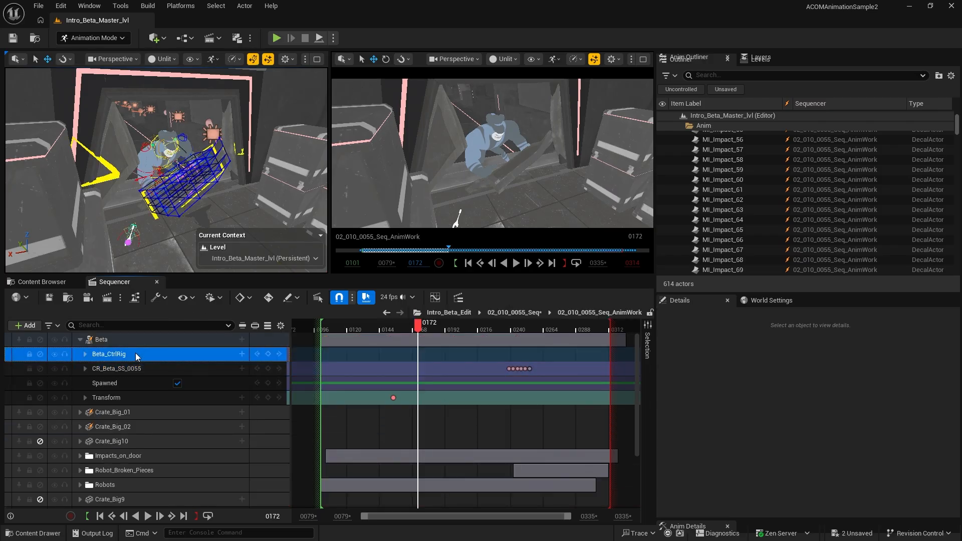
Frame the Beta character in the viewport and examine its rig controls from close up
right_drag(215, 184, 198, 191)
click(192, 159)
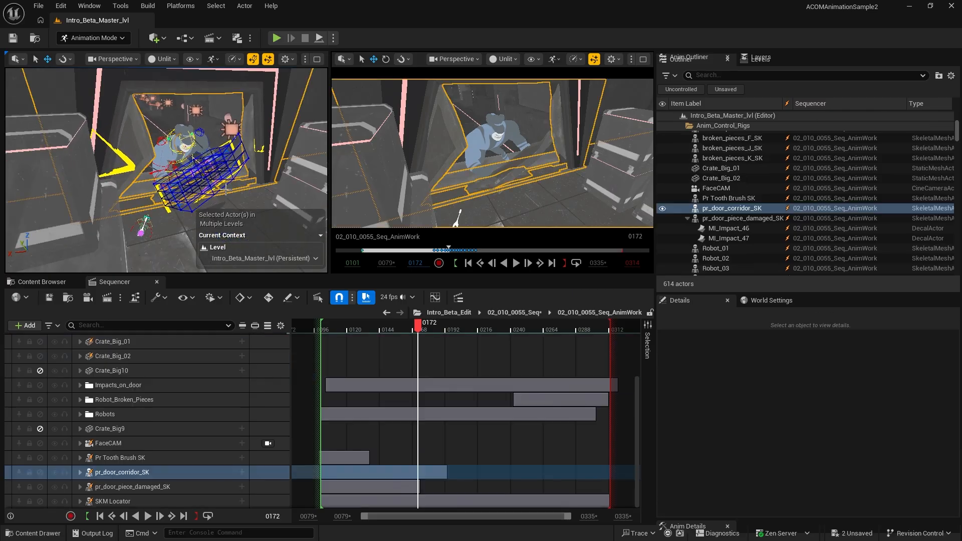
key(f)
scroll(192, 177, down, 3)
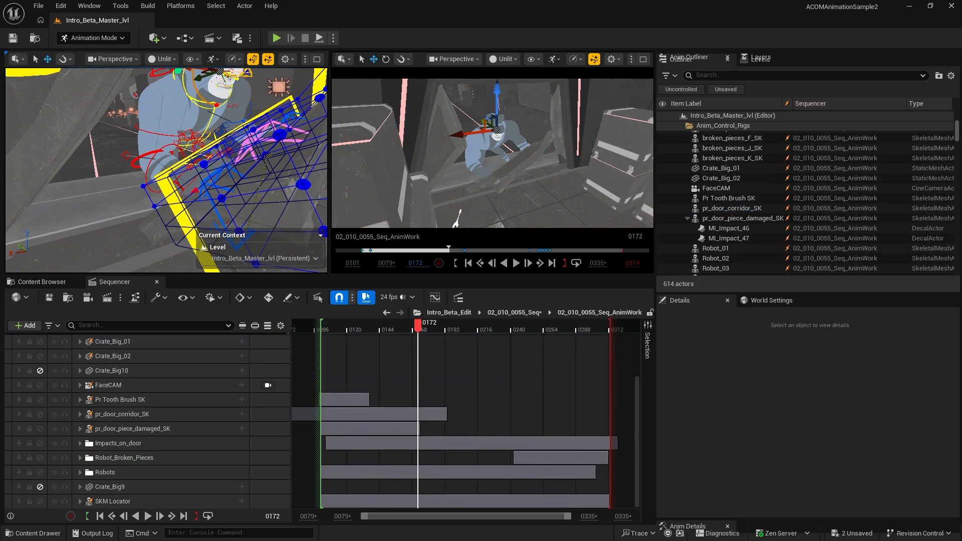
alt+drag(192, 177, 225, 171)
right_drag(226, 171, 233, 158)
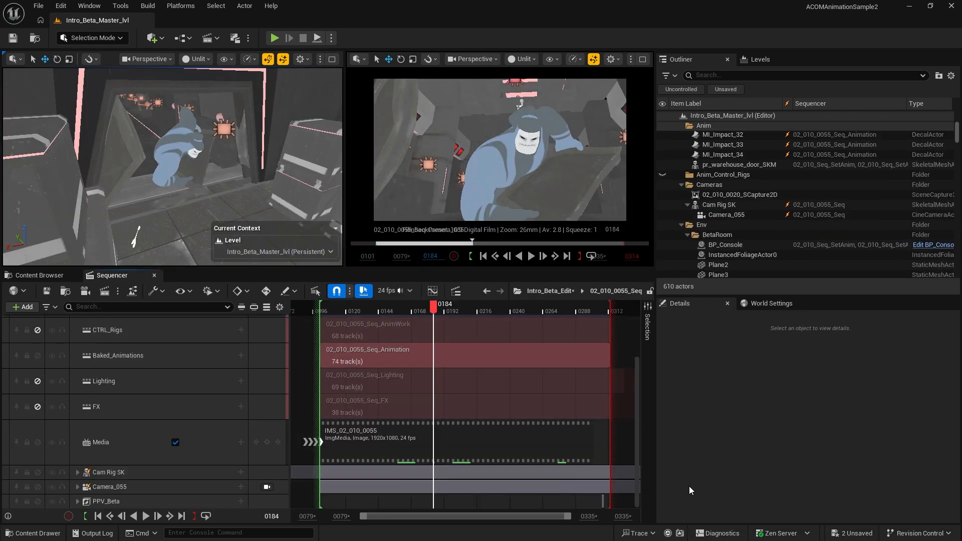
Open the project's plugin list and search for "skeletal" to check which skeletal mesh plugins are enabled
click(60, 6)
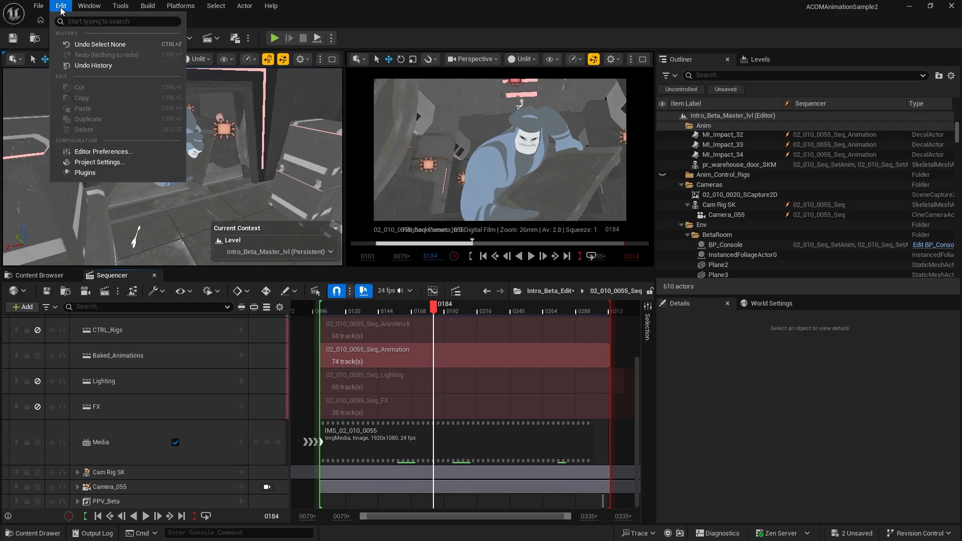
click(89, 175)
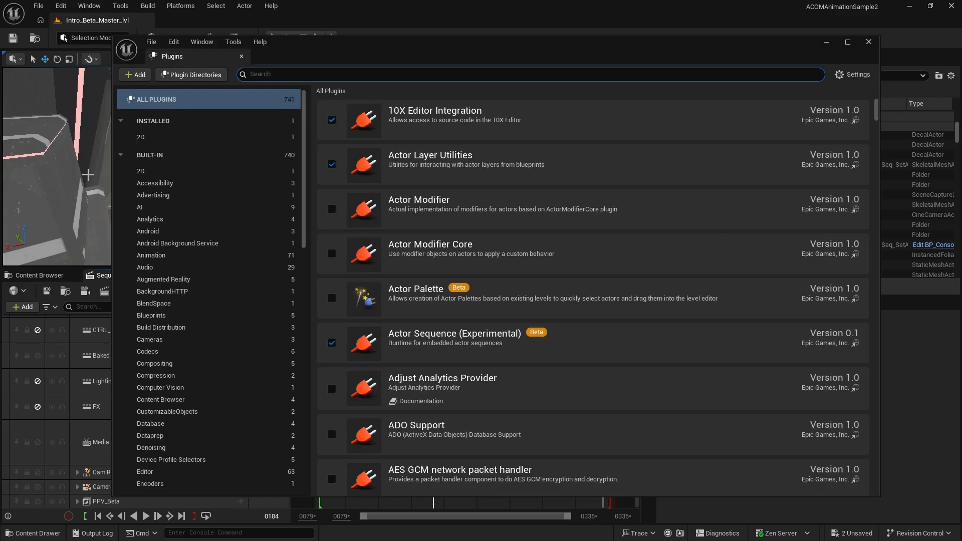
click(376, 74)
text(skeleta)
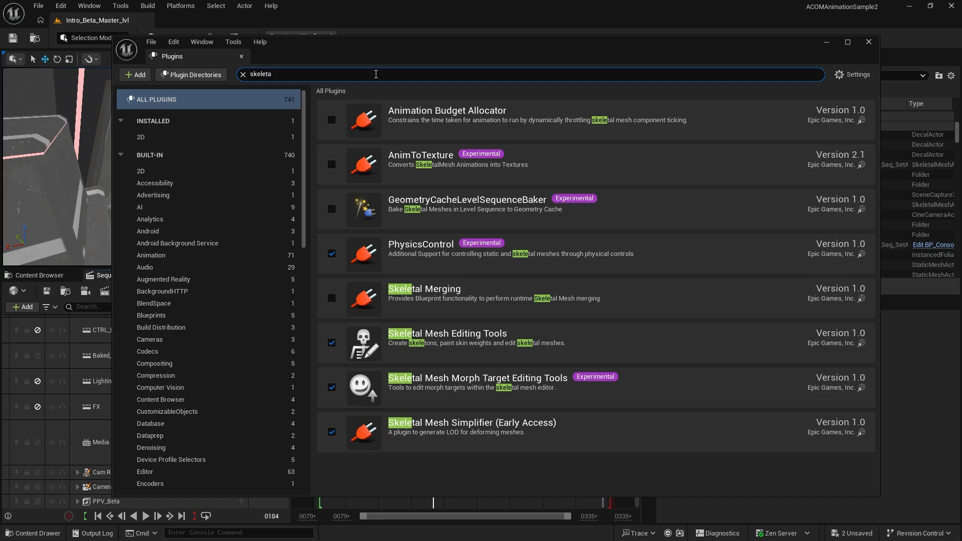
text(l)
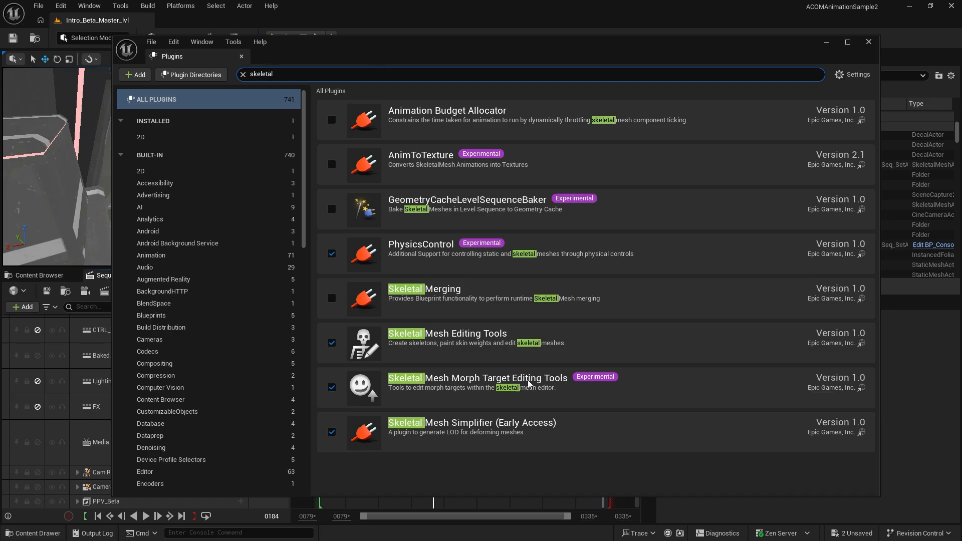
click(529, 384)
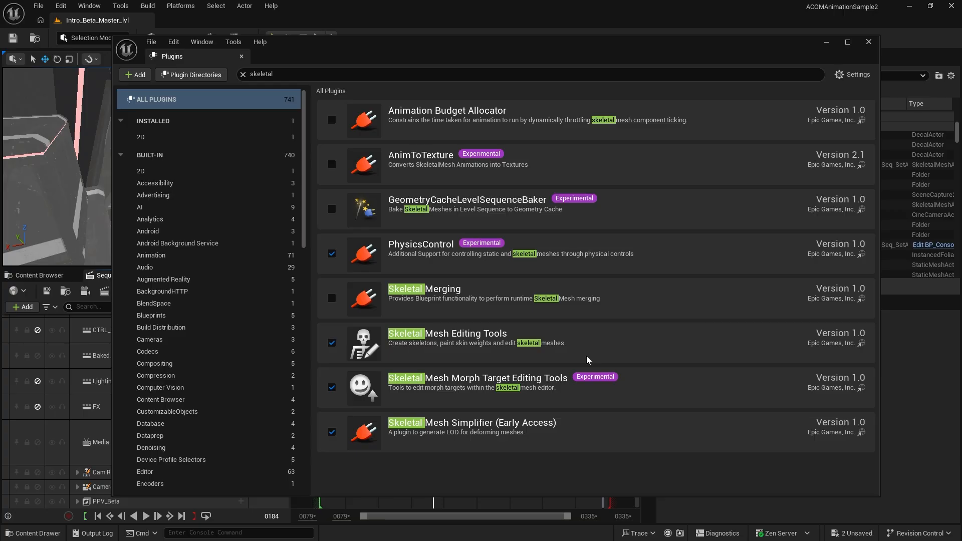
Search the plugins for "physics control", enable the experimental ControlRigPhysics plugin and restart the editor
click(394, 74)
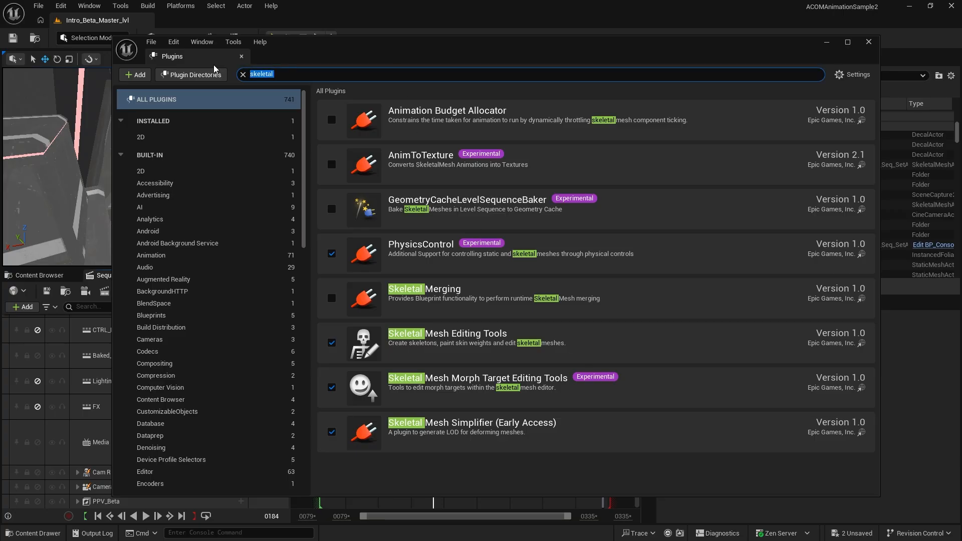
text(physics control)
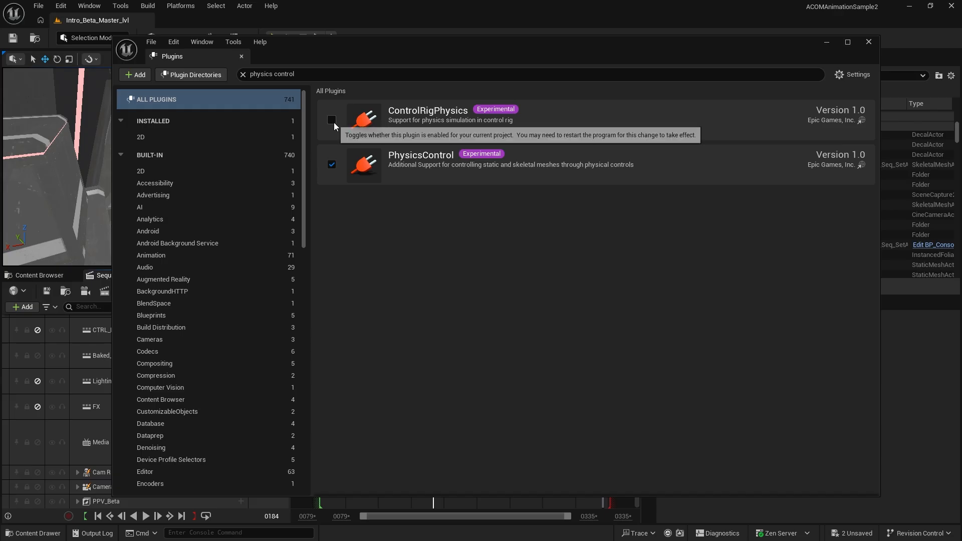
click(334, 123)
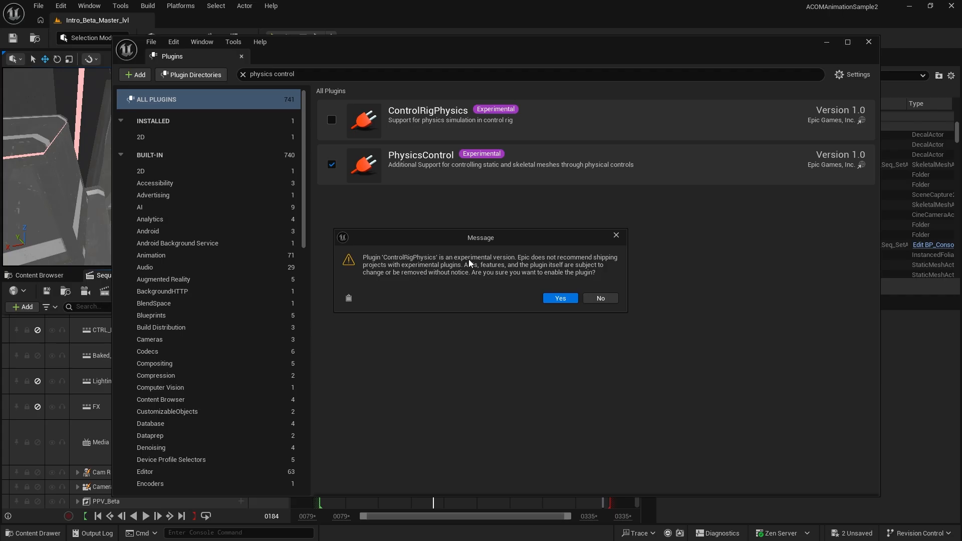
click(561, 299)
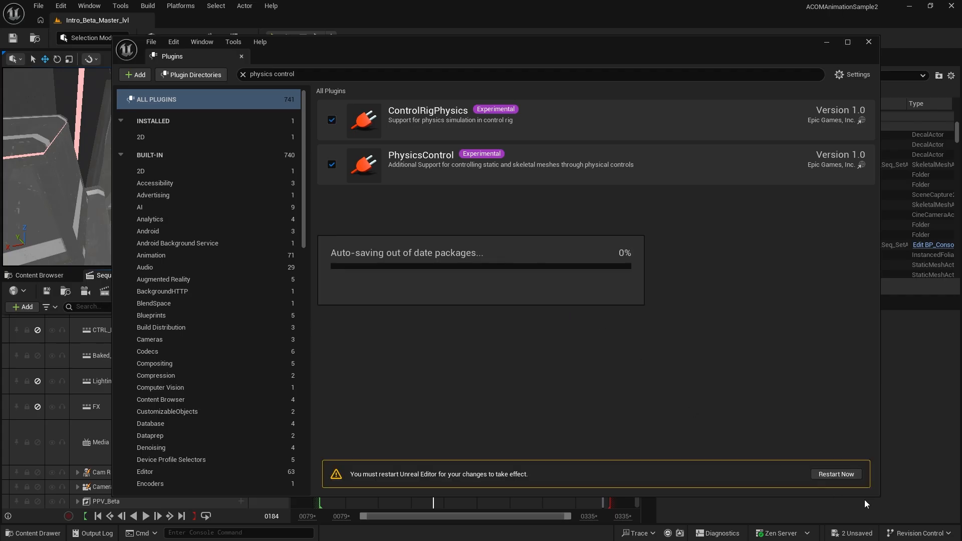
click(835, 475)
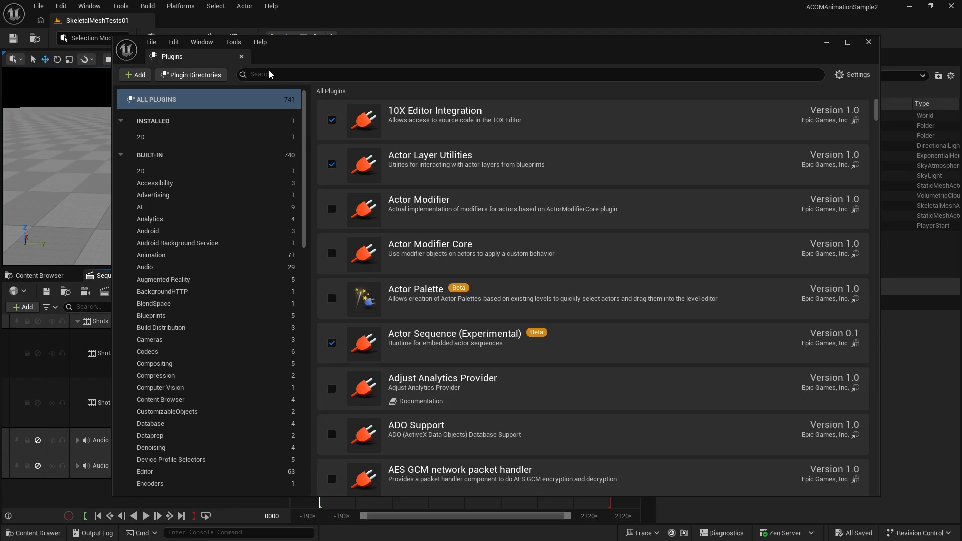
Close the Plugins window and show the Content Browser
click(869, 41)
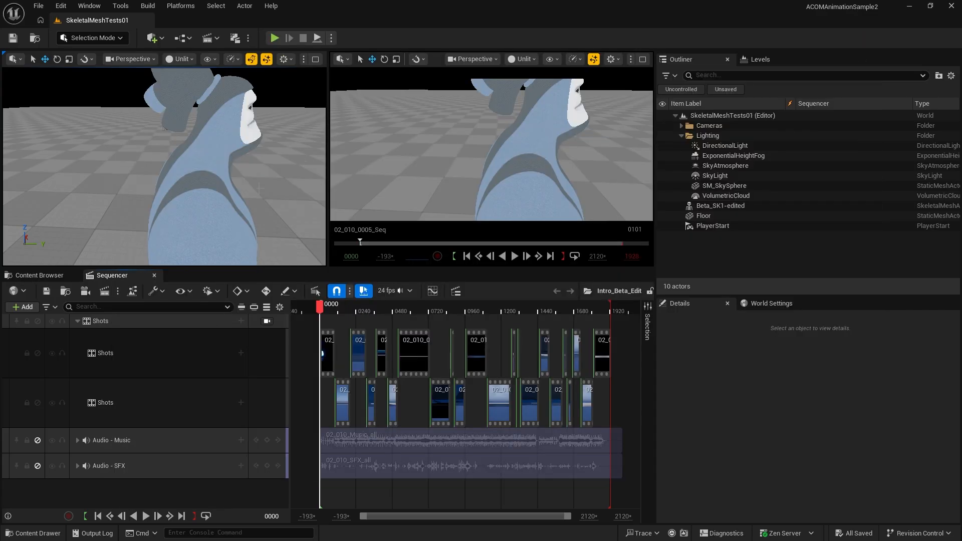
click(48, 275)
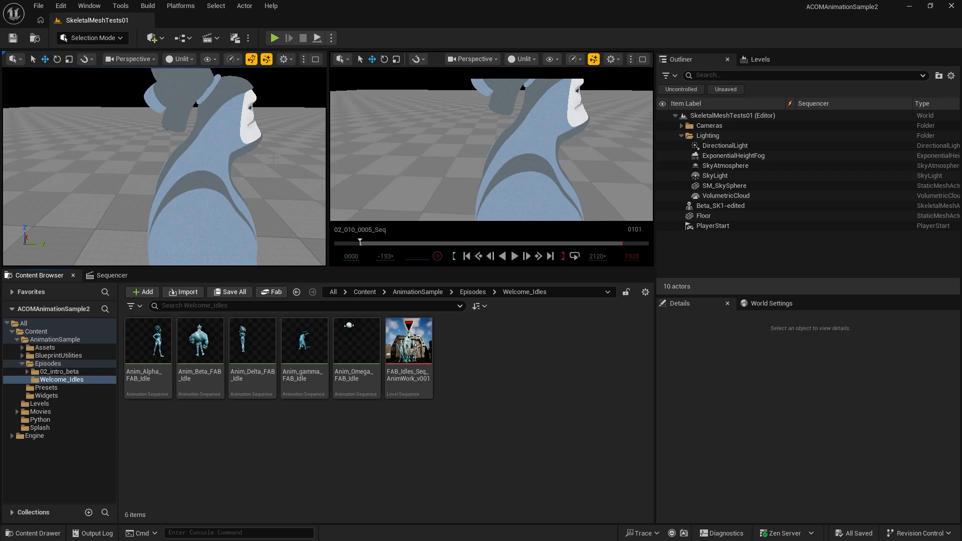
Set the Editor Startup Map to Welcome_Level in the project's Maps & Modes settings
click(55, 5)
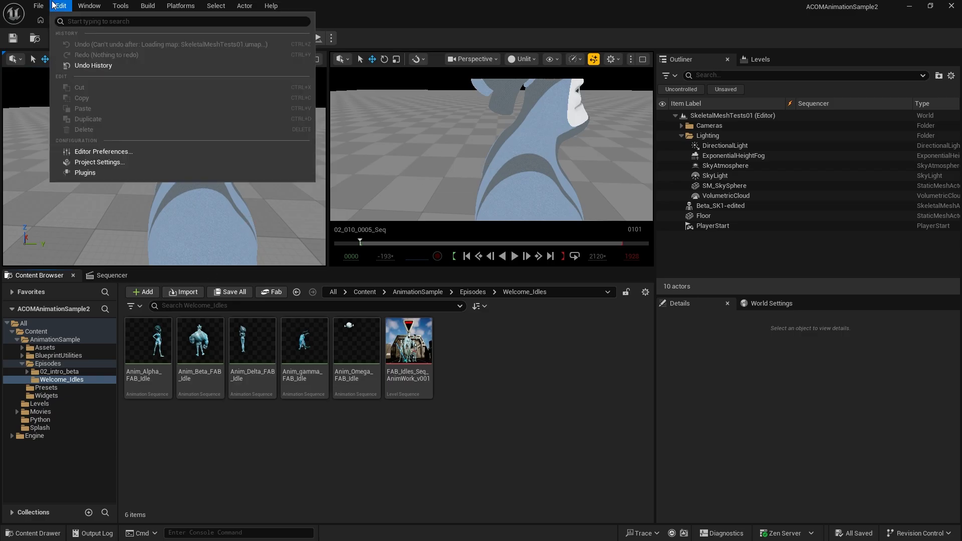
click(104, 163)
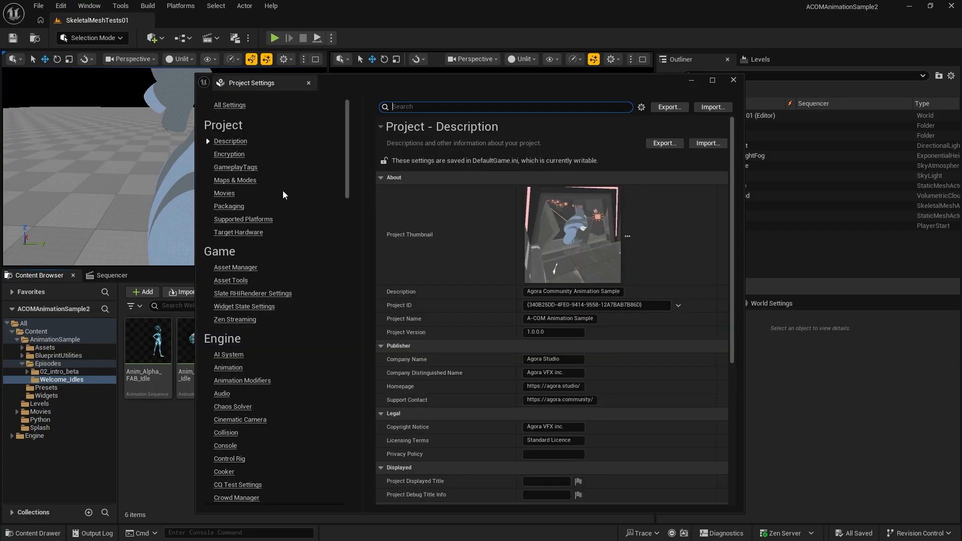
click(235, 181)
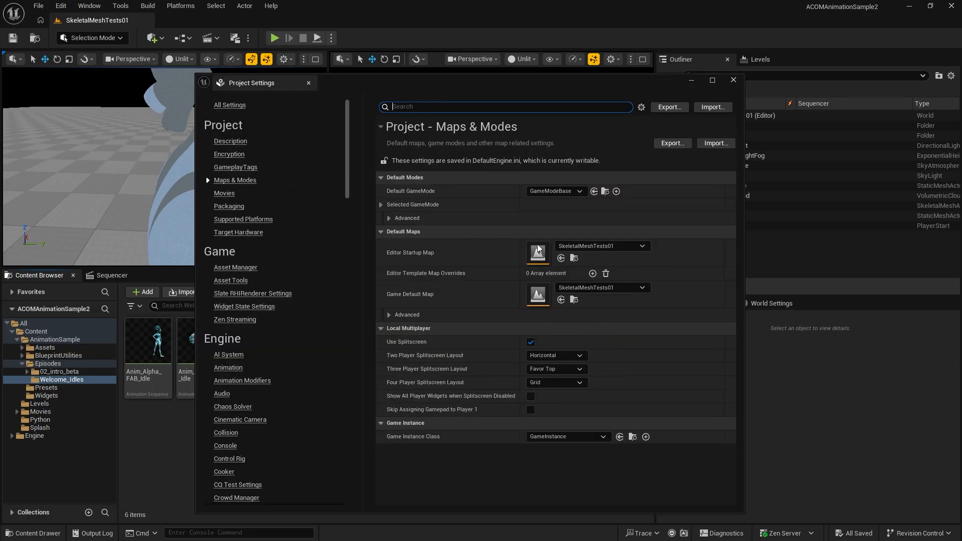
click(616, 247)
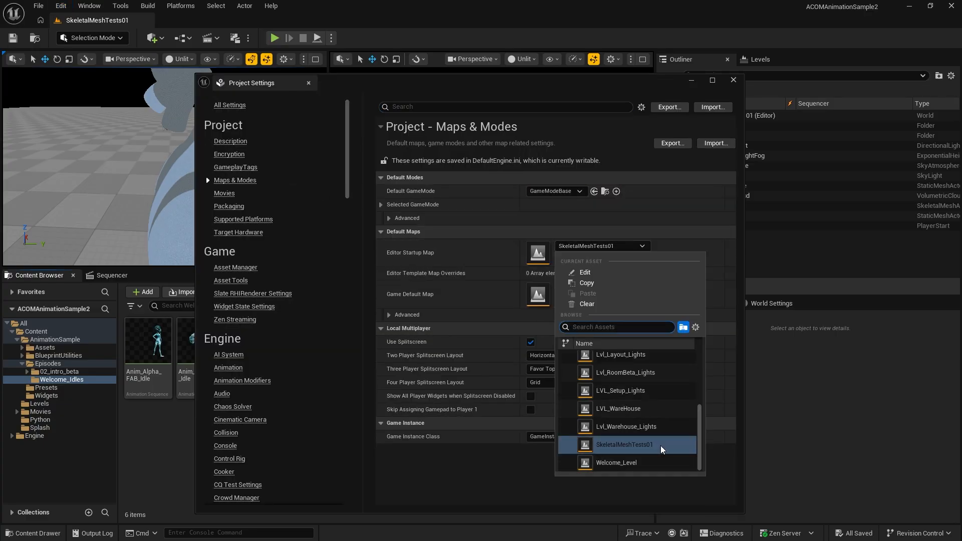
click(643, 463)
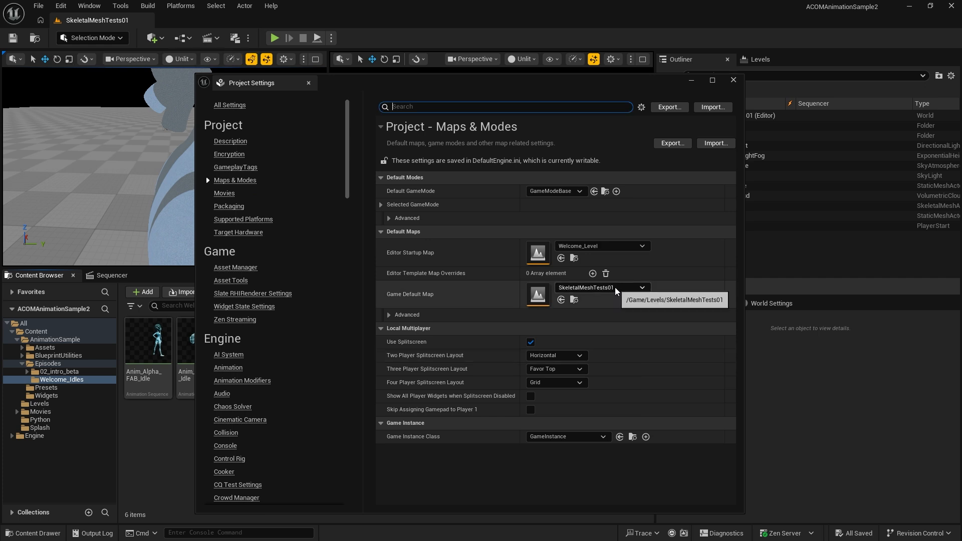
Set both the Editor Startup Map and the Game Default Map to Intro_Beta_Master_lvl and close the Project Settings
click(616, 291)
scroll(628, 393, up, 2)
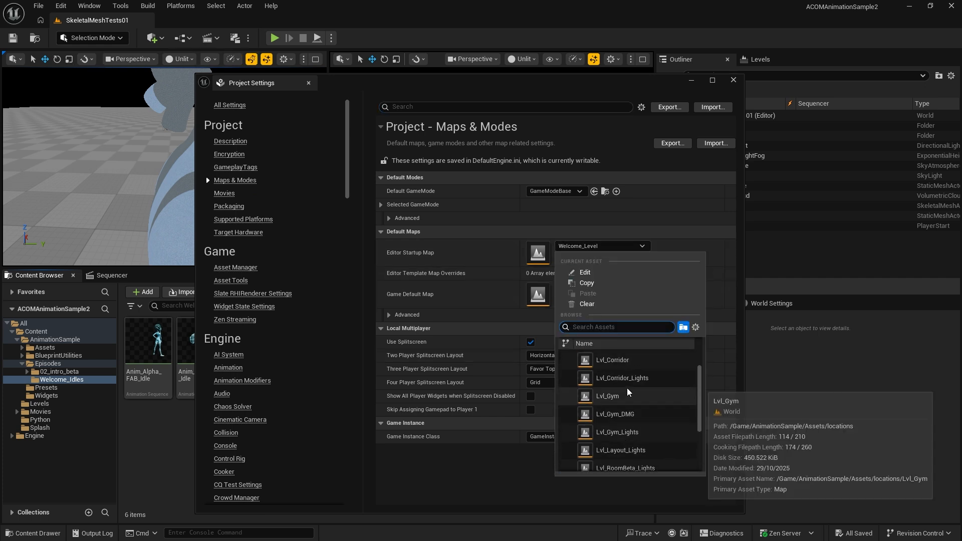
scroll(627, 391, up, 2)
click(627, 378)
click(613, 289)
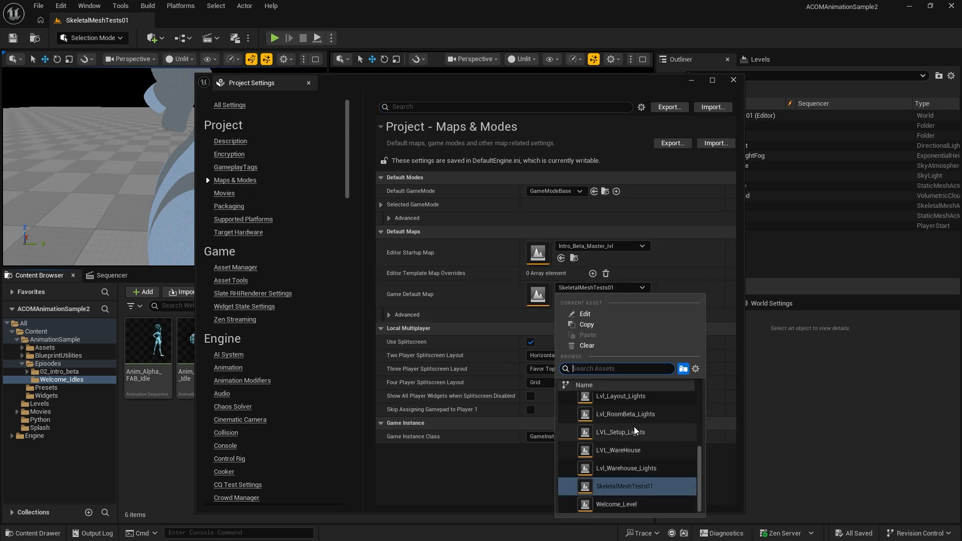
scroll(635, 431, up, 3)
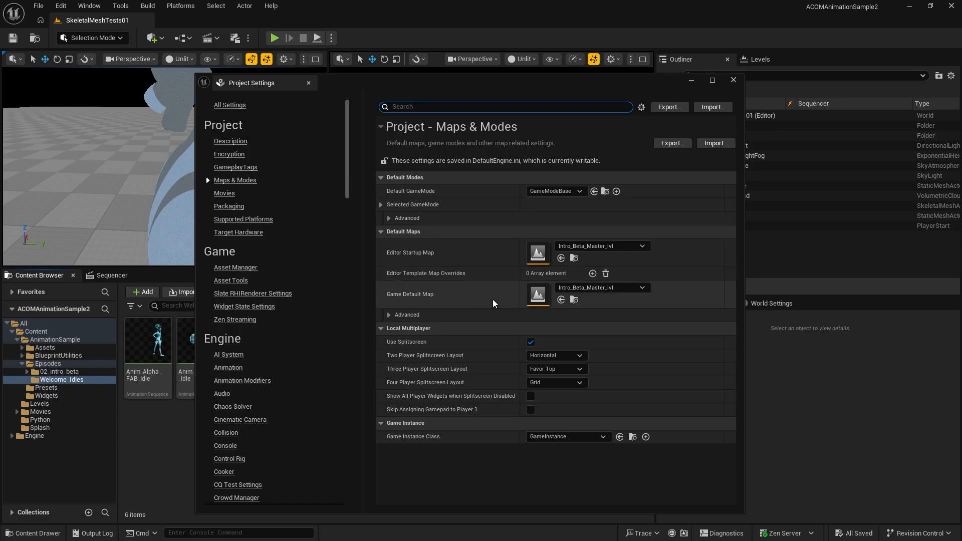
click(734, 81)
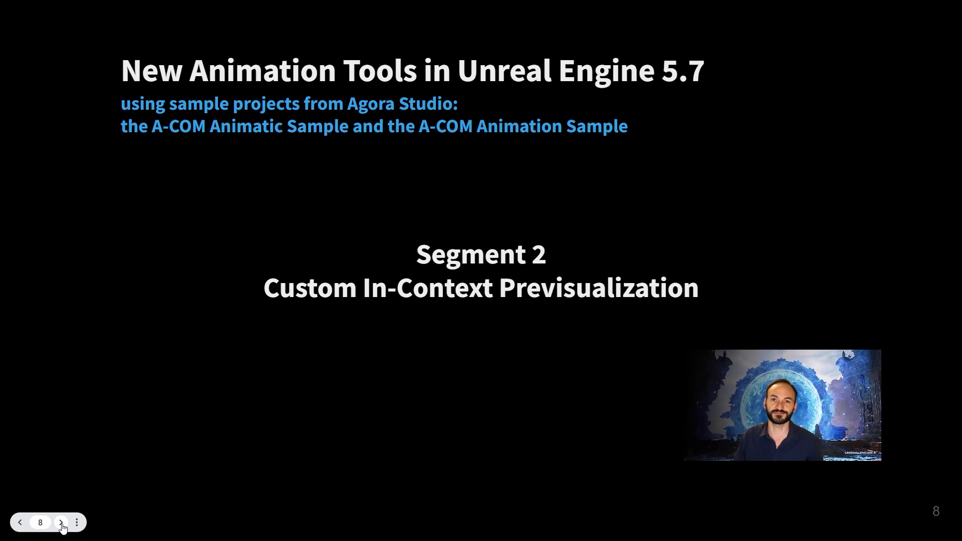
click(61, 523)
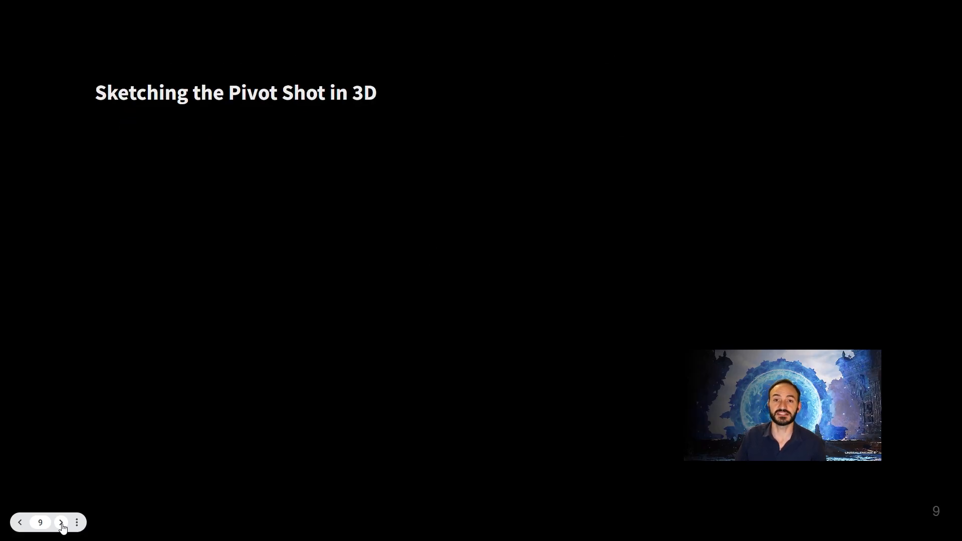
click(61, 523)
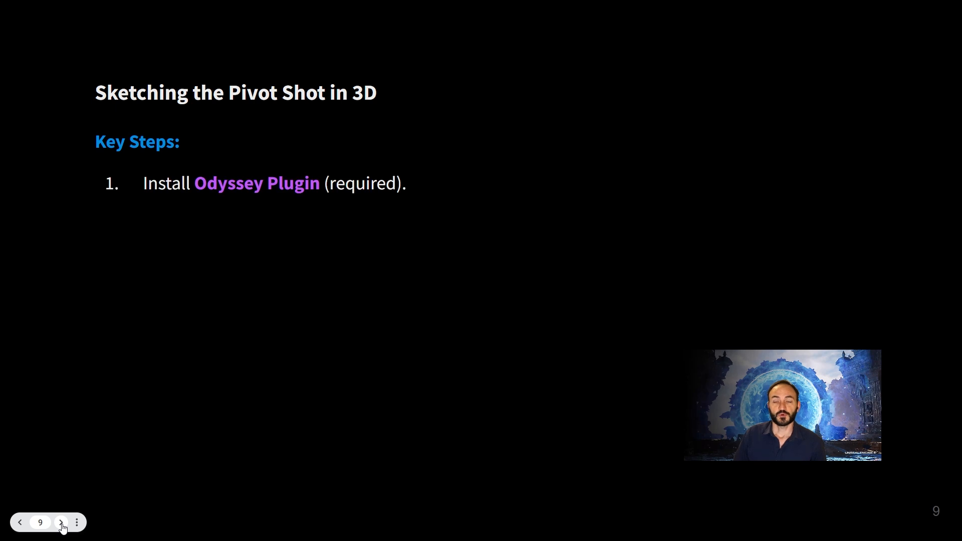
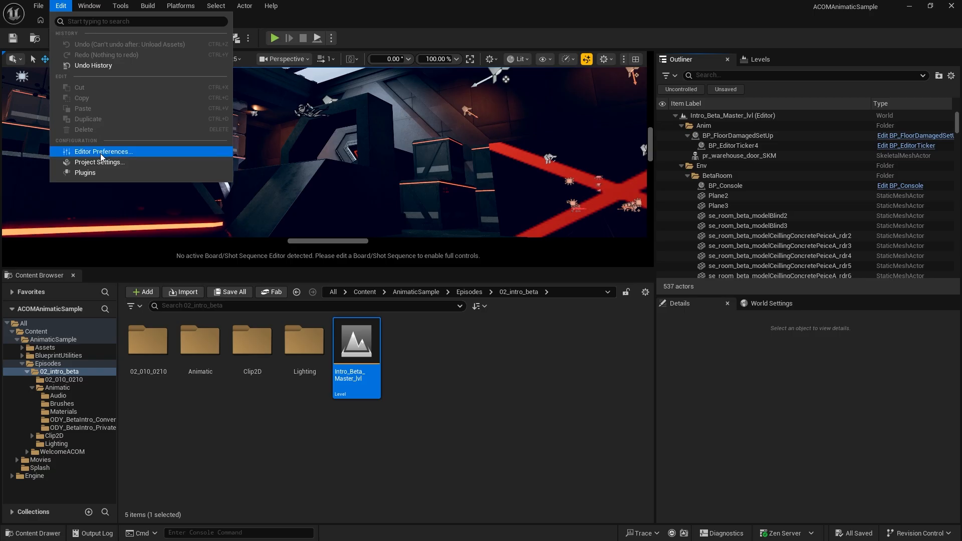
In the ACOMAnimaticSample project's Maps & Modes settings, set the Editor Startup Map and Game Default Map to Intro_Beta_Master_lvl
click(101, 162)
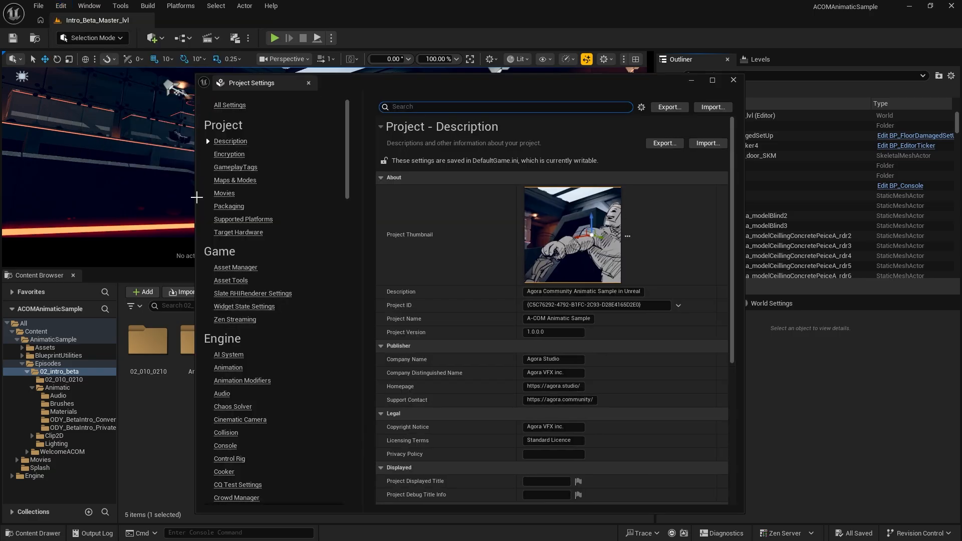
click(226, 180)
click(597, 369)
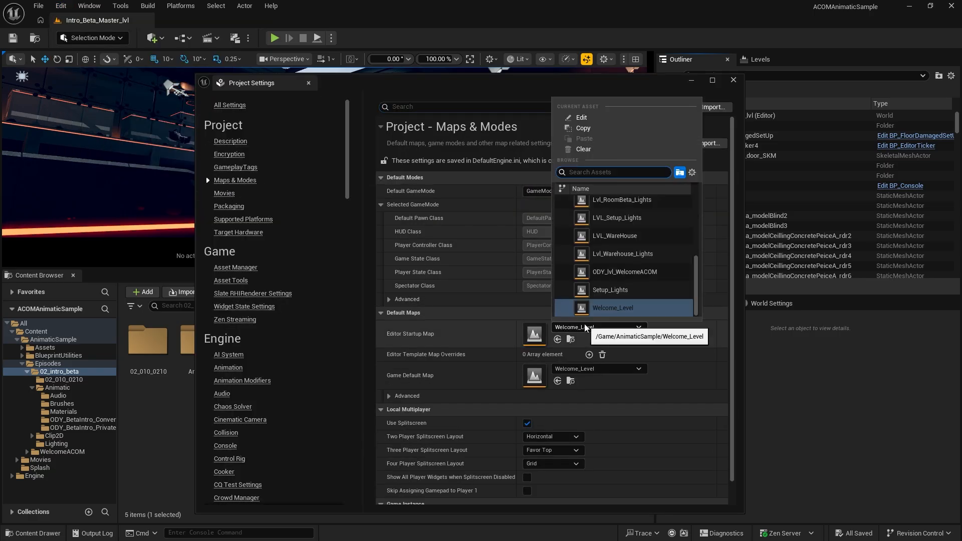
text(master)
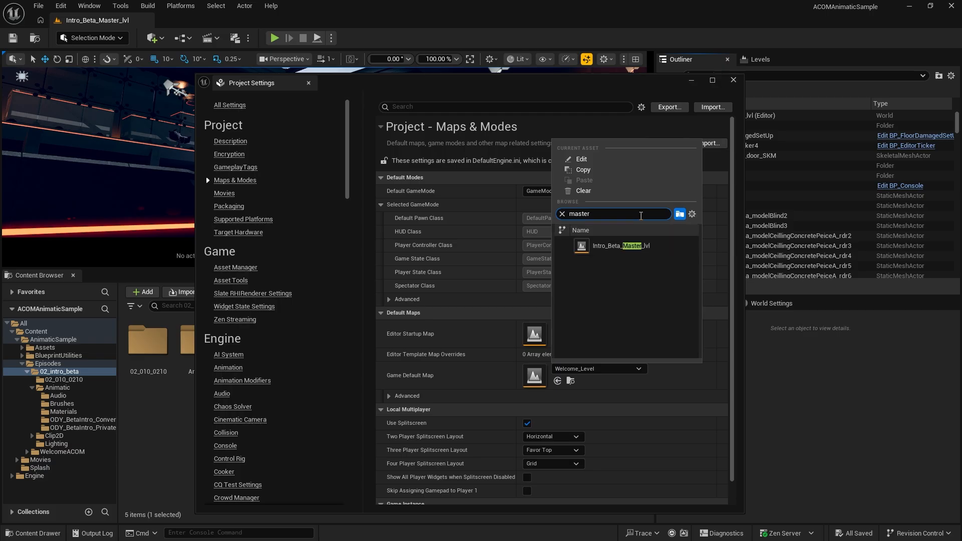
click(630, 244)
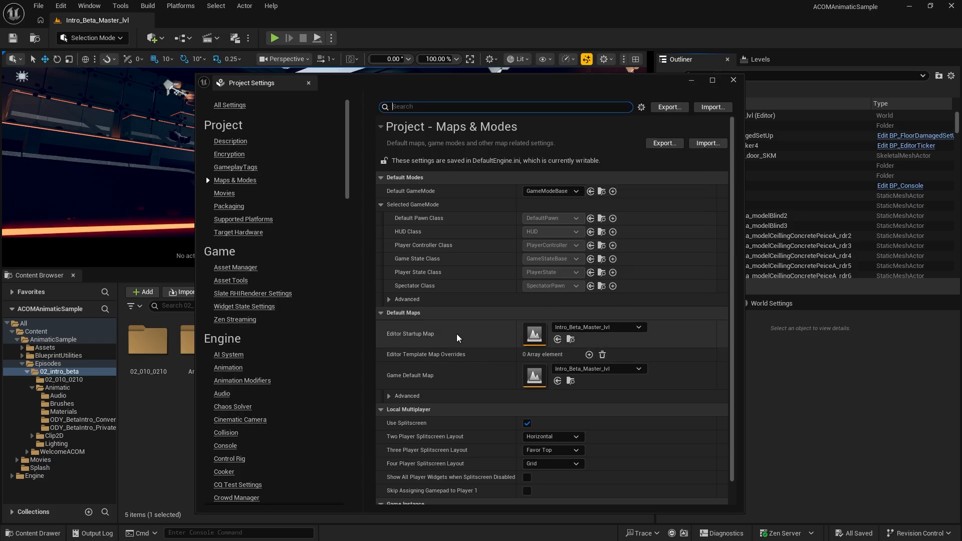
click(734, 80)
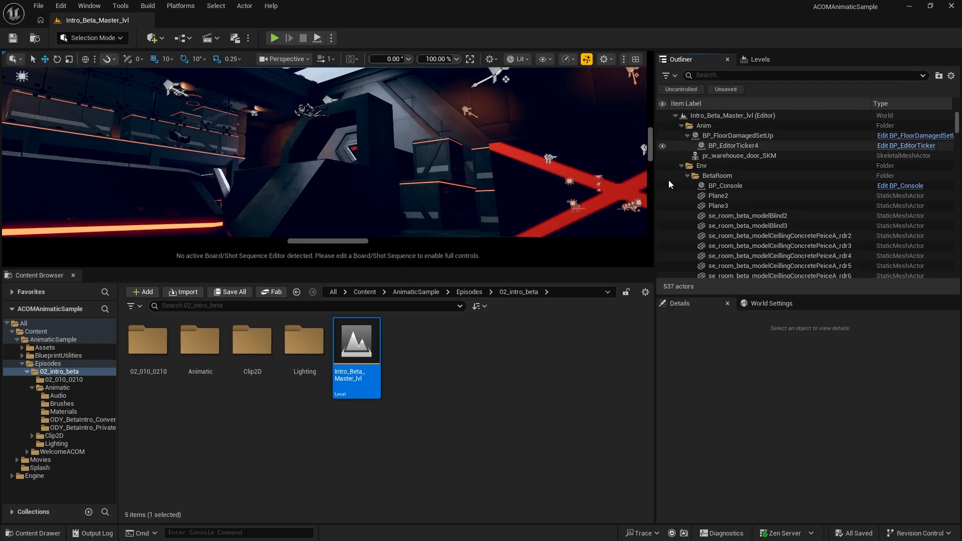
Split the level viewport into two side-by-side panes, the first in Perspective view and the second as an Odyssey Viewport
click(625, 59)
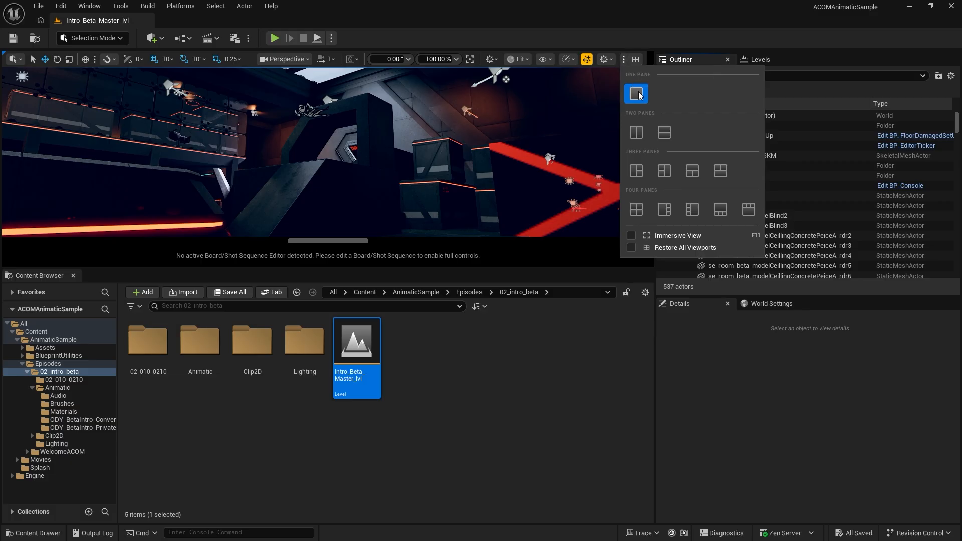
click(636, 132)
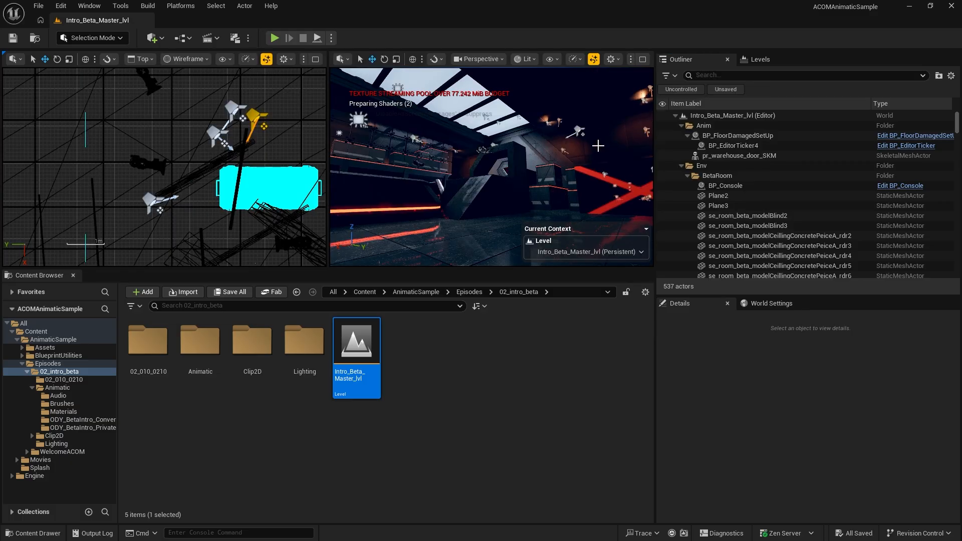
click(140, 59)
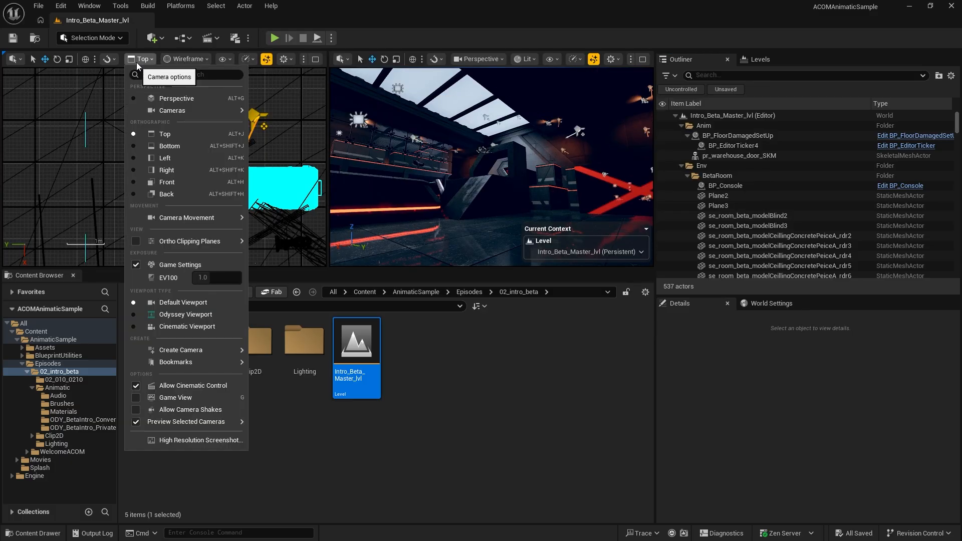
click(167, 100)
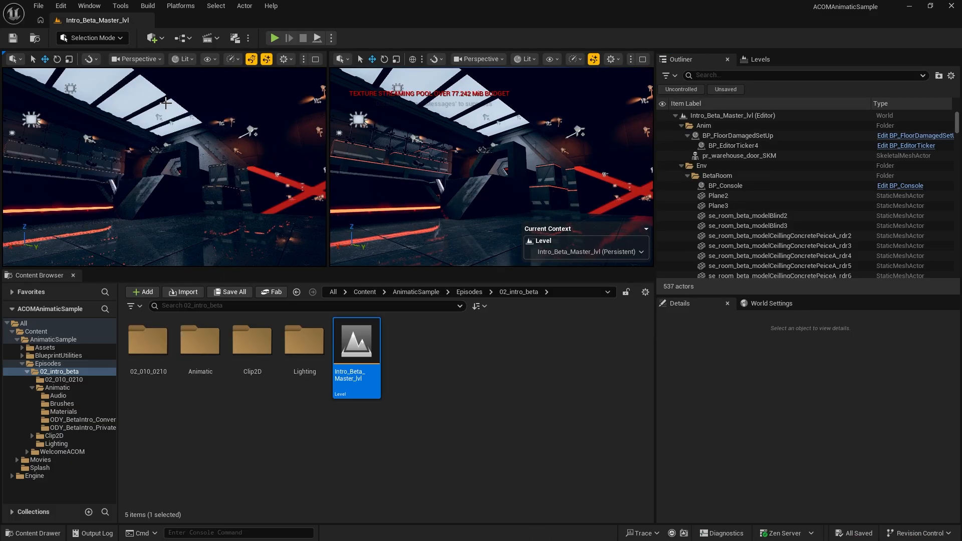
click(495, 58)
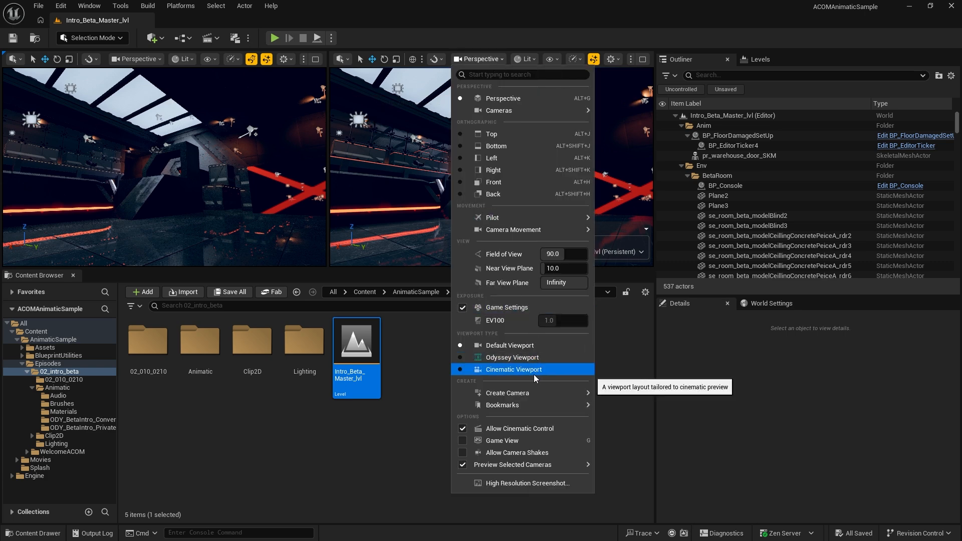
click(528, 359)
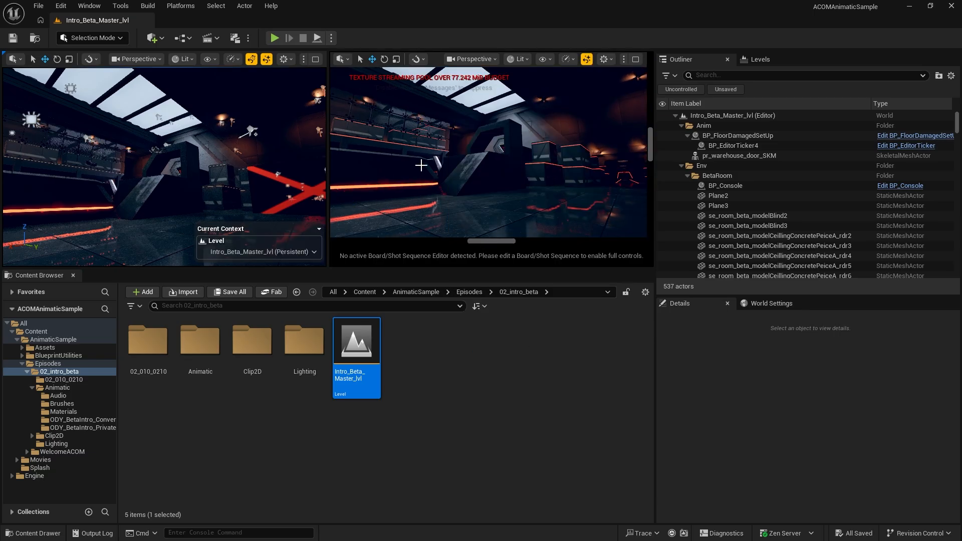
Open the ODY_BetaIntro board sequence from the Animatic folder and lock the viewports to its Boards track camera
double_click(203, 356)
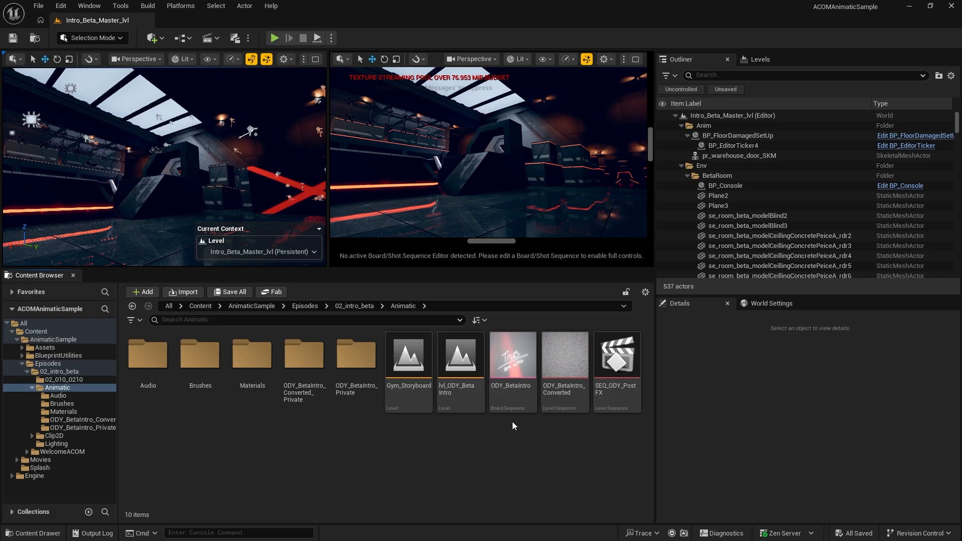
click(520, 368)
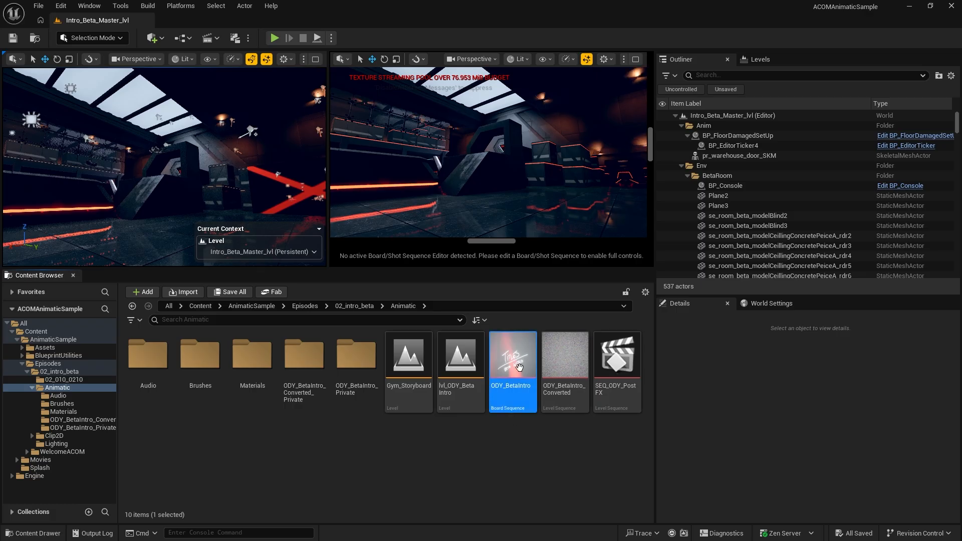
double_click(519, 368)
click(173, 412)
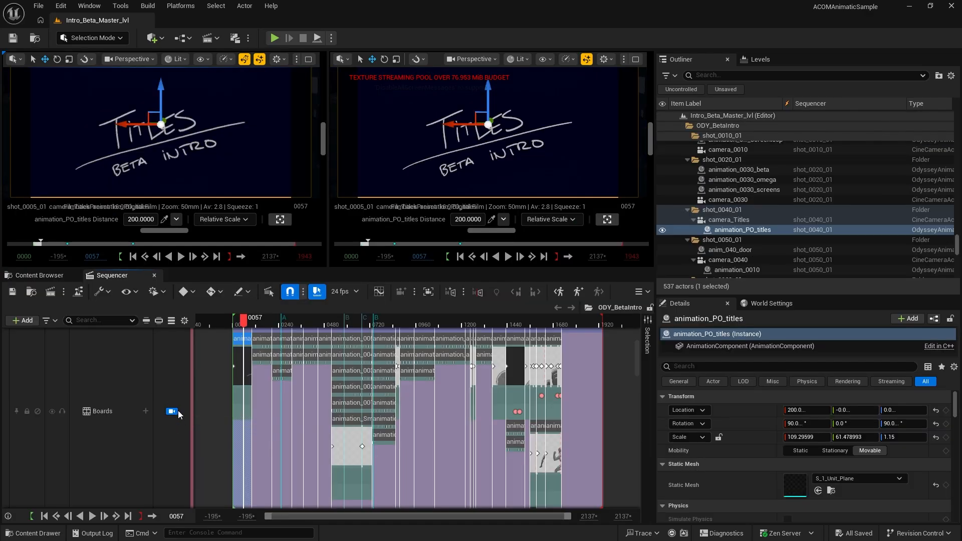
Switch the first viewport pane to Default Viewport and turn off Allow Cinematic Control so the level can be navigated freely
click(149, 60)
click(171, 346)
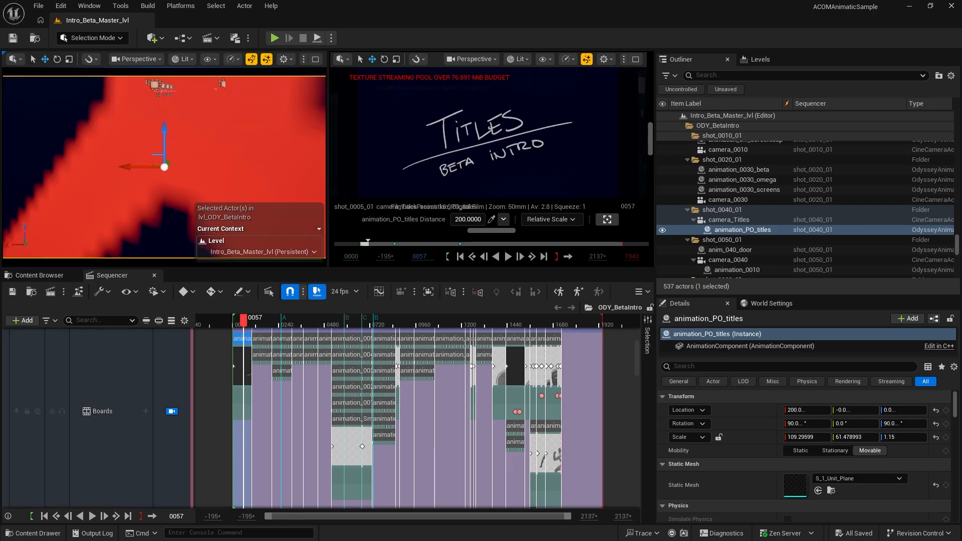
click(138, 59)
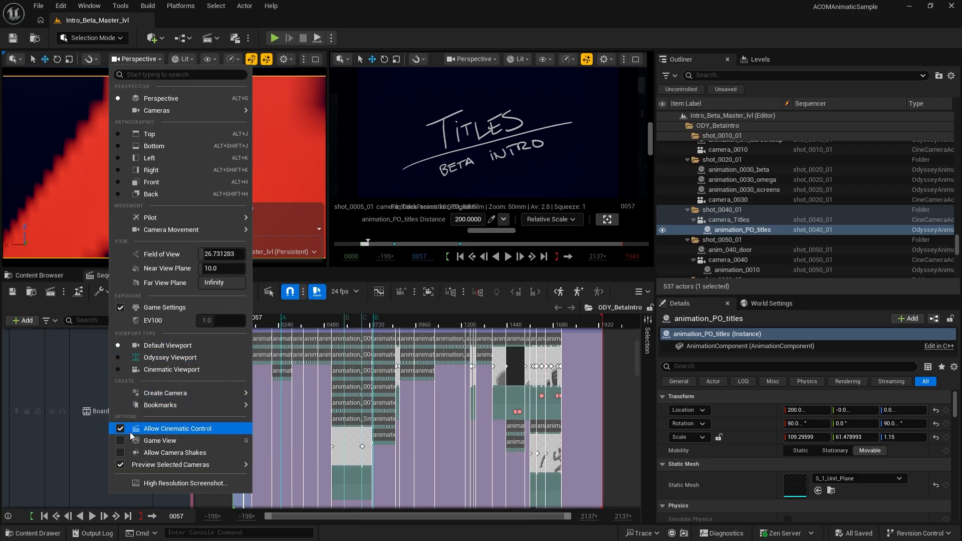
click(121, 430)
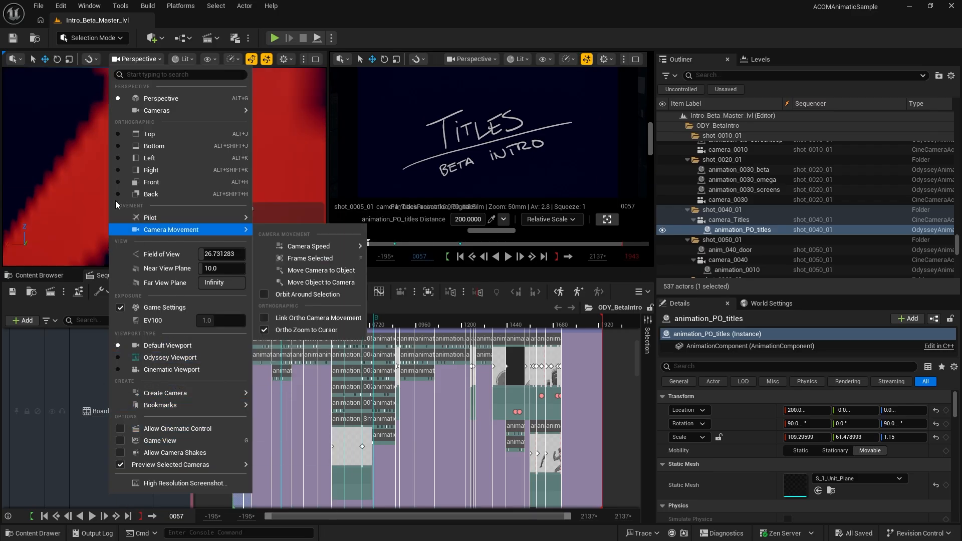
click(60, 164)
mouse_move(60, 163)
right_down()
mouse_move(136, 150)
mouse_move(155, 132)
mouse_move(155, 155)
mouse_move(115, 140)
mouse_move(125, 135)
mouse_move(135, 140)
mouse_move(131, 151)
mouse_move(100, 150)
mouse_move(61, 170)
right_up()
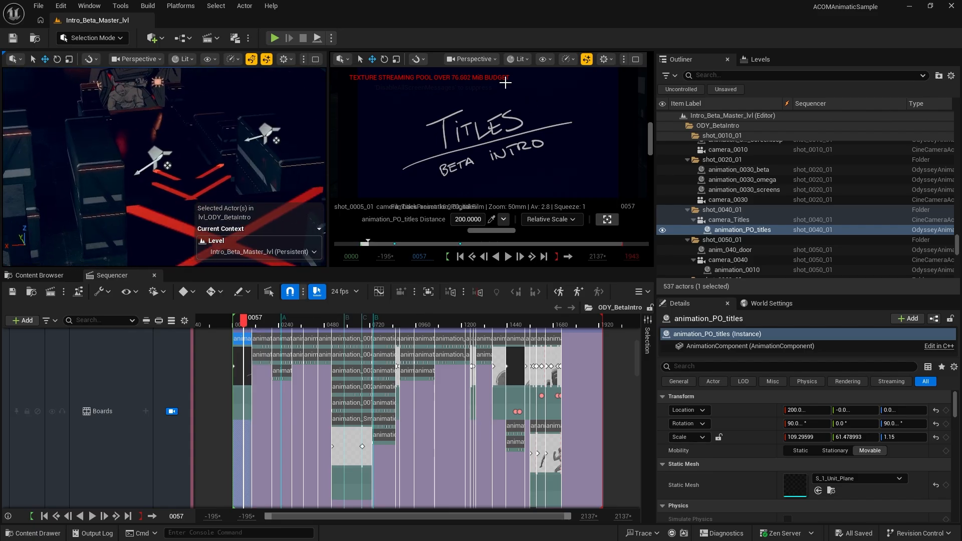
Check the viewport type options of the Odyssey pane and search the project's plugins for "odyss"
click(488, 60)
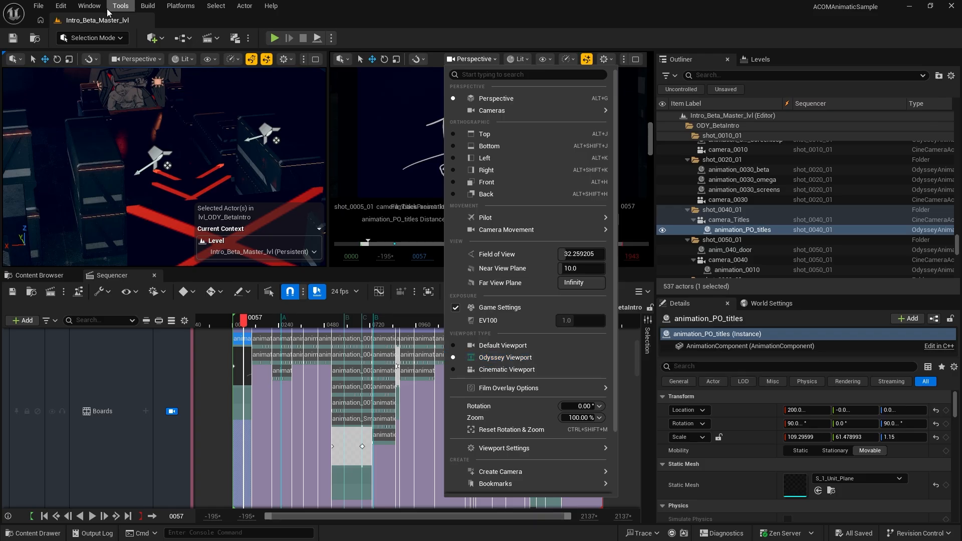
click(70, 6)
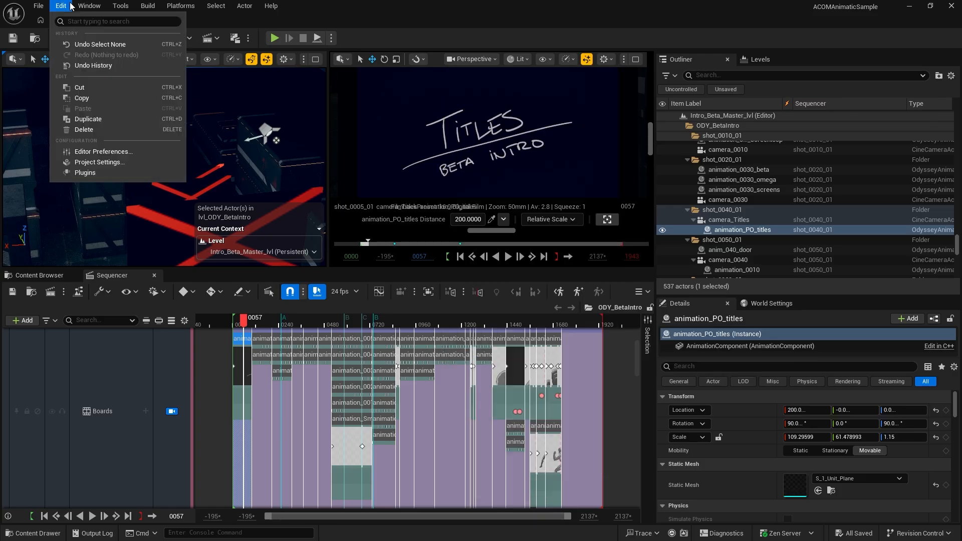
click(105, 172)
text(odyss)
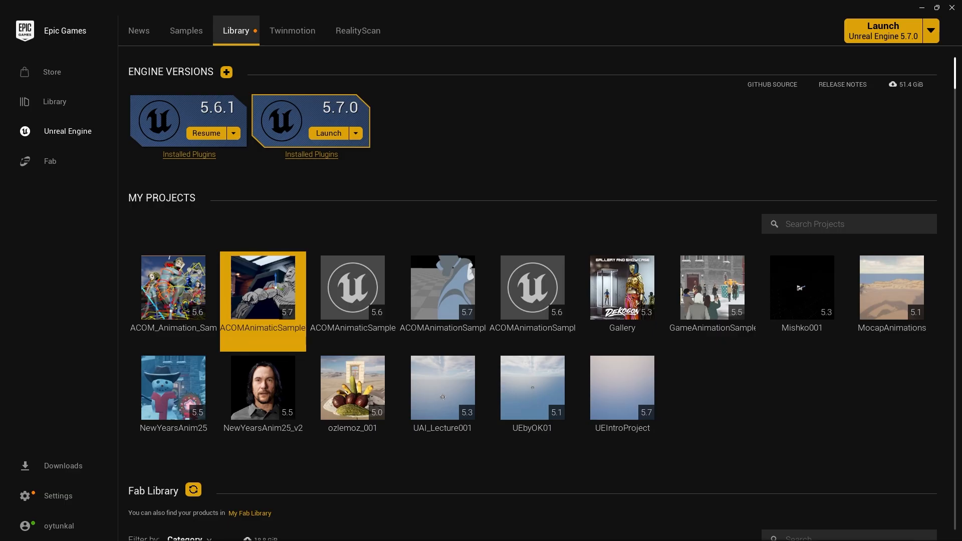
Switch to the Epic Games Launcher, search Fab for "odyssey" and open the PraxinosCoop Odyssey product page
click(59, 165)
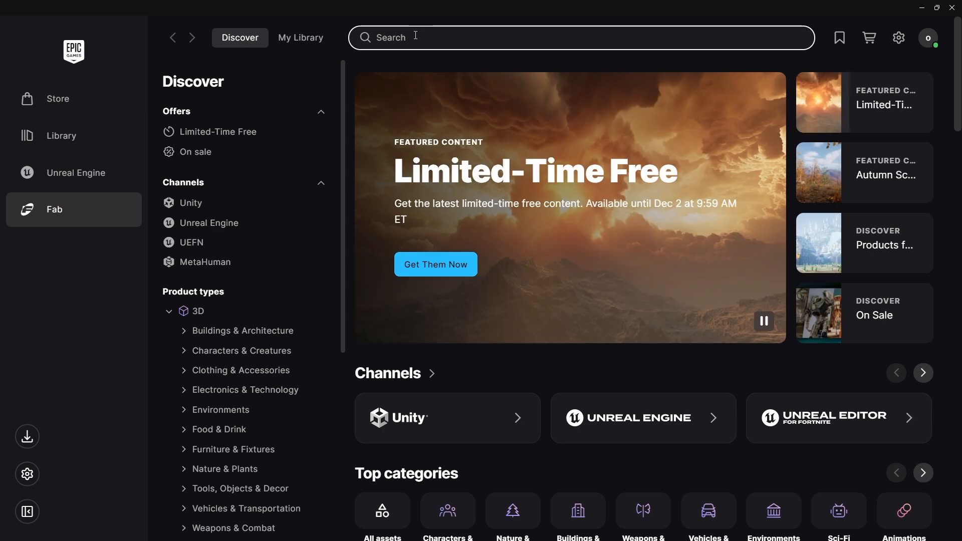
text(odyssey)
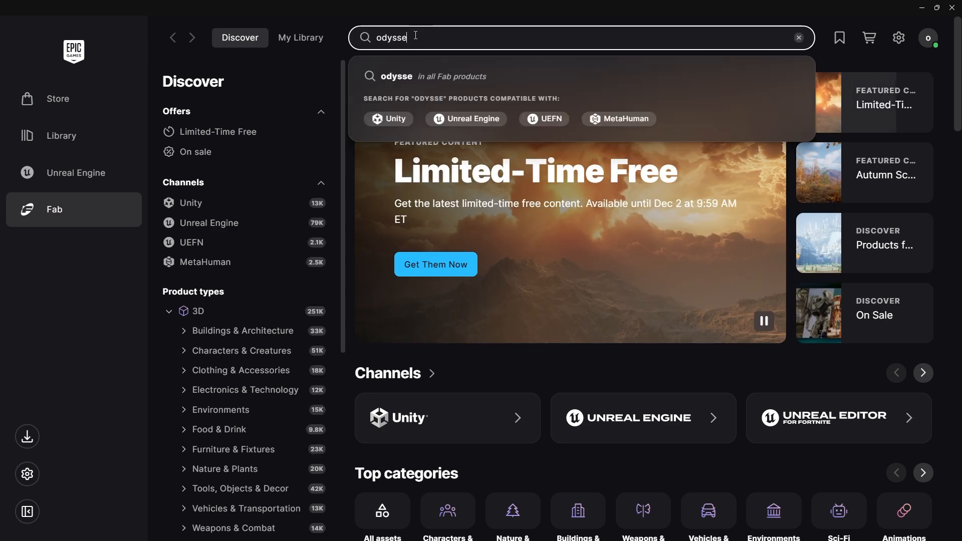
key(Return)
click(869, 243)
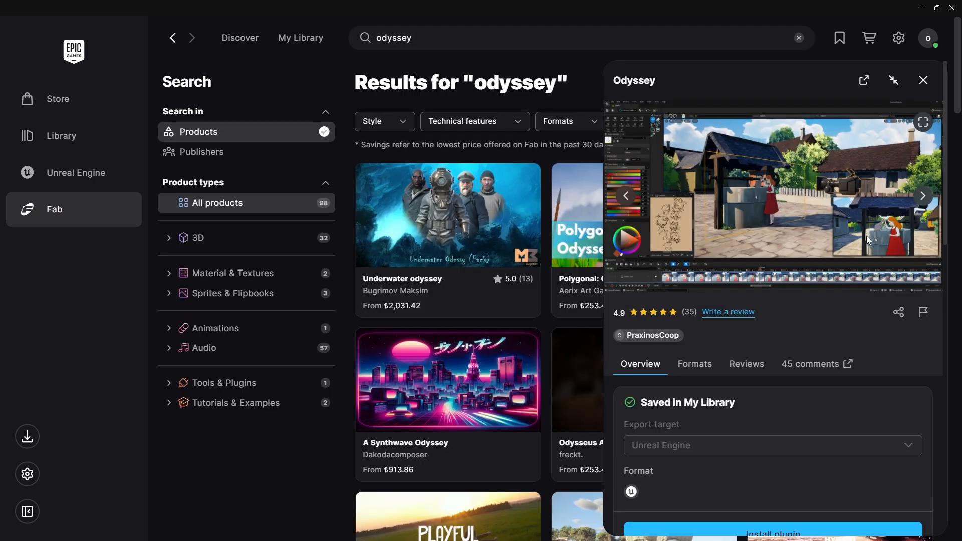
Examine the Odyssey plugin's install option, description and details, and close its product page
scroll(796, 357, down, 3)
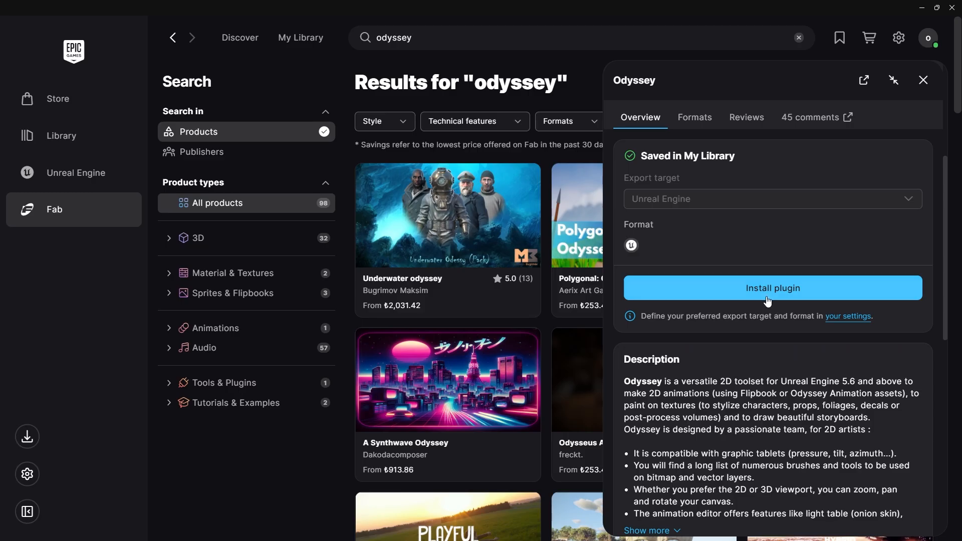
scroll(768, 301, down, 10)
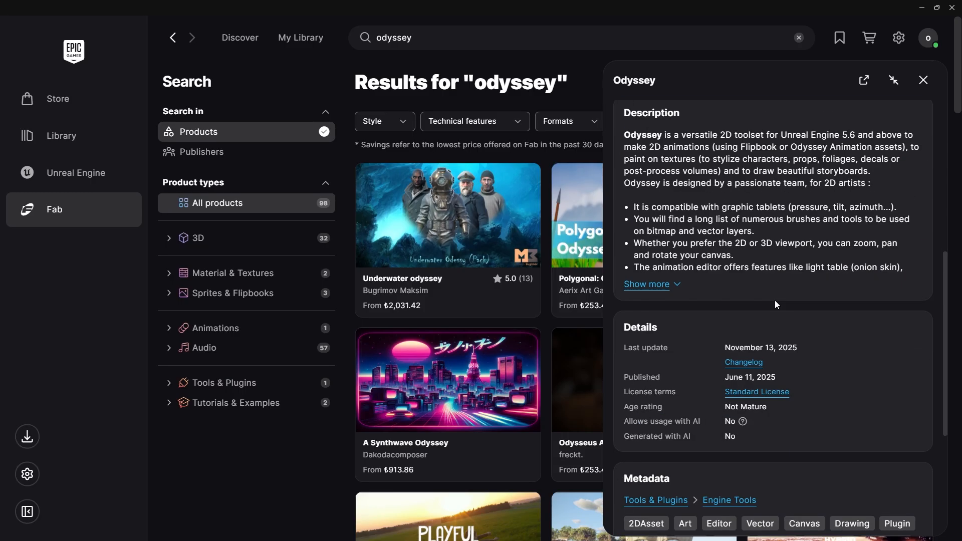
scroll(785, 361, up, 12)
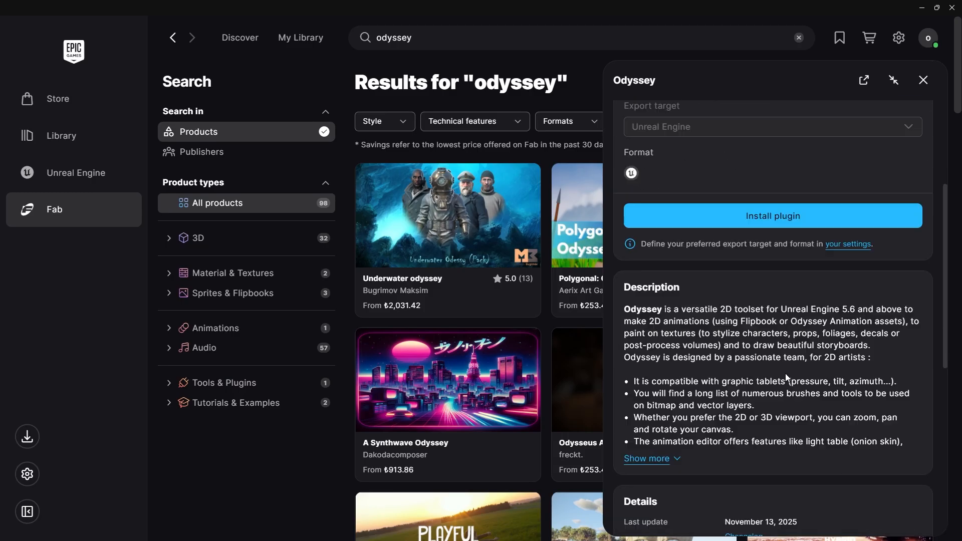
click(900, 74)
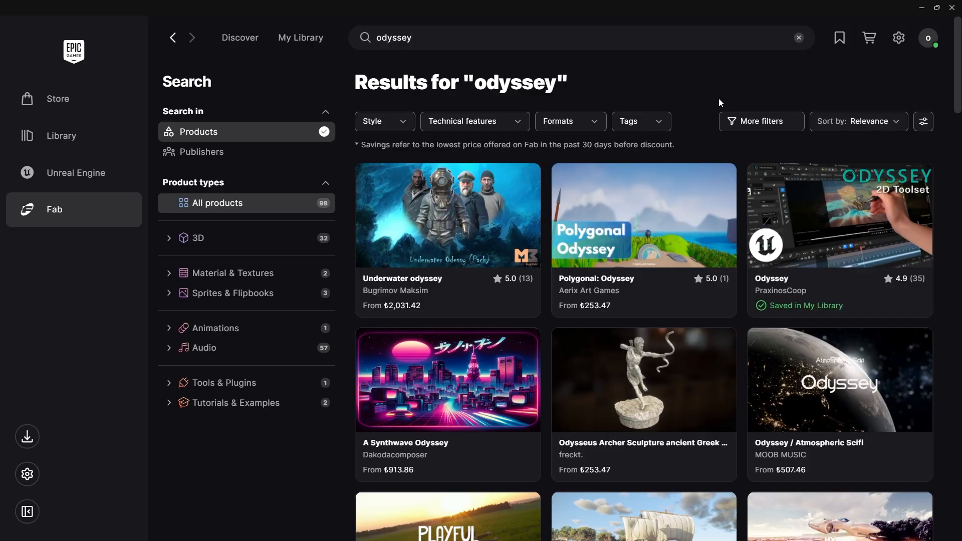
Return to the Unreal Engine editor from the Epic Games Launcher and close the Plugins window
click(921, 8)
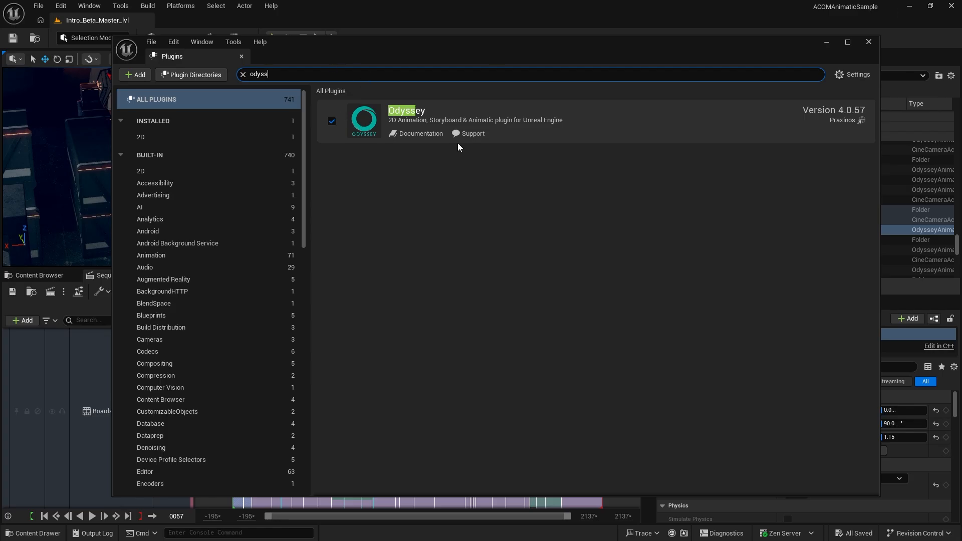
click(869, 42)
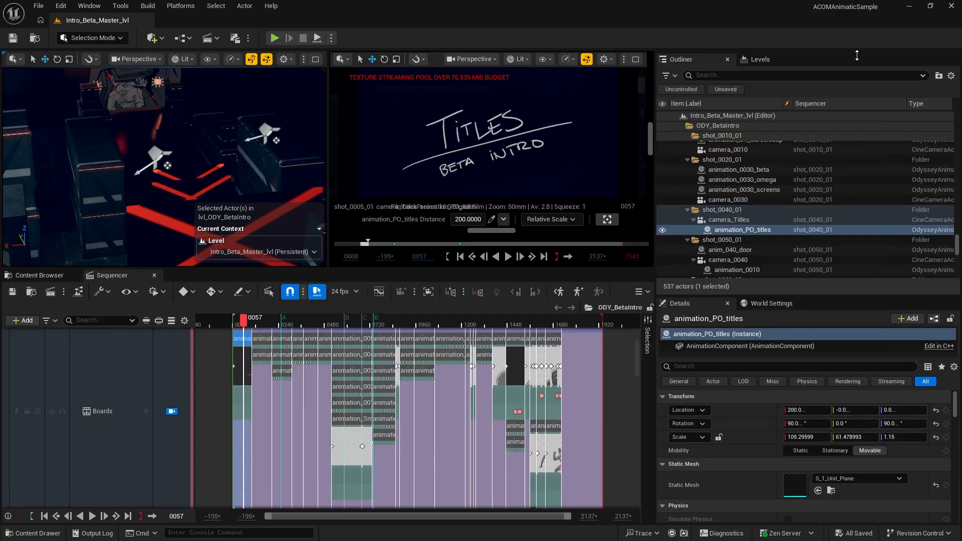
Play the ODY_BetaIntro sequence from frame 0057, viewing the drawing planes in the level viewport, and pause at frame 0827
click(508, 256)
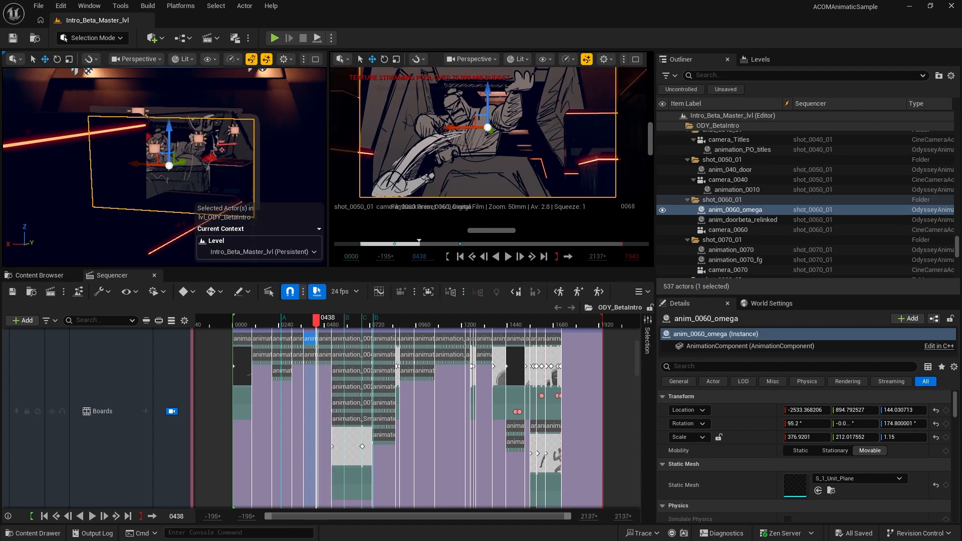
mouse_move(164, 167)
right_down()
mouse_move(150, 161)
mouse_move(182, 162)
right_up()
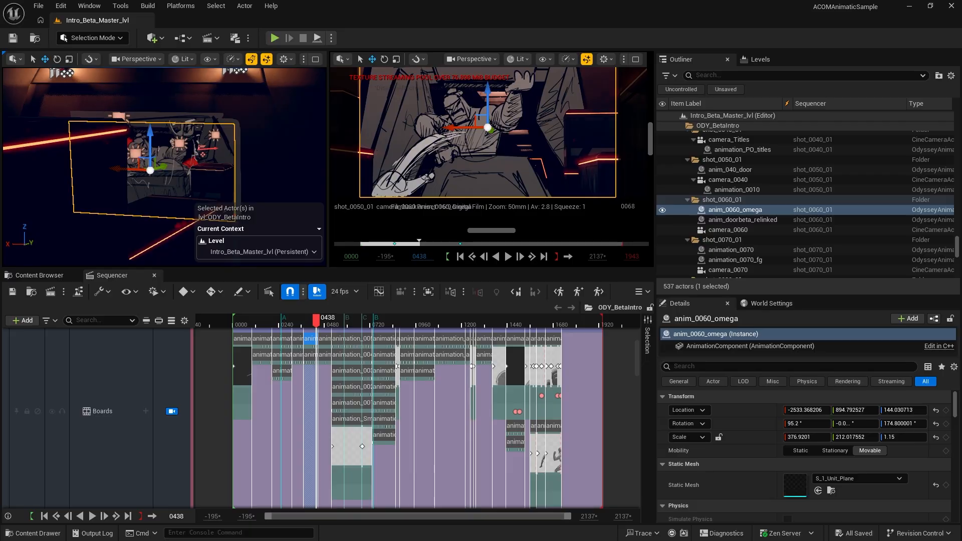
click(508, 256)
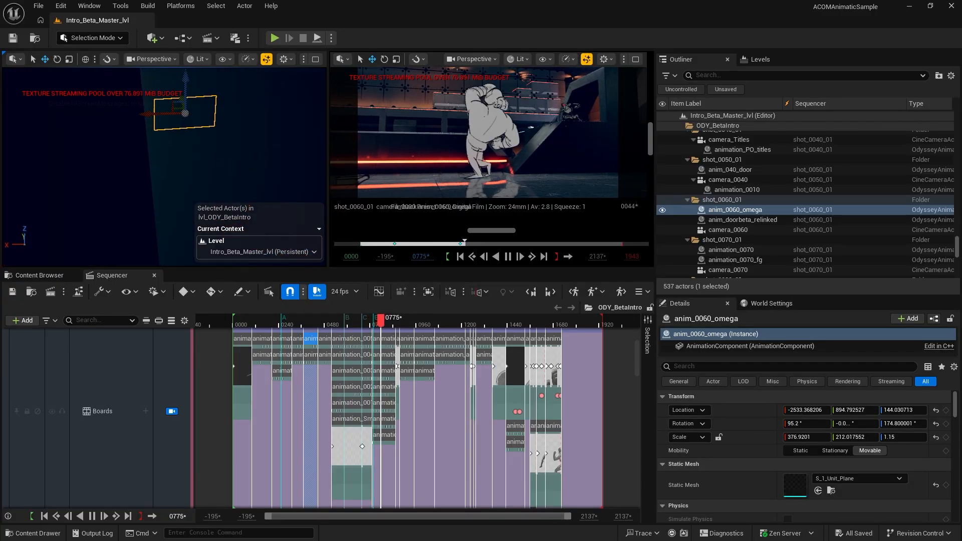
click(508, 257)
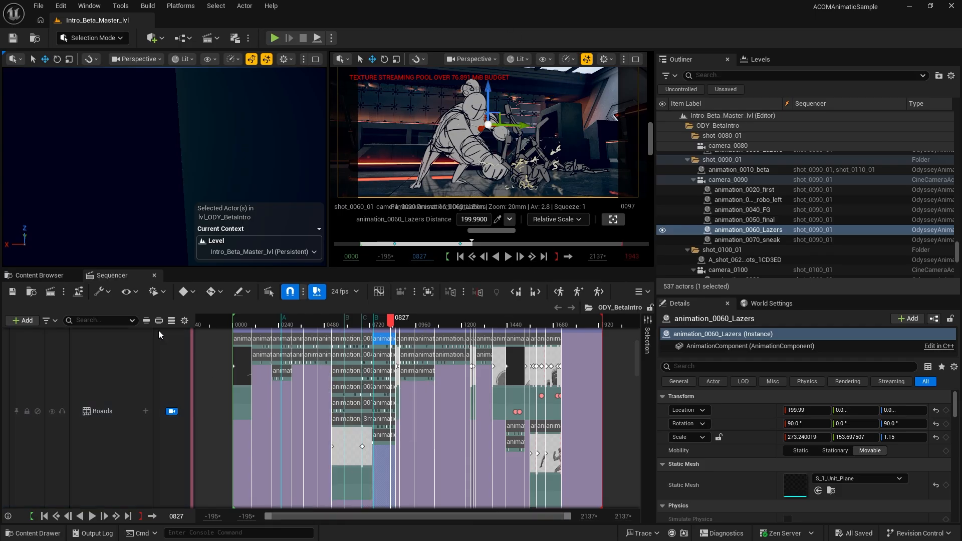
Enlarge the Sequencer area over the viewports to expose more of the Boards track and its camera shot thumbnails
drag(488, 269, 487, 95)
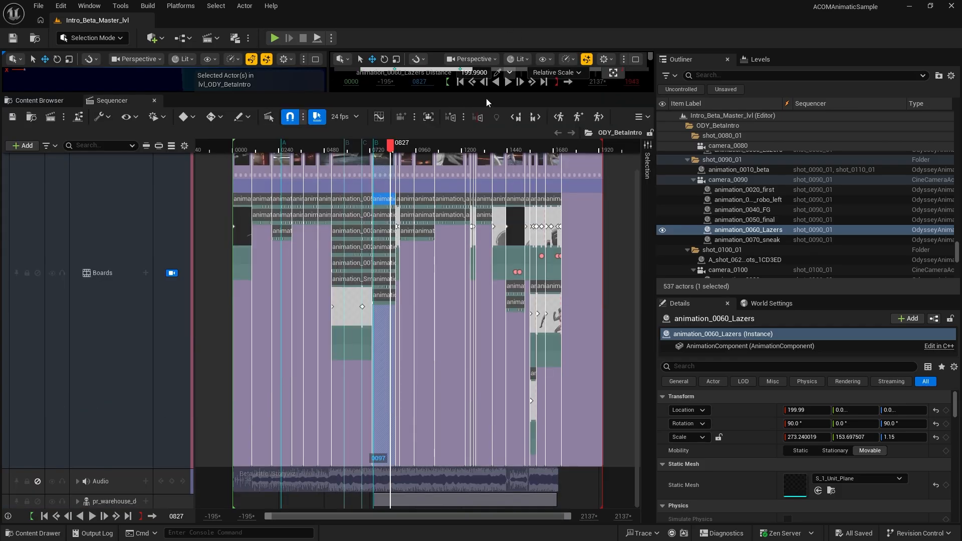
click(582, 125)
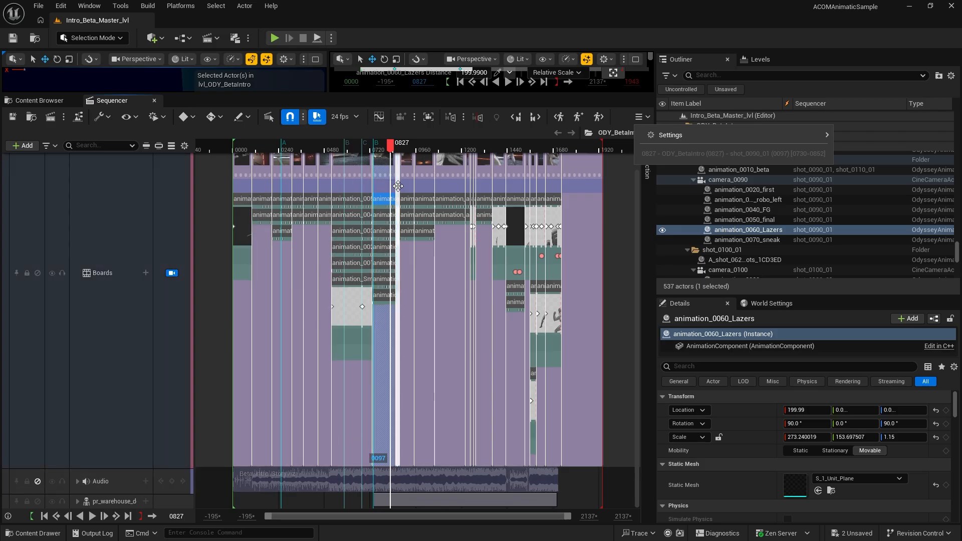
scroll(368, 241, up, 3)
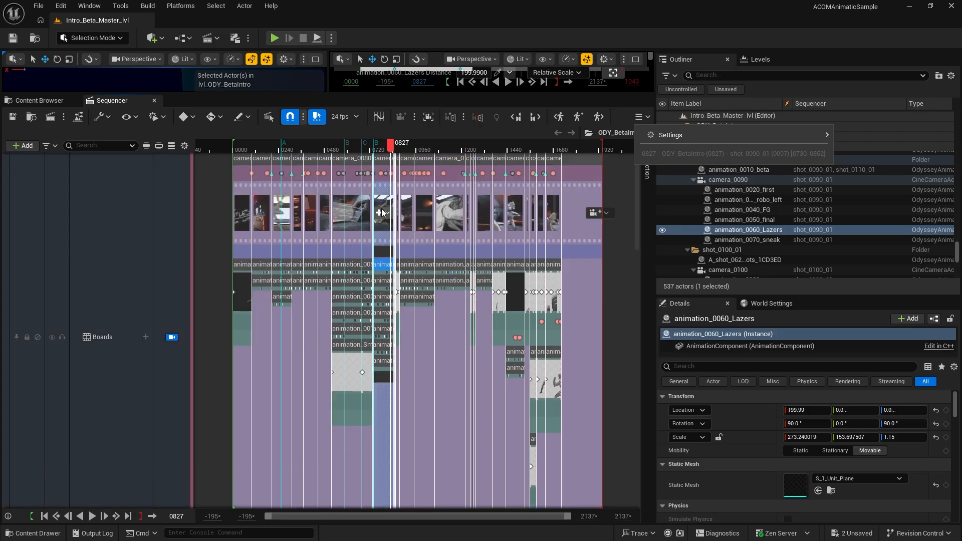
Open shot_0090_01 from the master sequence, move the playhead to frame 33, and select the AnimationComponent of animation_0060_Lazers
double_click(360, 213)
mouse_move(323, 144)
mouse_down()
mouse_move(358, 147)
mouse_move(272, 144)
mouse_move(333, 158)
mouse_up()
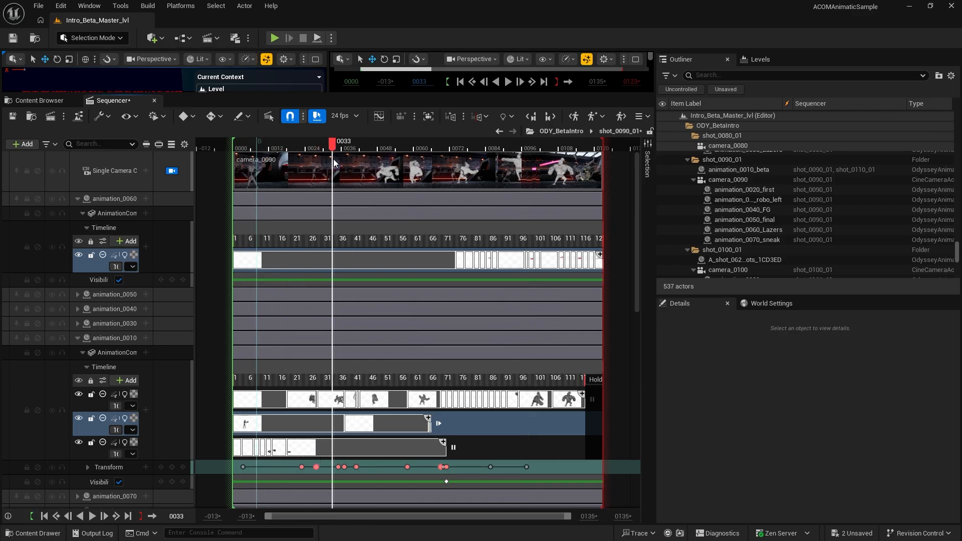
click(125, 212)
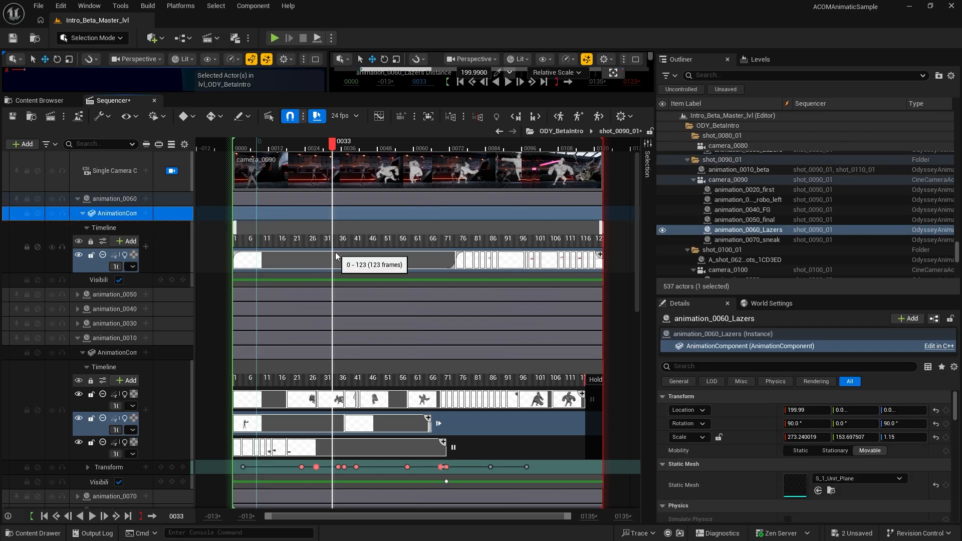
Examine the drawing timelines of animation_0060_Lazers and animation_0010_beta and the camera_0090 tracks in the shot
click(344, 262)
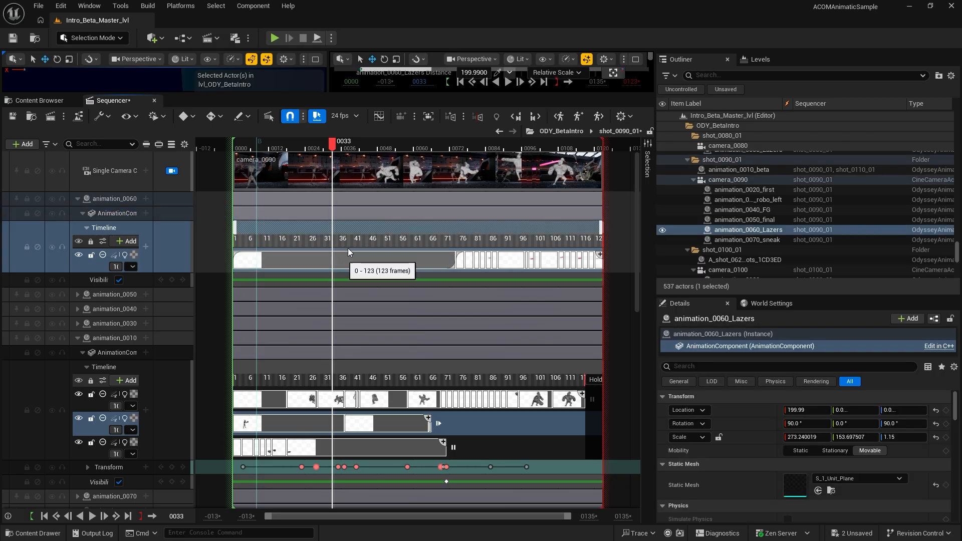
click(317, 405)
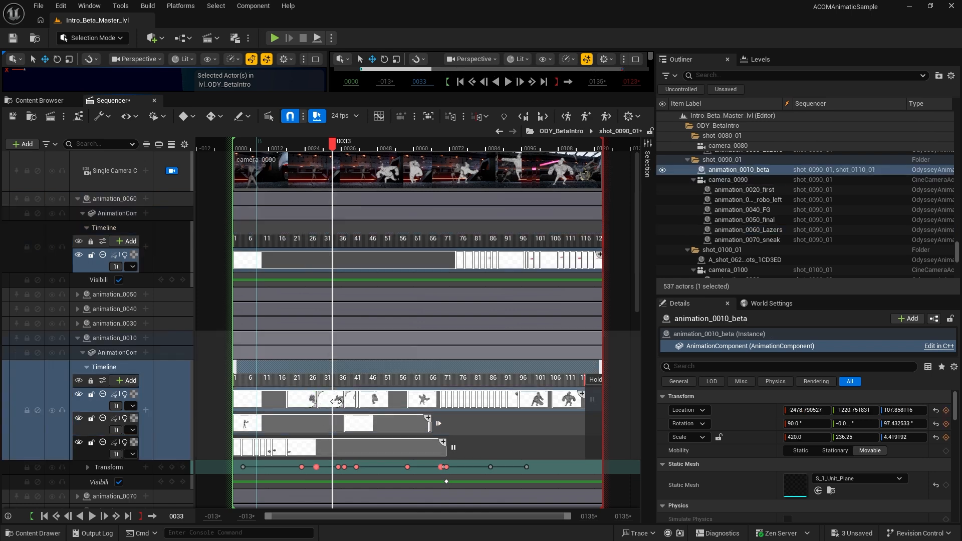
scroll(311, 361, down, 10)
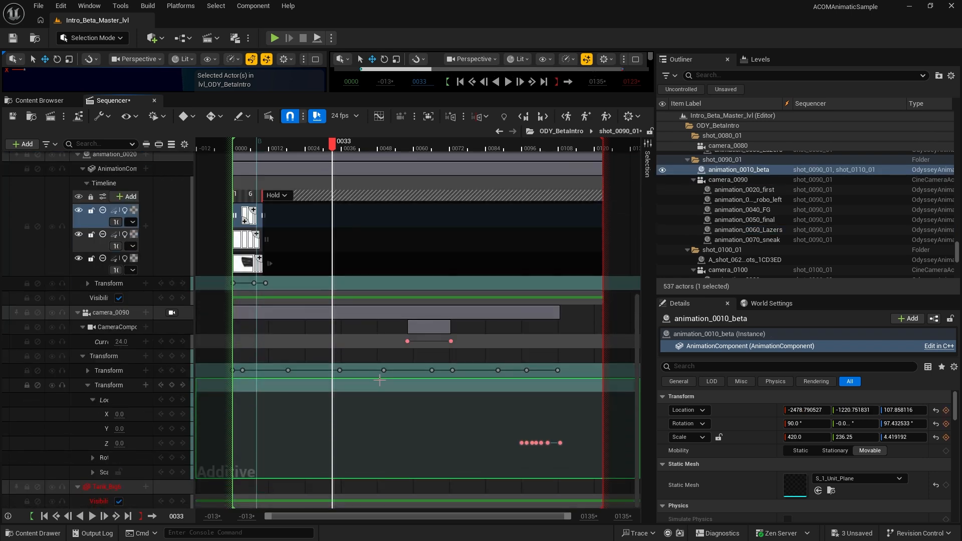
scroll(380, 380, up, 8)
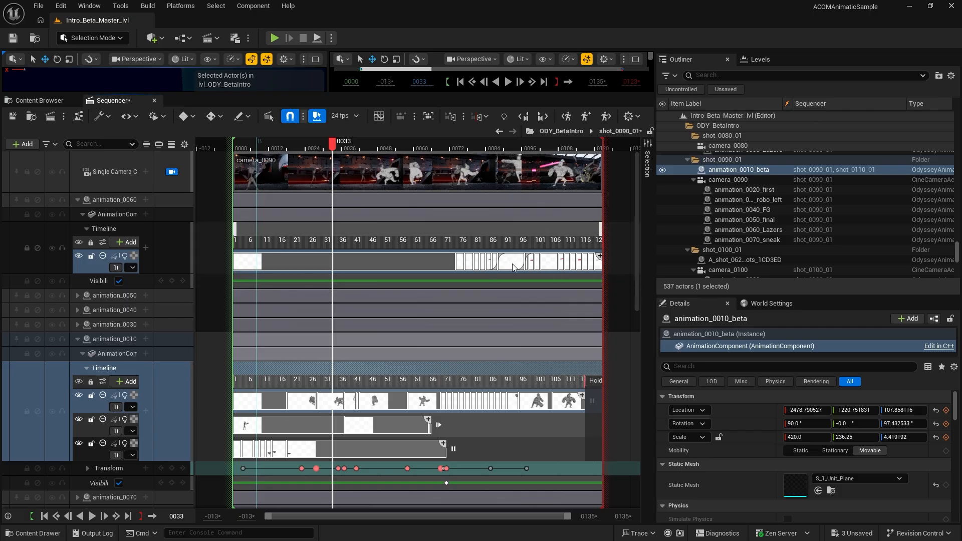
click(517, 264)
Widen the Sequencer's track list and open the 2D animation asset used by animation_0010_beta for editing
drag(195, 145, 347, 145)
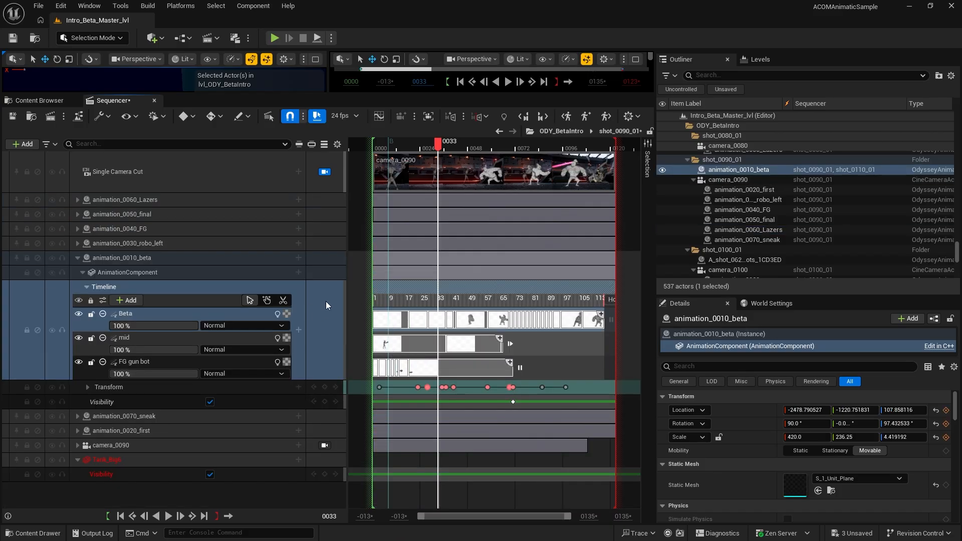
click(198, 257)
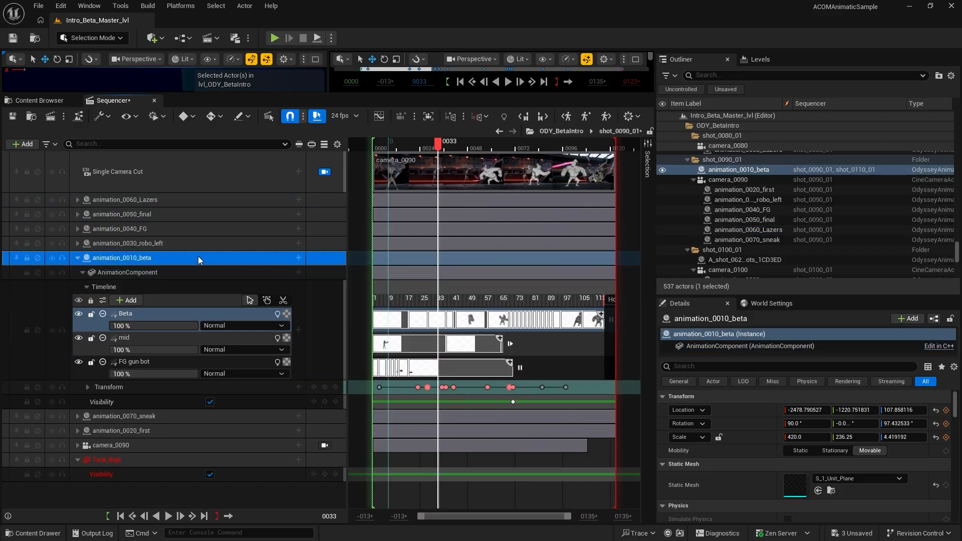
key(ctrl+b)
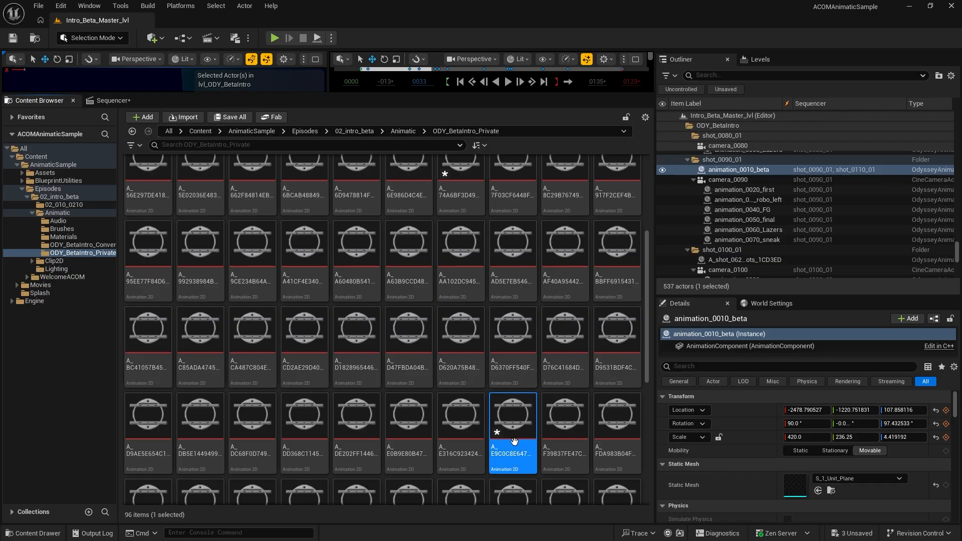
double_click(499, 404)
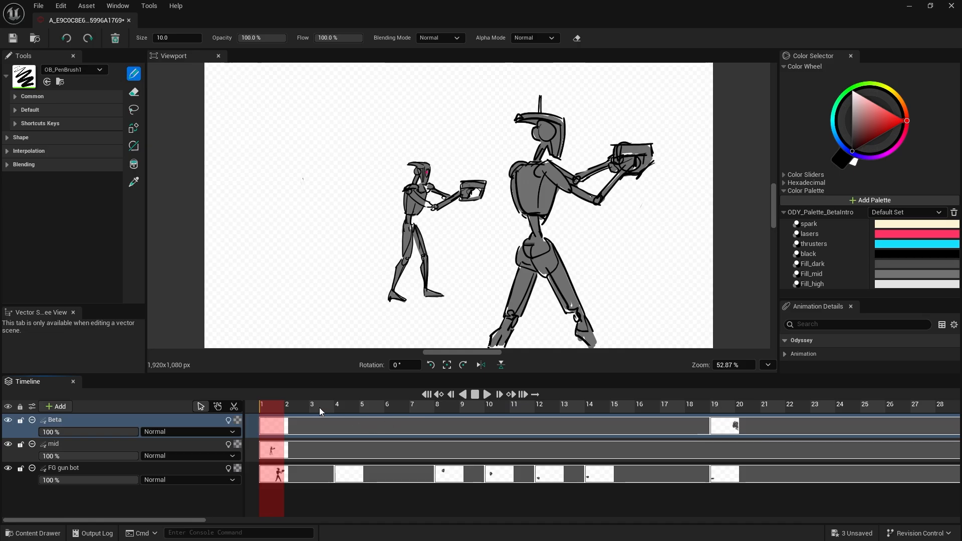
Scrub through the drawn frames of the robot animation and stop at frame 19, where Beta appears
drag(287, 404, 791, 424)
mouse_move(513, 408)
mouse_down()
mouse_move(296, 404)
mouse_move(273, 413)
mouse_move(339, 425)
mouse_move(919, 453)
mouse_move(271, 412)
mouse_move(765, 450)
mouse_move(368, 438)
mouse_move(573, 447)
mouse_up()
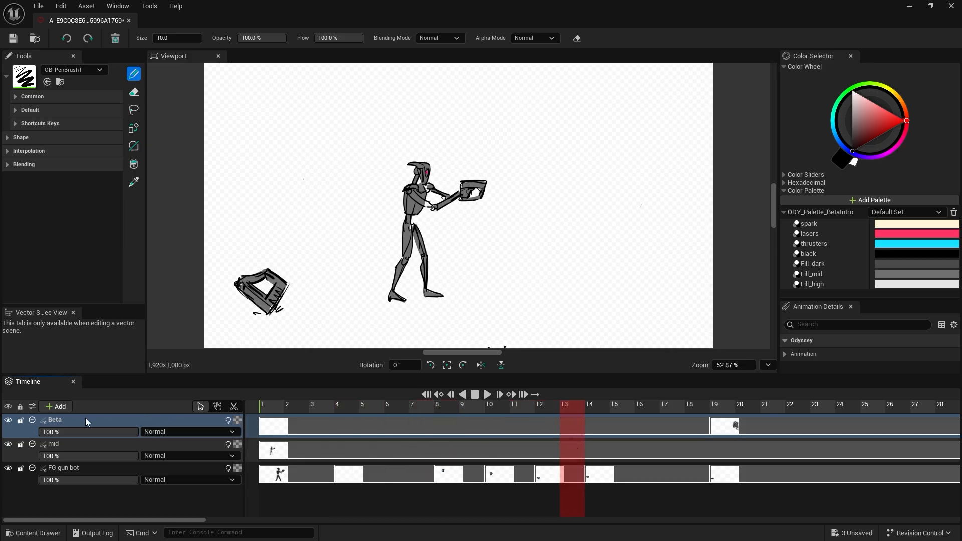
drag(625, 407, 720, 413)
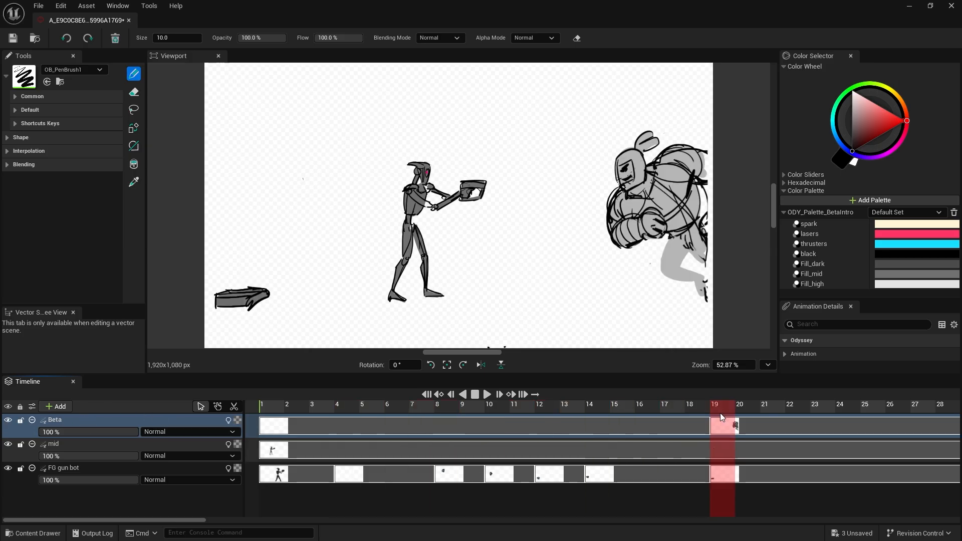
Toggle the Beta layer's visibility off and on, and set its opacity to 0% and back to 100%
click(8, 421)
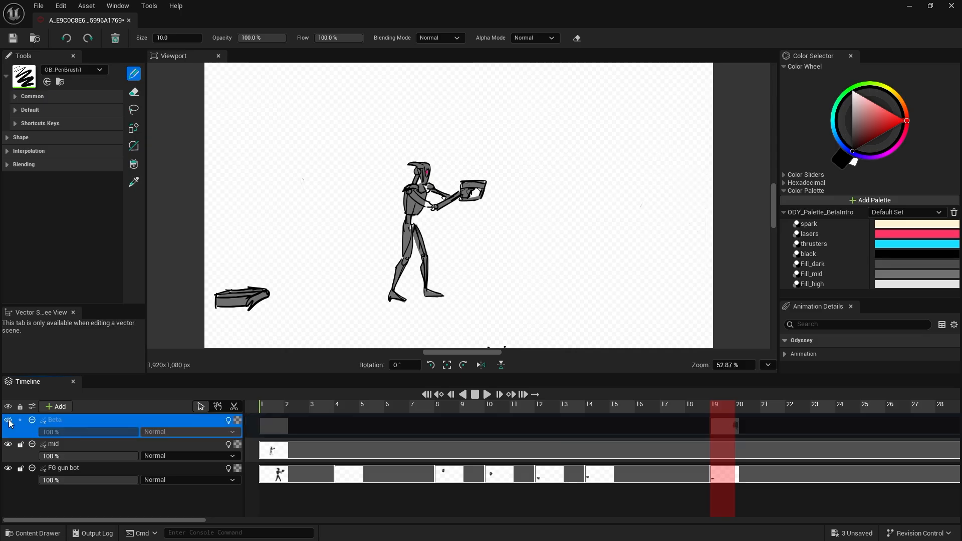
click(8, 421)
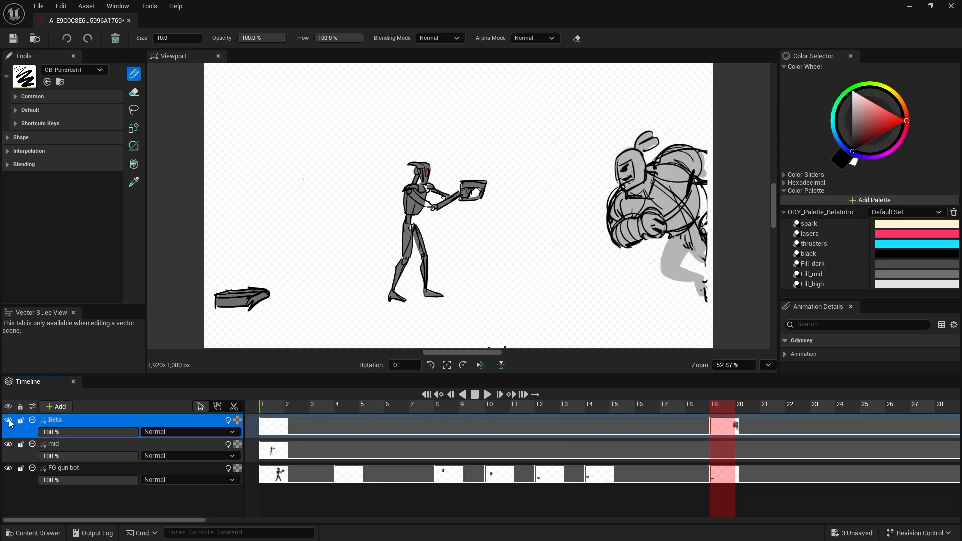
click(85, 431)
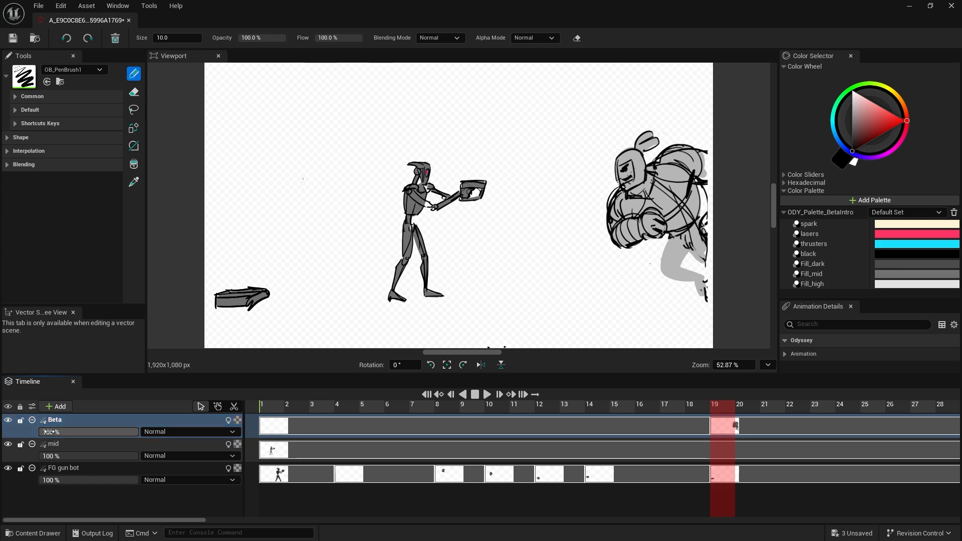
text(0)
key(Return)
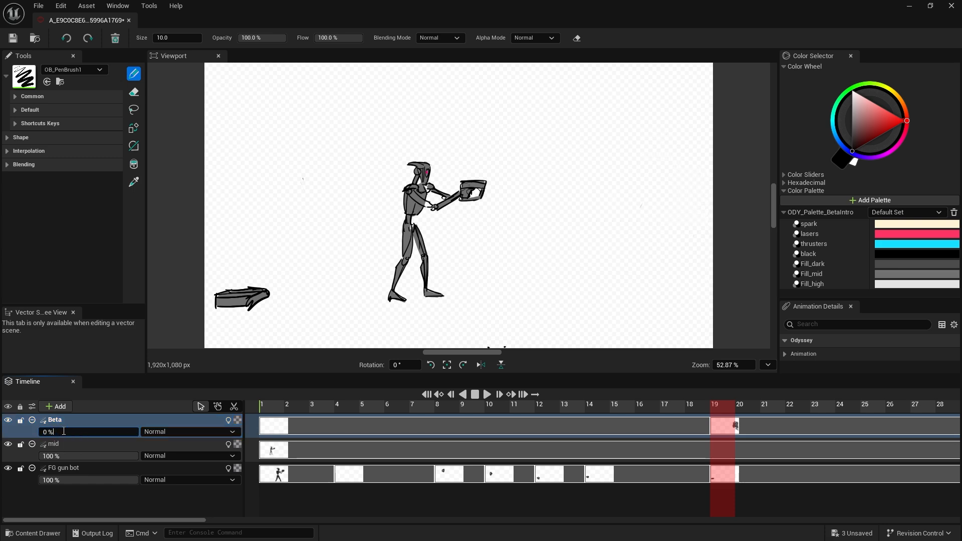
drag(48, 432, 139, 433)
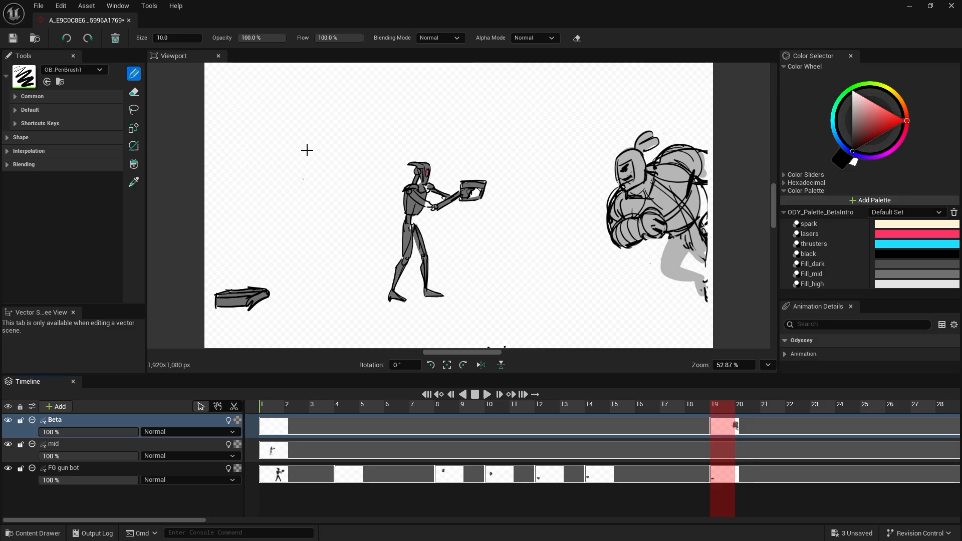
Add a raster image layer at frame 19 and draw black zigzag pen strokes on both sides of the robot
click(56, 405)
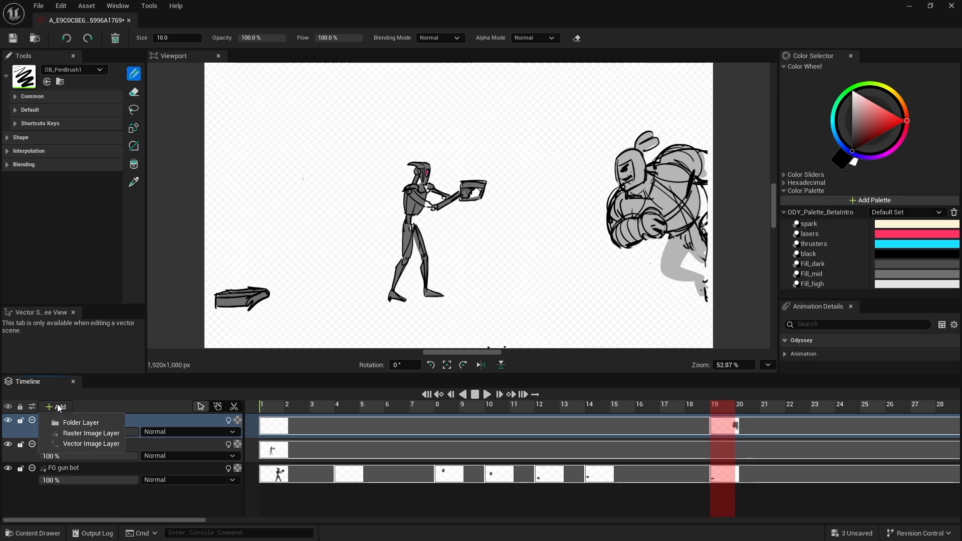
click(86, 433)
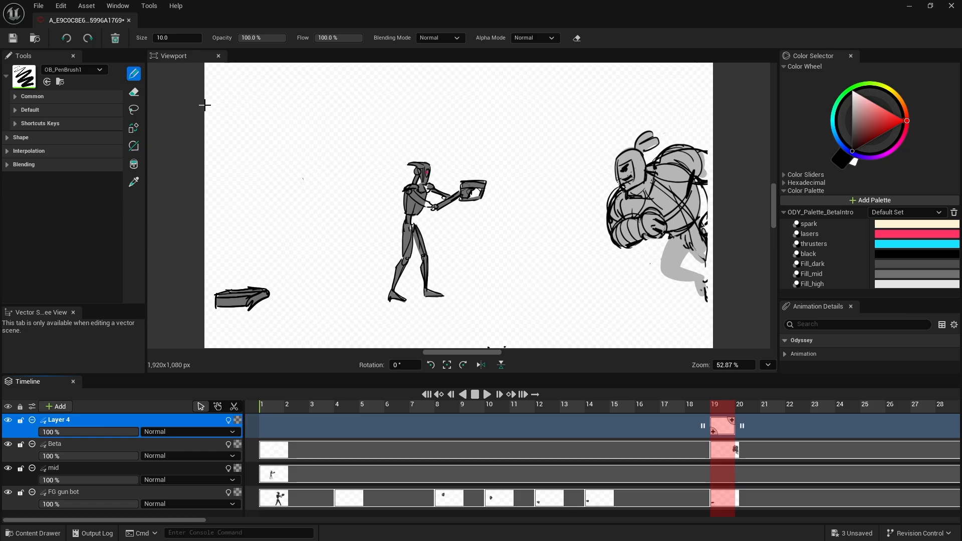
mouse_move(221, 97)
mouse_down()
mouse_move(301, 82)
mouse_move(273, 125)
mouse_move(318, 189)
mouse_move(320, 242)
mouse_move(371, 243)
mouse_up()
mouse_move(600, 133)
mouse_down()
mouse_move(509, 195)
mouse_move(580, 283)
mouse_move(559, 309)
mouse_up()
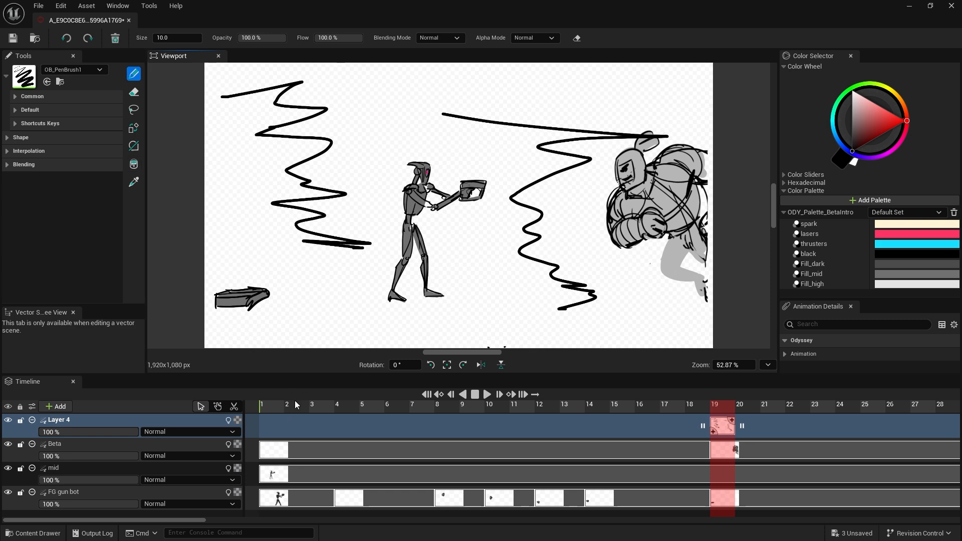
Delete Layer 4, which holds the zigzag strokes, from the animation timeline
click(73, 422)
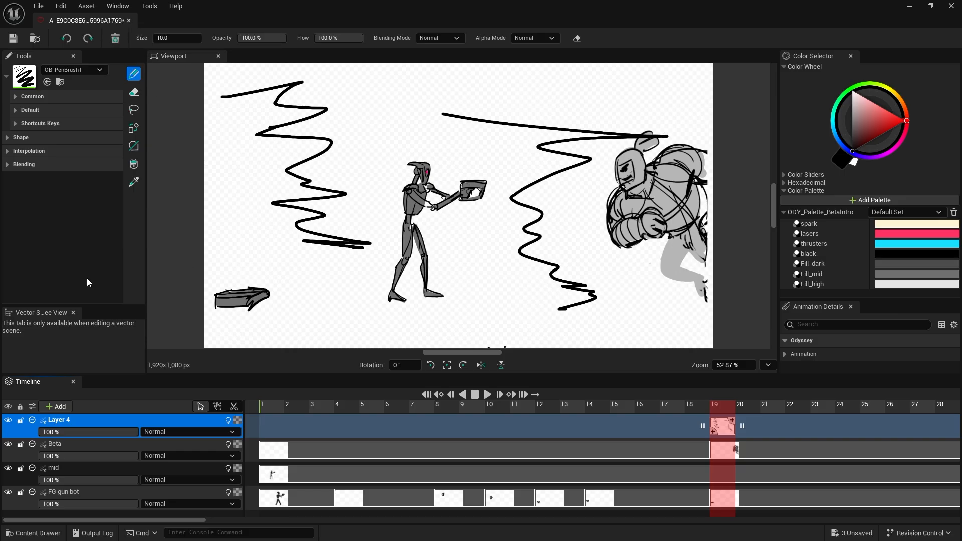
double_click(99, 420)
key(BackSpace)
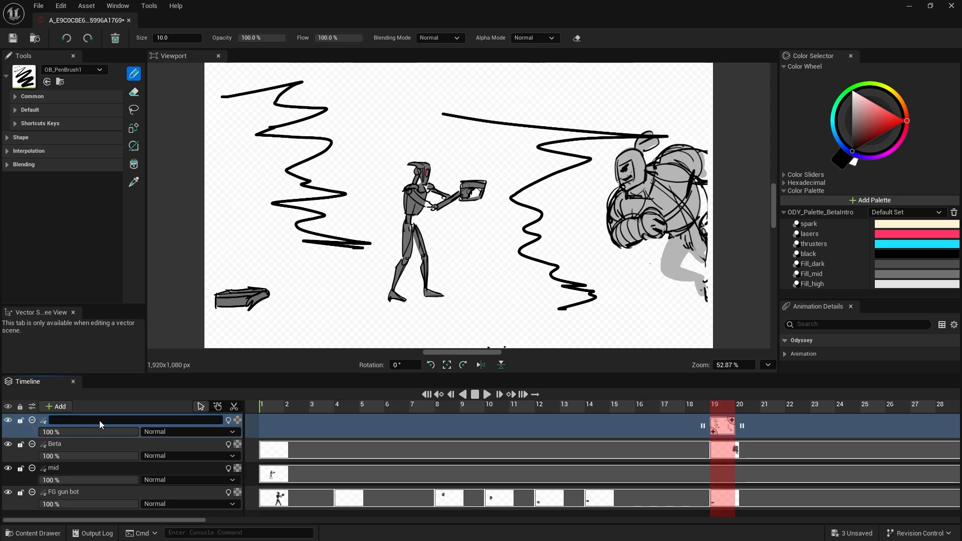
key(Return)
key(Delete)
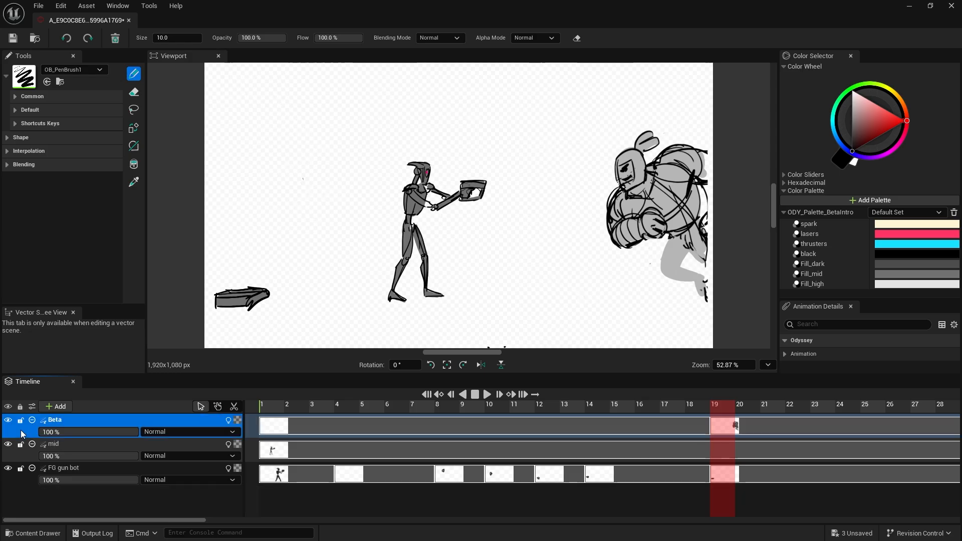
Close the 2D animation asset, return to the Sequencer, and move the shot's playhead to frame 49
click(129, 20)
click(113, 101)
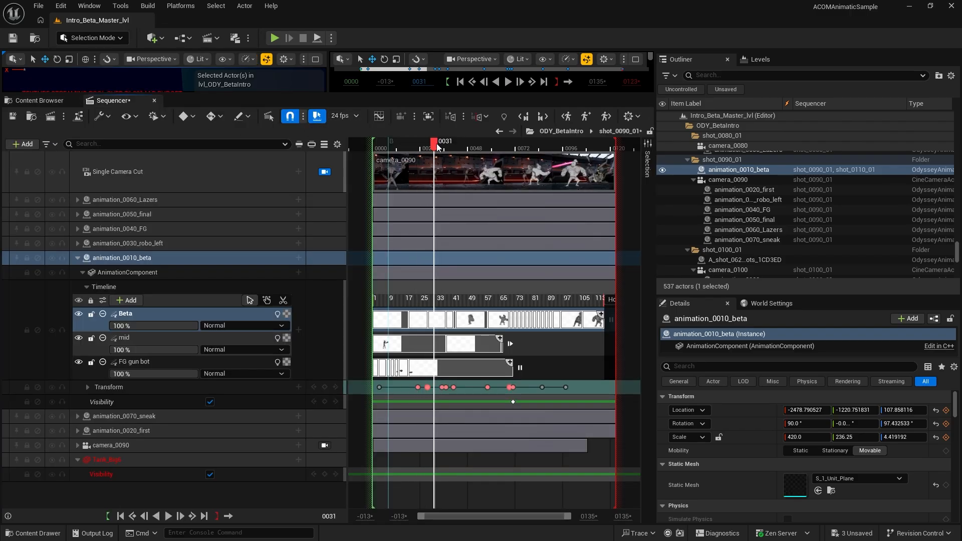
drag(438, 143, 470, 145)
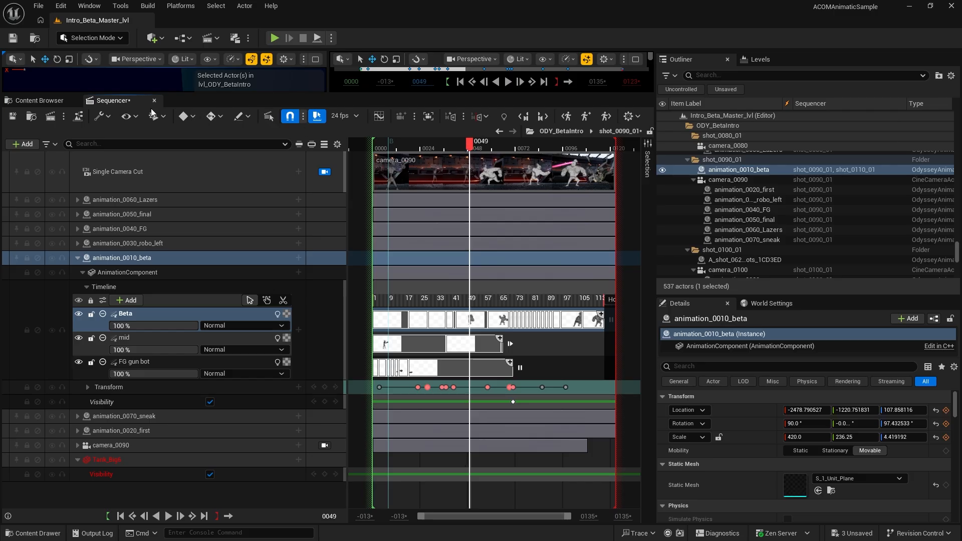
Enlarge the viewports above the Sequencer so the shot camera view is visible, and move the playhead to frame 88
drag(138, 93, 136, 151)
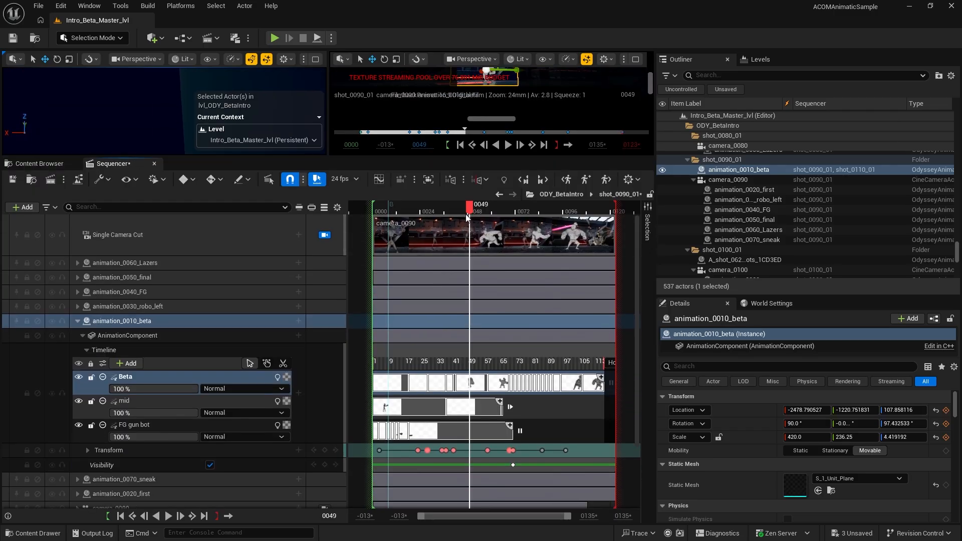
click(552, 215)
drag(551, 215, 547, 239)
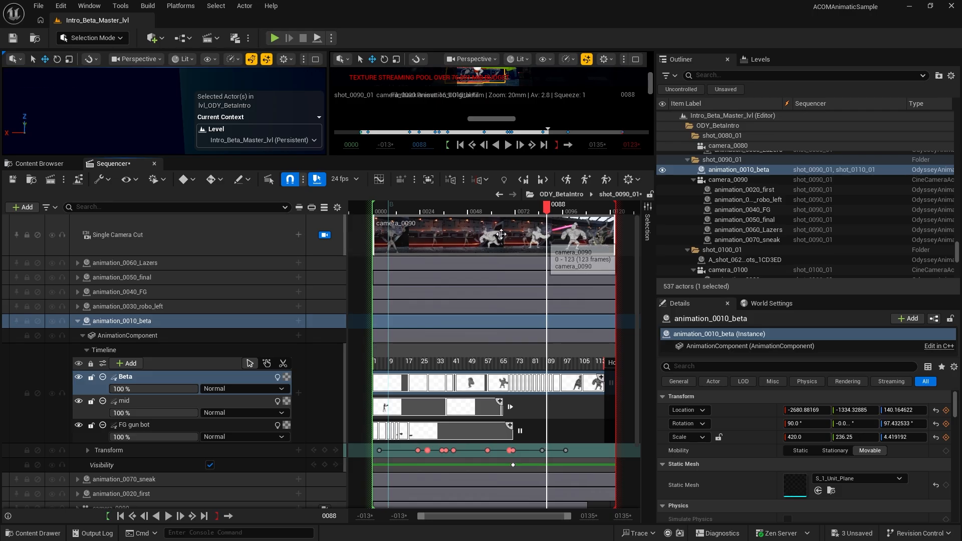
drag(108, 159, 126, 272)
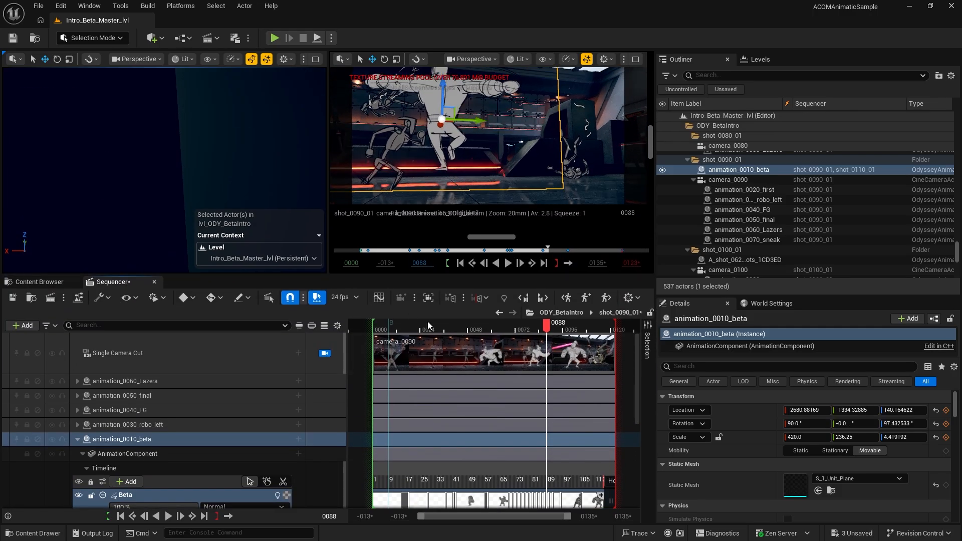
Scrub through shot_0090_01 to review Beta's drawn animation in the camera view, including frames 97, 110 and 29
drag(428, 326, 568, 347)
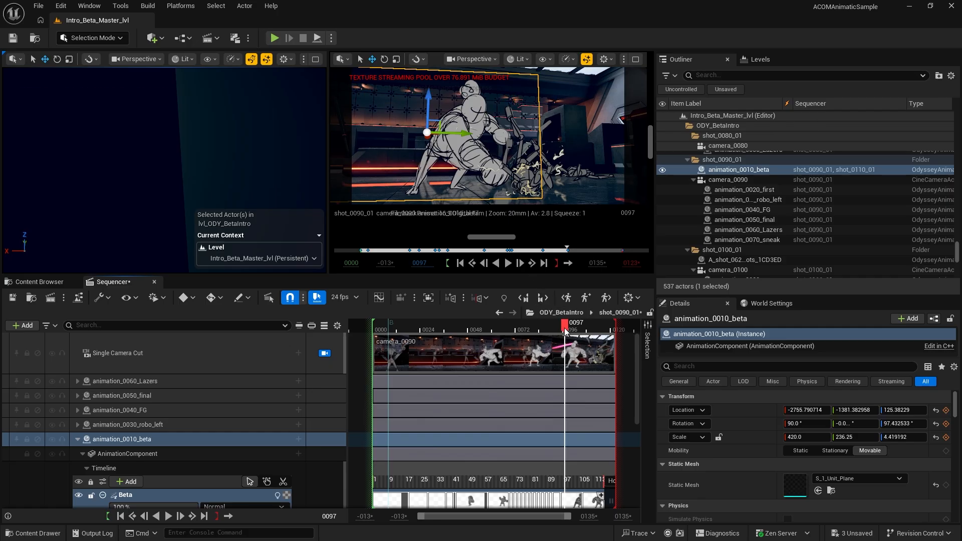
drag(566, 331, 591, 327)
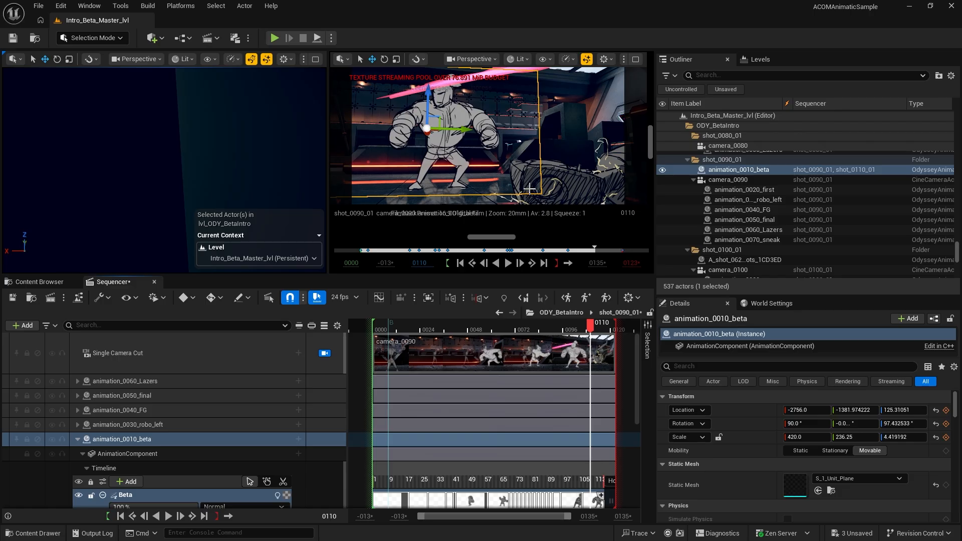
scroll(232, 414, down, 6)
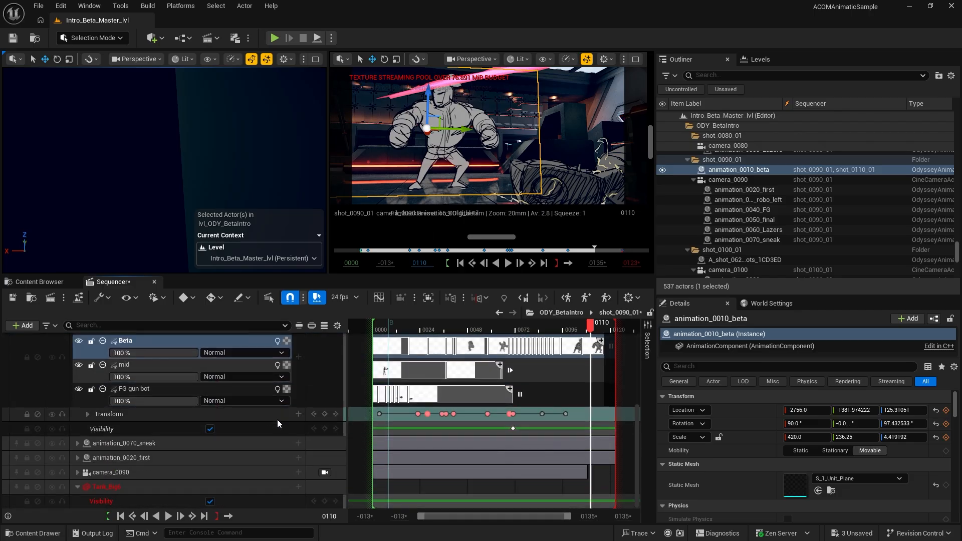
drag(449, 326, 430, 335)
click(434, 334)
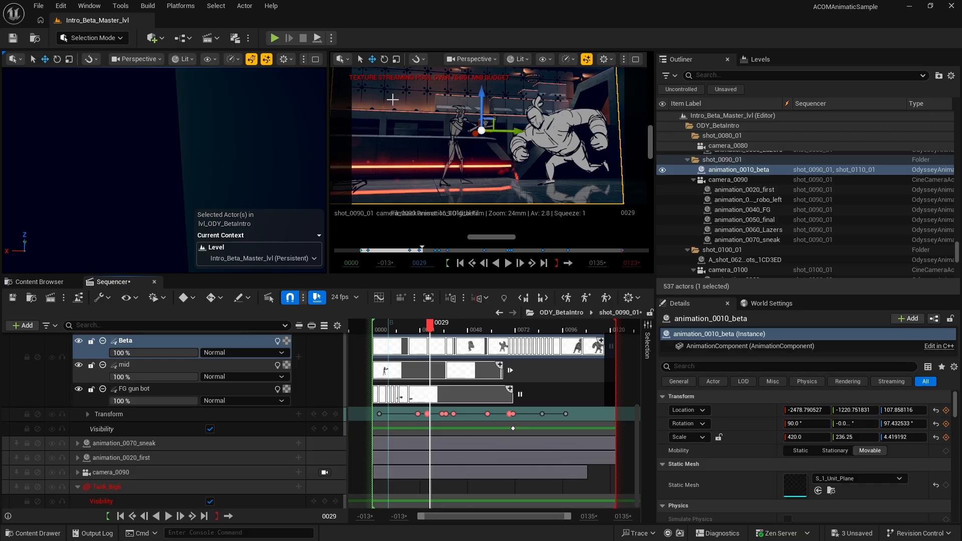
middle_drag(173, 155, 42, 155)
mouse_move(171, 154)
right_down()
mouse_move(55, 178)
mouse_move(145, 166)
mouse_move(85, 168)
mouse_move(116, 161)
mouse_move(116, 106)
mouse_move(118, 155)
mouse_move(143, 153)
mouse_move(136, 191)
mouse_move(120, 161)
mouse_move(140, 141)
mouse_move(185, 142)
mouse_move(151, 155)
mouse_move(184, 157)
right_up()
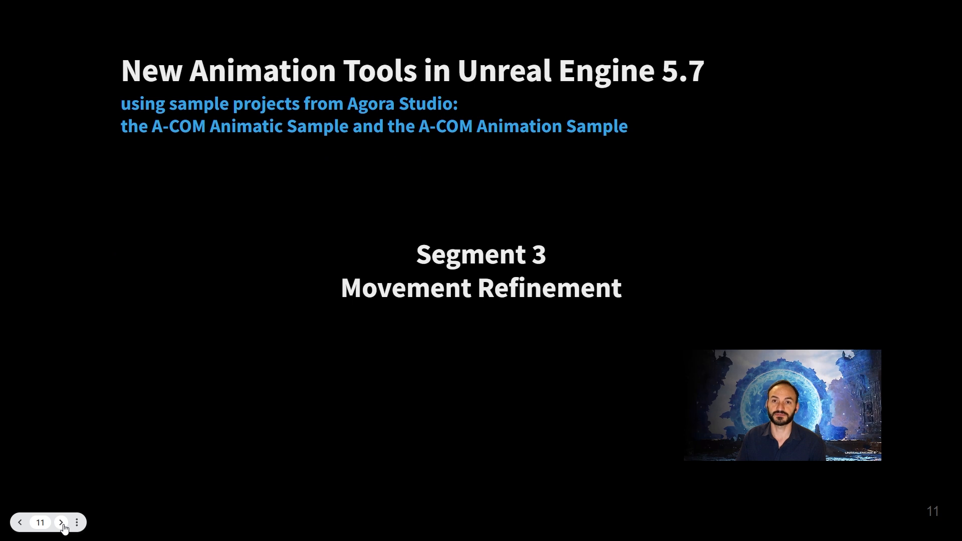
click(62, 524)
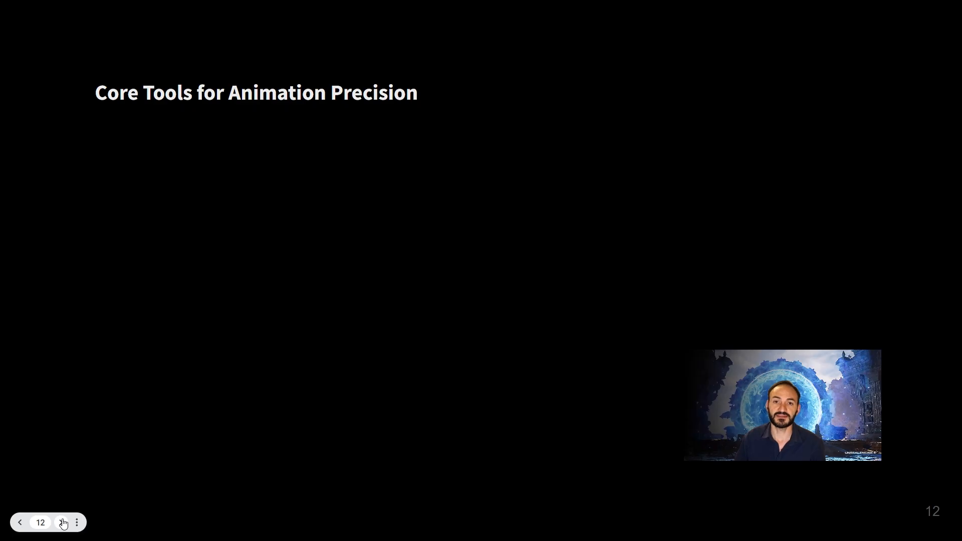
click(62, 525)
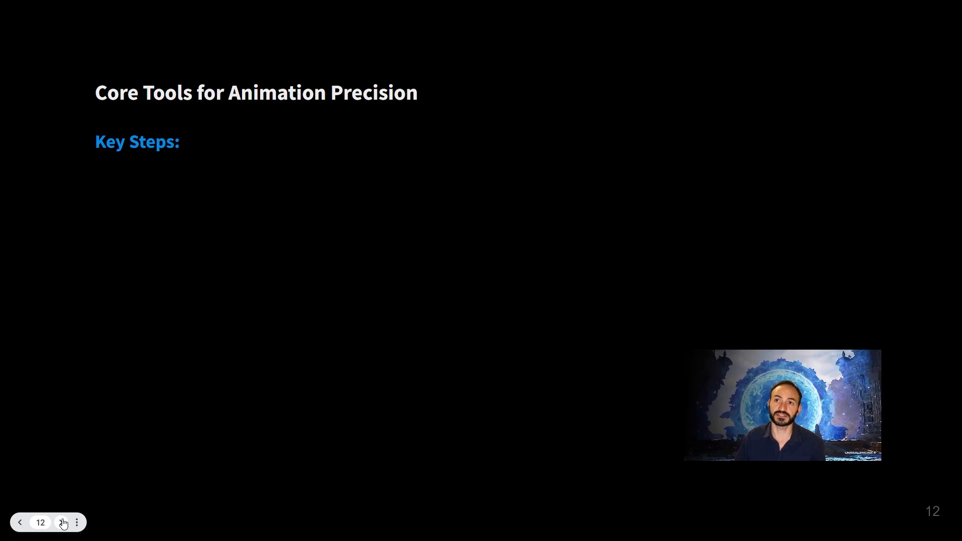
click(62, 525)
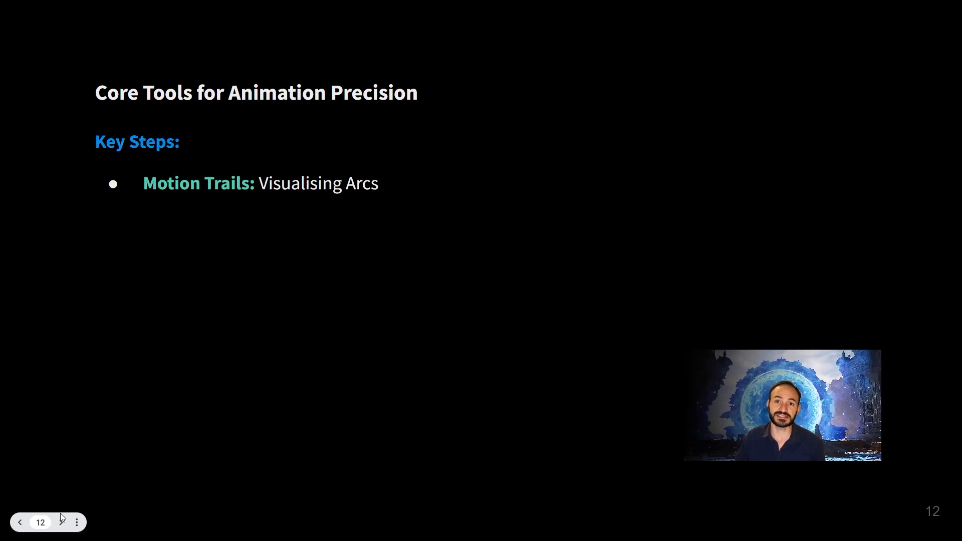
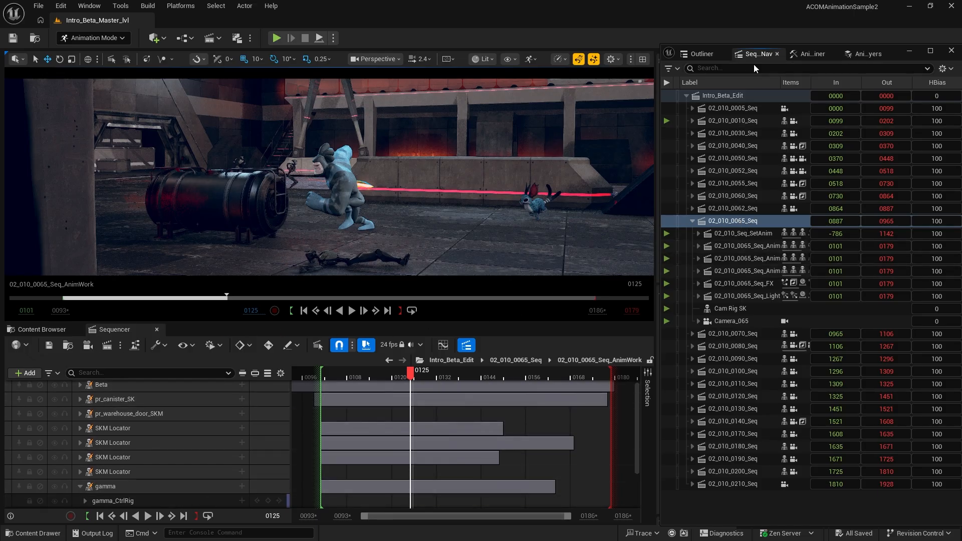
Select the gamma_CtrlRig track in 02_010_0065_Seq_AnimWork and frame the gamma character in the viewport with its rig controls shown
click(742, 222)
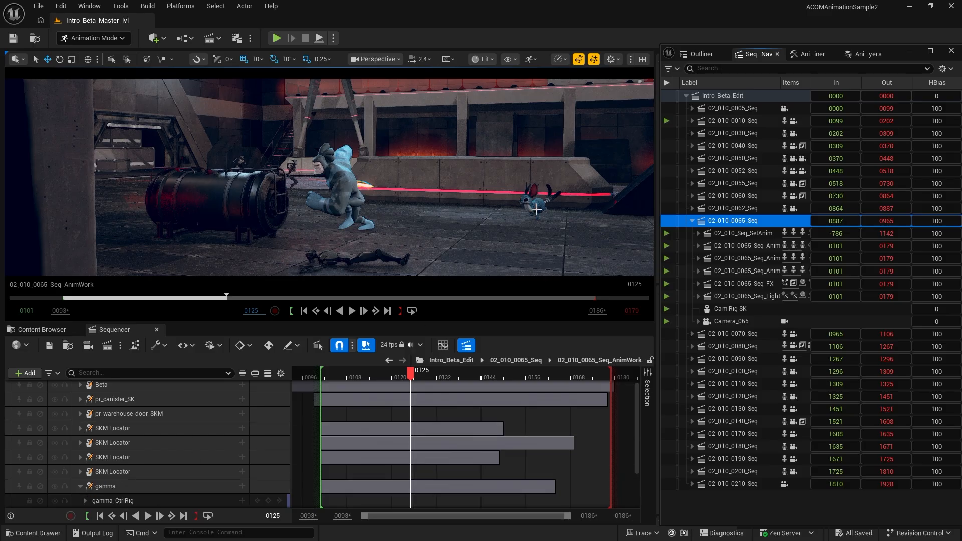
scroll(150, 464, down, 3)
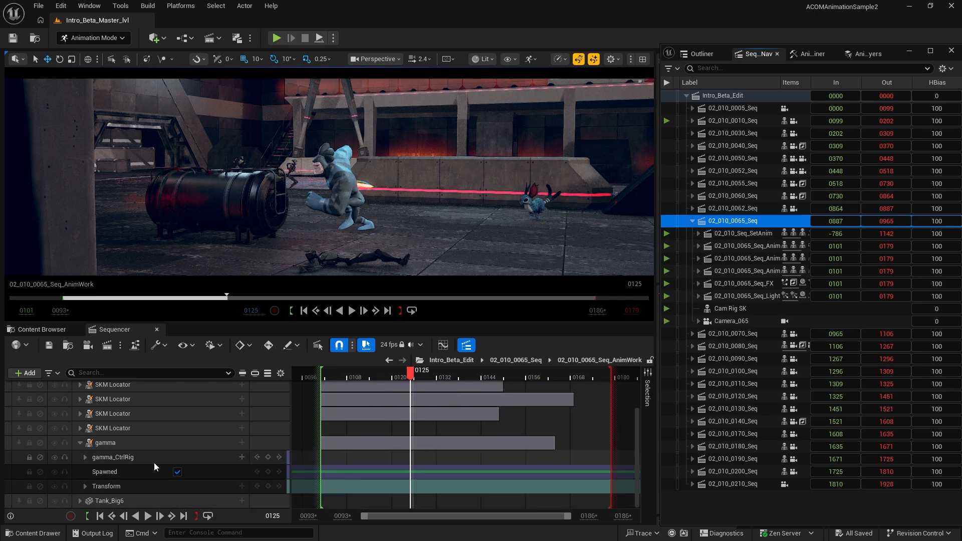
click(115, 460)
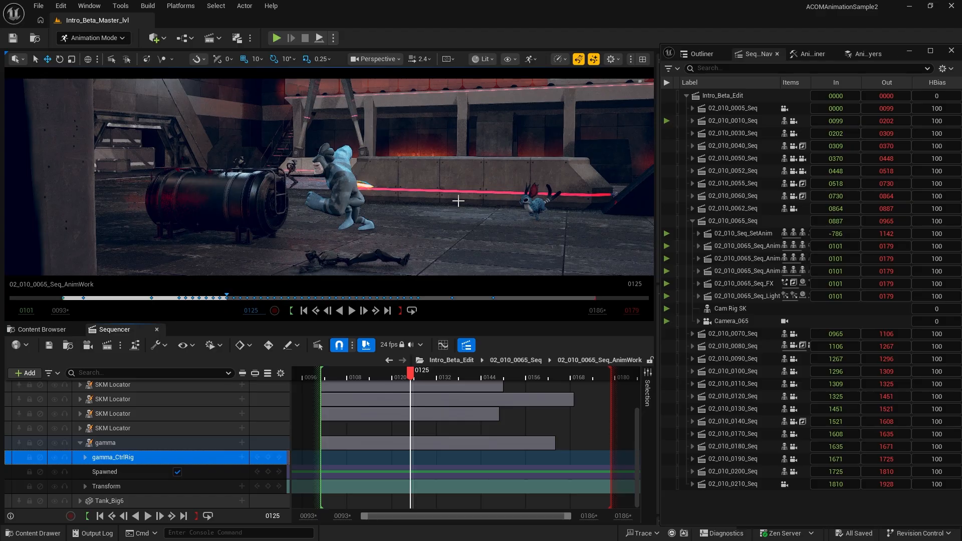
key(g)
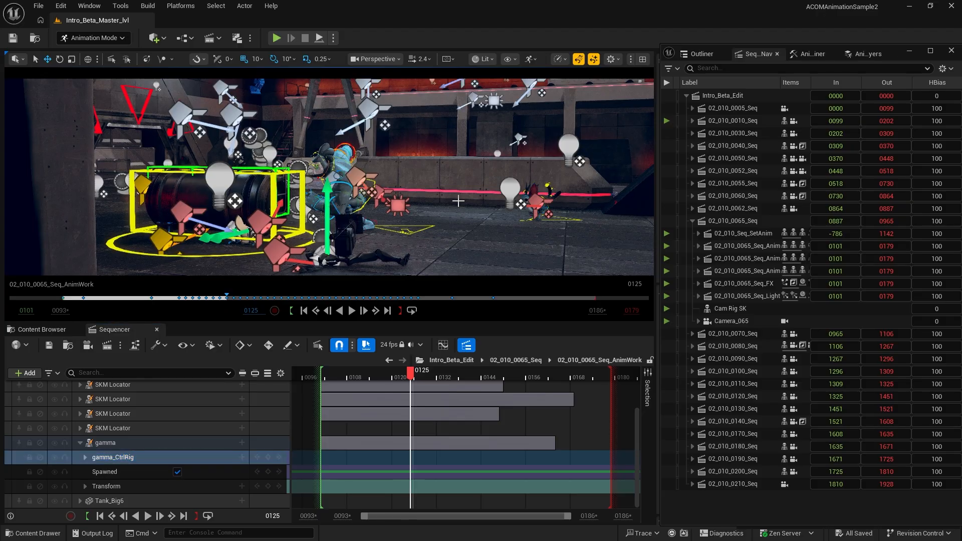
alt+drag(351, 165, 200, 196)
key(f)
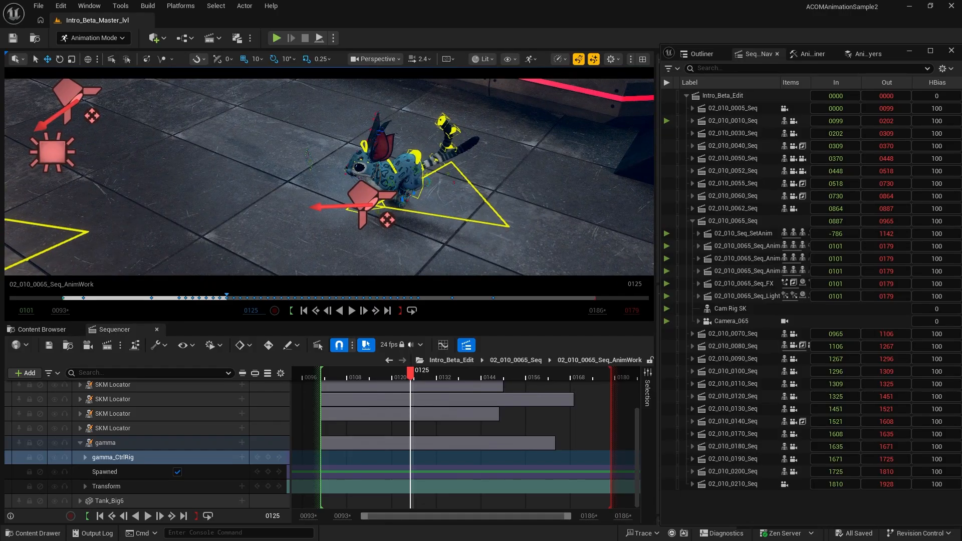
Reframe the viewport to show Beta, the canister and gamma together, and hide the rig controls and editor icons
right_drag(351, 176, 216, 139)
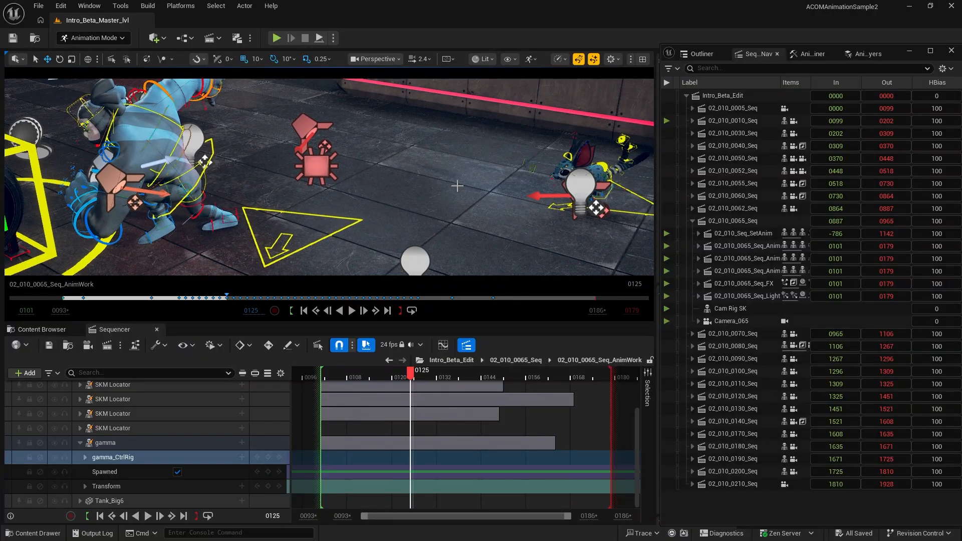
click(450, 163)
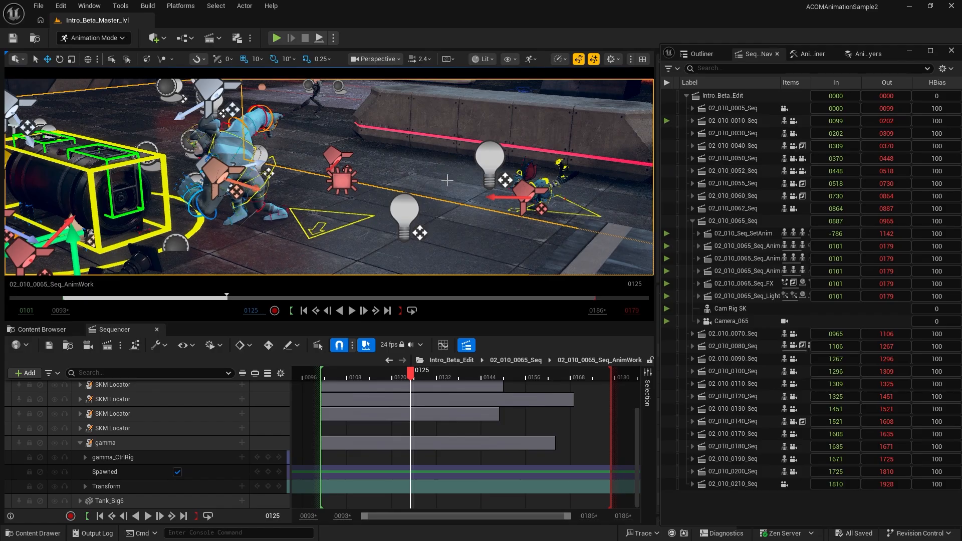
middle_drag(438, 185, 552, 178)
alt+drag(396, 183, 446, 176)
right_drag(446, 175, 409, 180)
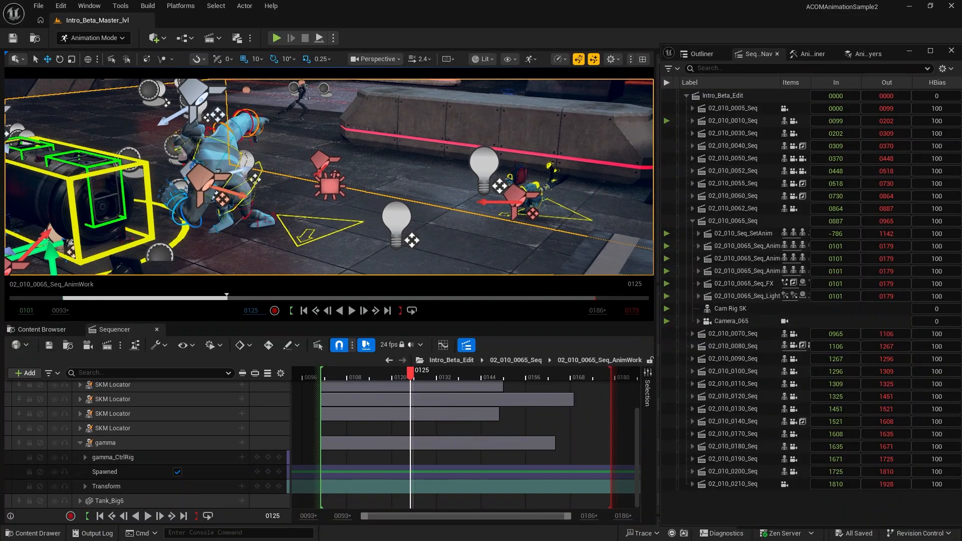
mouse_move(409, 179)
alt+mouse_down()
mouse_move(454, 175)
mouse_move(406, 180)
mouse_move(415, 180)
alt+mouse_up()
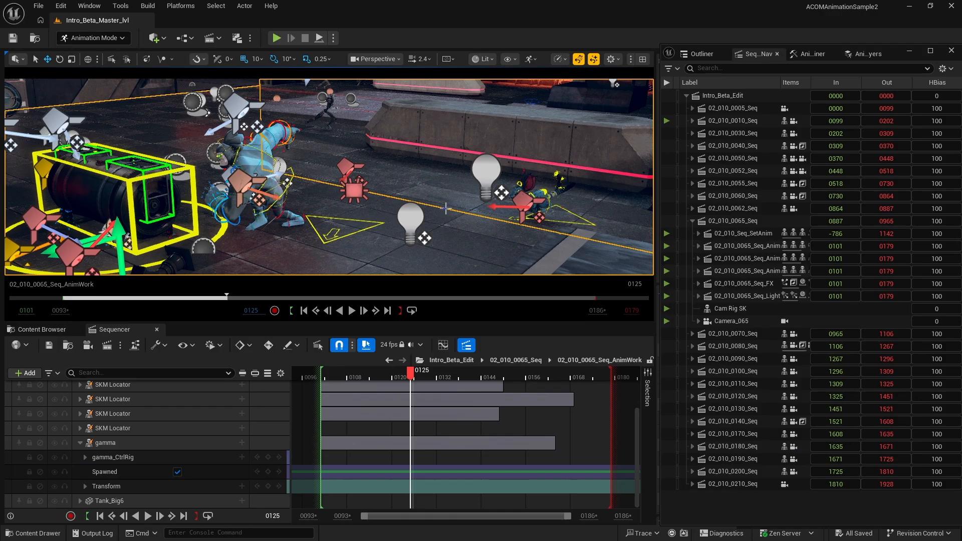
key(g)
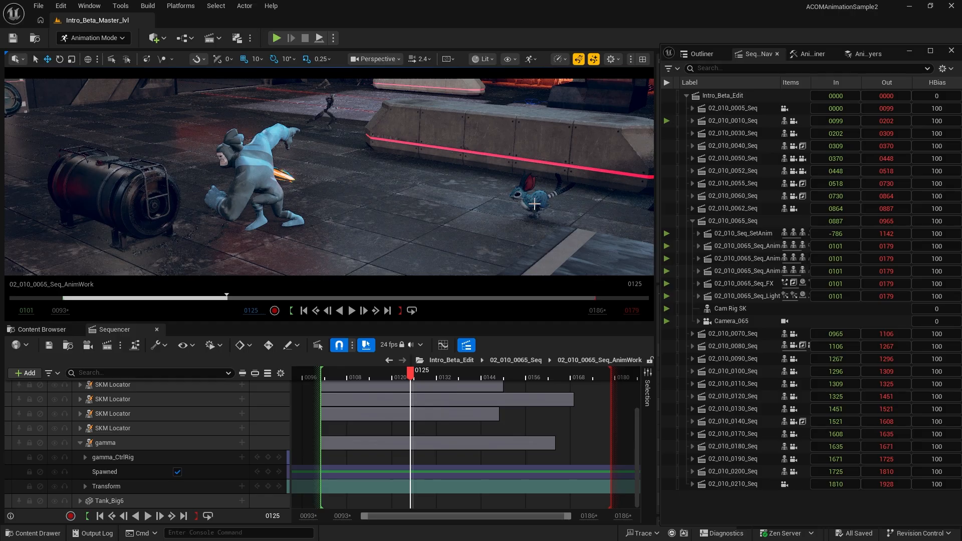
Expand gamma's control rig hierarchy down to TopStack in the Anim Outliner and select the Body control
click(810, 53)
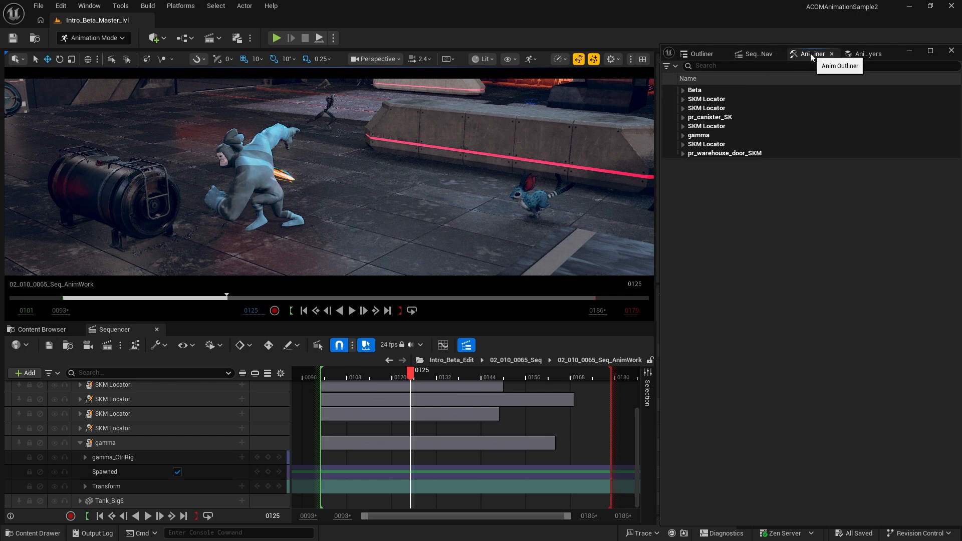
click(684, 137)
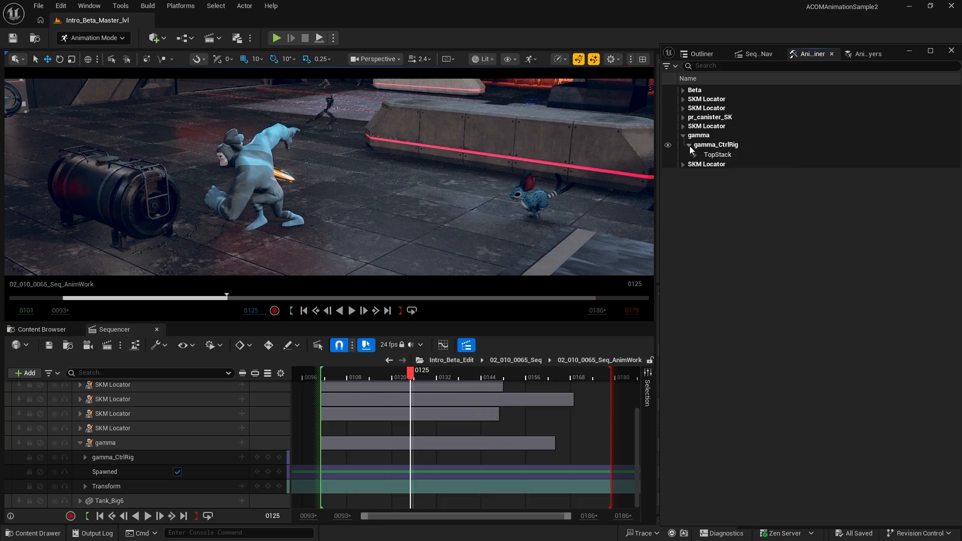
double_click(694, 145)
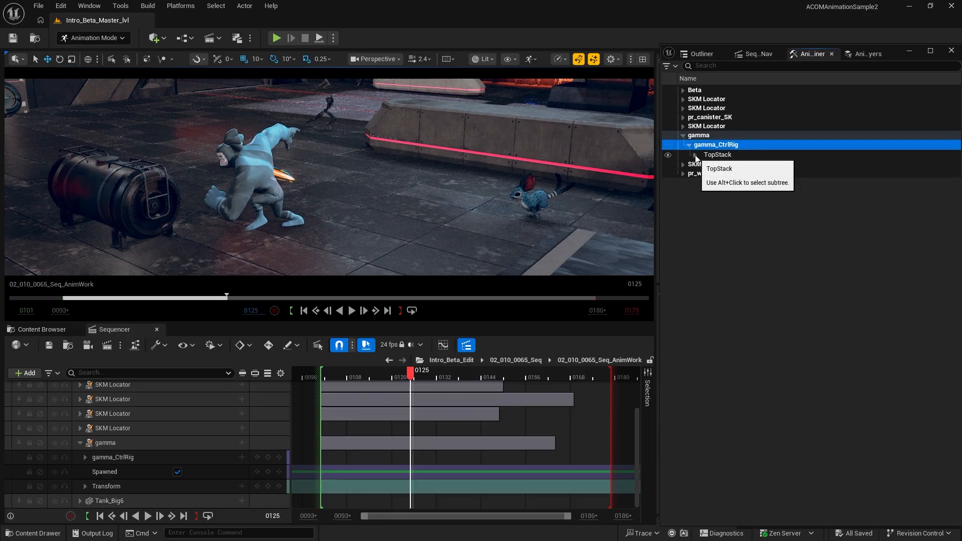
click(695, 154)
click(725, 186)
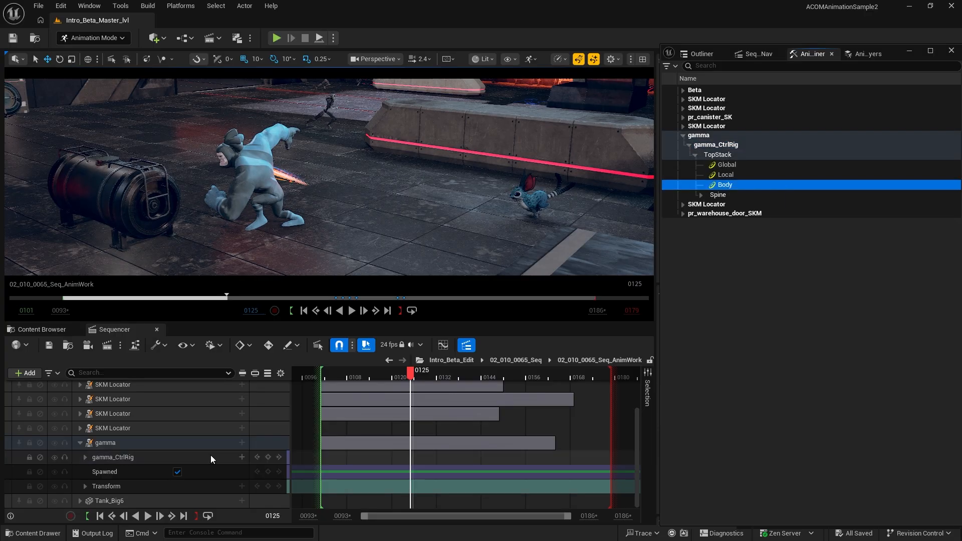
Expand gamma_CtrlRig in Sequencer and review the Body keys in Anim Layer 2
click(85, 485)
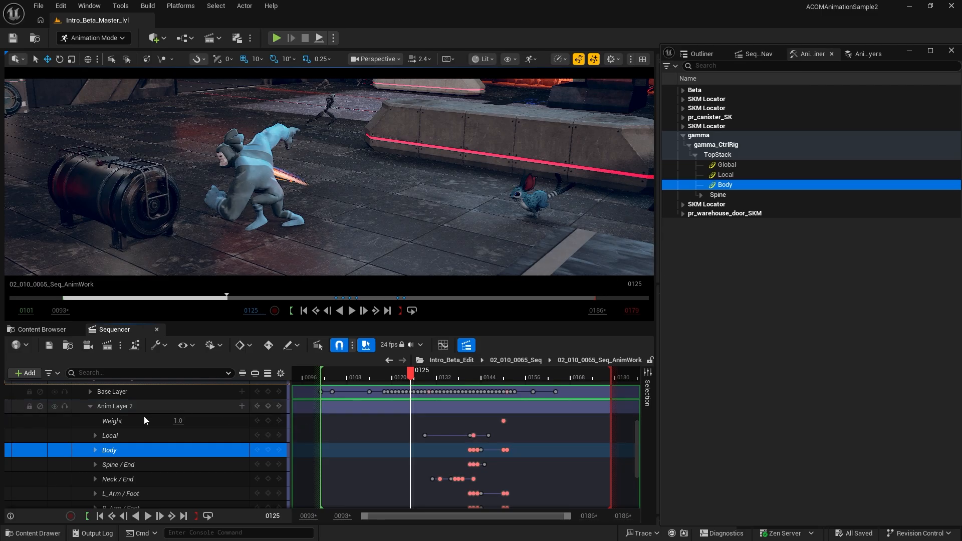
scroll(159, 431, up, 3)
scroll(173, 425, down, 6)
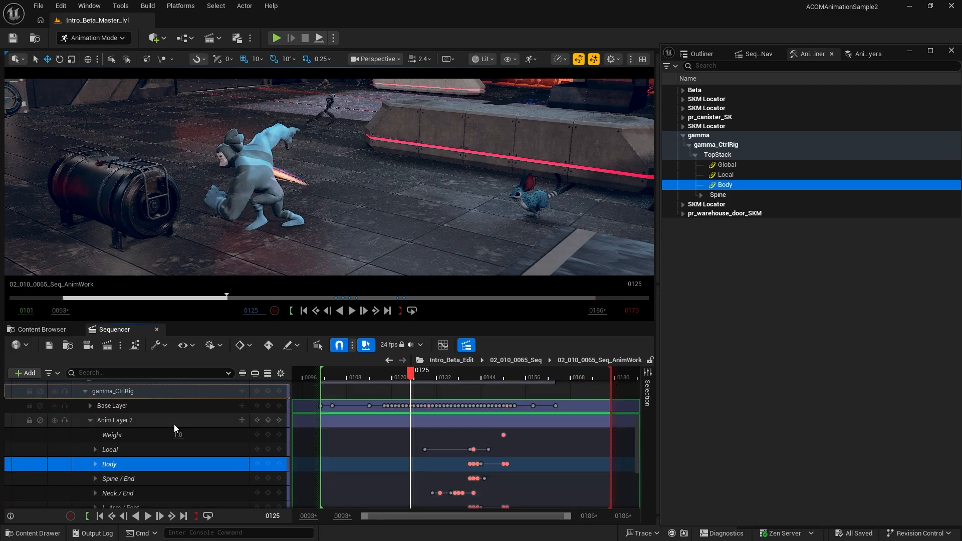
scroll(198, 433, up, 6)
scroll(199, 433, down, 1)
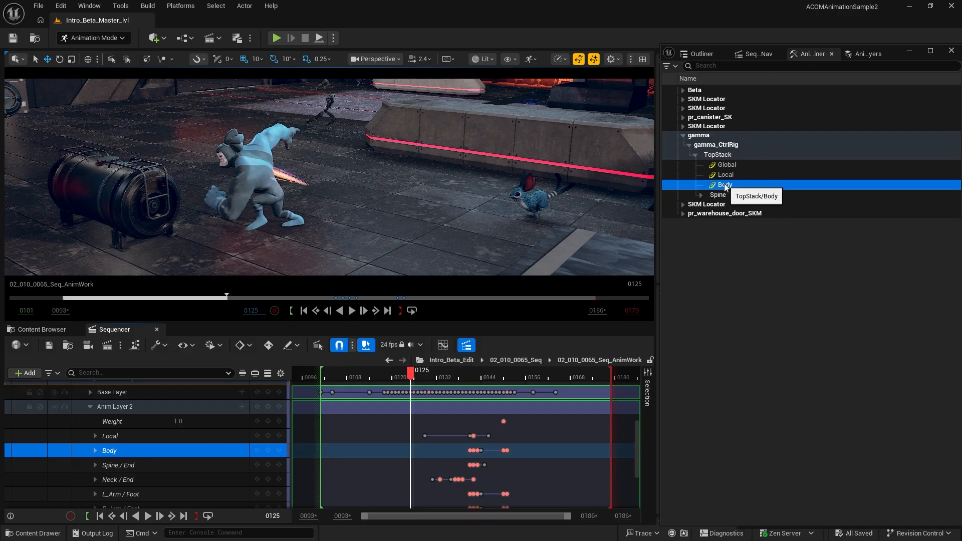
Scrub the shot through frames 145, 159 and 162 to review the characters' action around the canister from several angles
right_drag(451, 181, 470, 231)
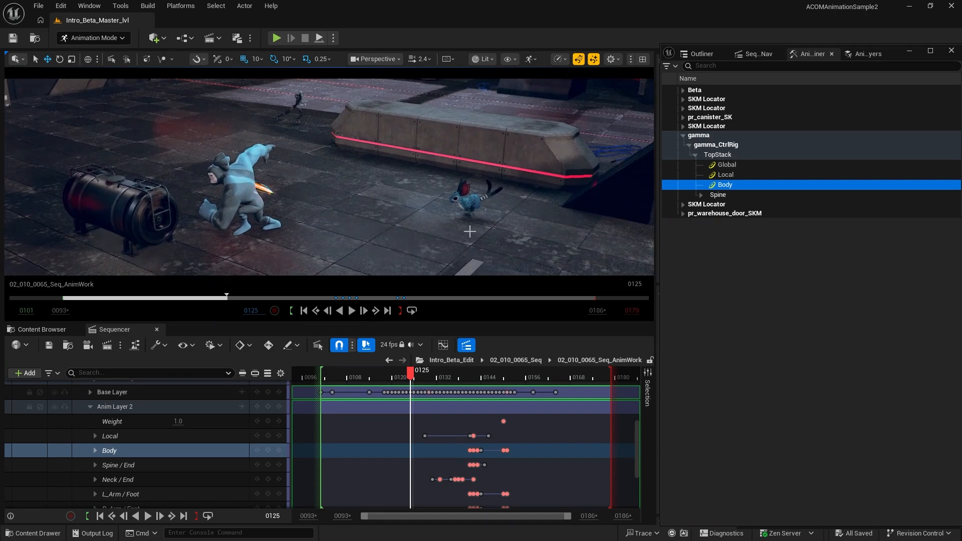
drag(372, 375, 488, 377)
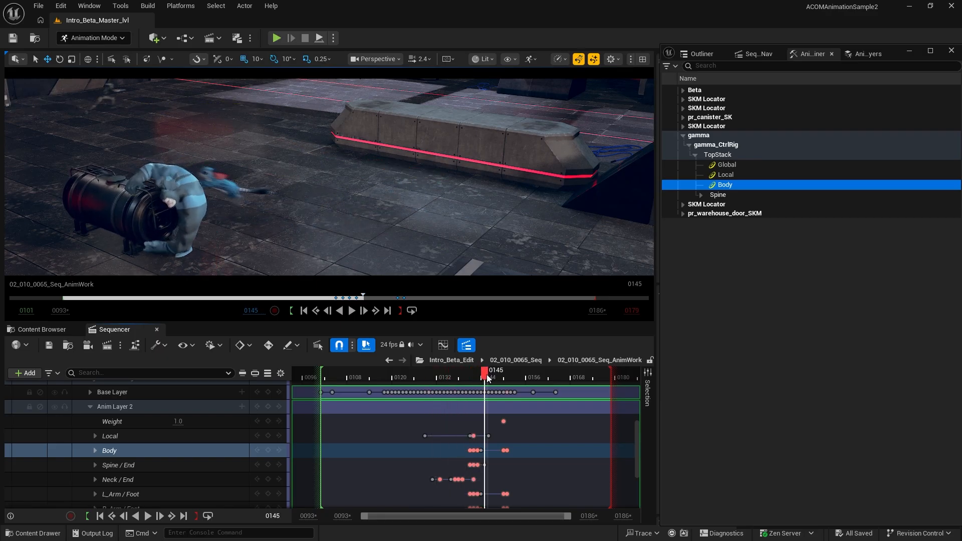
right_drag(286, 231, 206, 248)
drag(485, 373, 540, 384)
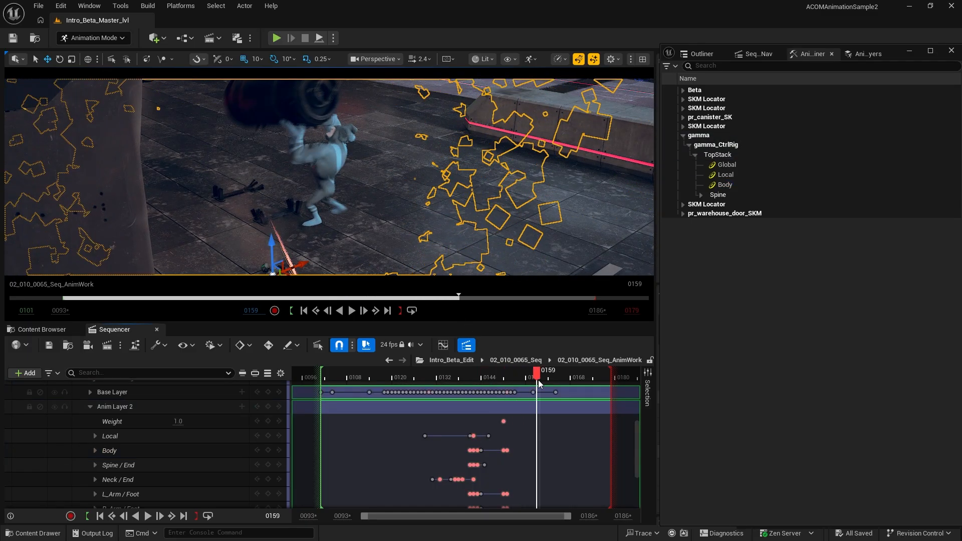
right_drag(354, 206, 349, 183)
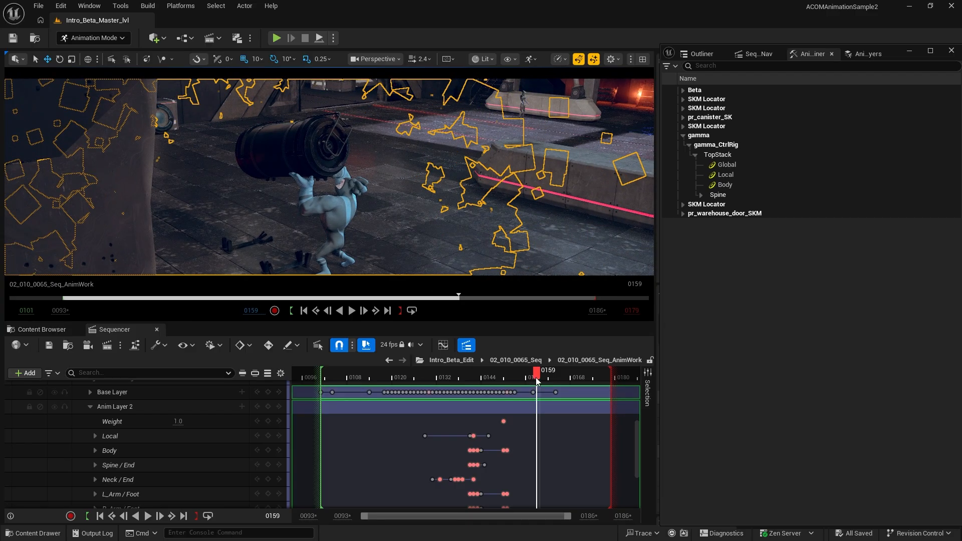
mouse_move(536, 381)
mouse_down()
mouse_move(611, 386)
mouse_move(530, 380)
mouse_move(569, 379)
mouse_move(549, 380)
mouse_up()
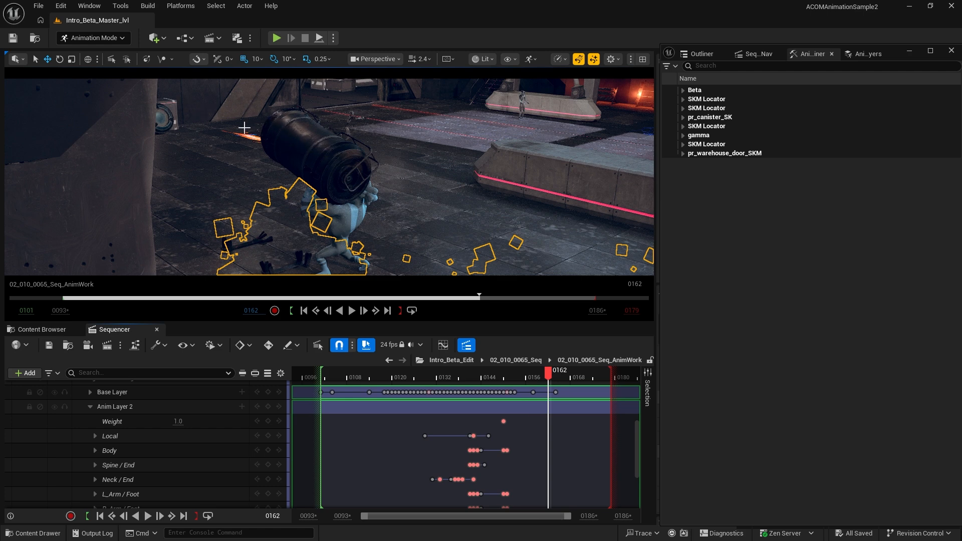
Clear the viewport selection, move the playhead to frame 128, and select gamma's Body track in Anim Layer 2
drag(408, 377, 462, 331)
right_drag(451, 201, 413, 200)
key(Escape)
key(g)
key(g)
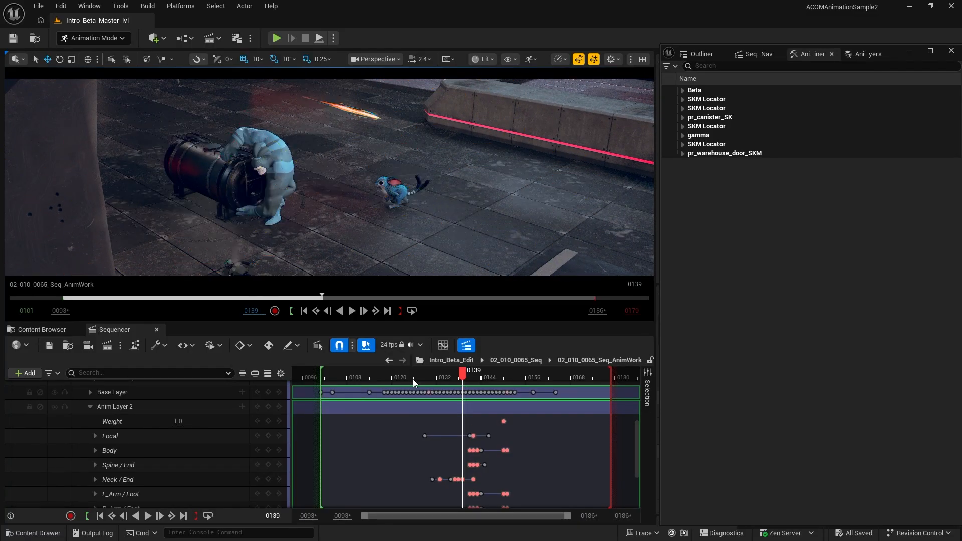
mouse_move(413, 378)
mouse_down()
mouse_move(504, 374)
mouse_move(422, 370)
mouse_up()
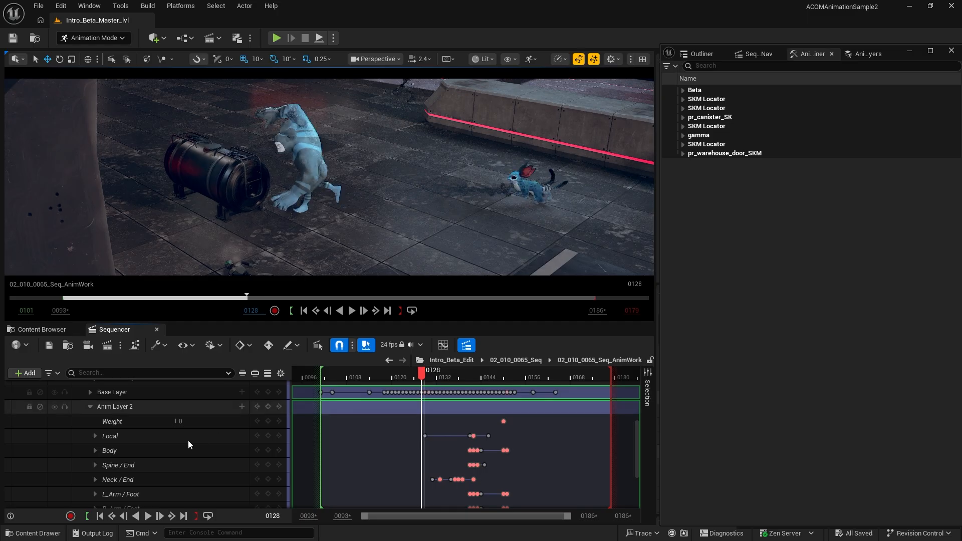
click(132, 447)
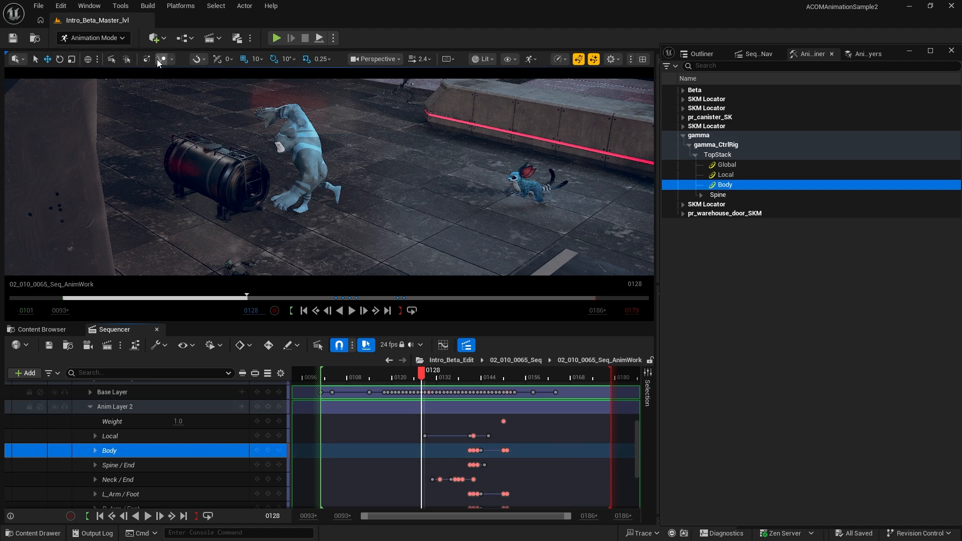
Examine the motion trail options, including path mode, pinning, trail style and the advanced size and colour settings
click(172, 59)
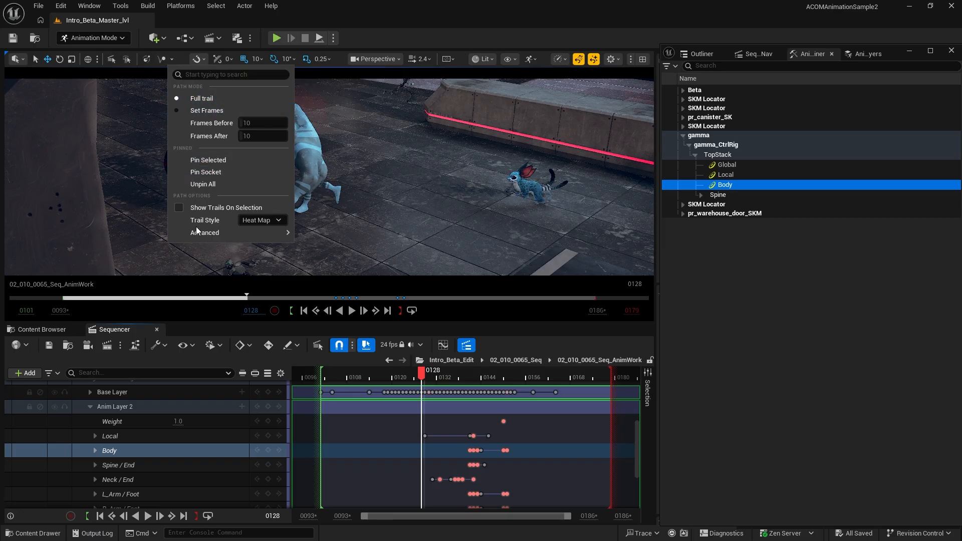
mouse_move(278, 236)
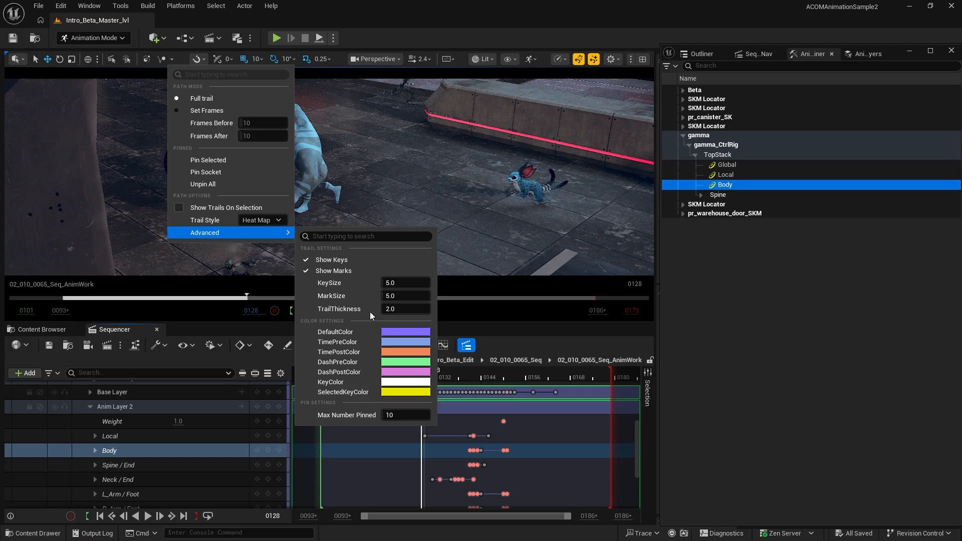
click(173, 59)
click(173, 59)
mouse_move(222, 235)
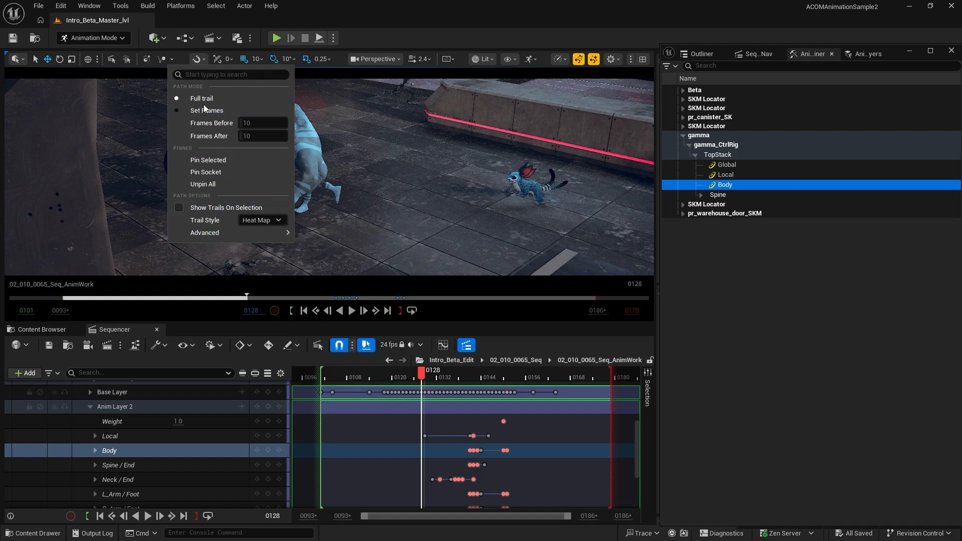
click(171, 59)
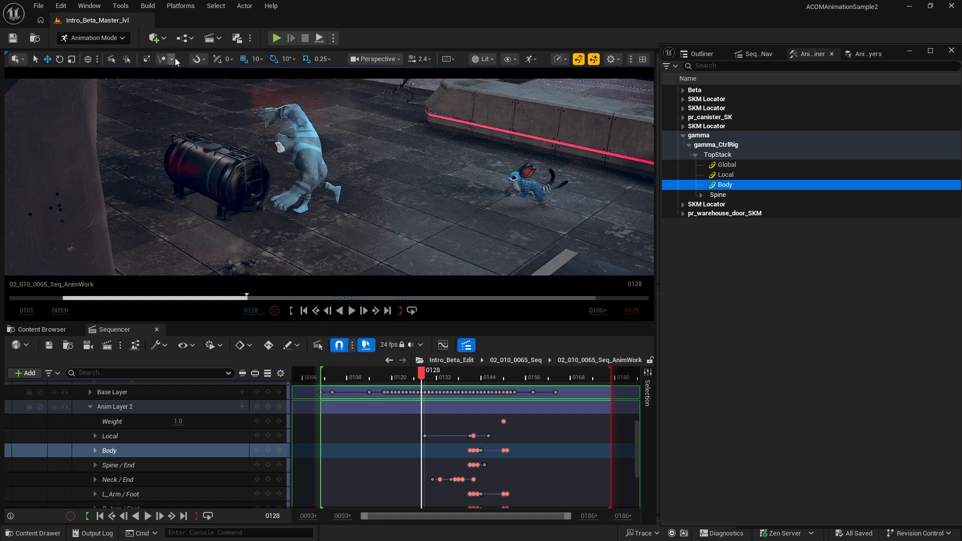
click(173, 59)
click(173, 59)
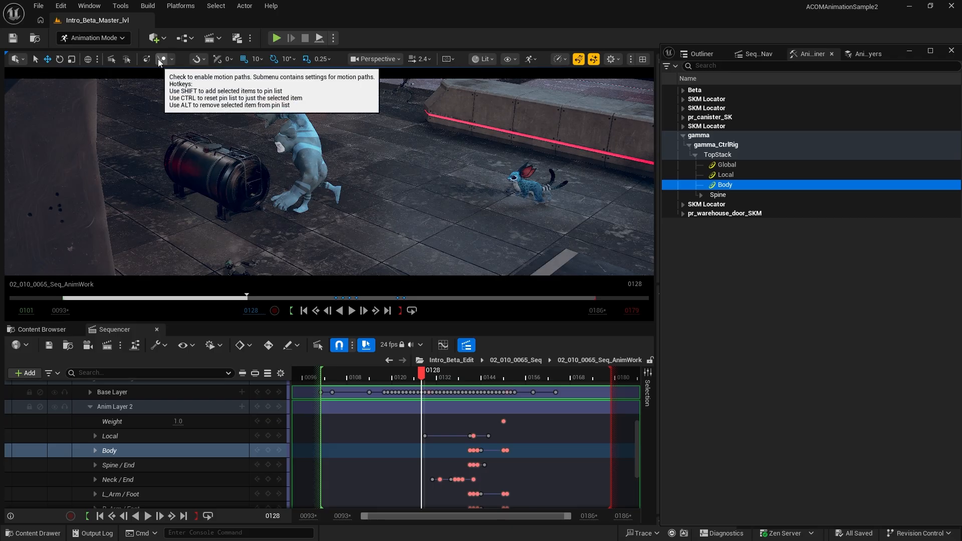
Enable the motion trail for gamma's Body control, set its trail style to Default, and go to frame 127
click(163, 59)
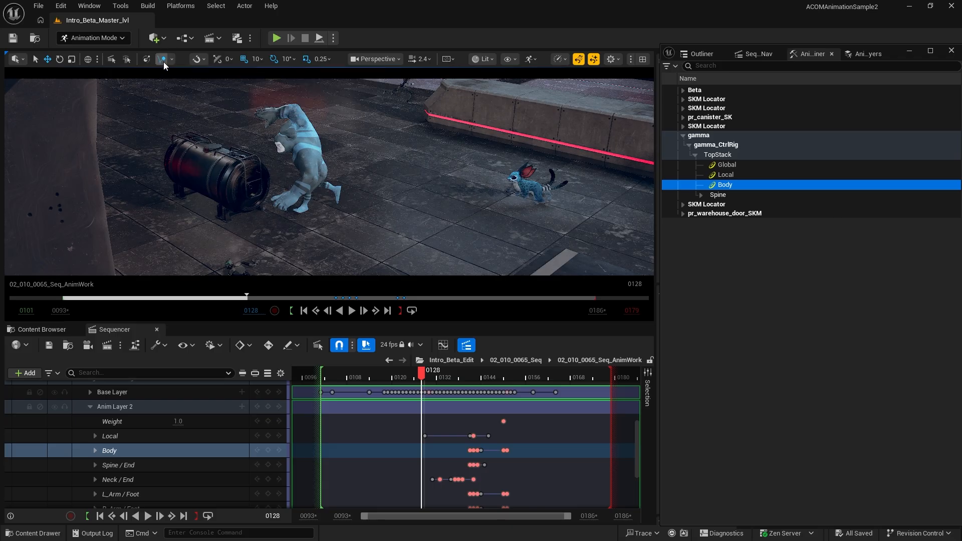
drag(406, 377, 500, 379)
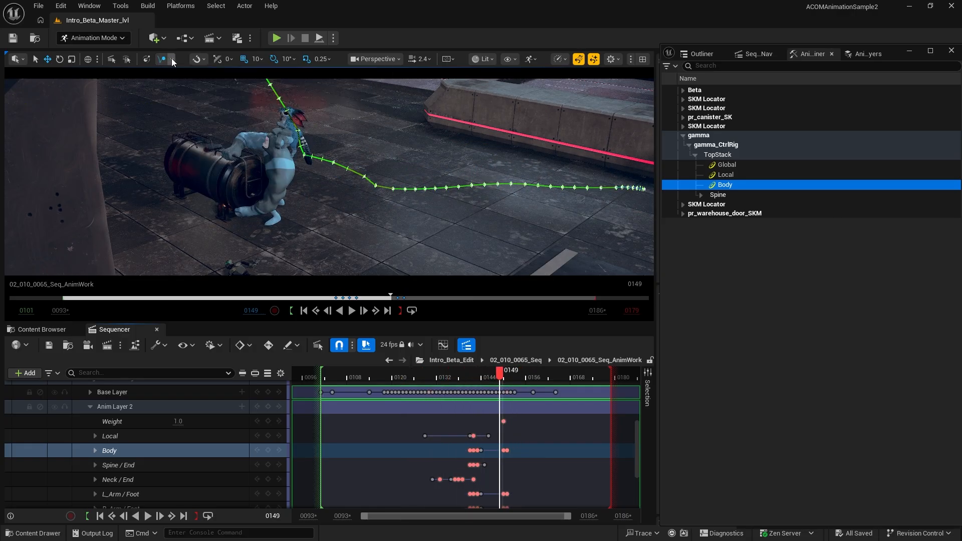
click(171, 59)
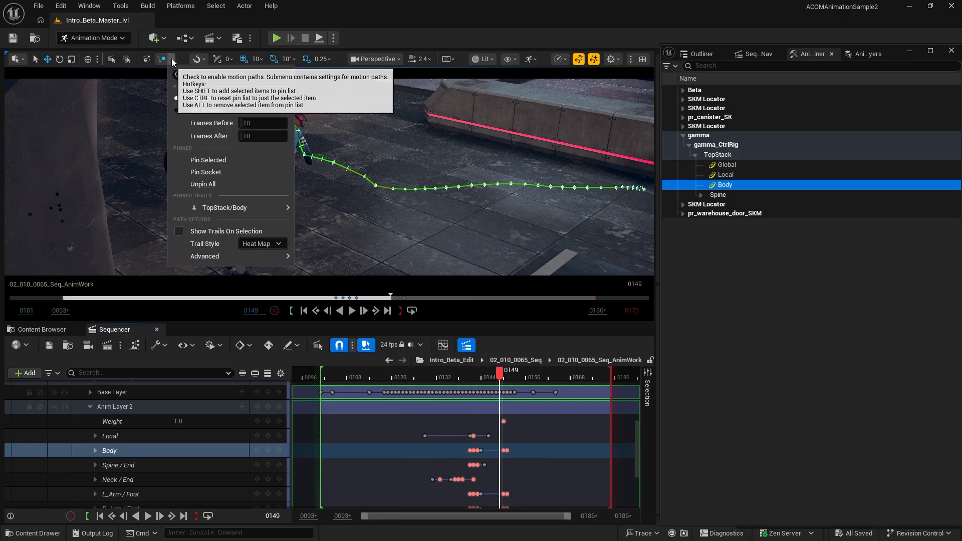
click(270, 244)
click(269, 259)
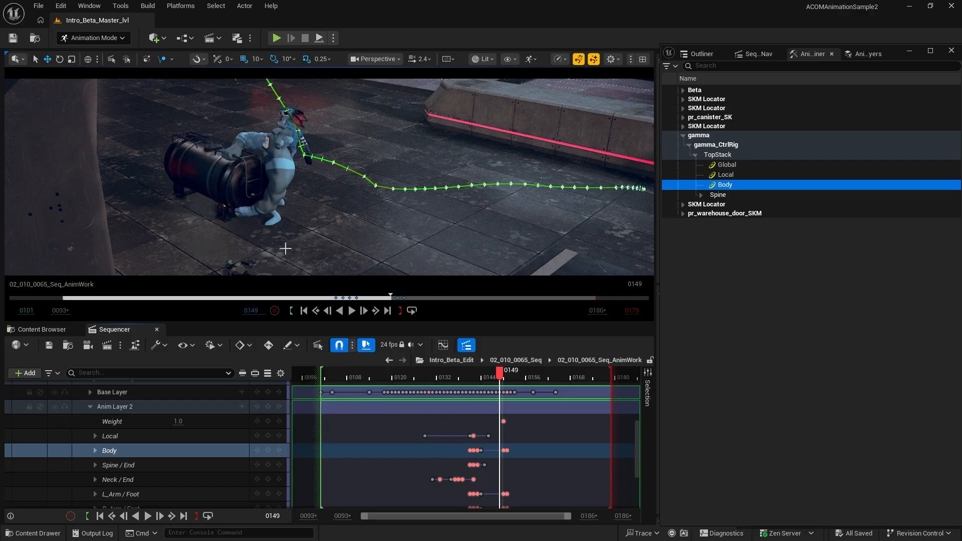
mouse_move(499, 372)
mouse_down()
mouse_move(359, 374)
mouse_move(560, 383)
mouse_move(419, 371)
mouse_up()
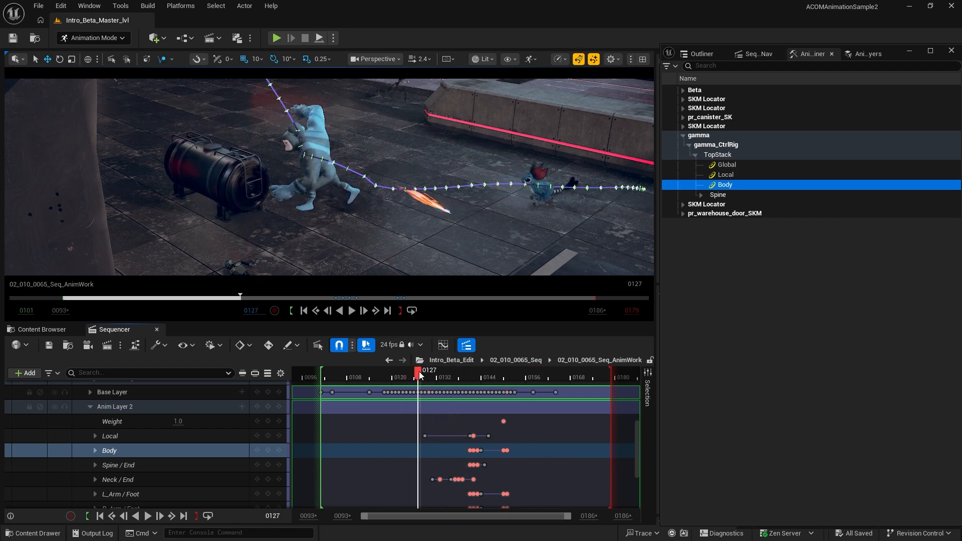
right_drag(329, 177, 301, 180)
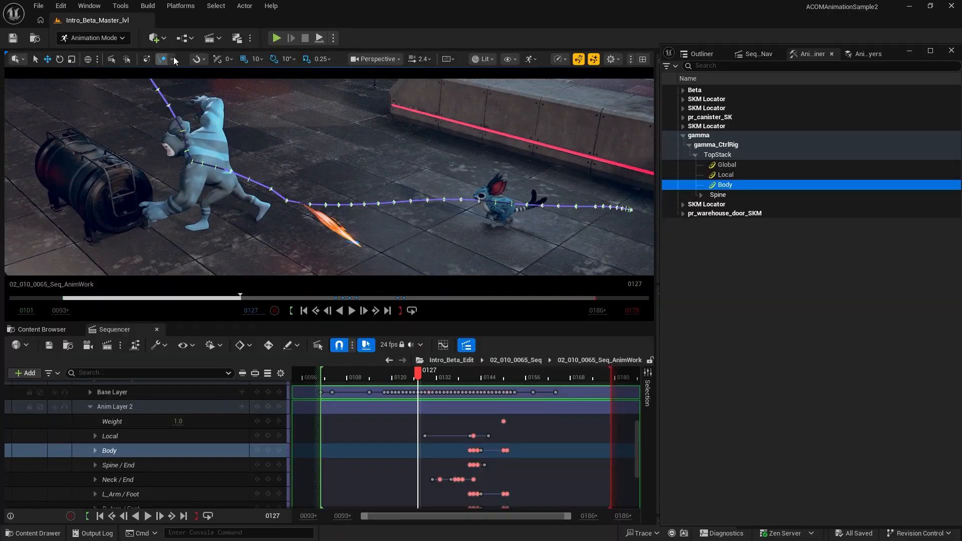
Set the trail style to Dashed and scrub to frame 134 to review it
click(172, 59)
click(335, 244)
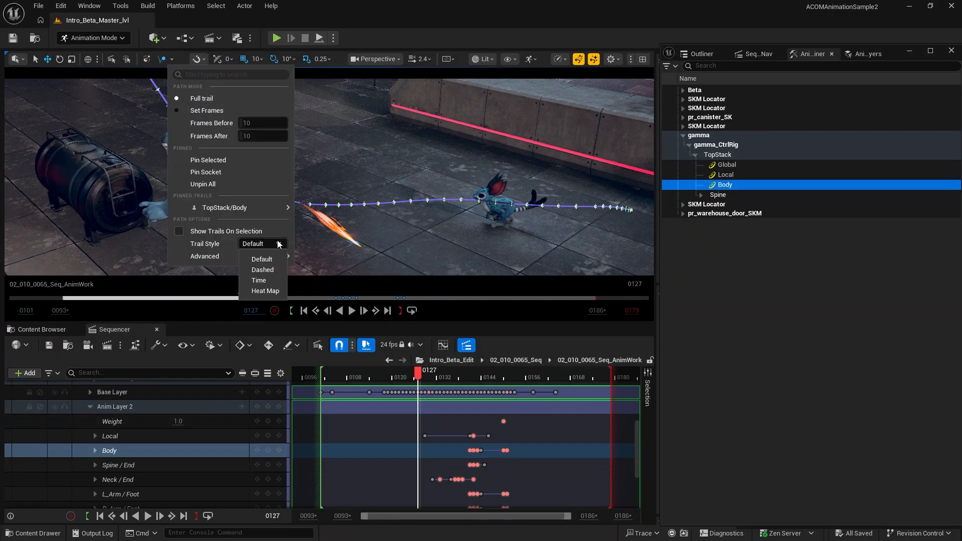
click(265, 268)
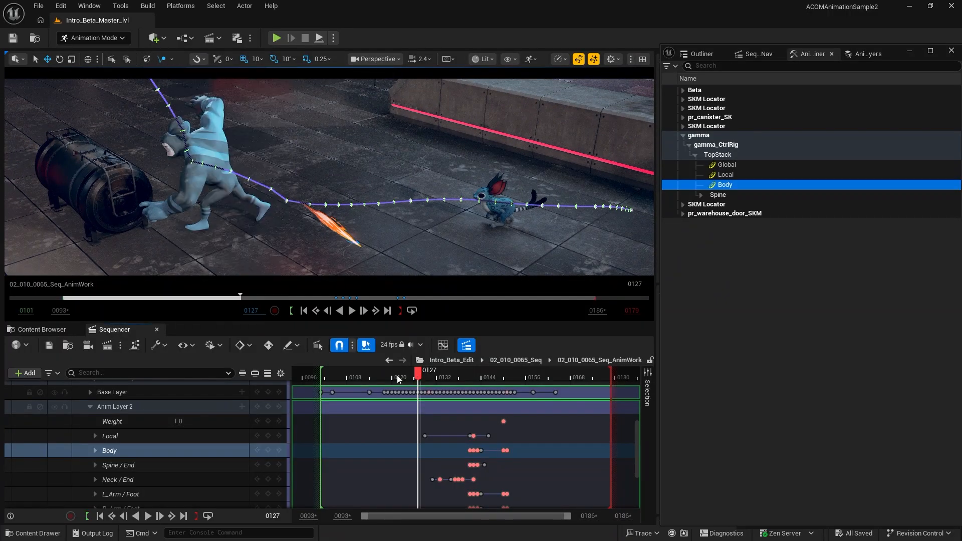
drag(398, 379, 445, 385)
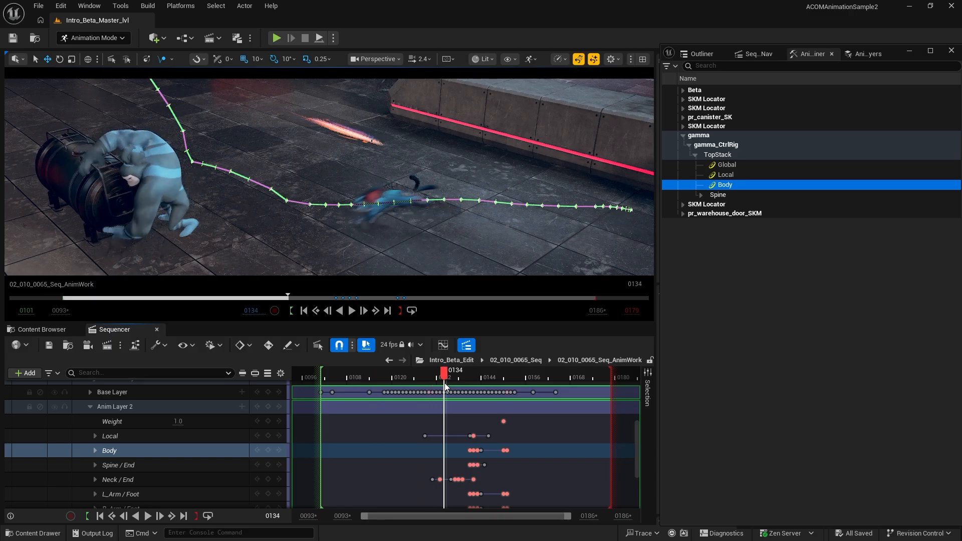
mouse_move(321, 218)
right_down()
mouse_move(301, 202)
mouse_move(316, 226)
mouse_move(309, 234)
mouse_move(537, 220)
mouse_move(546, 256)
mouse_move(531, 265)
mouse_move(381, 201)
mouse_move(351, 220)
mouse_move(301, 200)
mouse_move(166, 193)
mouse_move(225, 156)
mouse_move(241, 130)
mouse_move(221, 193)
mouse_move(248, 225)
mouse_move(293, 213)
mouse_move(451, 229)
mouse_move(436, 218)
mouse_move(226, 228)
mouse_move(311, 206)
mouse_move(353, 207)
mouse_move(318, 216)
right_up()
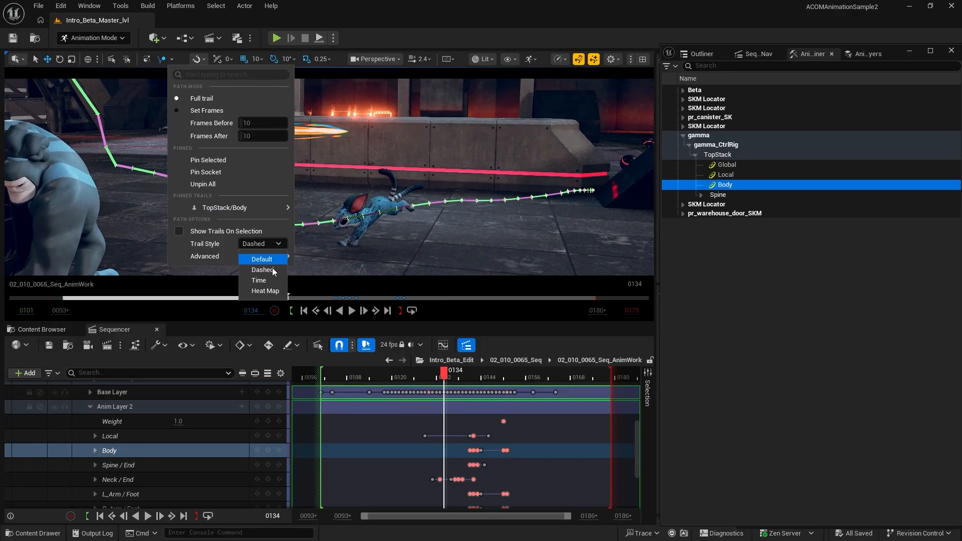
Set the trail style to Time and scrub between frames 133 and 135 to compare the path around the playhead
click(274, 271)
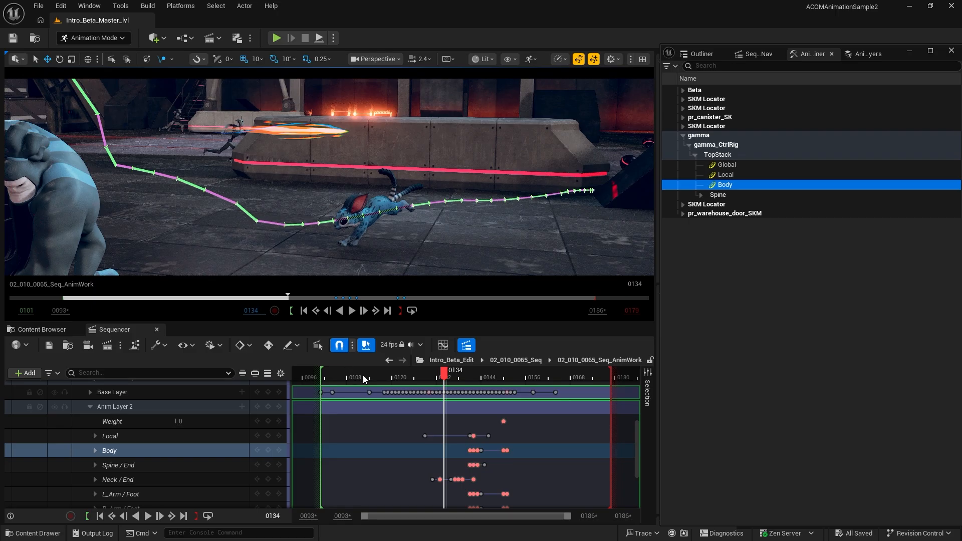
mouse_move(451, 373)
mouse_down()
mouse_move(429, 373)
mouse_move(442, 374)
mouse_up()
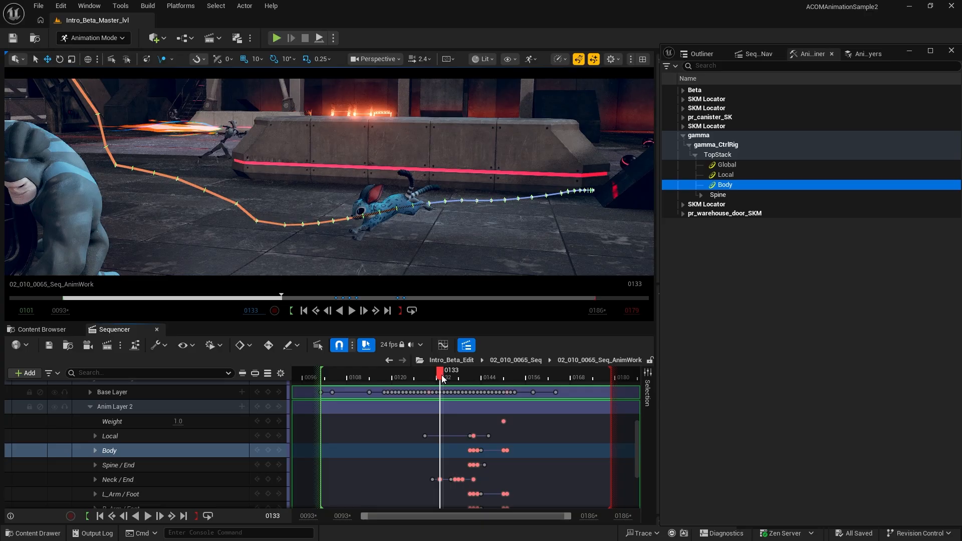
key(Right)
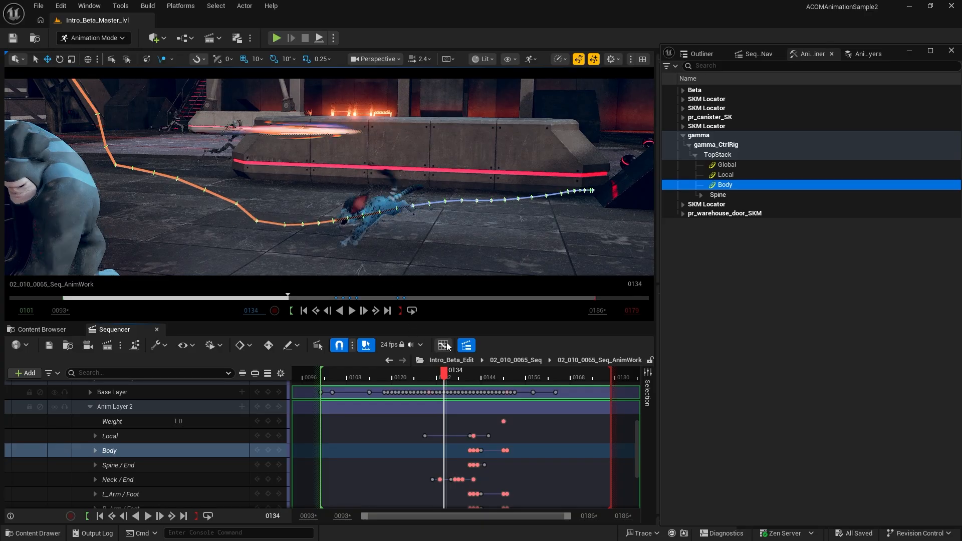
mouse_move(329, 177)
right_down()
mouse_move(311, 100)
mouse_move(324, 110)
mouse_move(335, 185)
right_up()
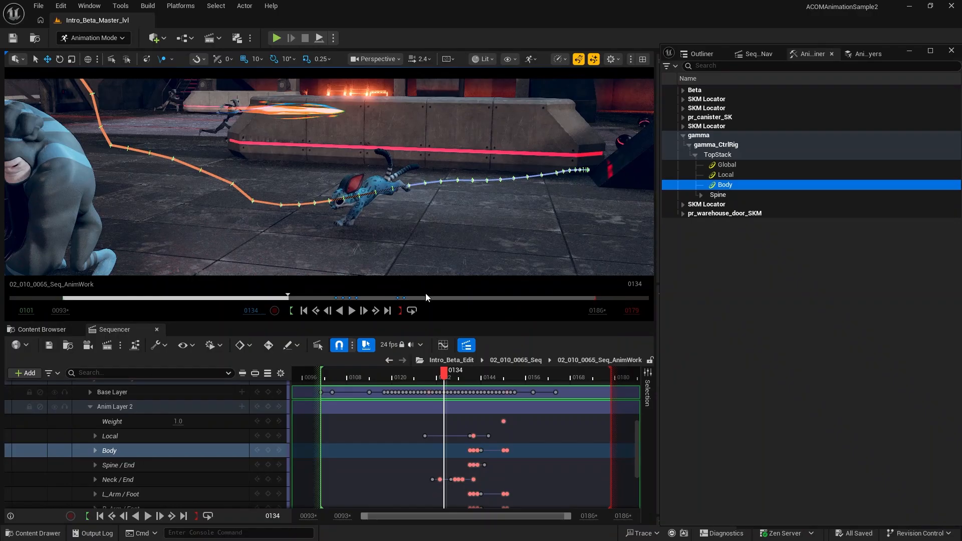
mouse_move(446, 377)
mouse_down()
mouse_move(476, 374)
mouse_move(422, 374)
mouse_move(488, 372)
mouse_move(446, 371)
mouse_move(483, 371)
mouse_move(449, 362)
mouse_up()
Set the trail style to Heat Map and scrub the shot to frame 146
click(166, 59)
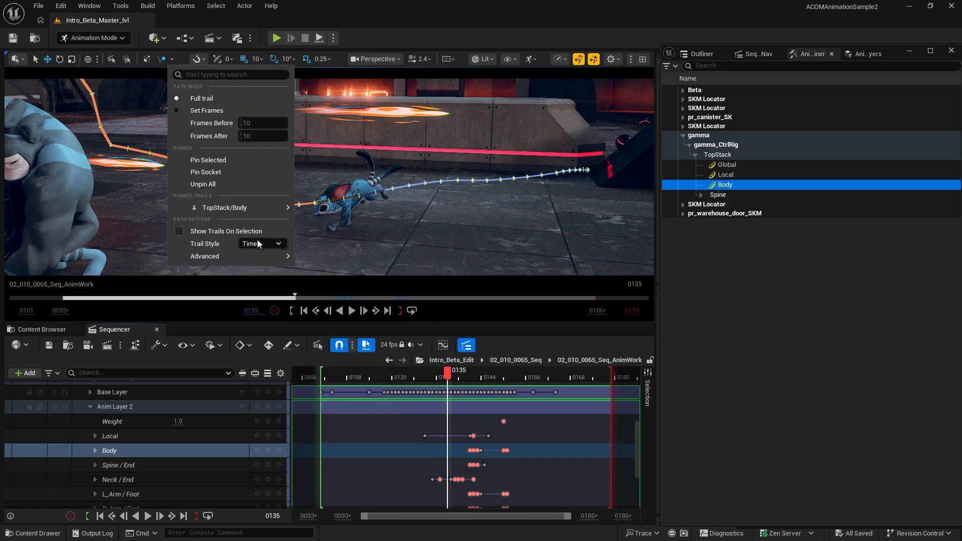
click(267, 244)
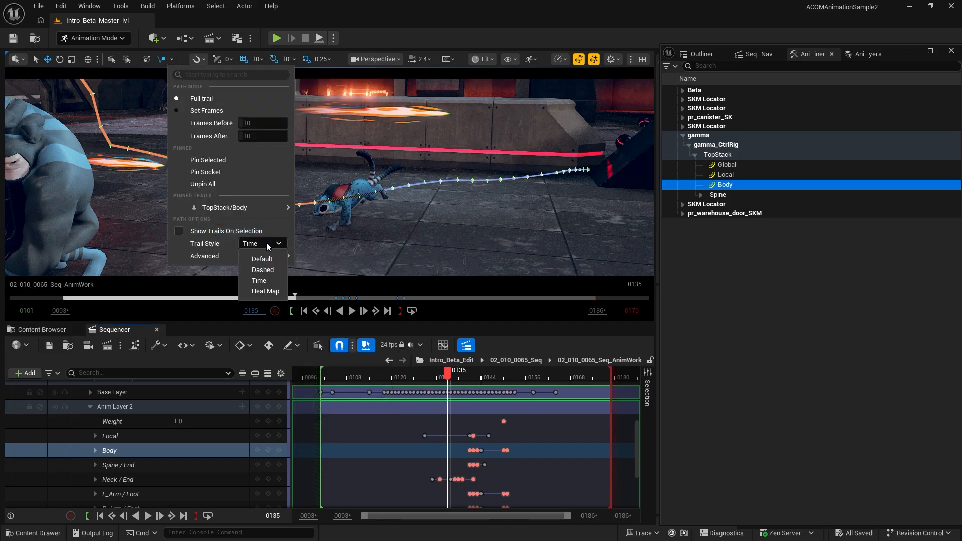
click(272, 294)
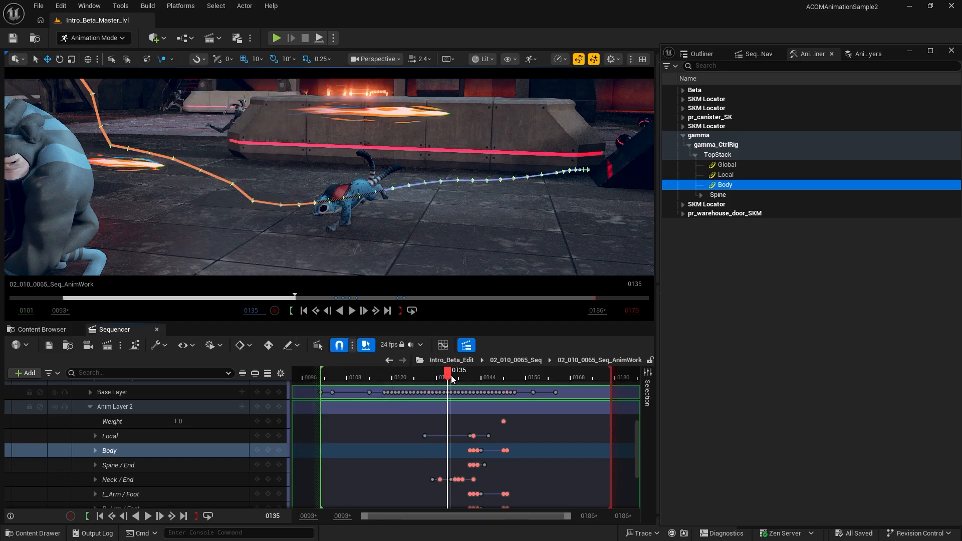
drag(450, 375, 489, 379)
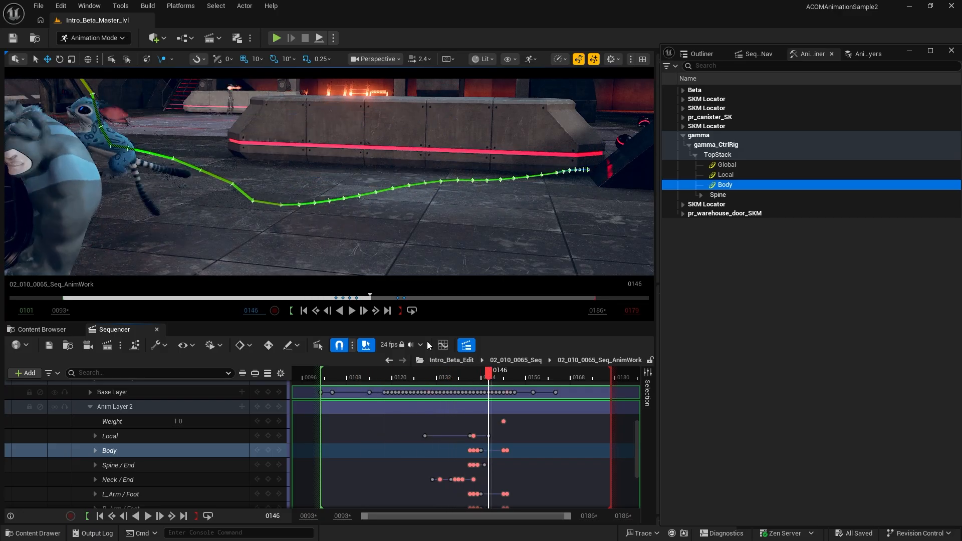
Examine the heat map trail along the character's full path, scrubbing through frames 108, 160 and 147
right_drag(265, 241, 232, 205)
drag(367, 372, 536, 333)
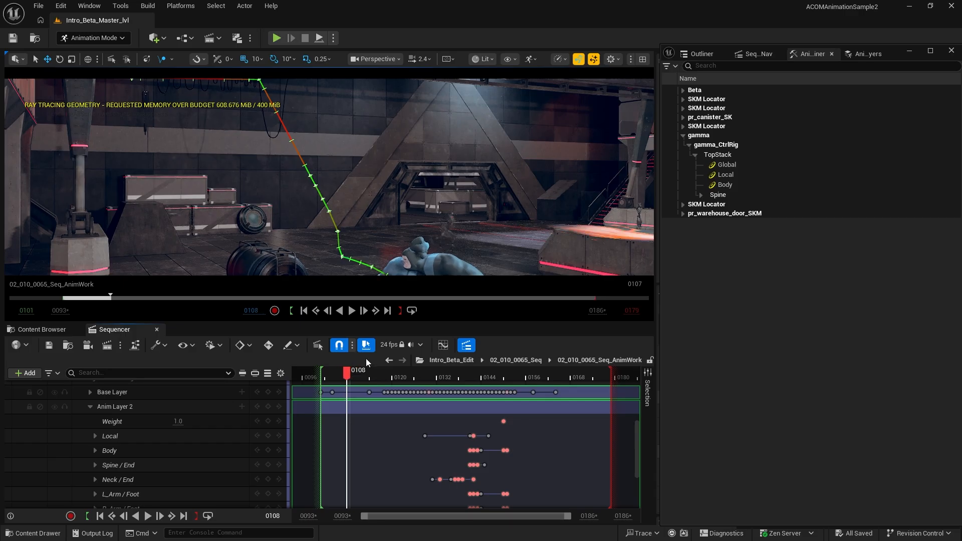
right_drag(329, 177, 320, 153)
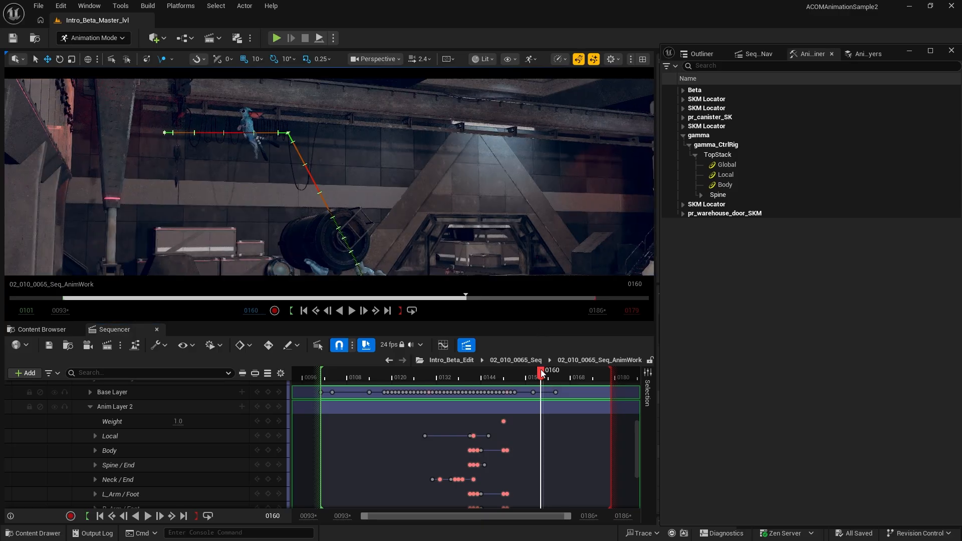
drag(524, 380, 467, 342)
right_drag(330, 176, 371, 234)
key(w)
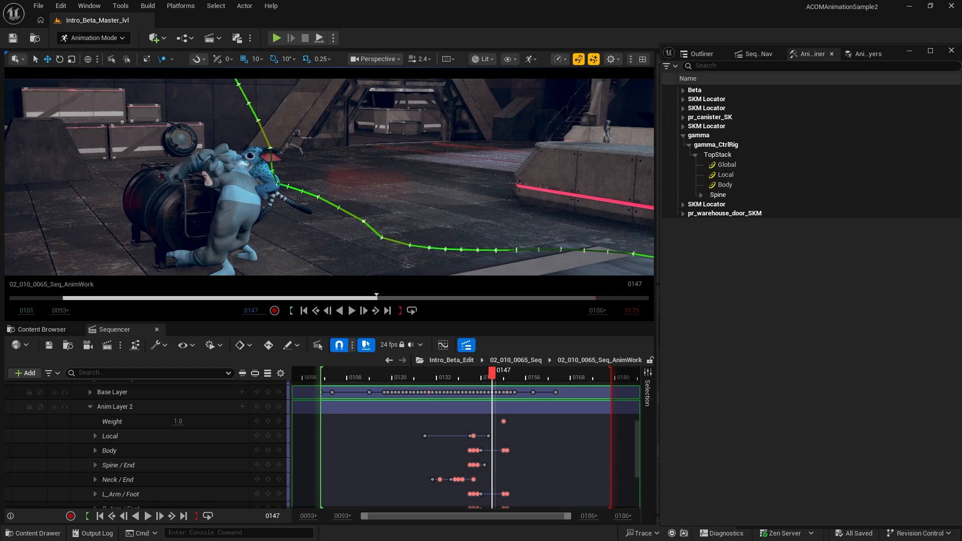
Turn on Space for the pinned TopStack/Body trail, pick the smoke effect's Sprite component as reference, and scrub to frame 135
right_drag(280, 255, 332, 263)
click(167, 61)
mouse_move(283, 208)
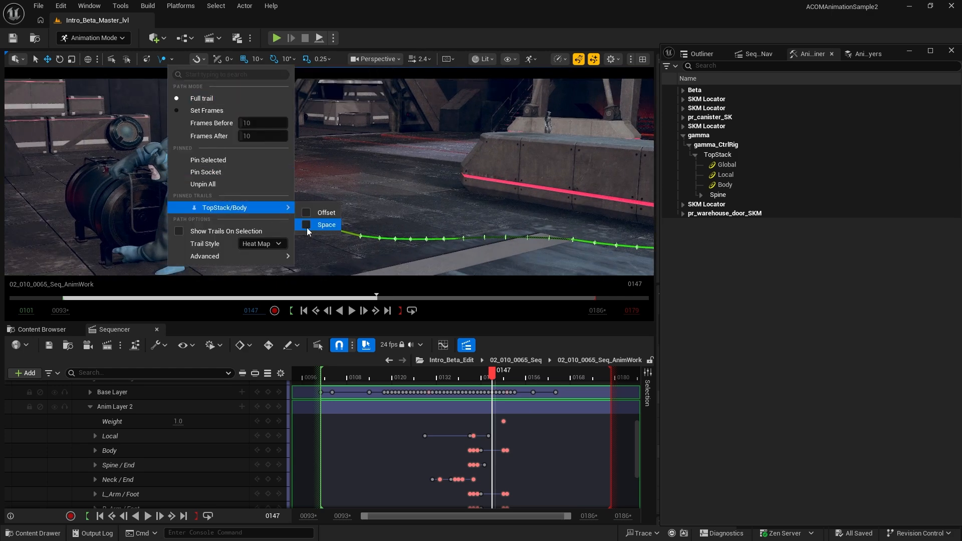
click(325, 224)
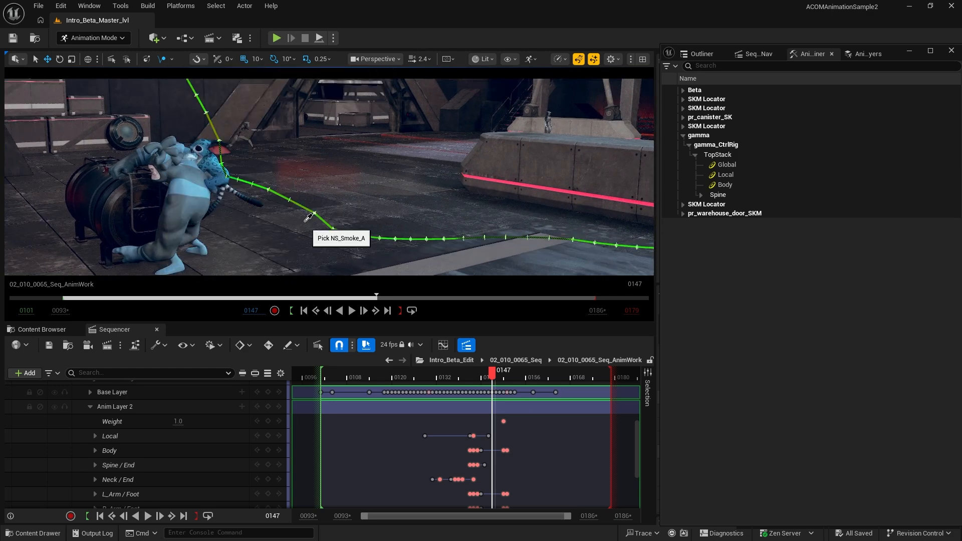
click(157, 198)
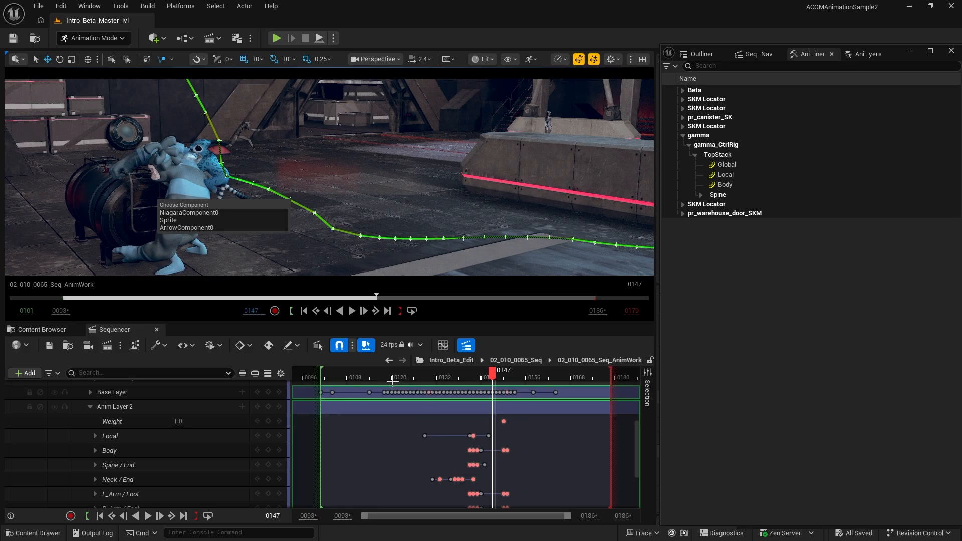
click(167, 221)
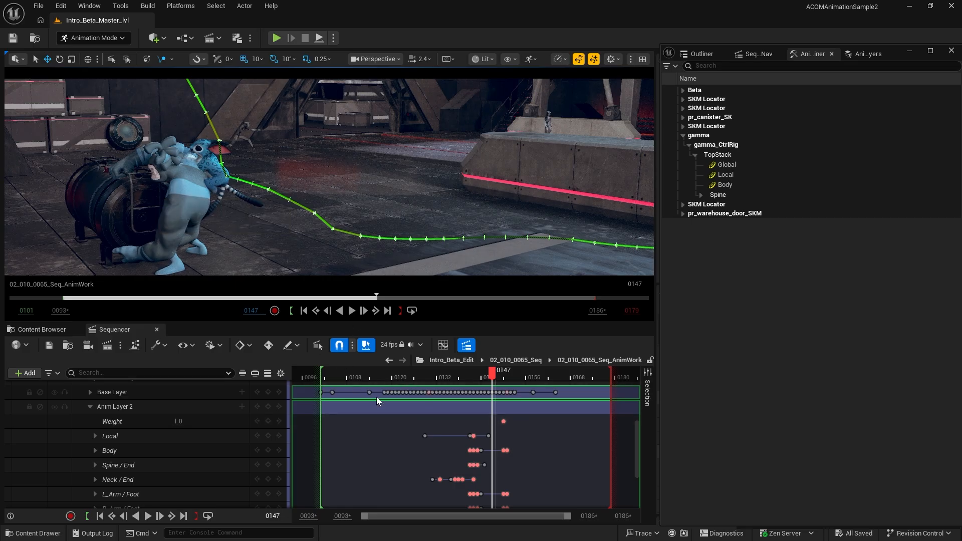
drag(381, 378, 440, 382)
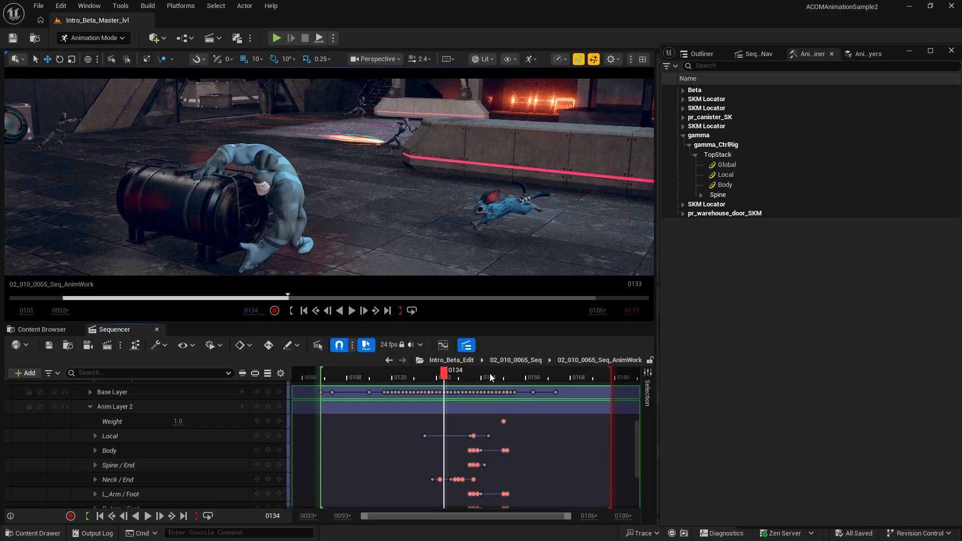
mouse_move(445, 376)
mouse_down()
mouse_move(517, 385)
mouse_move(449, 381)
mouse_up()
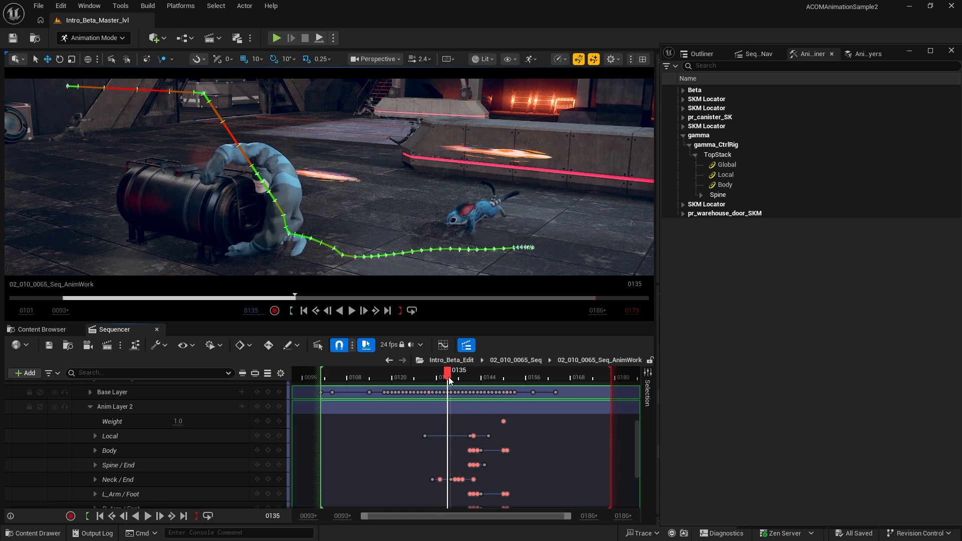
Turn off Space for the pinned TopStack/Body trail, with the Body control selected and the playhead at frame 138
click(171, 59)
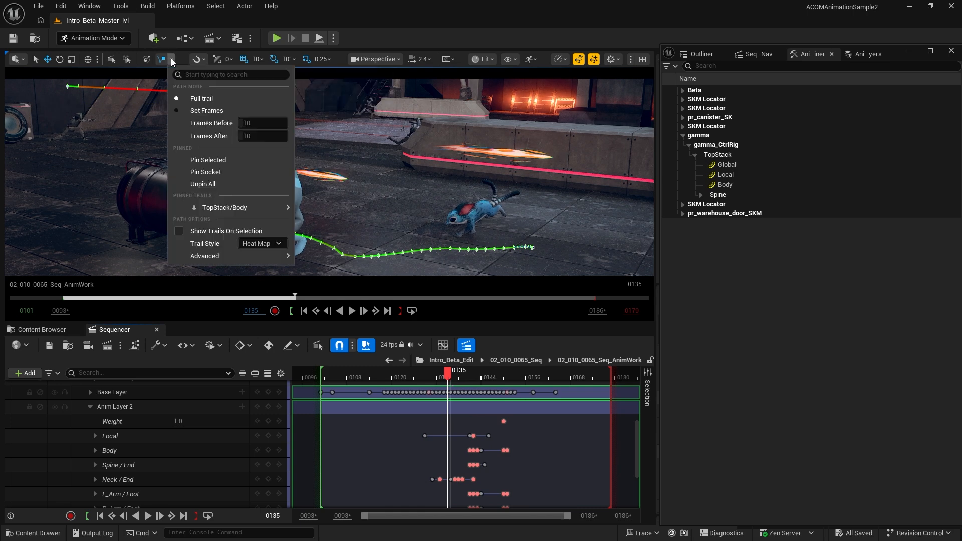
mouse_move(284, 211)
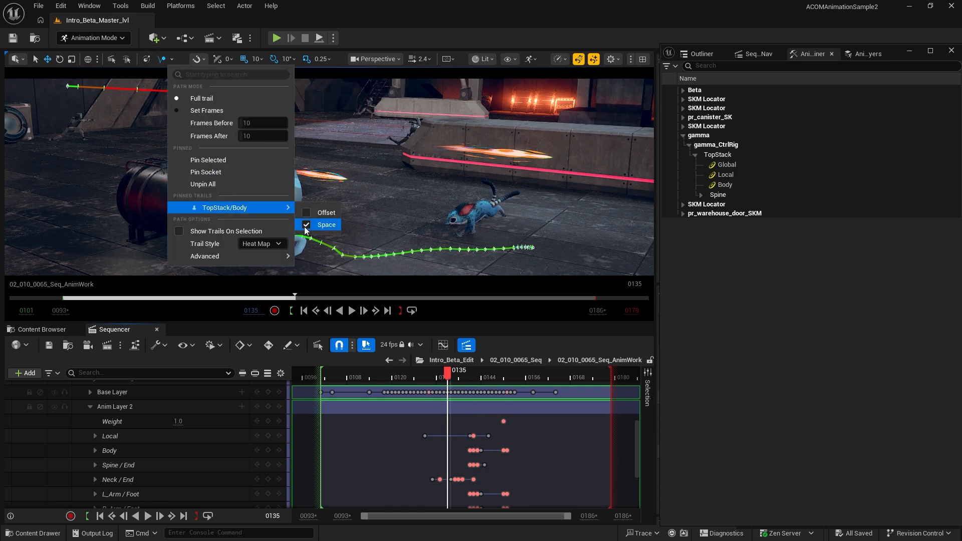
click(391, 382)
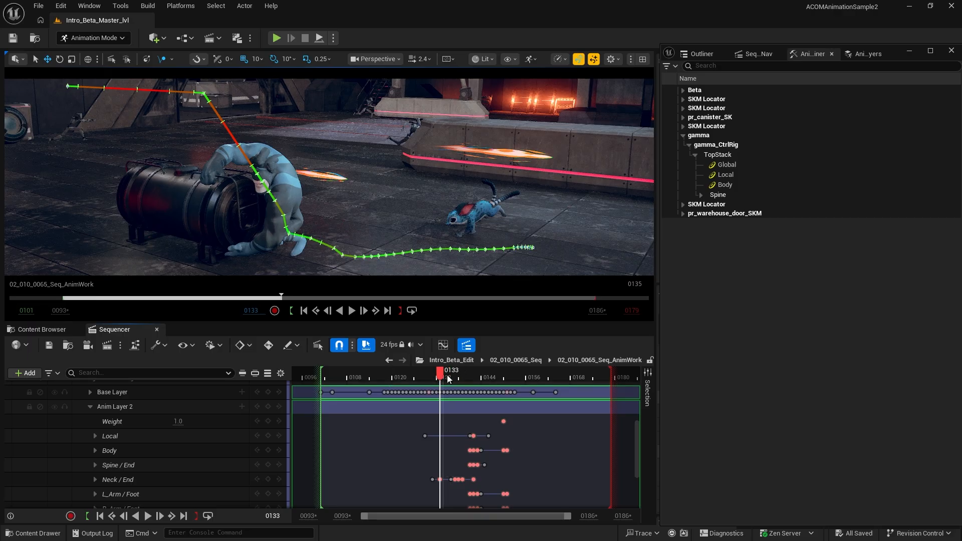
drag(441, 372, 461, 373)
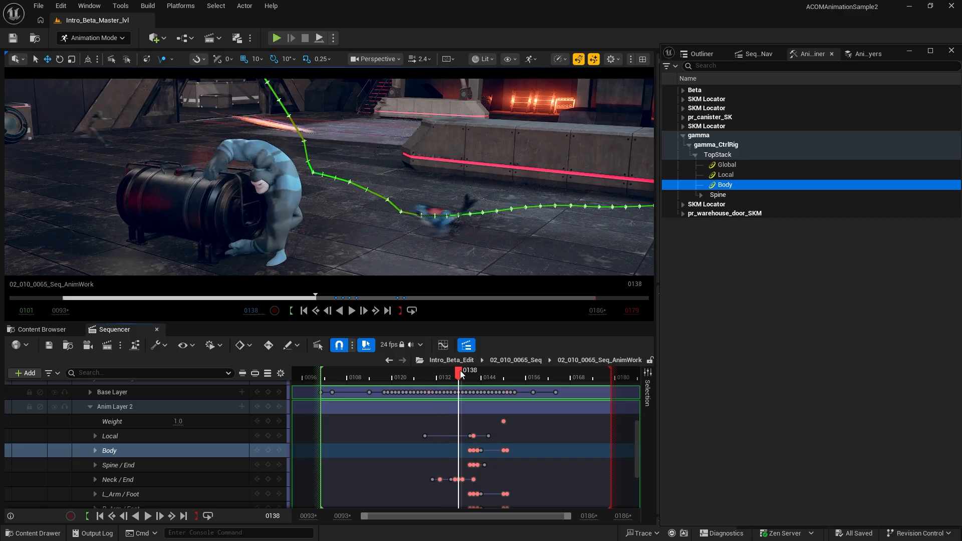
Turn on Offset for the pinned TopStack/Body trail, move the trail upward from frame 133, and scrub the shot to check it
click(173, 60)
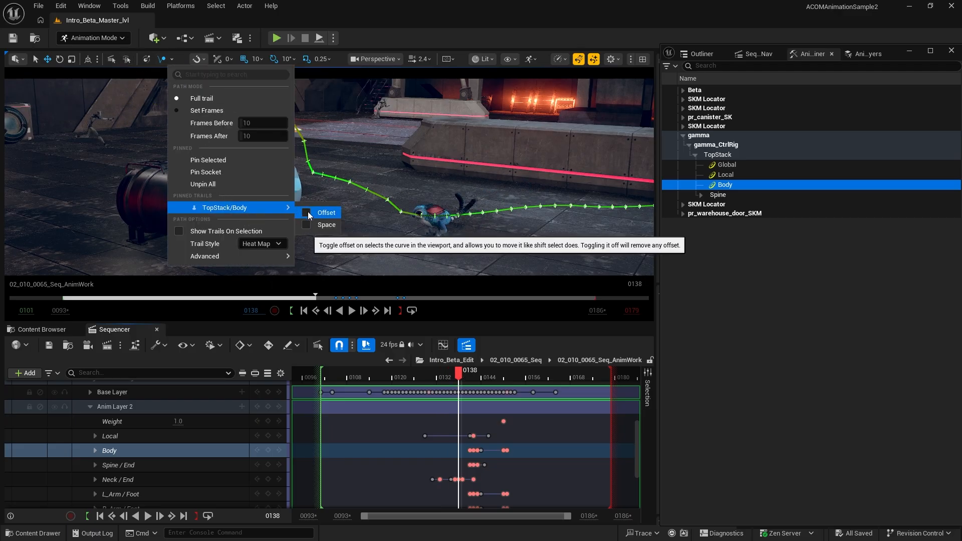
click(328, 214)
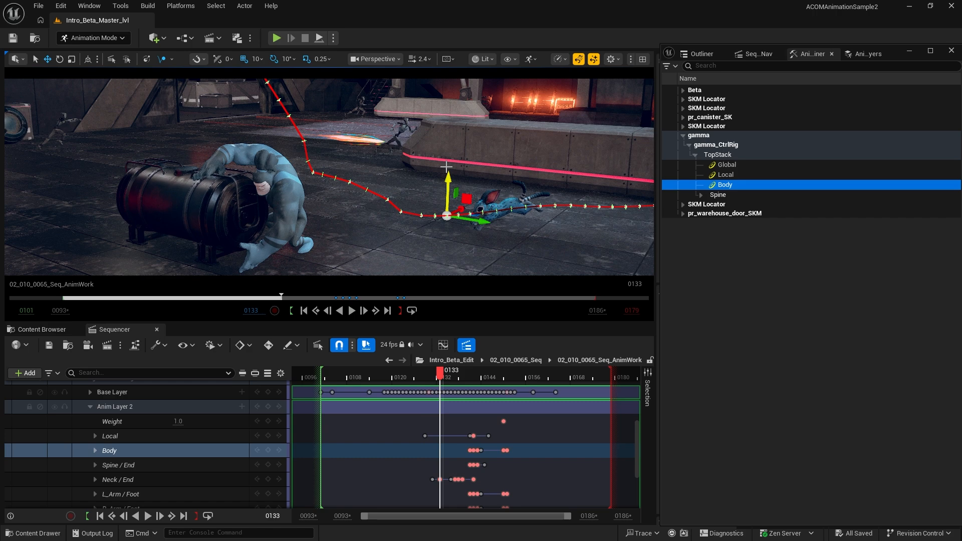
drag(446, 167, 438, 96)
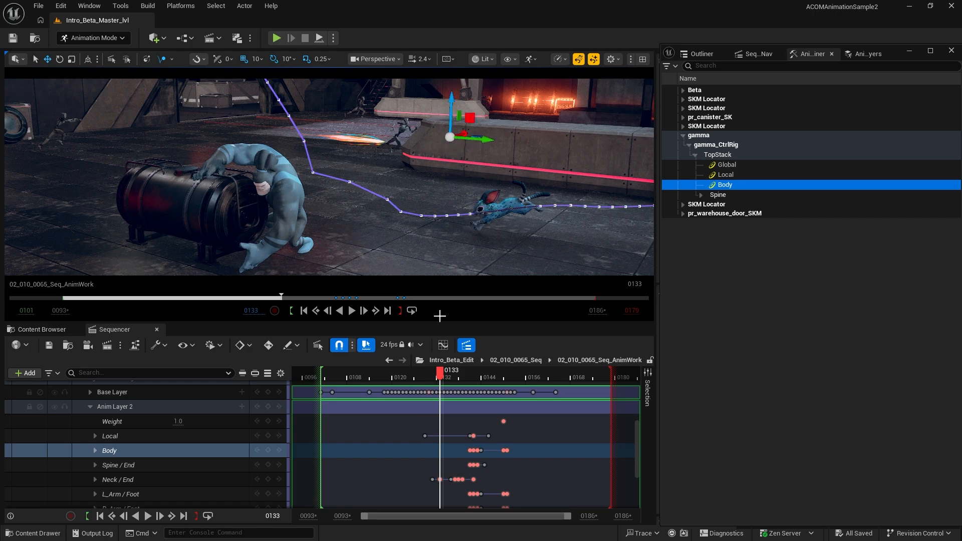
drag(382, 377, 489, 362)
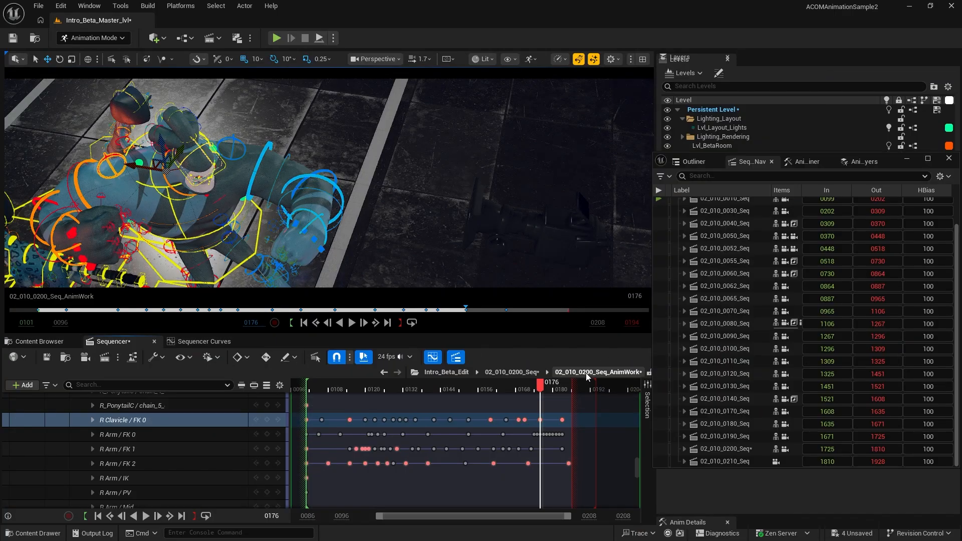
Scrub the shot to frame 180 and open the curve editor for the R Clavicle / FK 0 control
drag(350, 389, 553, 398)
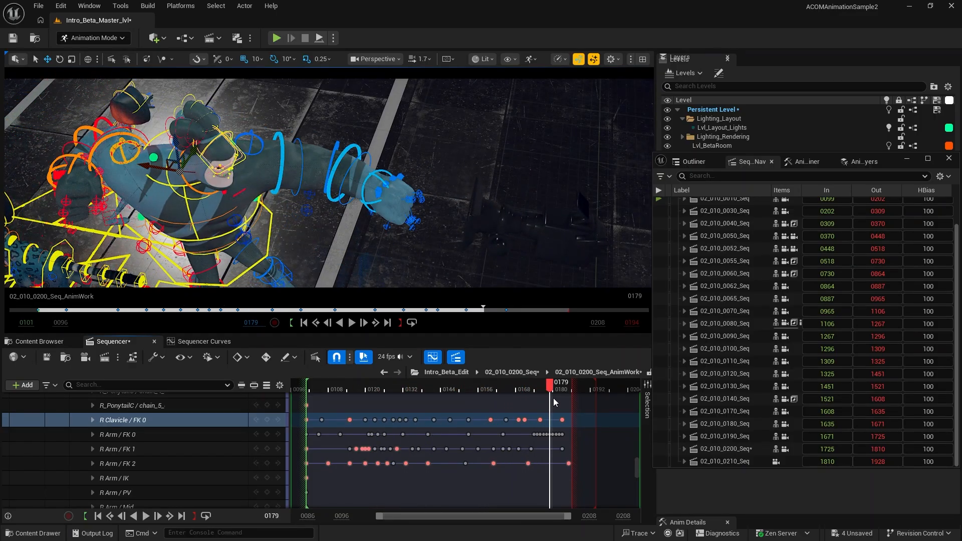
click(433, 358)
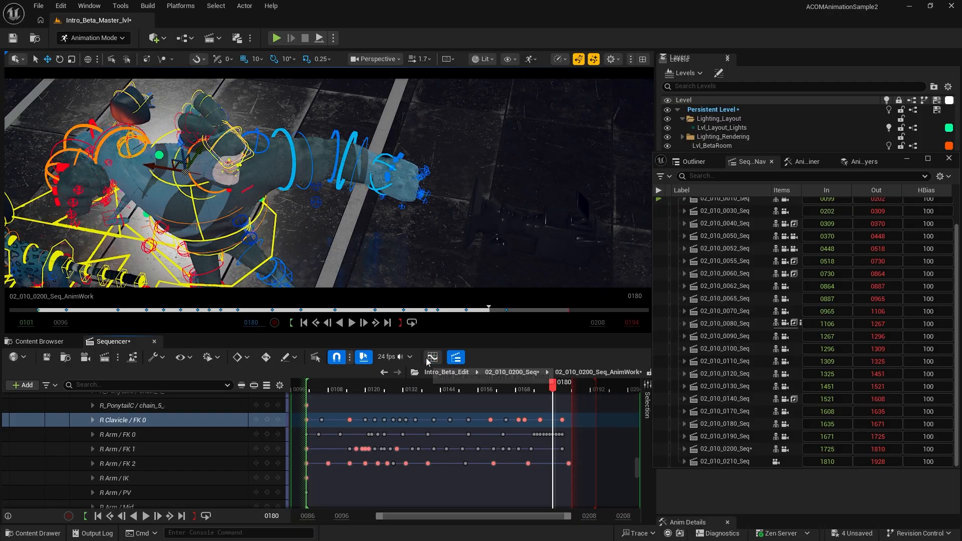
click(433, 358)
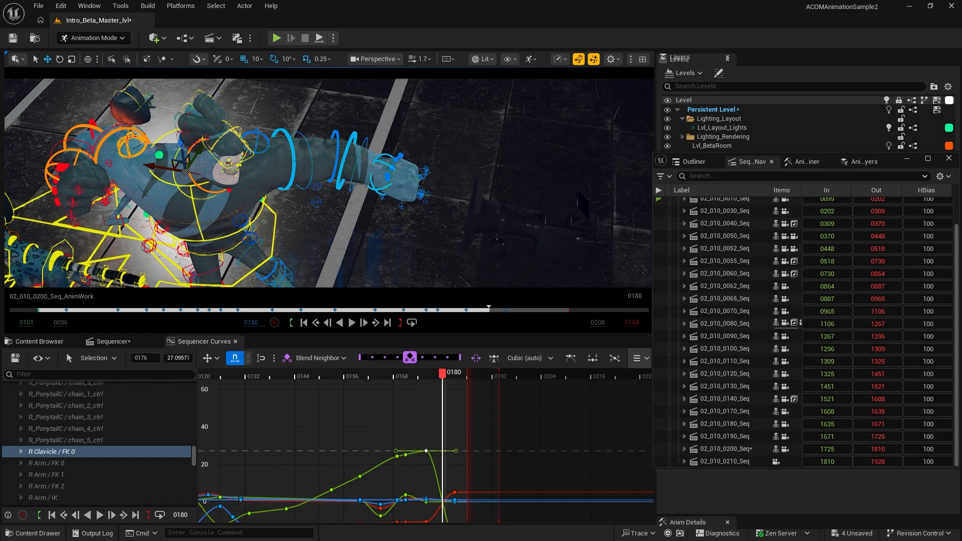
Select R Arm Lower Twist / Mid, move to frame 124, add R Arm Upper Twist / Mid and neighbouring upper-body controls, and frame their curves
click(68, 140)
drag(471, 376, 383, 379)
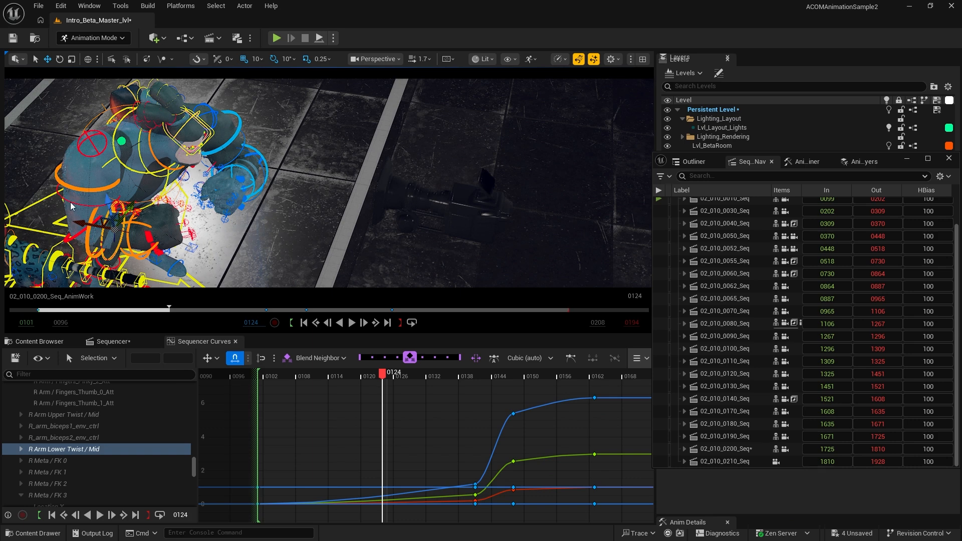
ctrl+click(180, 133)
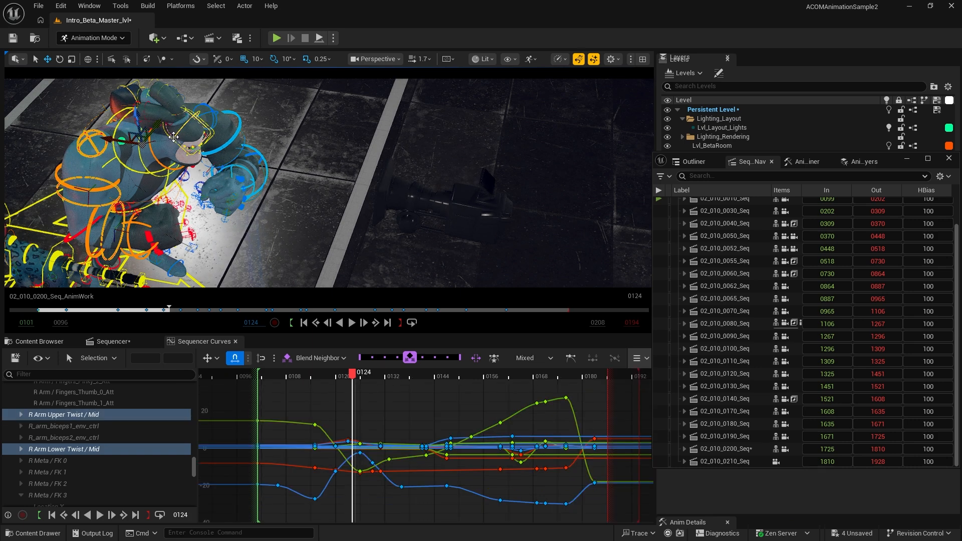
ctrl+click(175, 139)
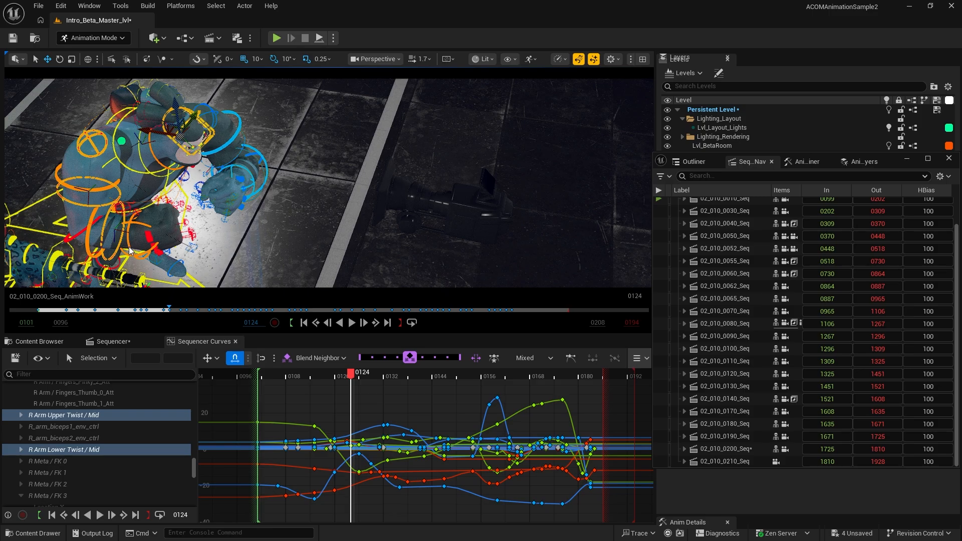
key(f)
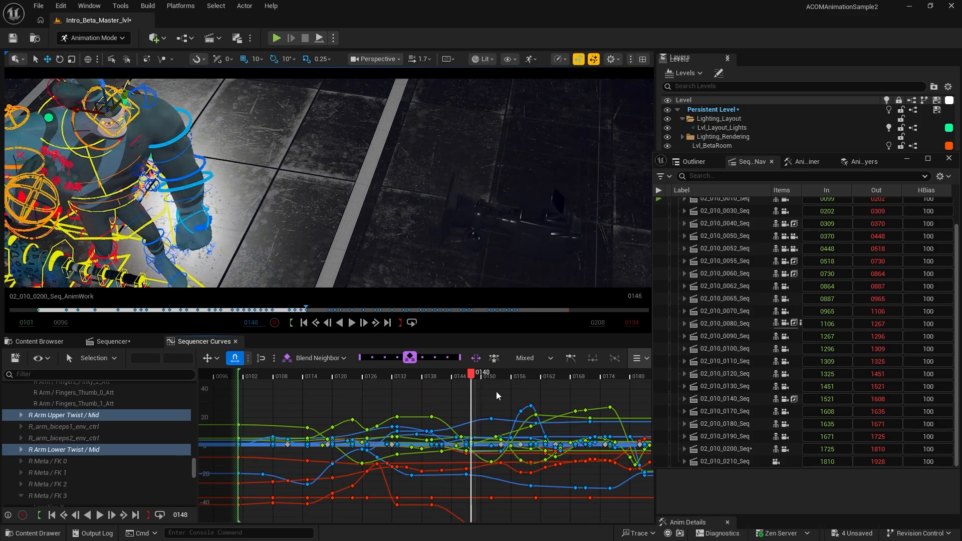
Move to frame 178 and lower the peak key at frame 176 to about 25.43 with Blend Neighbor
drag(497, 396, 623, 411)
click(610, 408)
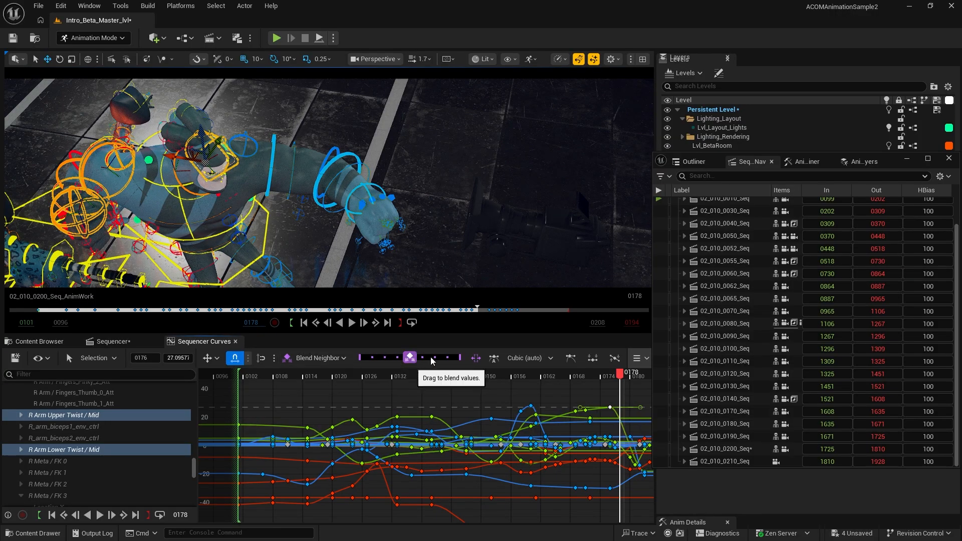
drag(431, 361, 367, 358)
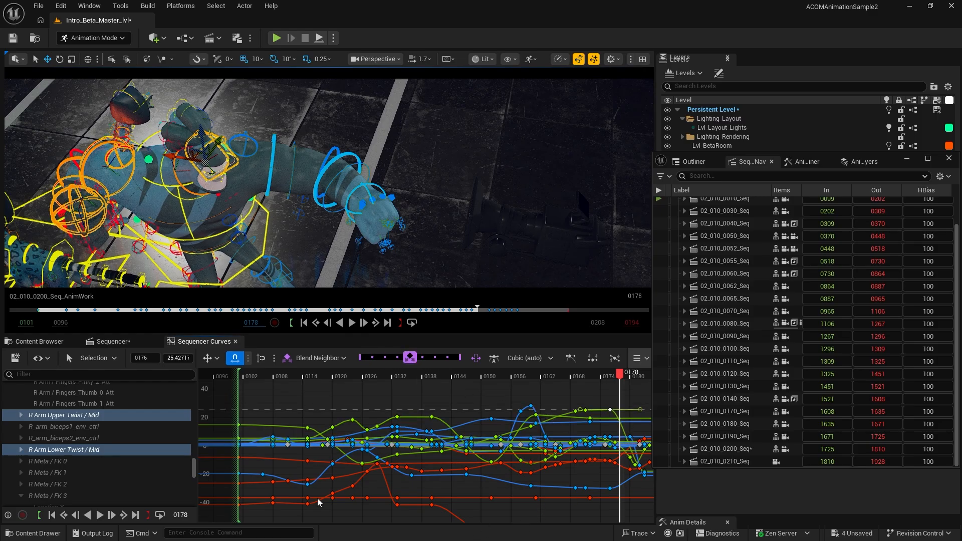
Inspect the curves around frame 178 and display them in Stacked View Mode
scroll(319, 497, up, 12)
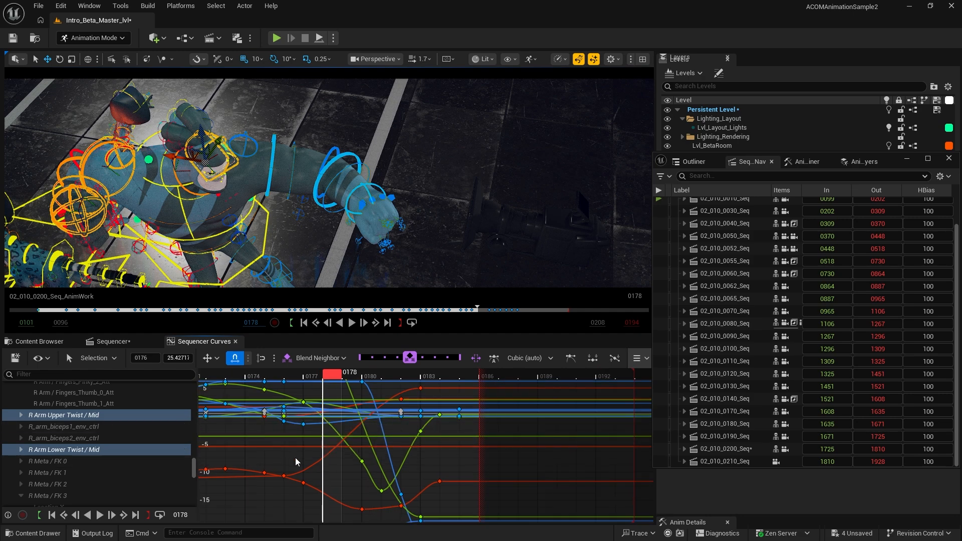
alt+middle_drag(296, 458, 395, 503)
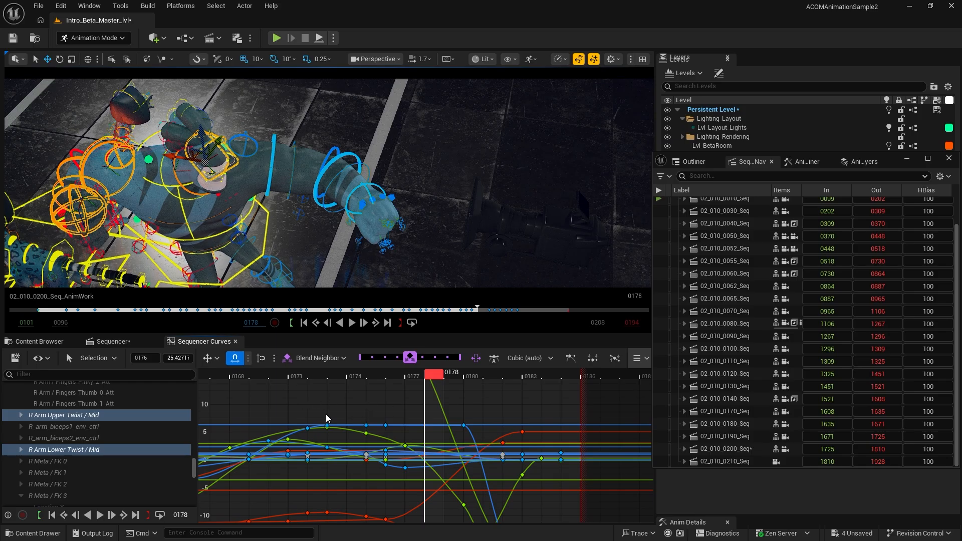
click(45, 359)
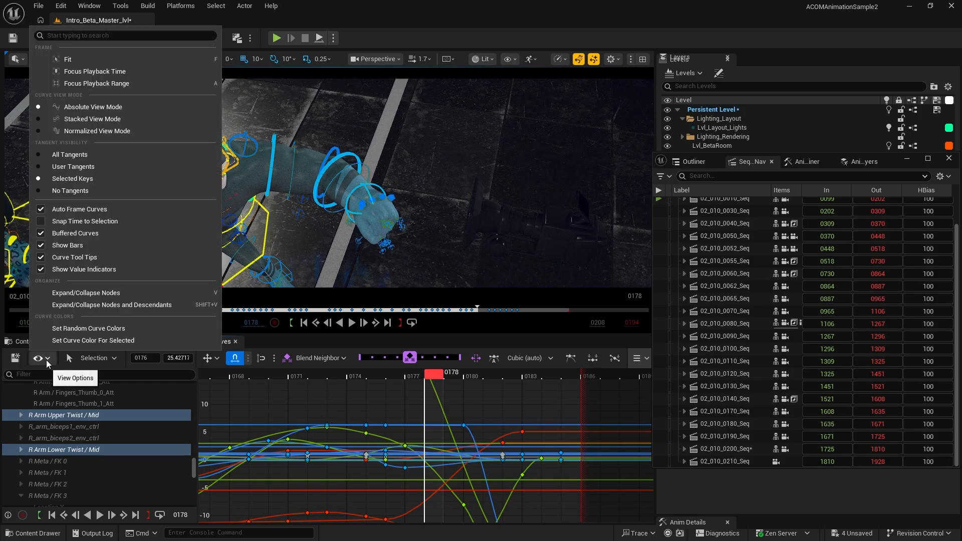
click(89, 119)
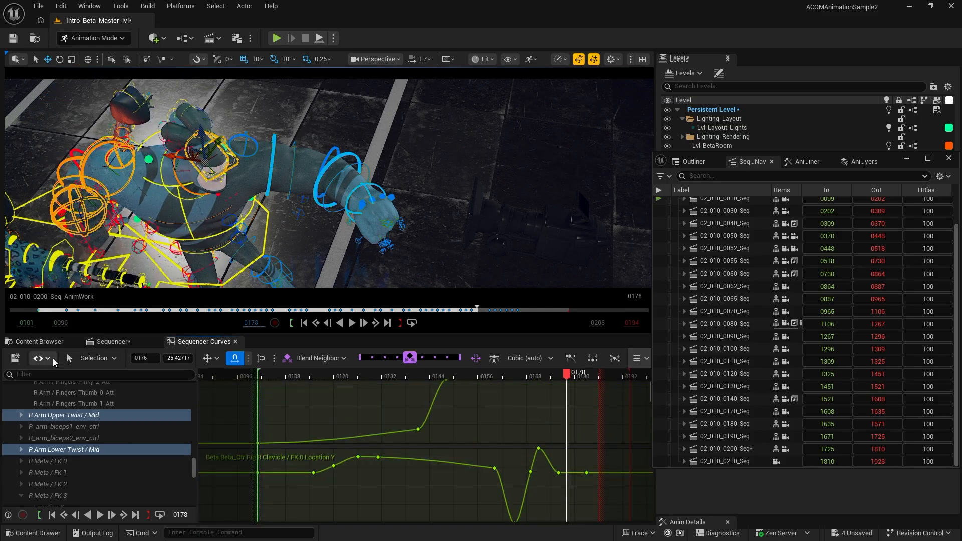
Display the curves in Normalized View Mode and examine them around frame 178
click(45, 358)
click(75, 130)
scroll(489, 438, up, 3)
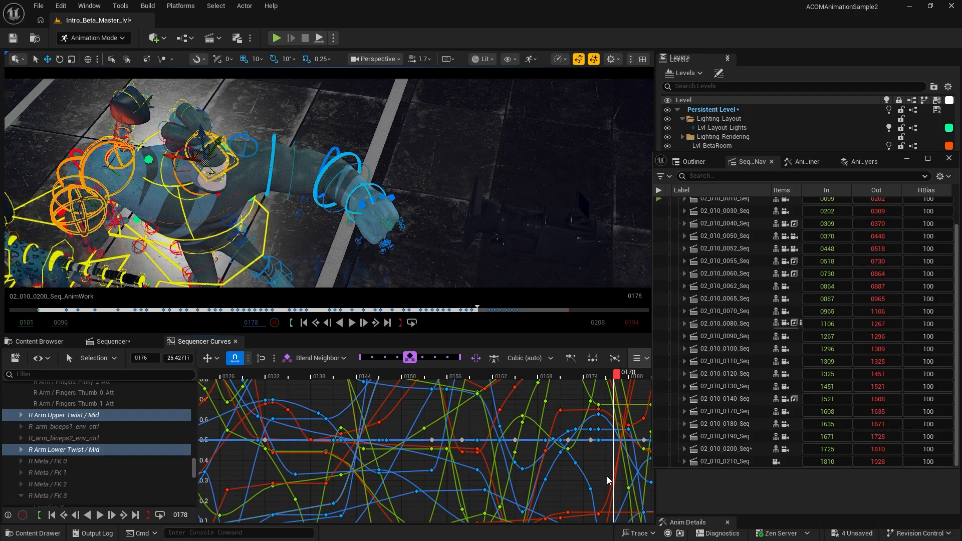
scroll(556, 453, down, 6)
scroll(562, 447, up, 5)
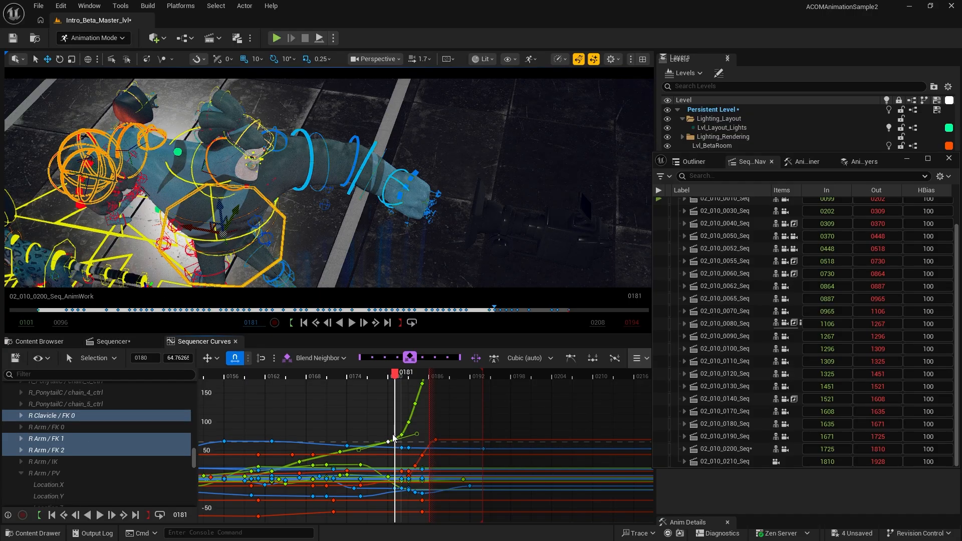
Move to frame 177 and use Blend Neighbor on the Body Location.Y key at frame 180, first upward, finally down to about 47.65
click(382, 376)
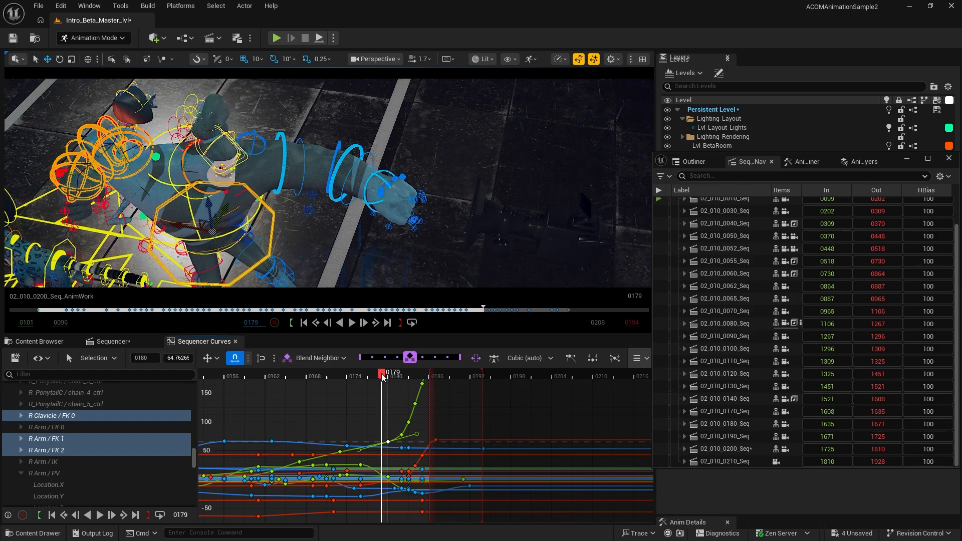
drag(382, 376, 372, 376)
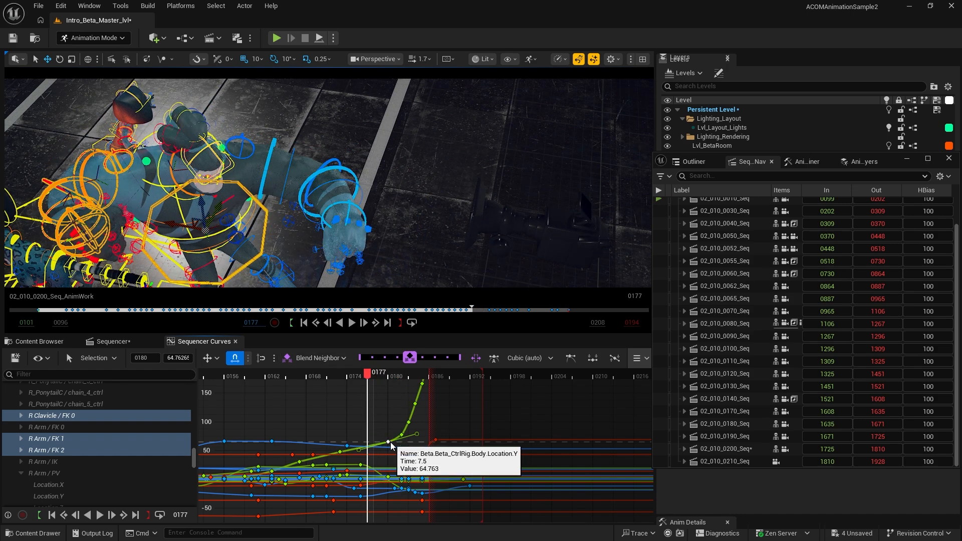
drag(430, 358, 467, 358)
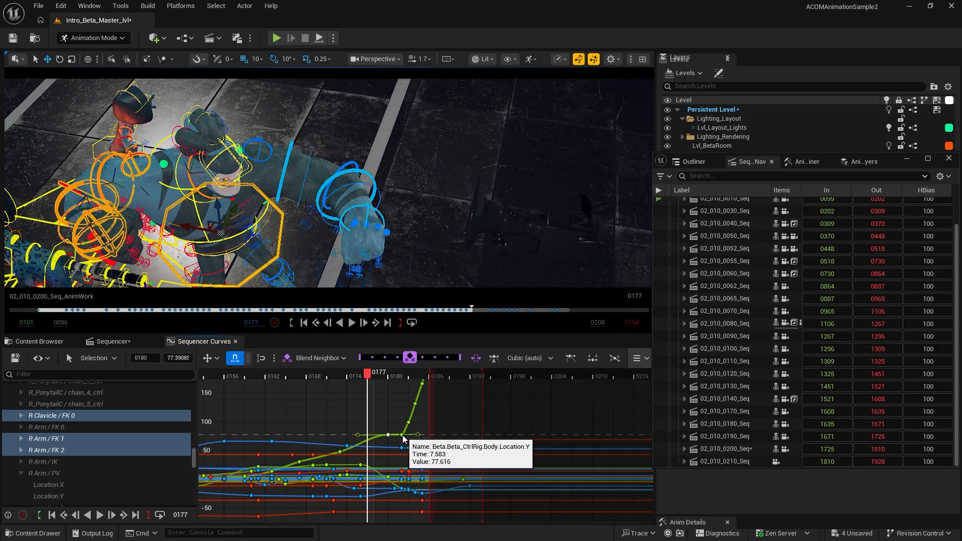
drag(410, 358, 341, 358)
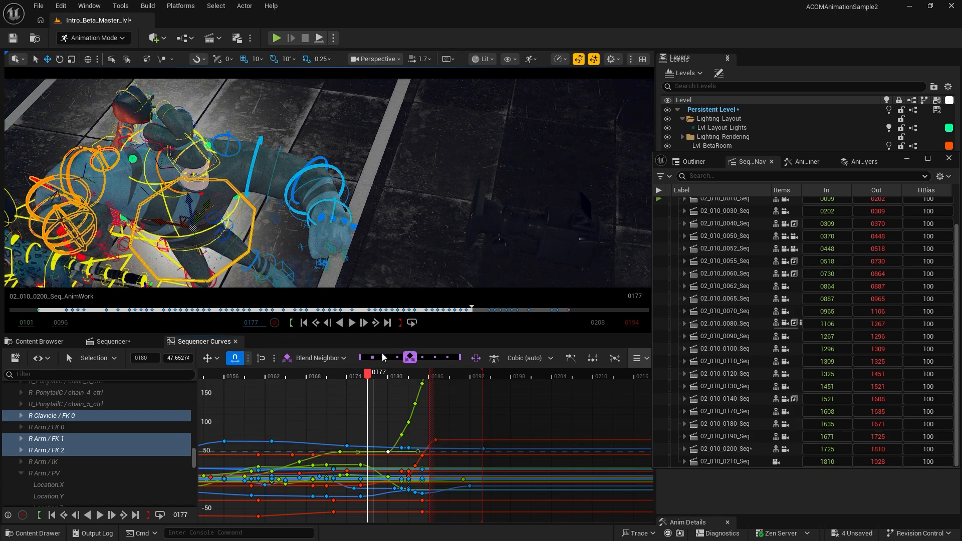
Blend the frame 180 Body Location.Y key with Tween, fully toward the next key and back to about 49.91
click(320, 358)
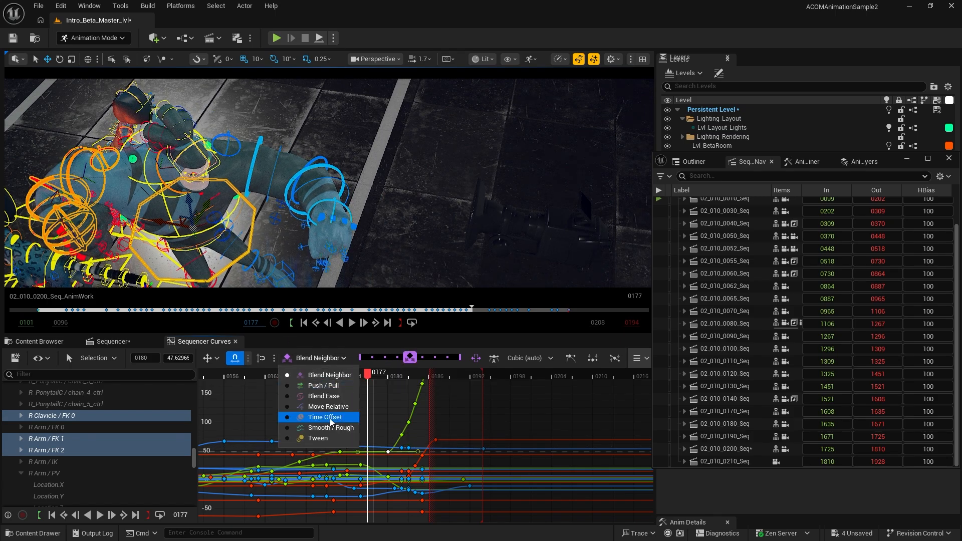
click(320, 439)
drag(411, 358, 467, 366)
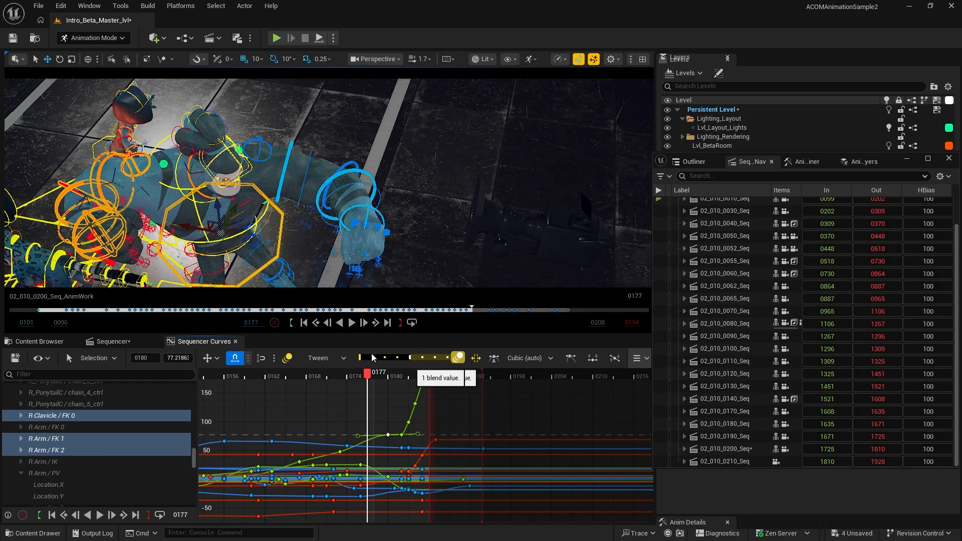
drag(372, 357, 362, 362)
Blend the frame 180 Body Location.Y key with Push / Pull to about 68.32
click(341, 359)
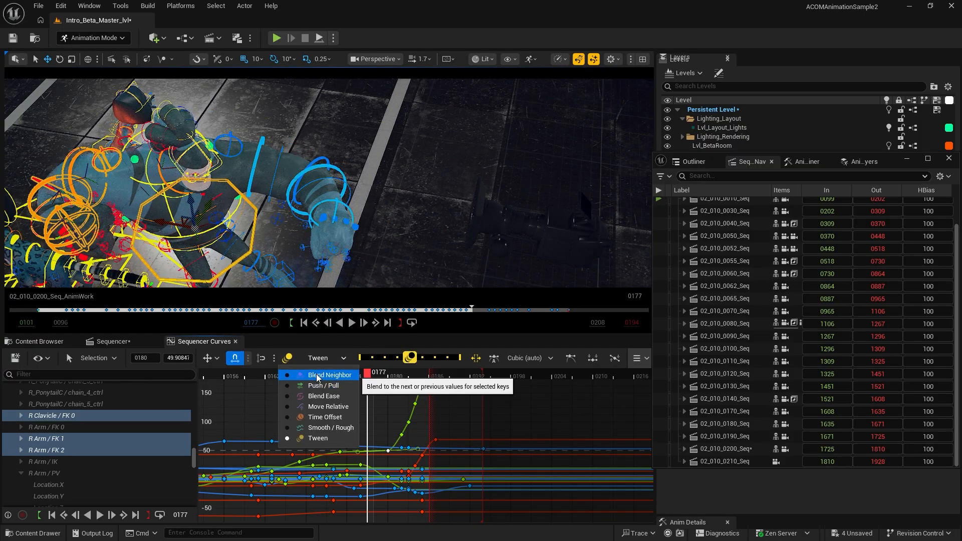
click(329, 386)
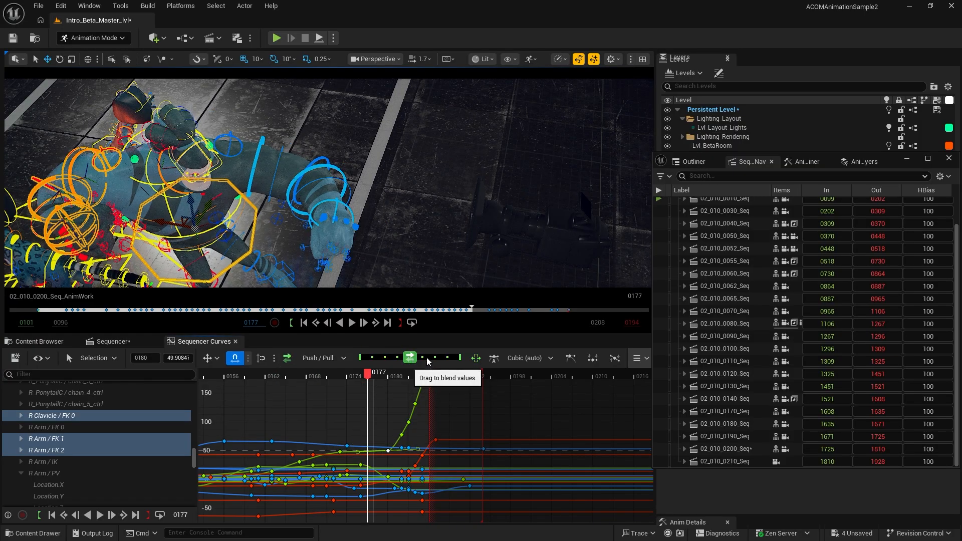
drag(429, 362, 339, 365)
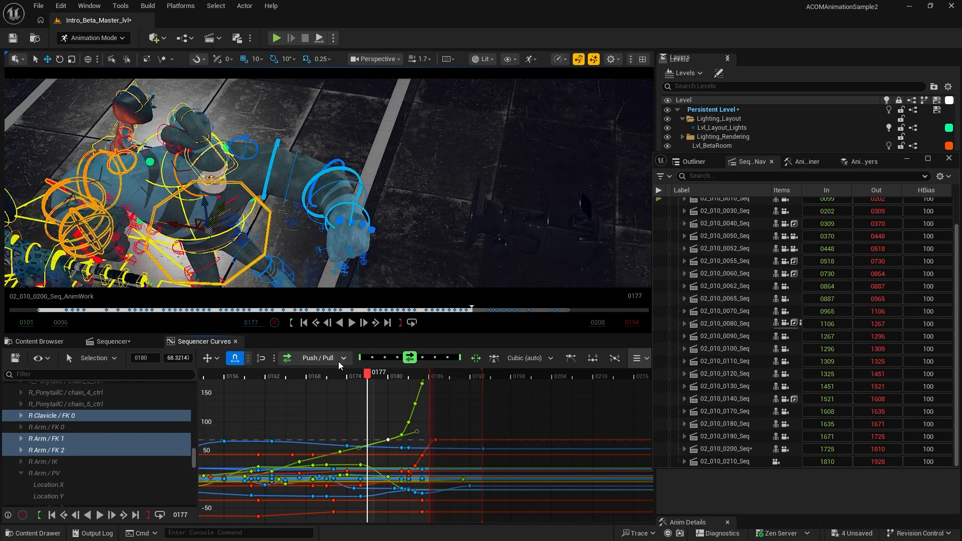
Blend the frame 180 Body Location.Y key with Blend Ease, up to about 77.61 and down to about 54.27
click(343, 359)
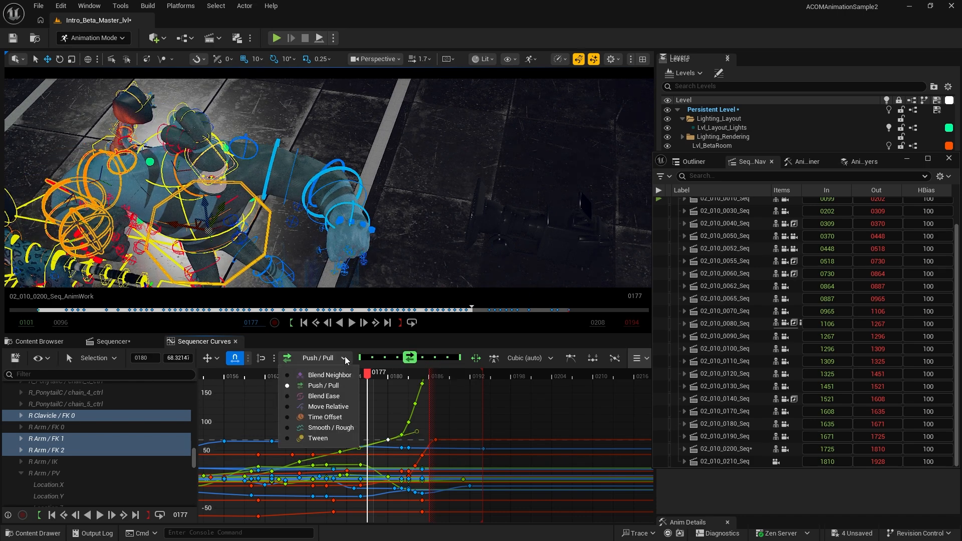
click(329, 397)
drag(435, 362, 457, 363)
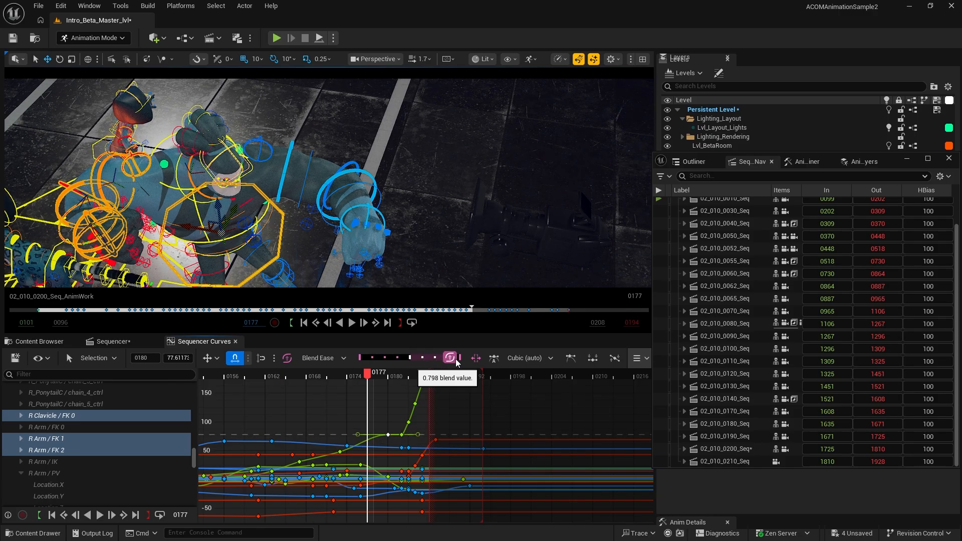
drag(388, 359, 369, 363)
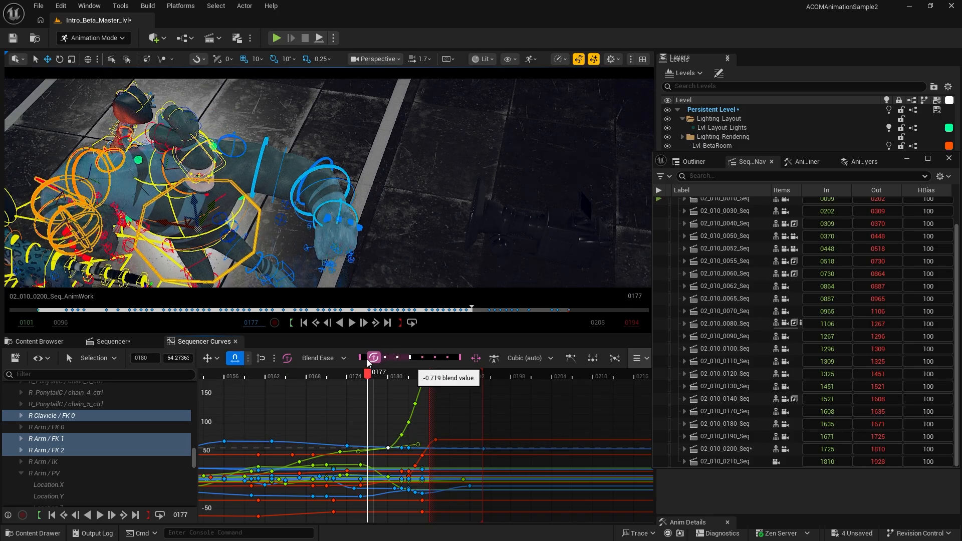
Lower the frame 180 Body Location.Y key to about 47.99 with Move Relative
click(323, 358)
click(328, 407)
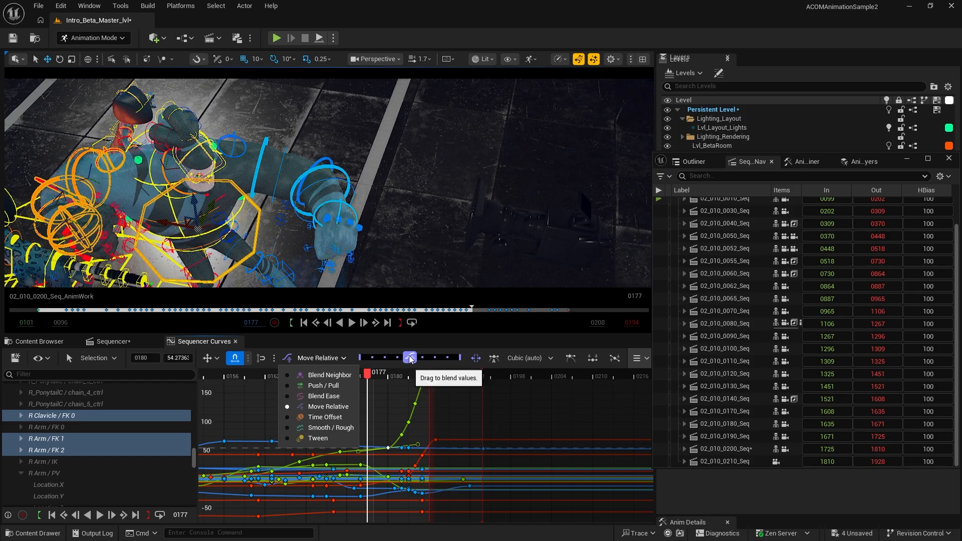
drag(410, 357, 358, 359)
Try Time Offset on the frame 180 Body Location.Y key, using blend values of about 0.807 and -0.807
click(321, 358)
click(331, 419)
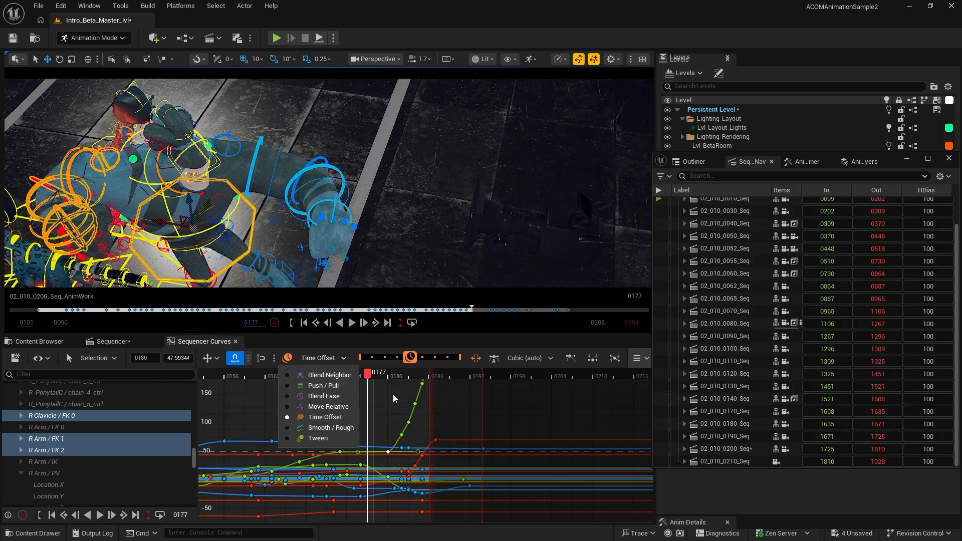
drag(423, 361, 456, 364)
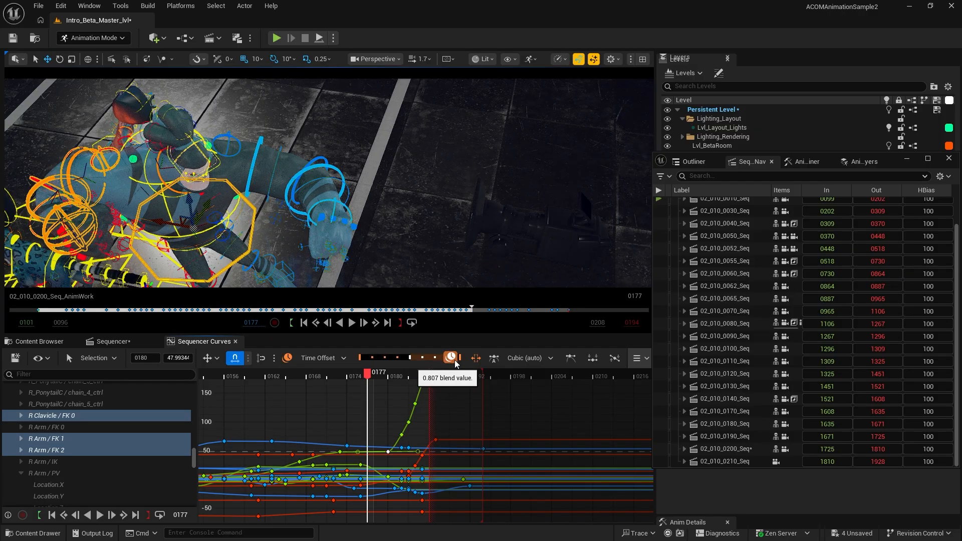
drag(375, 357, 367, 359)
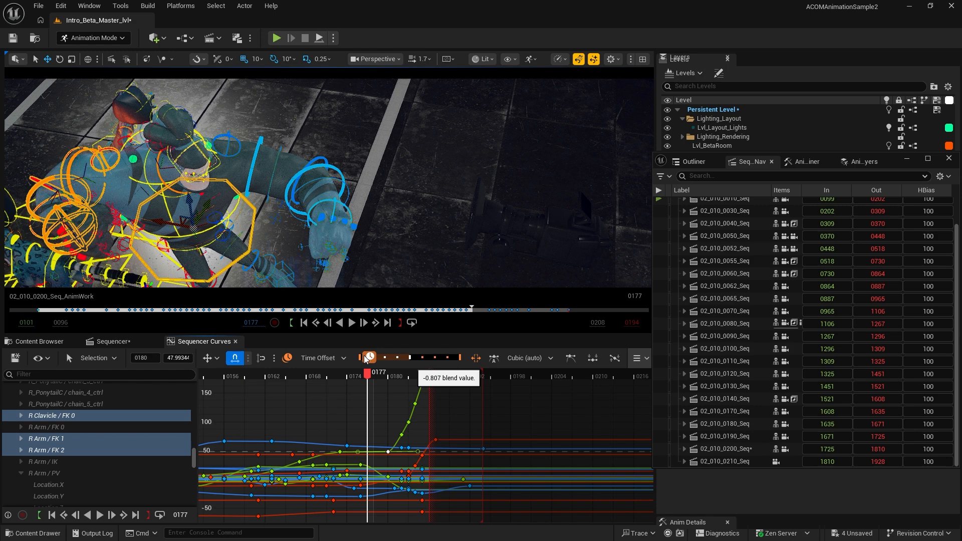
drag(368, 359, 365, 361)
Apply Smooth / Rough in both directions to the frame 180 Body Location.Y key, ending at about 48.63
click(344, 359)
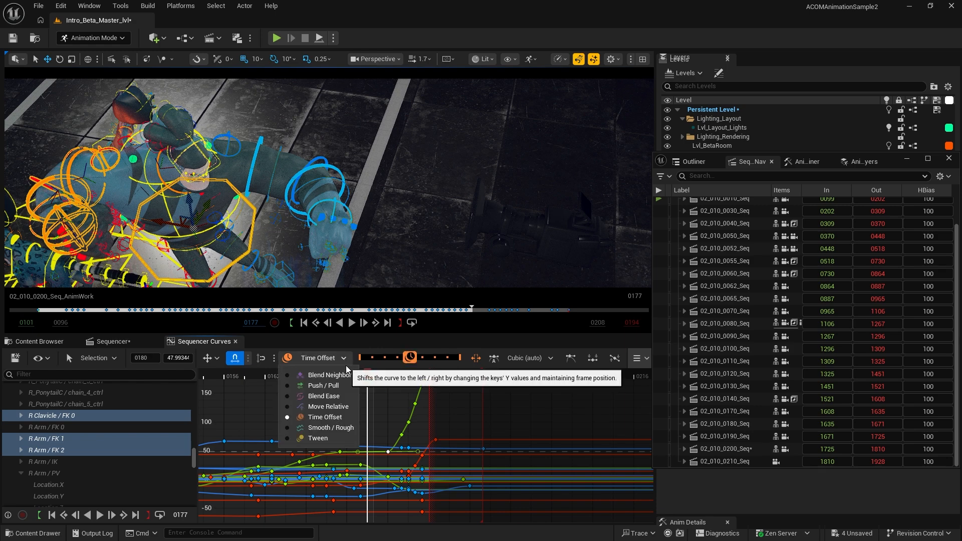
click(322, 429)
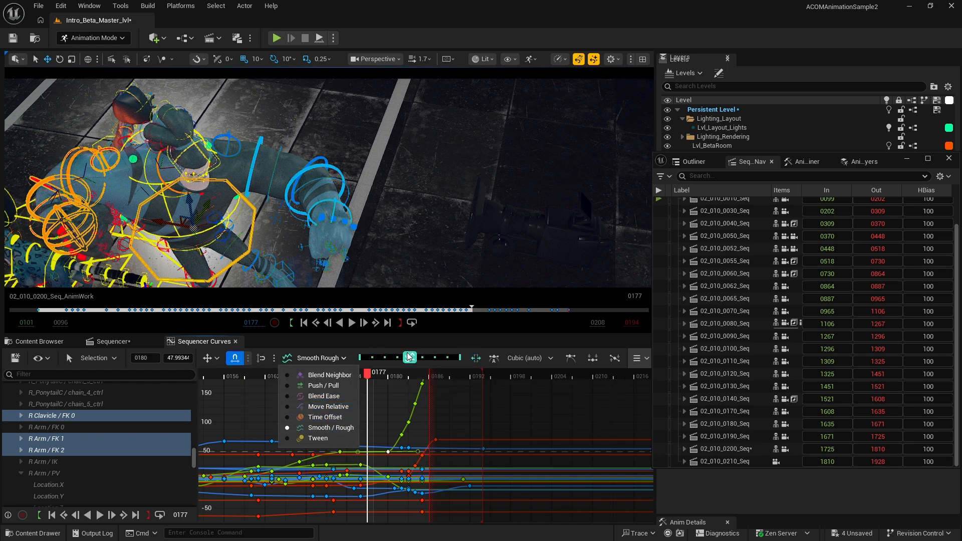
drag(428, 359, 387, 360)
drag(366, 356, 405, 358)
click(316, 358)
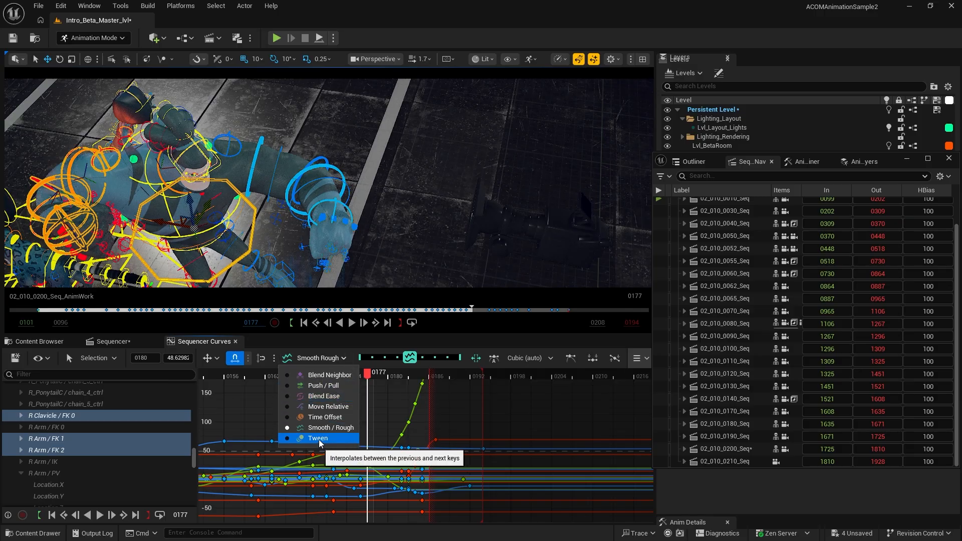
click(470, 352)
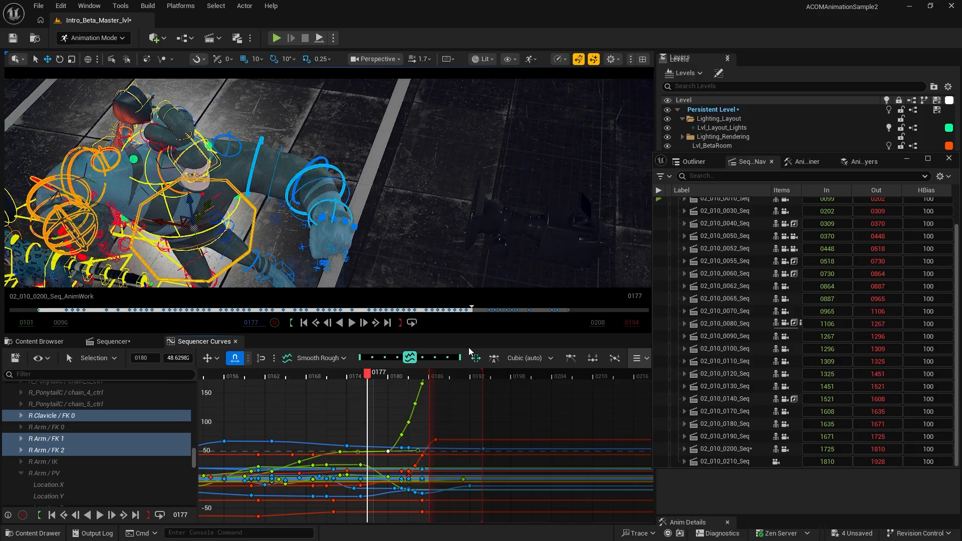
Select the block of keys around frames 156 to 184 and buffer their 48 curves
scroll(326, 432, down, 1)
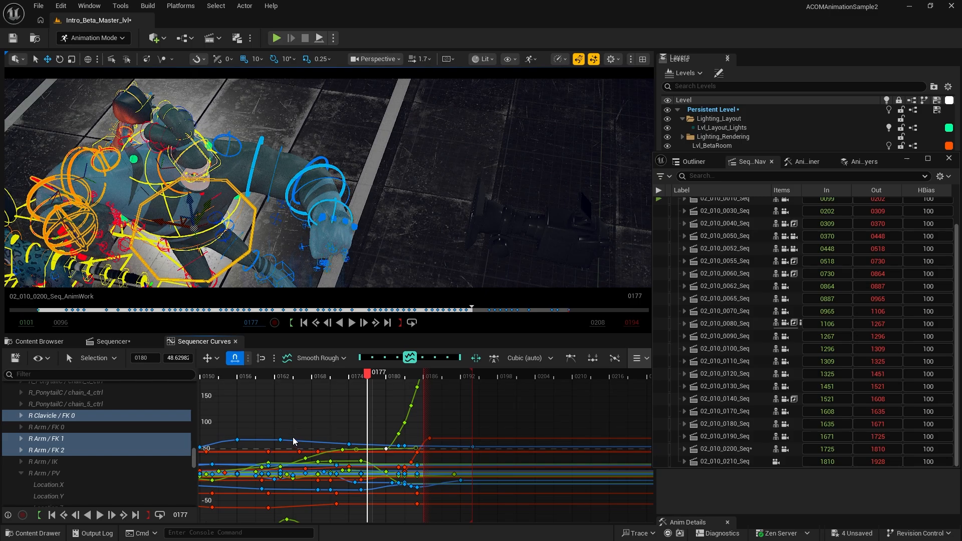
drag(261, 418, 425, 528)
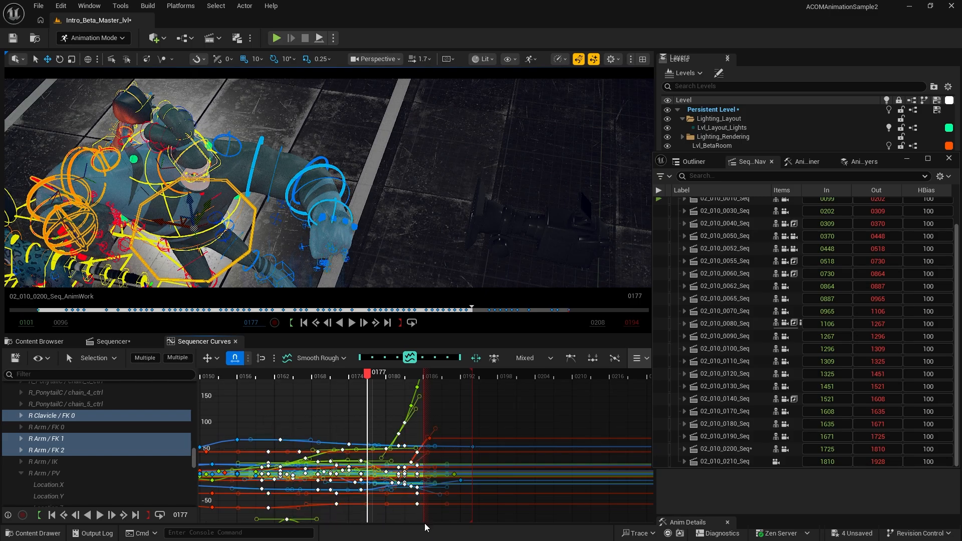
right_click(390, 452)
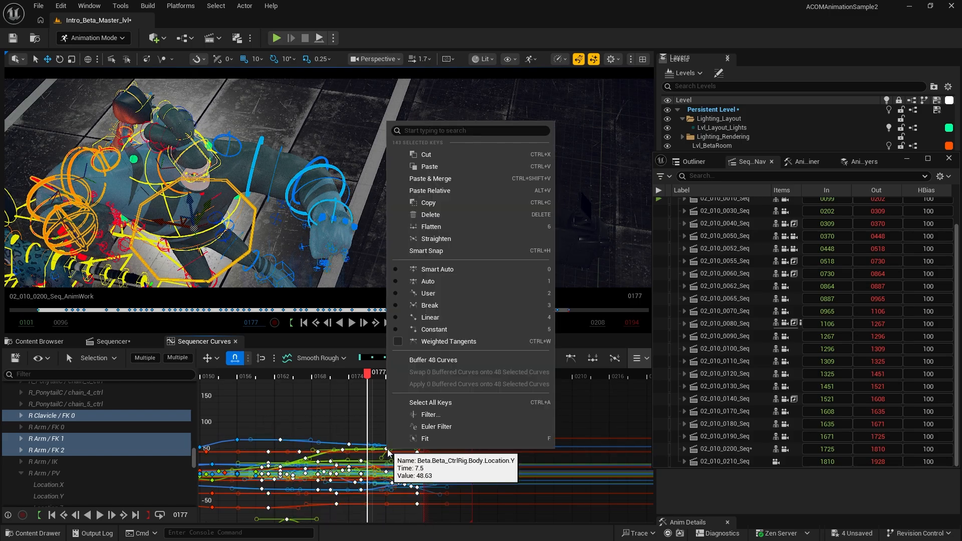
click(434, 360)
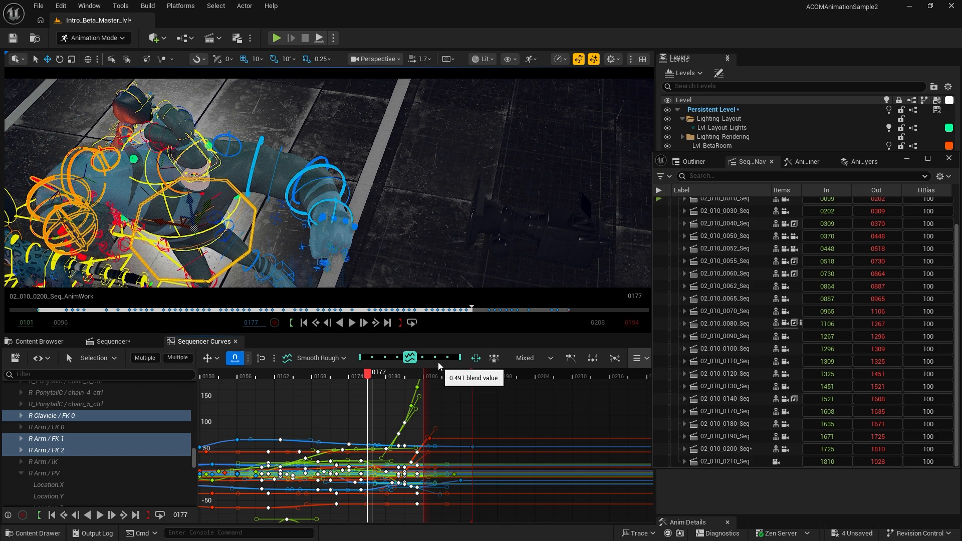
Raise the frame 182 Body Location.Y key to about 154.85 and swap the buffered curve onto the selected curve
click(406, 433)
mouse_move(398, 434)
mouse_down()
mouse_move(374, 419)
mouse_move(377, 400)
mouse_move(402, 396)
mouse_move(403, 424)
mouse_up()
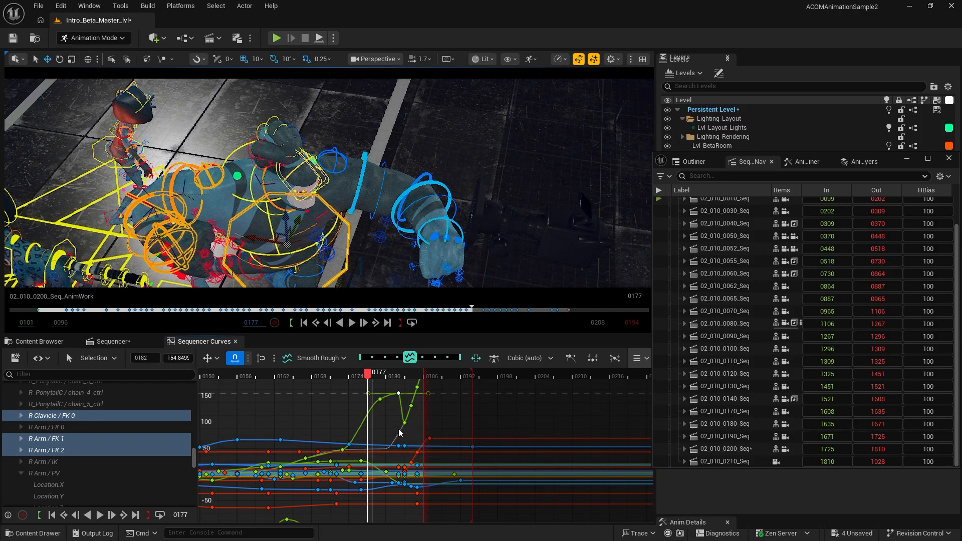
mouse_move(405, 427)
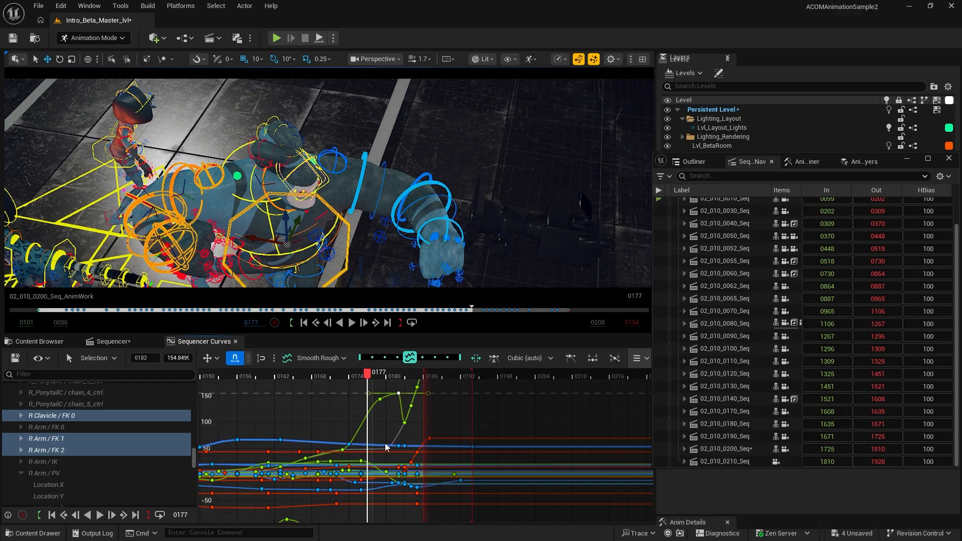
right_click(387, 429)
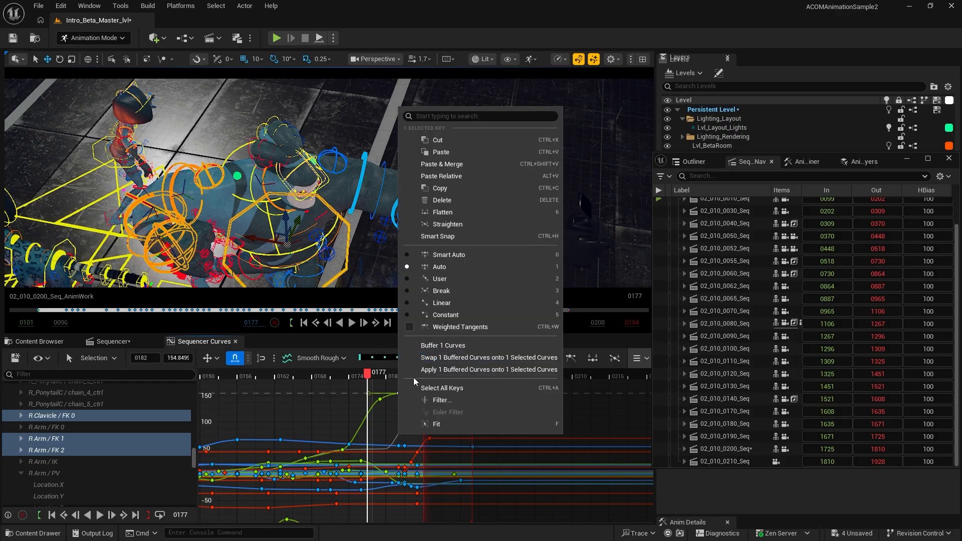
click(461, 358)
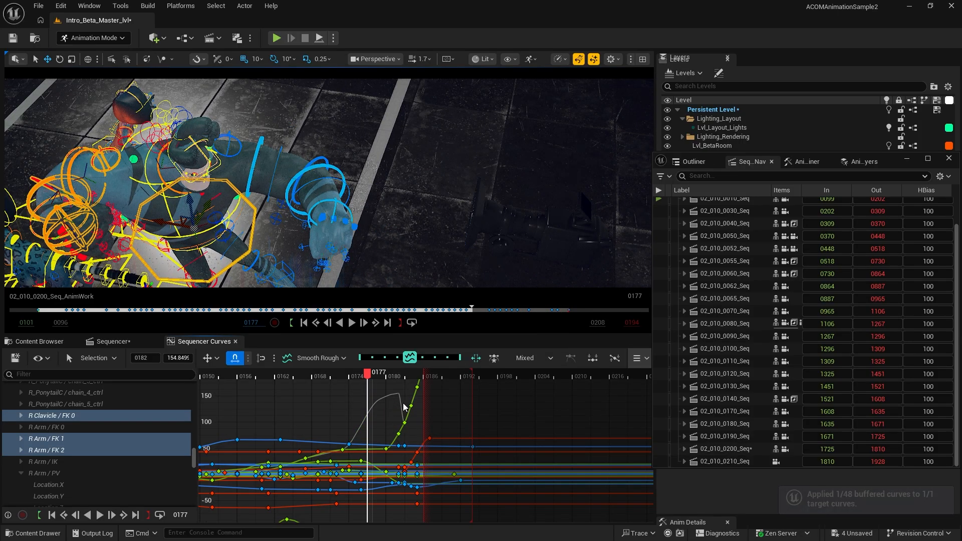
mouse_move(410, 407)
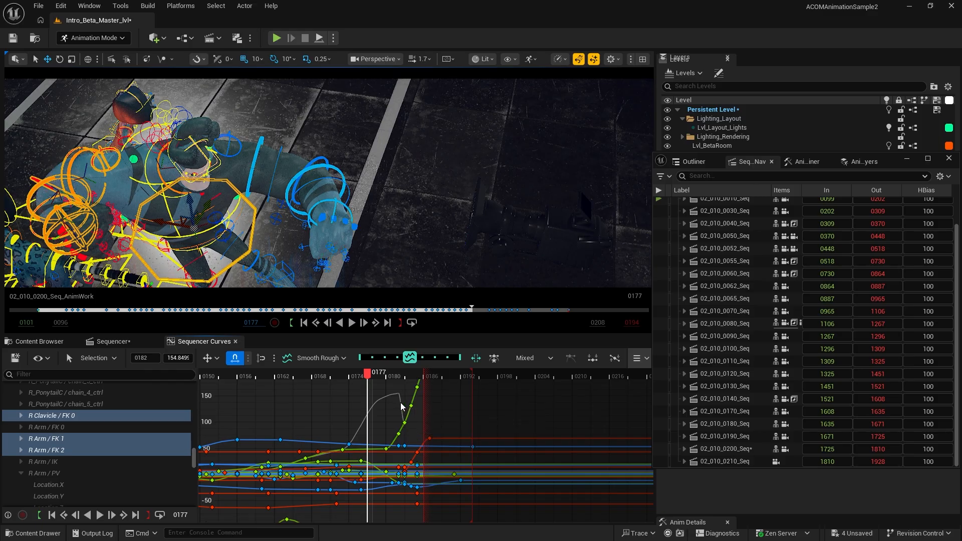
Scale the keys between frames 159 and 175 with the Transform tool and move its scale centre to frame 161 at about 100.31
click(102, 359)
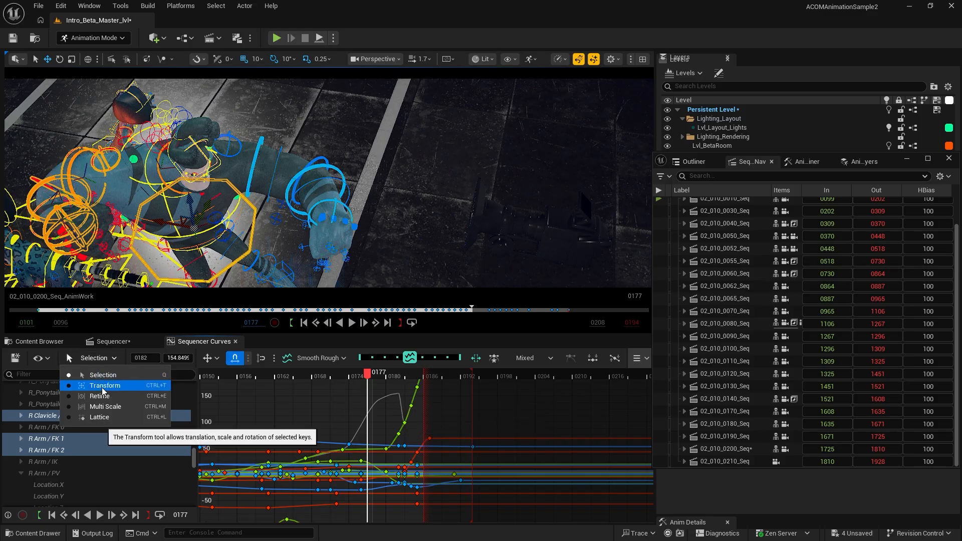
click(105, 385)
drag(269, 445, 258, 386)
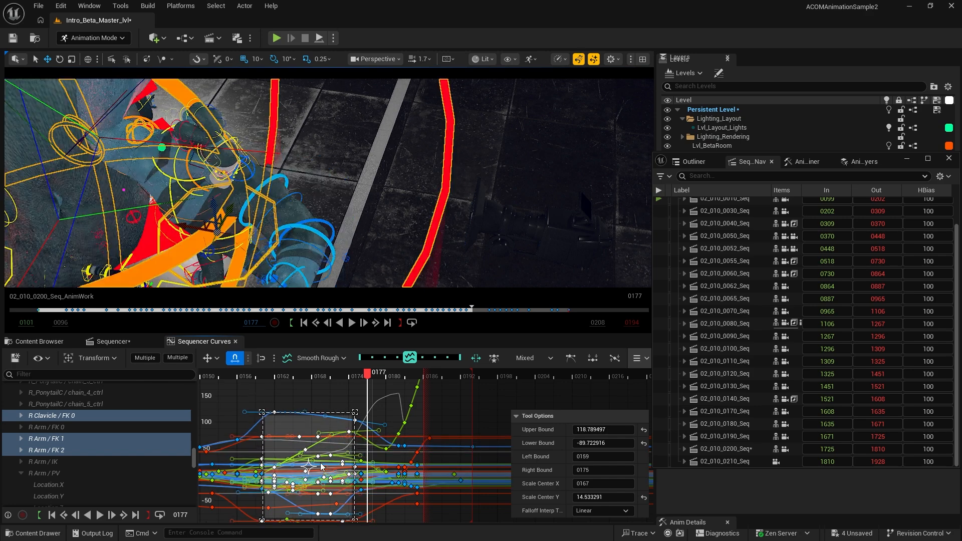
scroll(321, 471, down, 3)
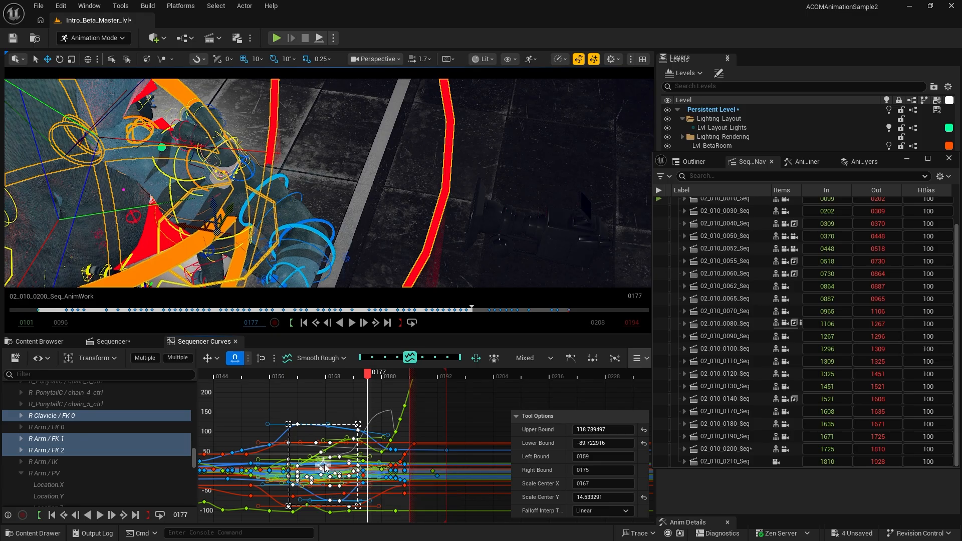
drag(325, 466, 293, 432)
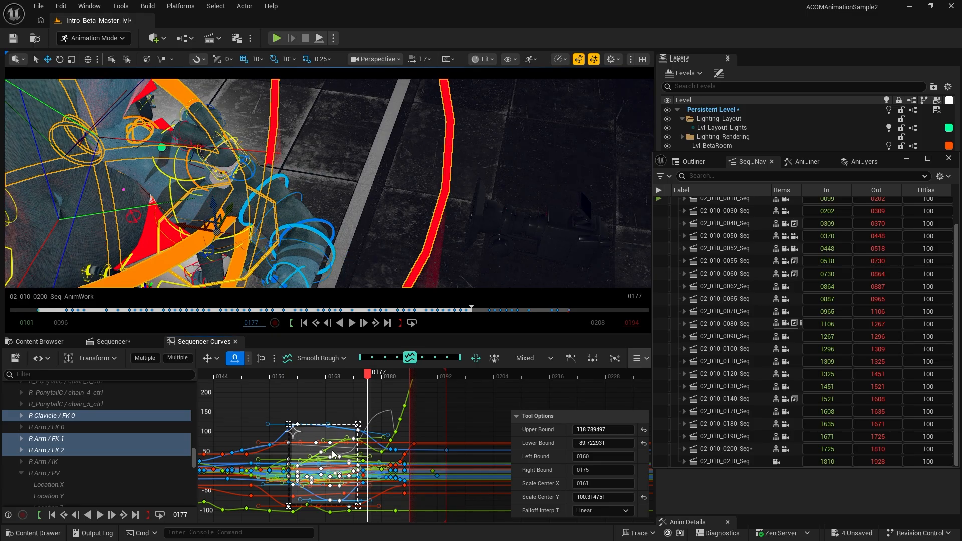
Compress the timing of the keys with the Retime tool by moving its end marker earlier
click(91, 358)
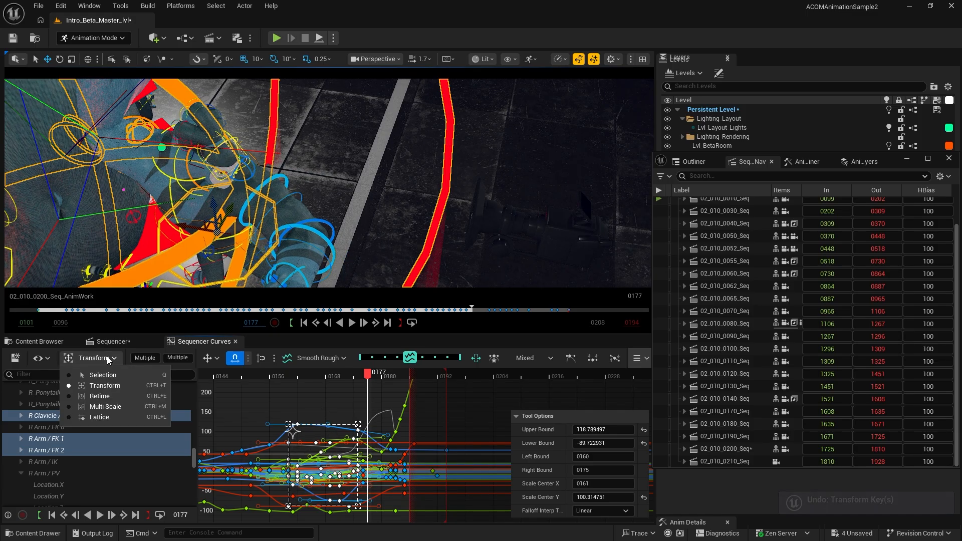
click(115, 399)
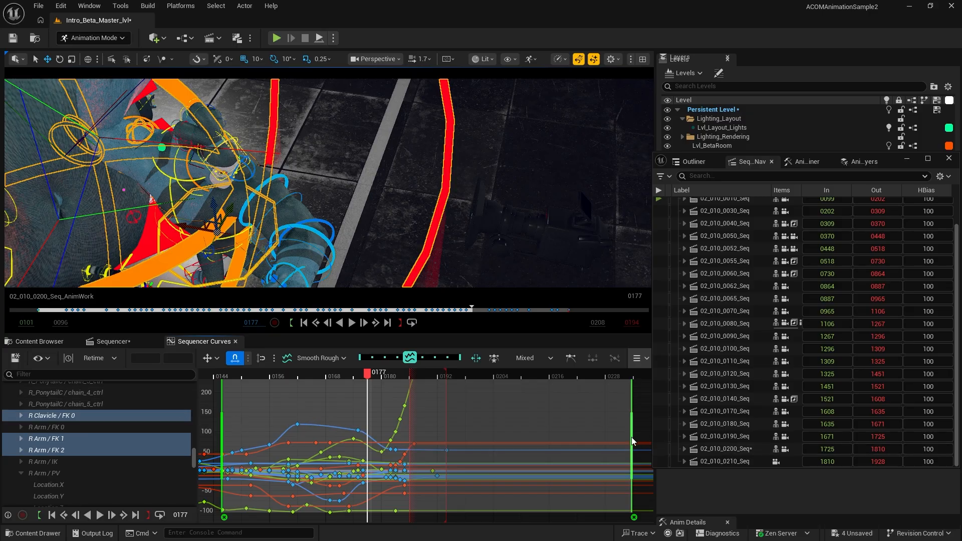
drag(633, 442, 602, 444)
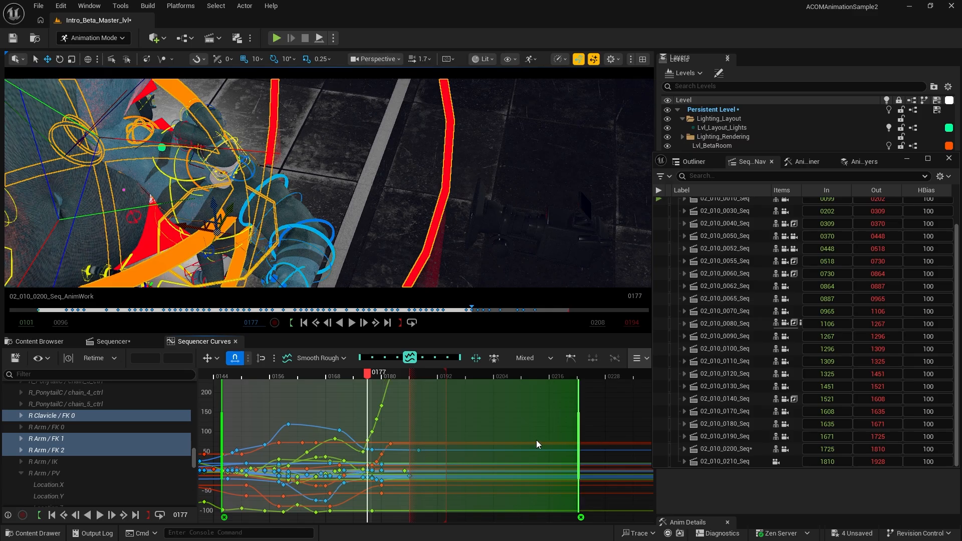
drag(537, 442, 446, 432)
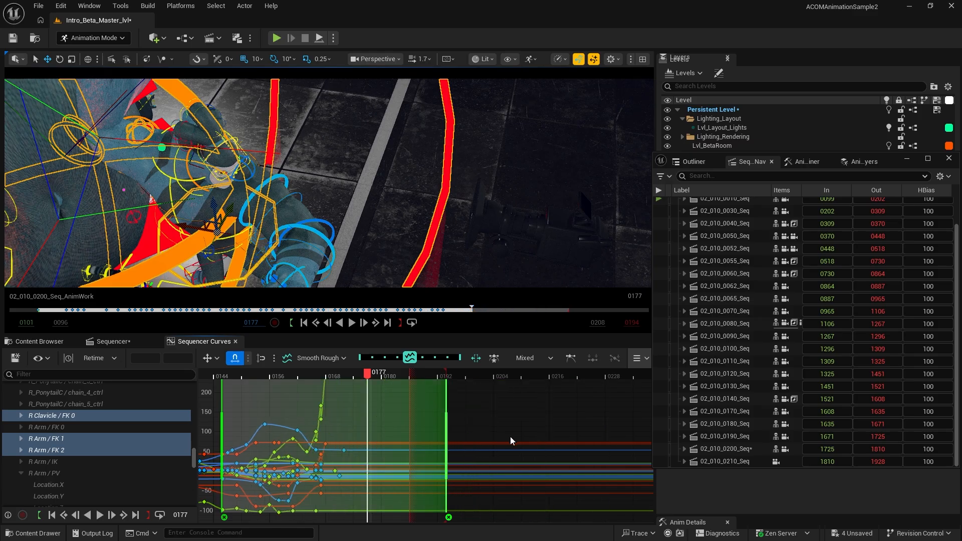
mouse_move(511, 440)
mouse_down()
mouse_move(530, 443)
mouse_move(456, 433)
mouse_move(507, 439)
mouse_up()
Stretch the selected keys in time with the Multi Scale tool to an XScale of about 1.17
click(108, 359)
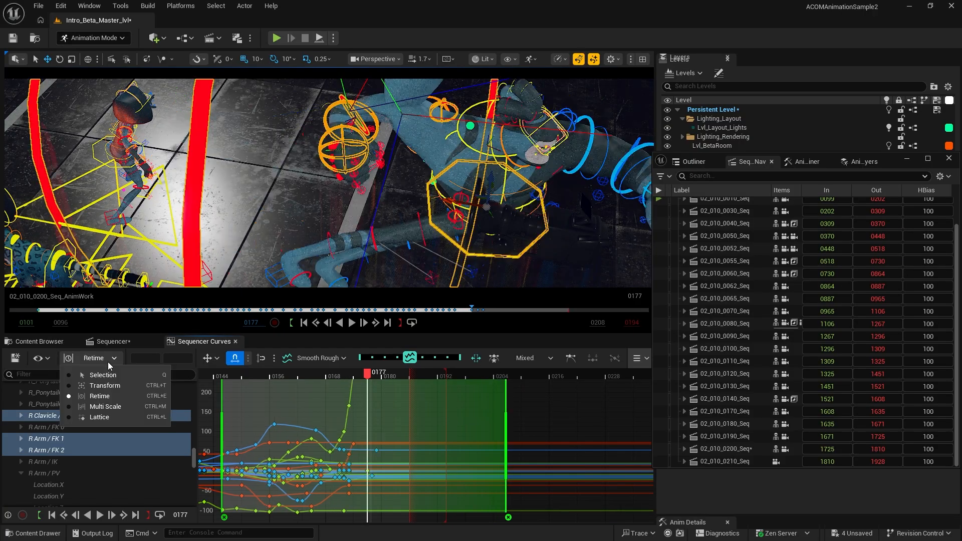
click(105, 406)
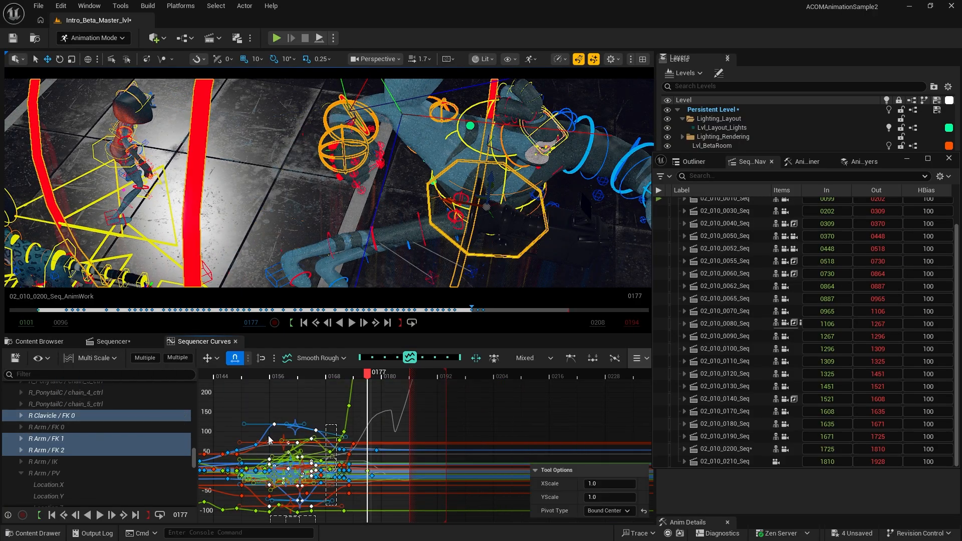
drag(331, 465, 342, 520)
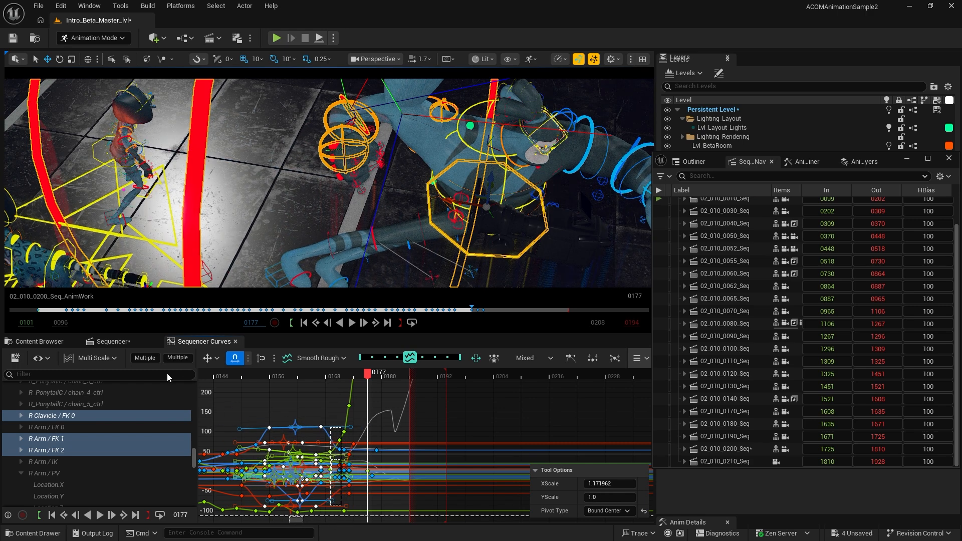
Deform the selected keys with the Lattice tool by pulling both upper corners up to about 200, and check the character's pose
click(91, 357)
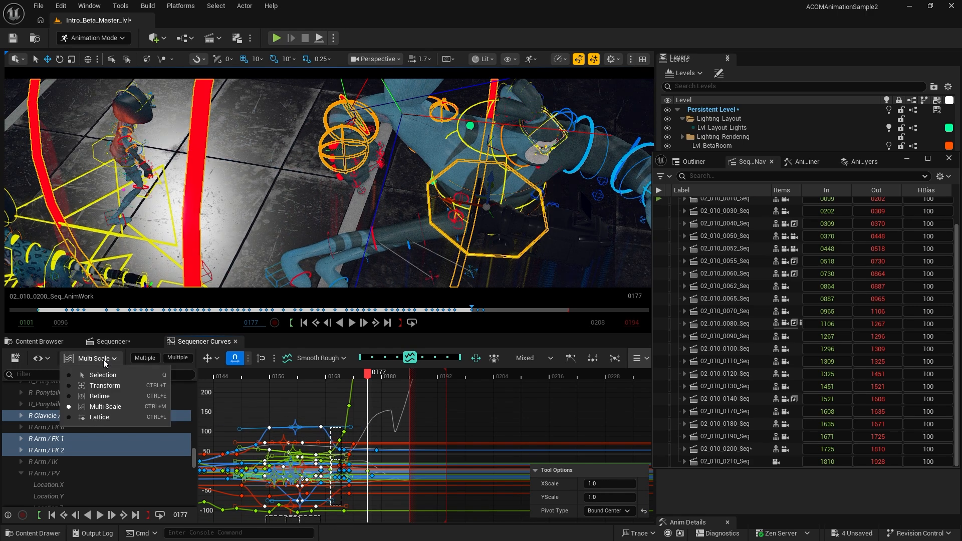
click(105, 422)
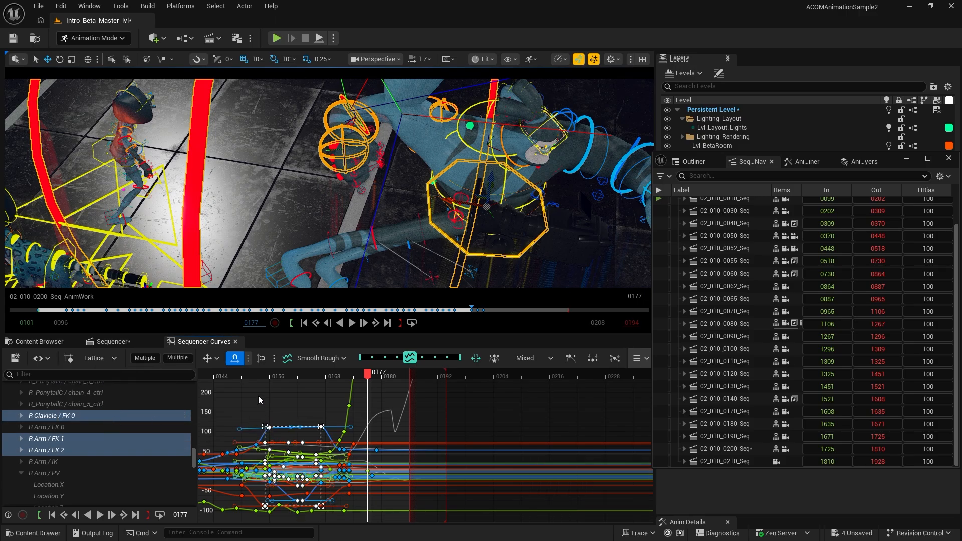
drag(265, 427, 259, 393)
drag(322, 427, 322, 426)
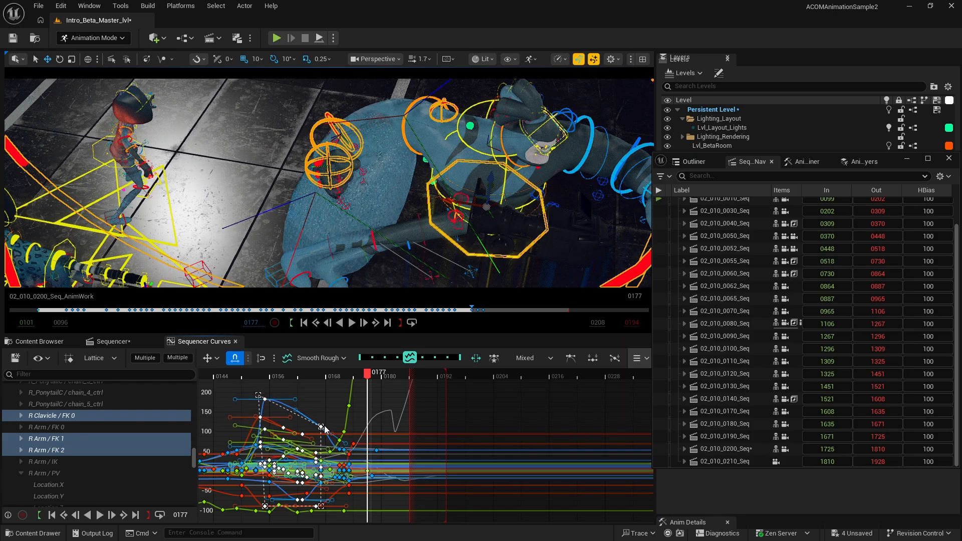
drag(342, 394, 349, 379)
key(ctrl+z)
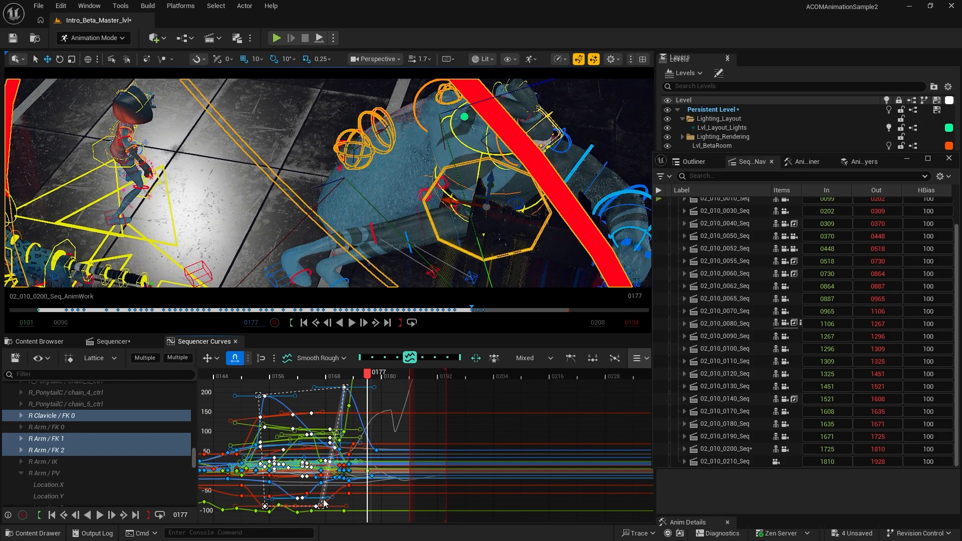
drag(321, 506, 322, 507)
alt+drag(328, 183, 321, 140)
right_drag(329, 183, 328, 186)
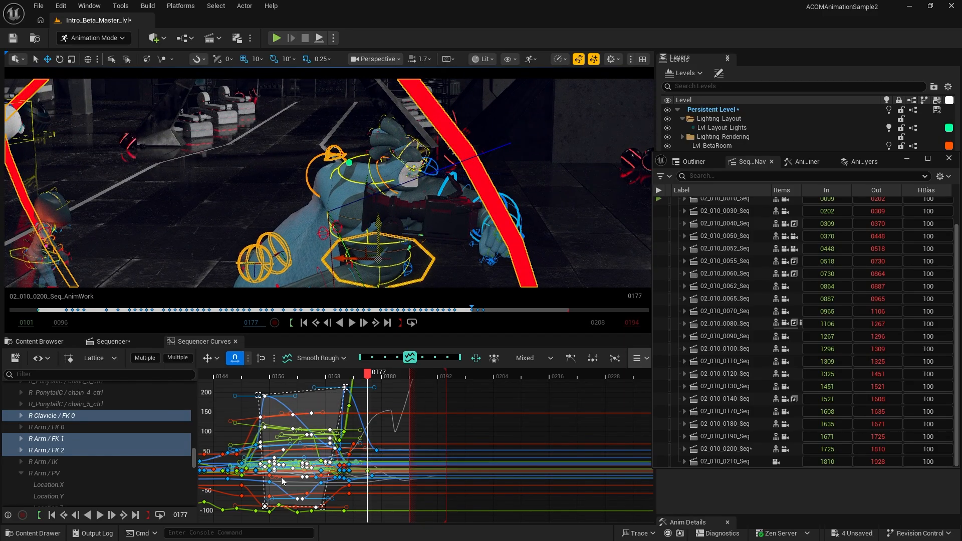
mouse_move(364, 474)
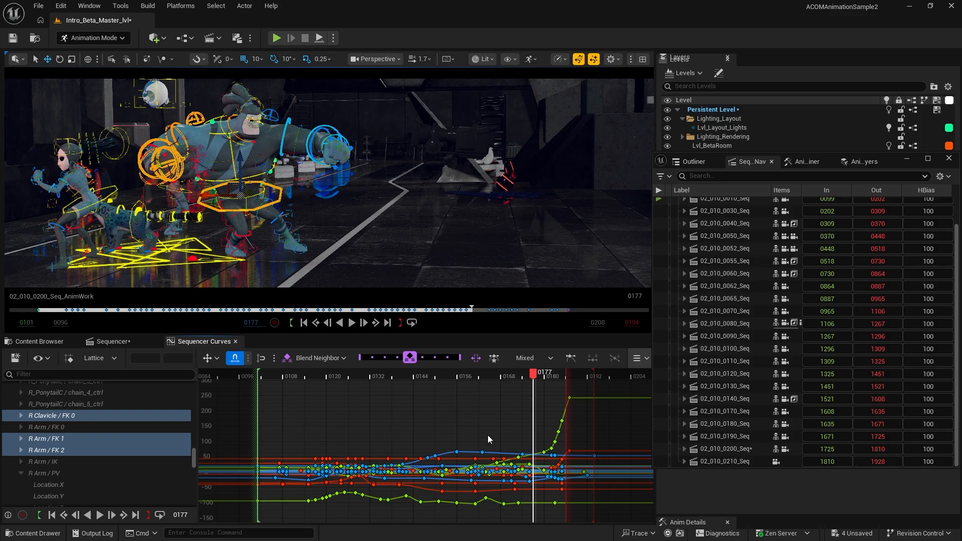
Try moving the frame 163 Body Rotation.Yaw key to frame 165 at about 118.23, and undo the move
click(483, 453)
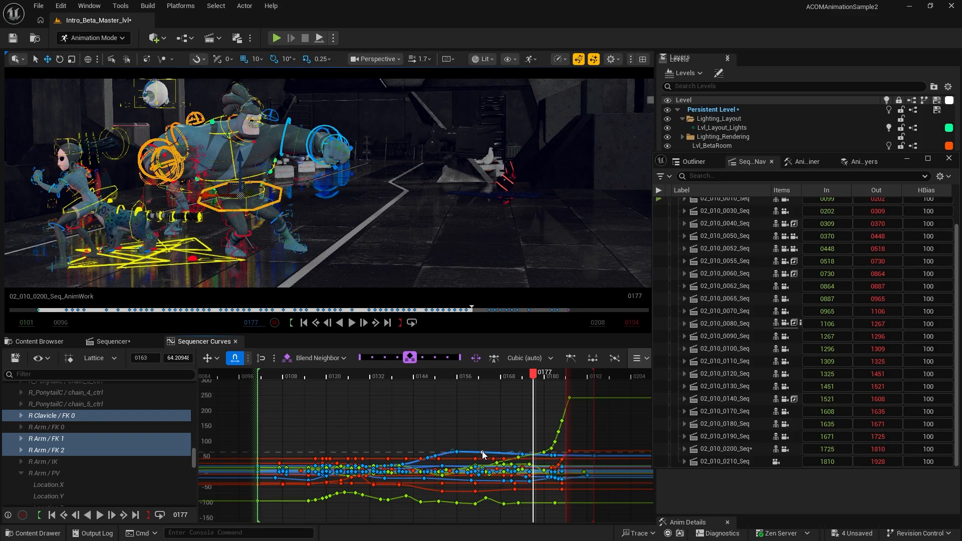
mouse_move(477, 429)
middle_down()
mouse_move(489, 411)
mouse_move(499, 446)
mouse_move(484, 429)
mouse_move(493, 437)
middle_up()
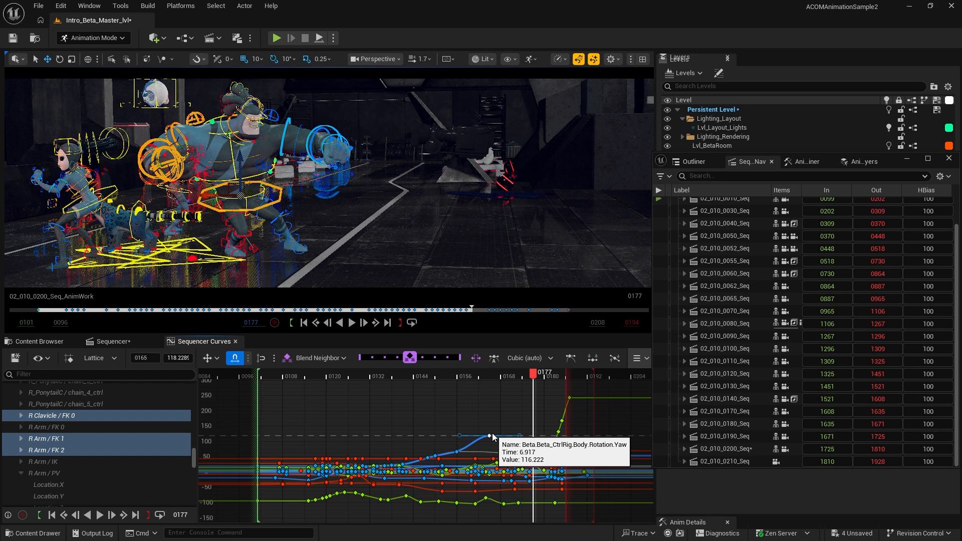
key(ctrl+z)
key(ctrl+z)
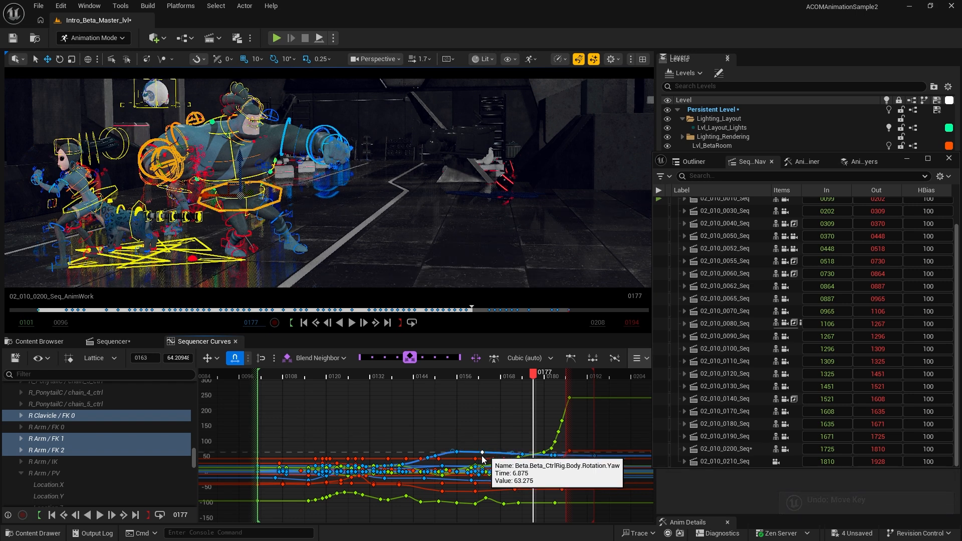
Blend the frame 163 Body Rotation.Yaw key to about 66.05 with Blend Neighbor
mouse_move(482, 452)
mouse_down()
mouse_move(527, 448)
mouse_move(401, 450)
mouse_move(512, 446)
mouse_move(423, 451)
mouse_up()
Cycle through the blend functions to Move Relative and enable overshoot for the blend range
key(shift+u)
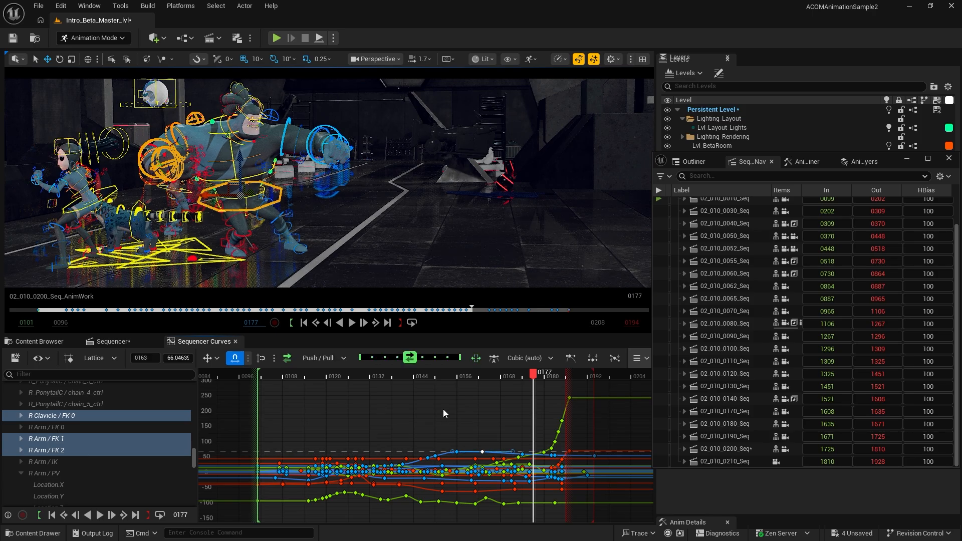
key(shift+u)
key(shift+u)
key(shift+u)
key(shift+u)
key(shift+u)
key(shift+u)
key(shift+u)
key(shift+u)
key(ctrl+u)
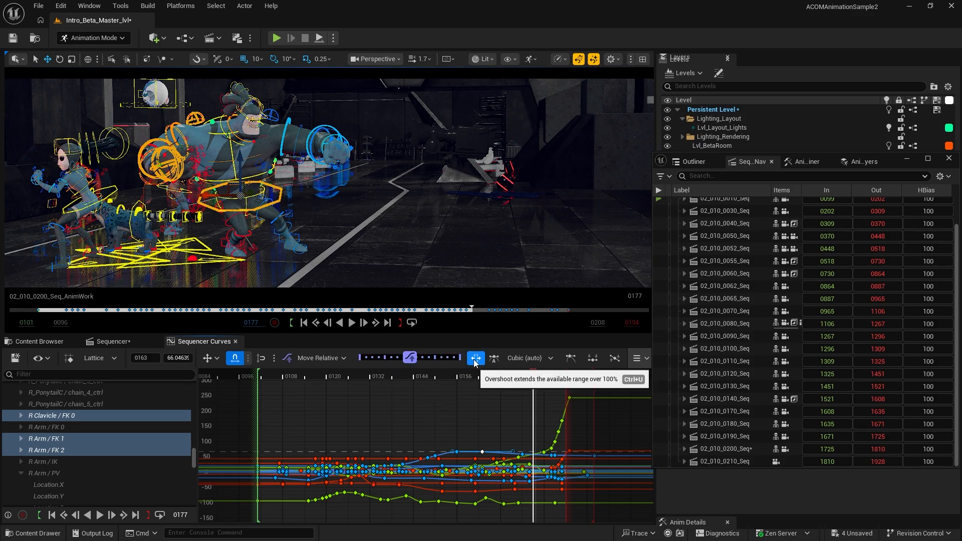
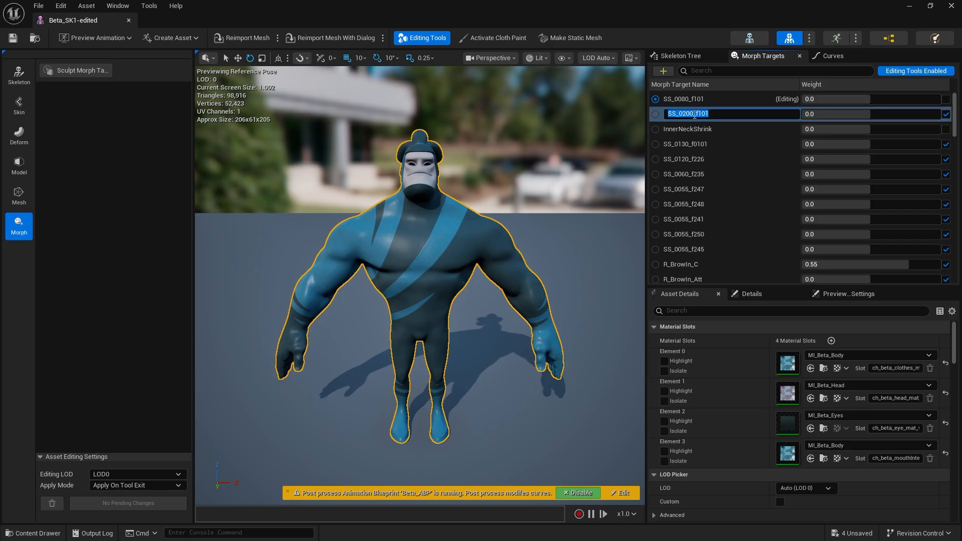
Select the SS_0080_f101 morph target of the Beta mesh and vary its weight, ending at -1.0
click(704, 101)
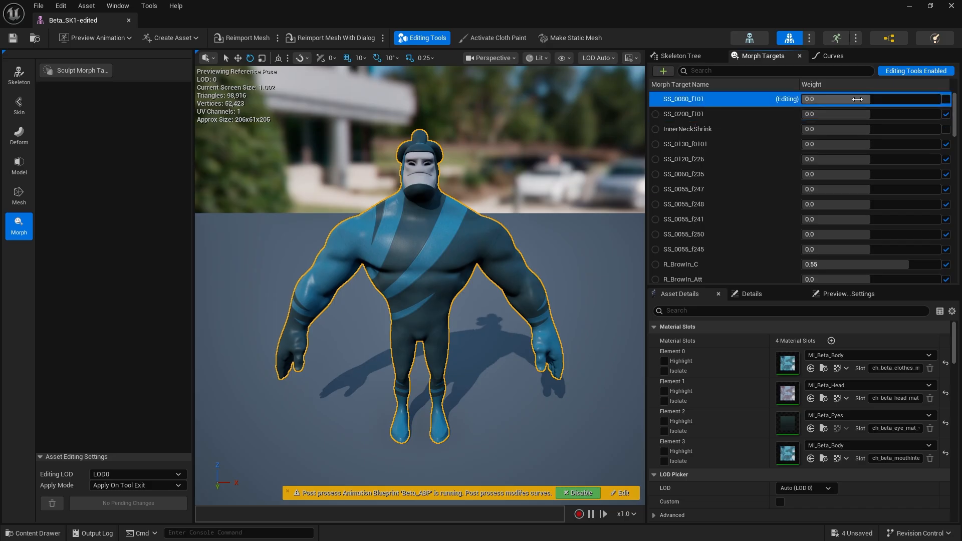
drag(874, 99, 876, 99)
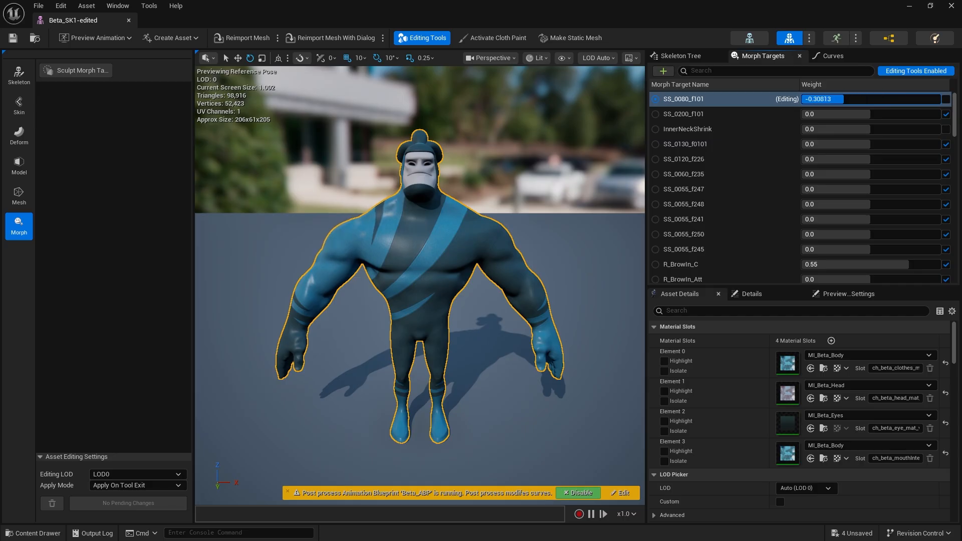
drag(901, 99, 804, 99)
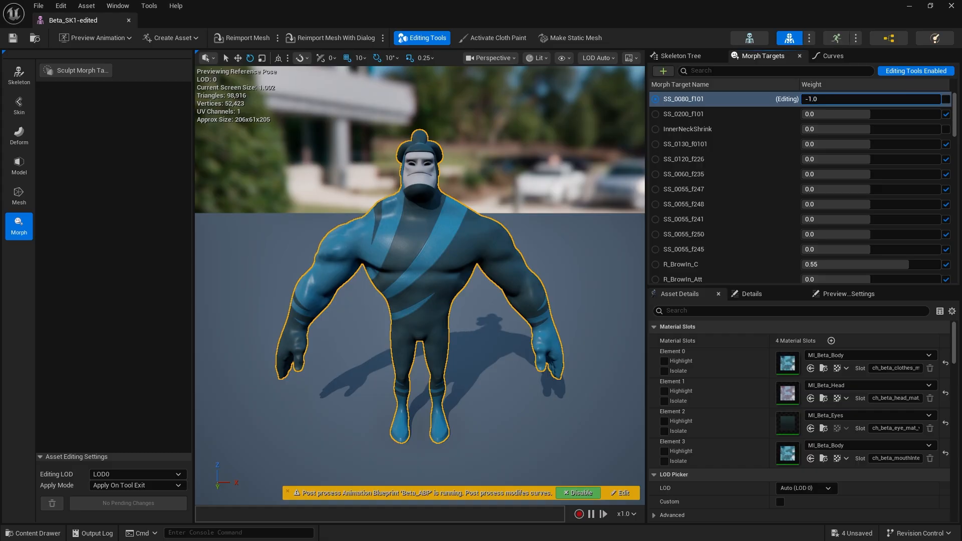
Set the weight of the SS_0200_f101 morph target to -1.0 and toggle editing for InnerNeckShrink
click(668, 113)
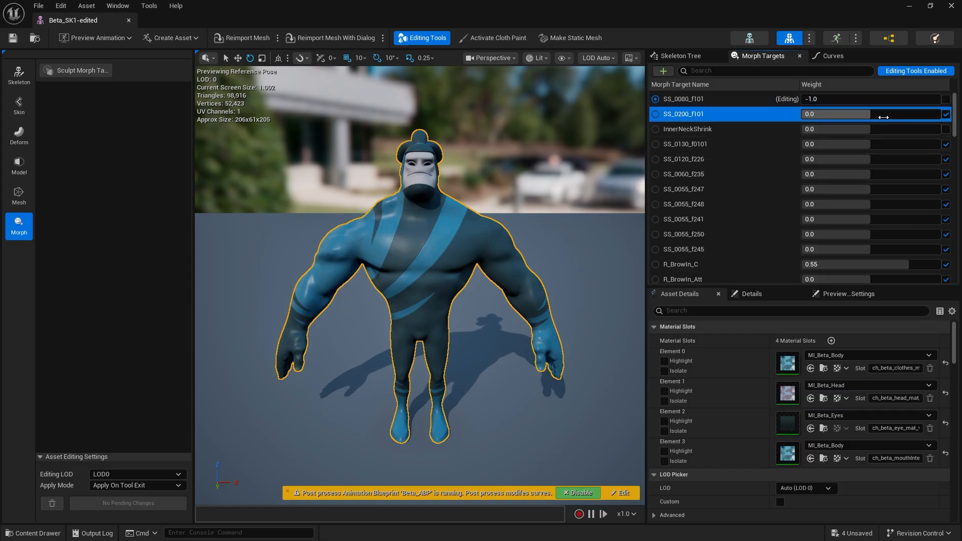
drag(884, 117, 802, 117)
click(655, 131)
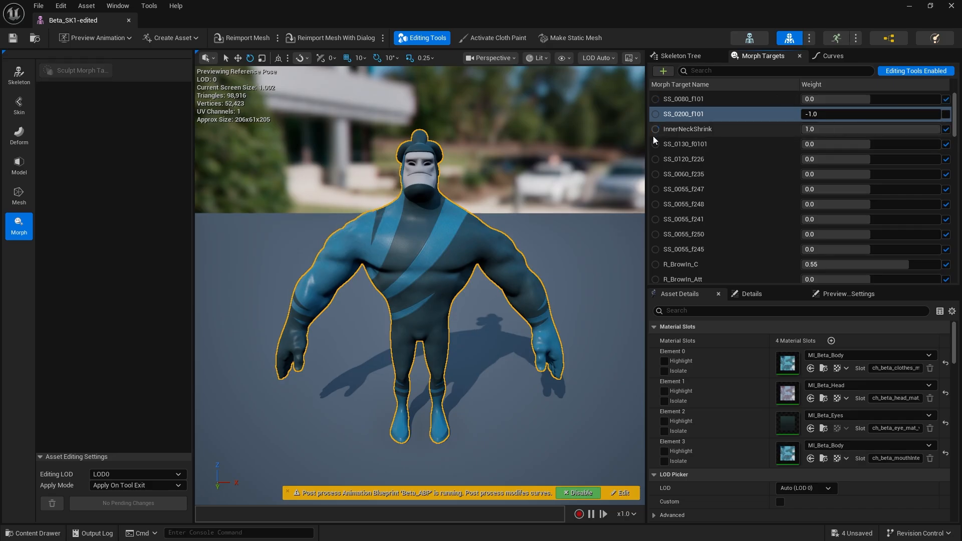
Go through the morph targets from SS_0130_f0101 to SS_0055_f241, toggling editing to preview the SS_0055_f248 shape
click(656, 151)
click(661, 164)
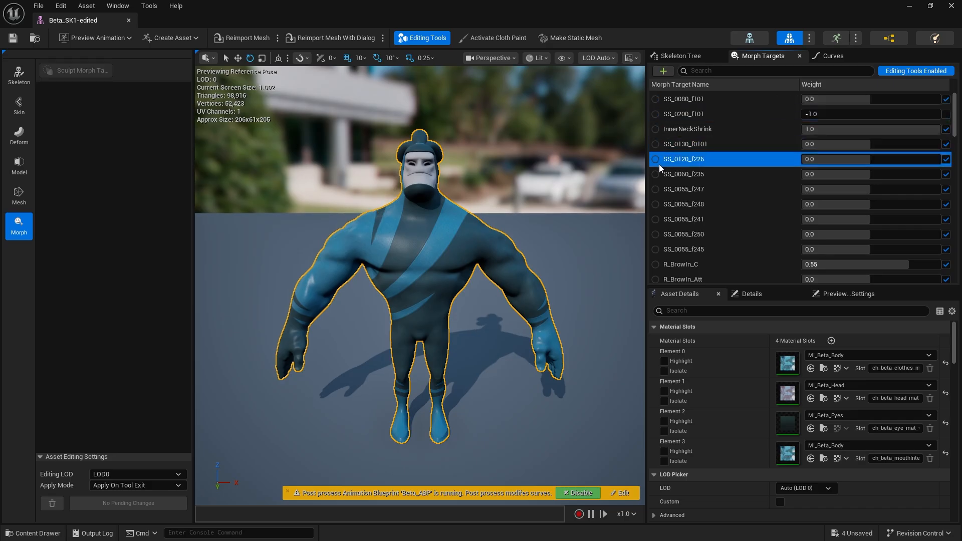
click(655, 174)
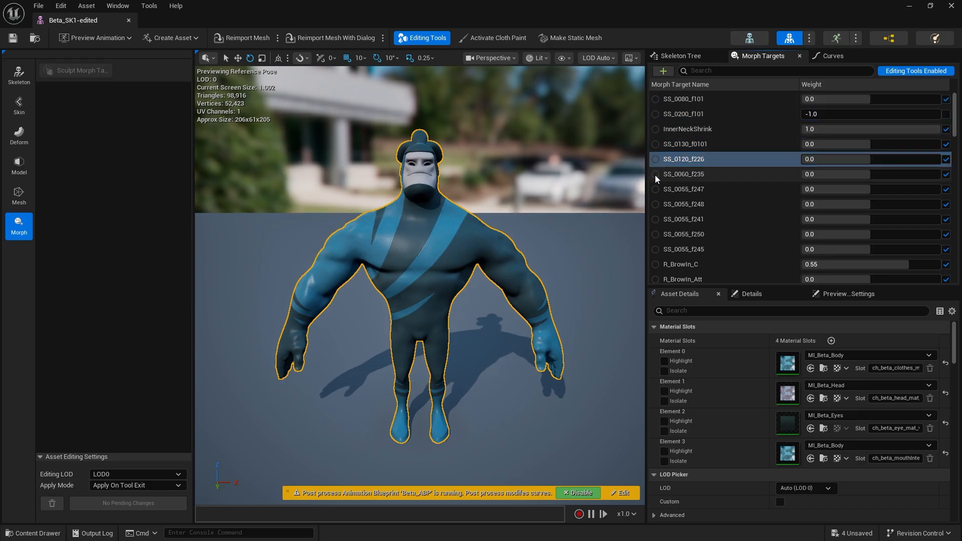
click(655, 204)
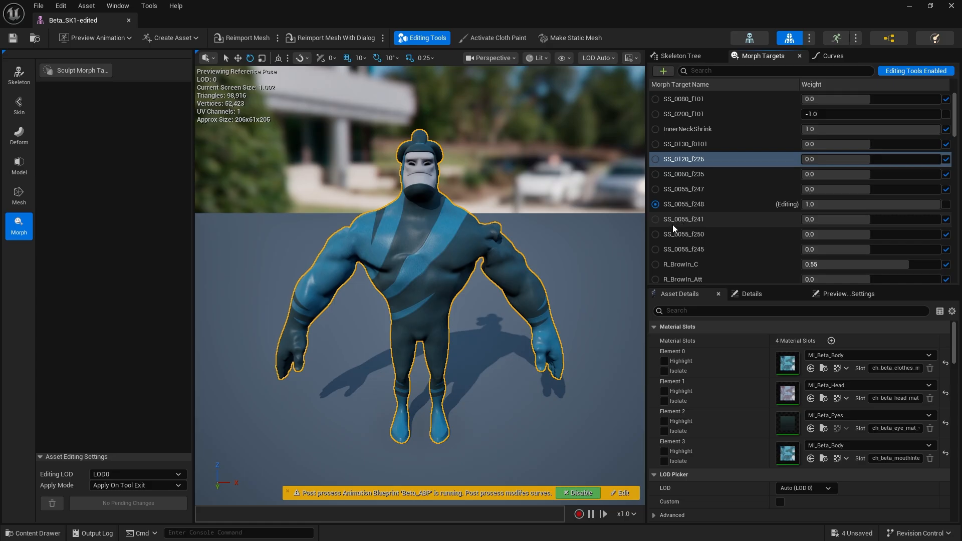
click(666, 221)
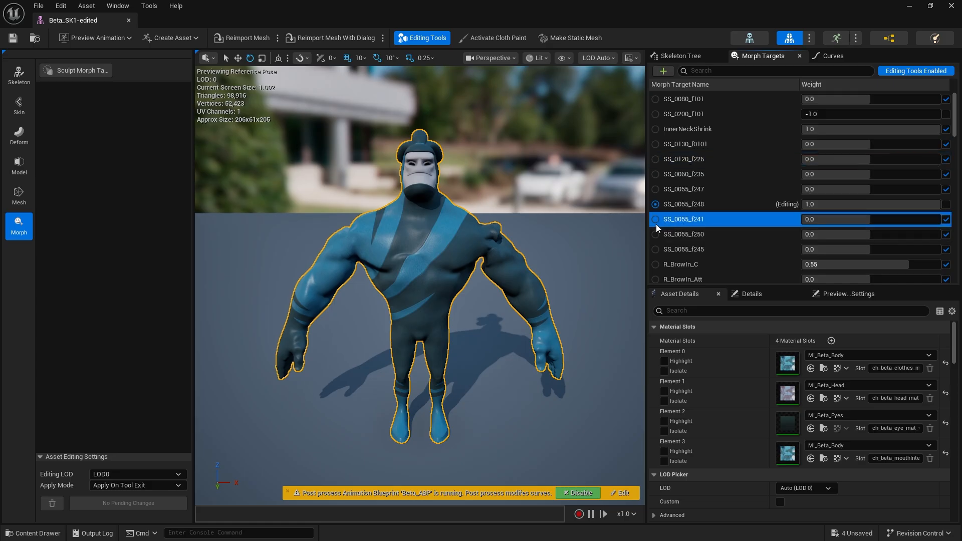
Stop editing the SS_0055_f248 morph target and set its weight to about 0.12
click(660, 205)
click(660, 205)
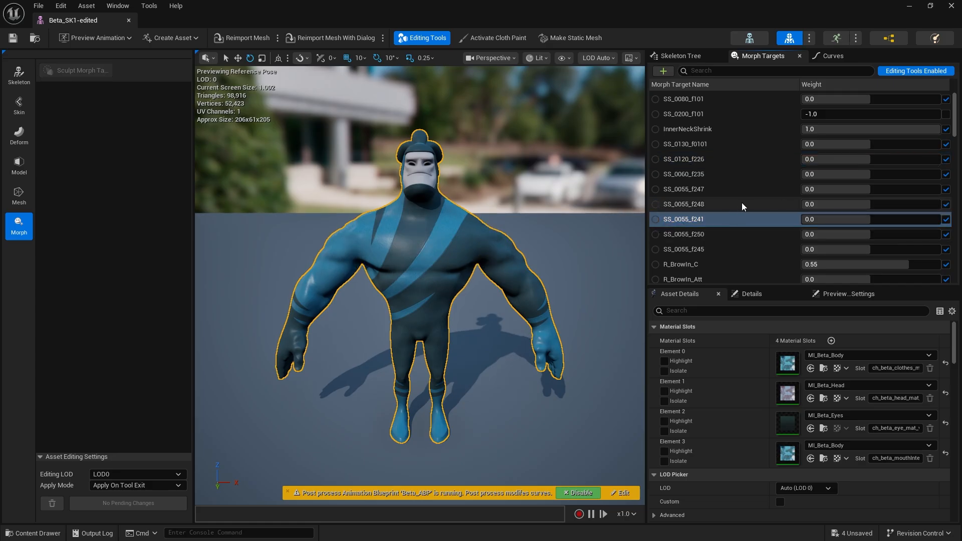
click(742, 203)
mouse_move(871, 204)
mouse_down()
mouse_move(823, 205)
mouse_move(941, 205)
mouse_move(811, 204)
mouse_move(879, 205)
mouse_up()
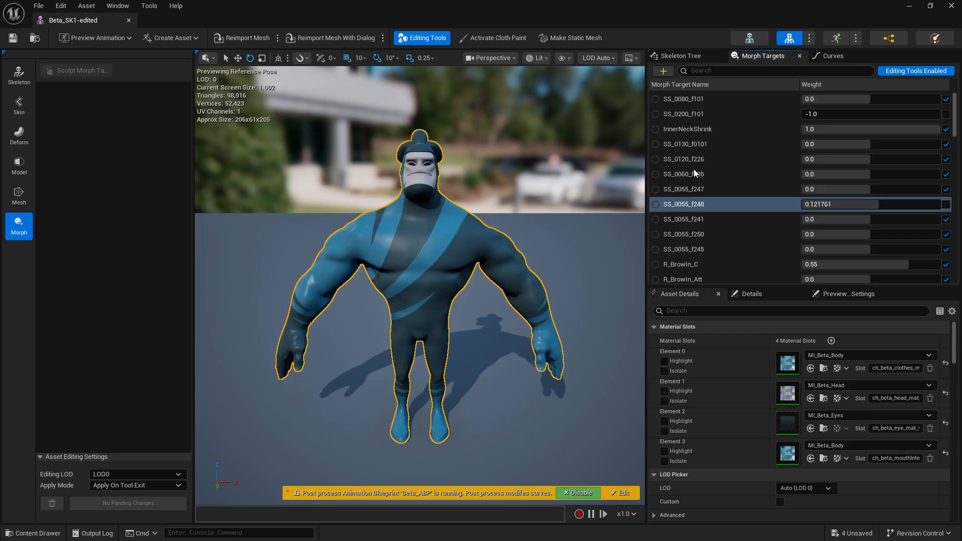
Make SS_0055_f241 the edited morph target and sculpt the chest with the Move brush using BoxLinear falloff
click(682, 221)
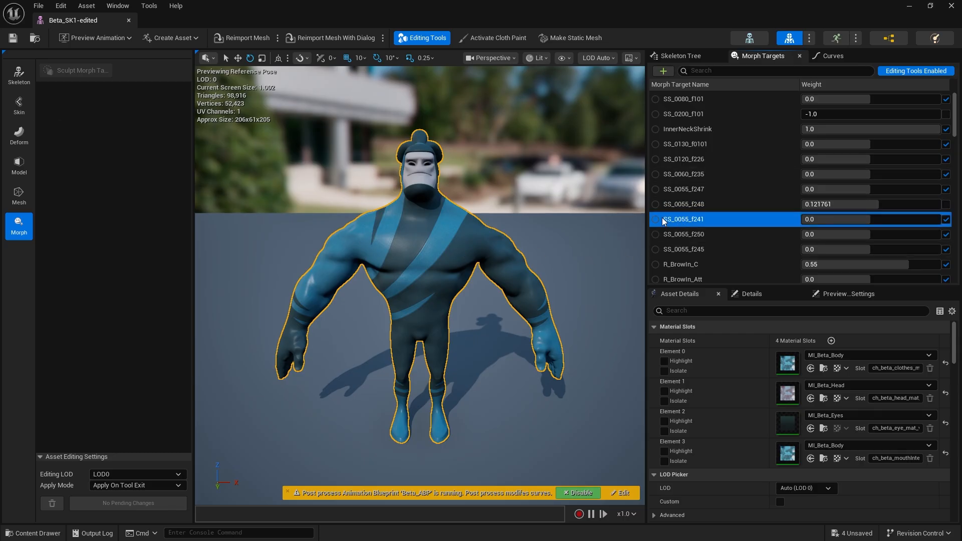
click(657, 220)
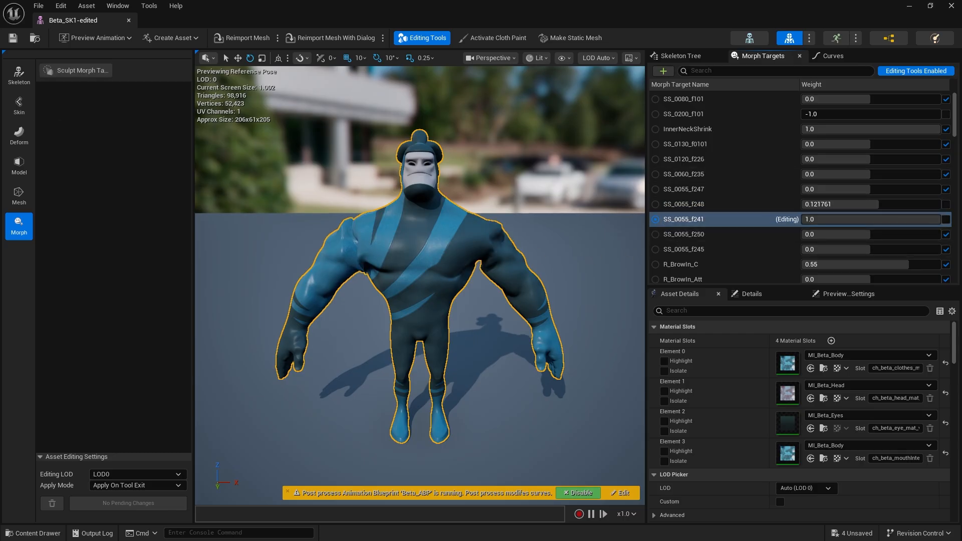
click(89, 72)
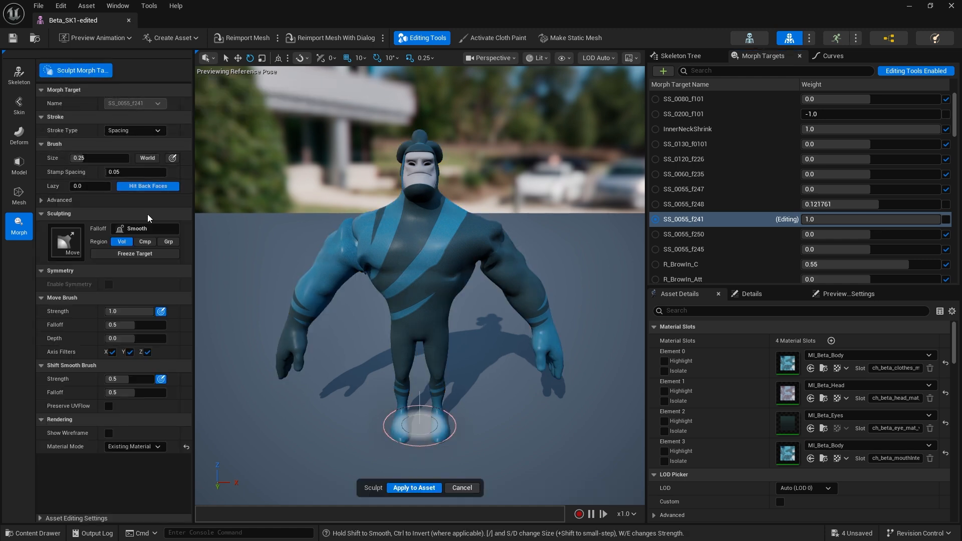
click(134, 228)
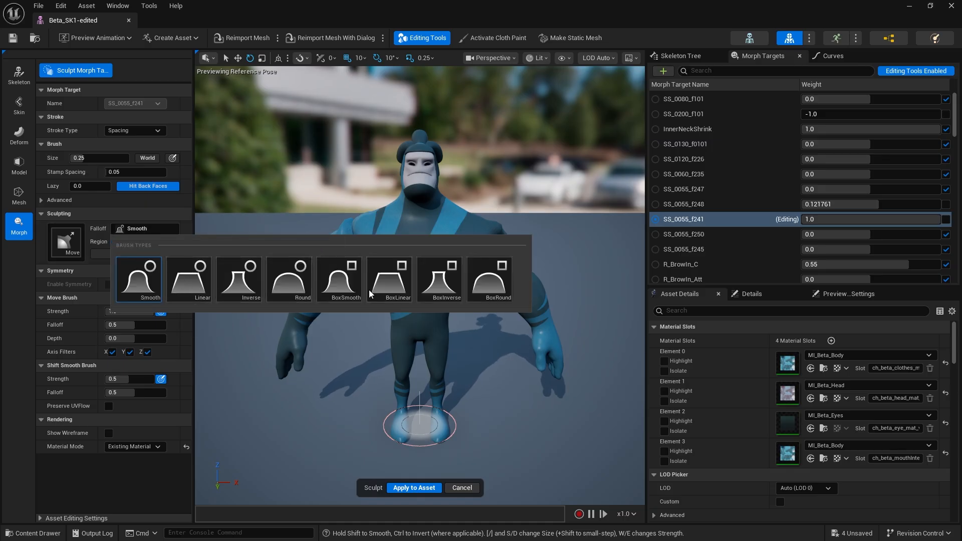
click(394, 291)
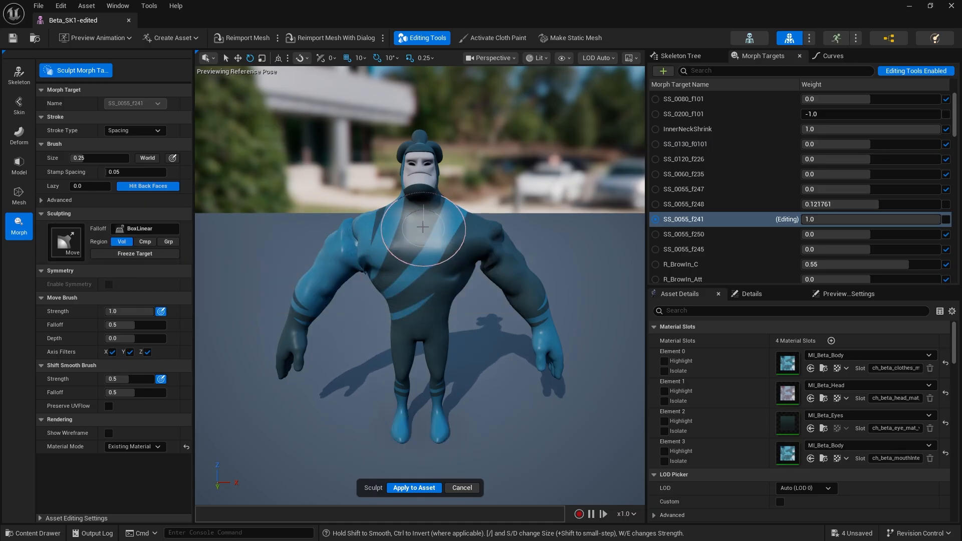
mouse_move(423, 227)
mouse_down()
mouse_move(428, 252)
mouse_move(461, 262)
mouse_move(468, 254)
mouse_move(408, 307)
mouse_move(333, 232)
mouse_move(355, 255)
mouse_up()
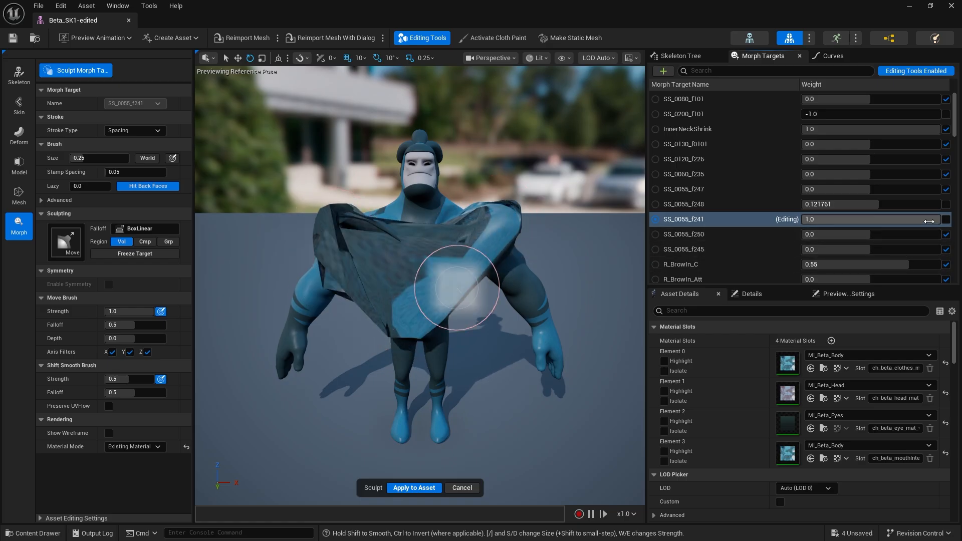
Vary the weight of the sculpted SS_0055_f241 morph target between about -0.56 and 1.0 to test the deformation
drag(929, 221, 876, 221)
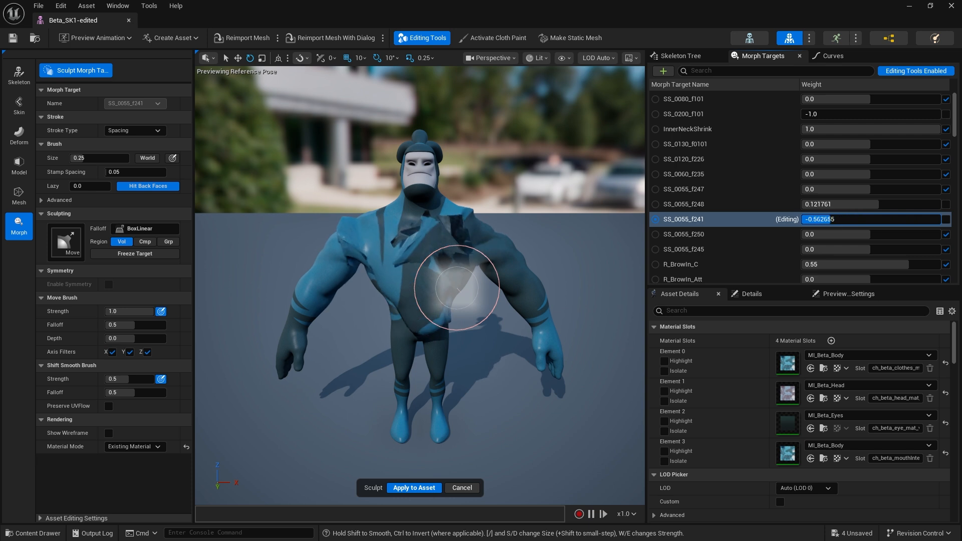
drag(830, 221, 861, 221)
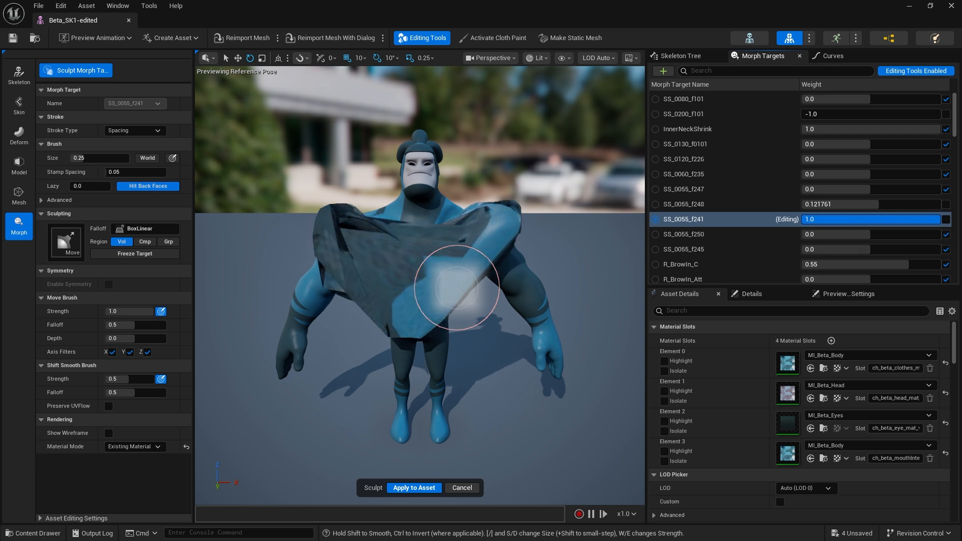
drag(924, 221, 848, 222)
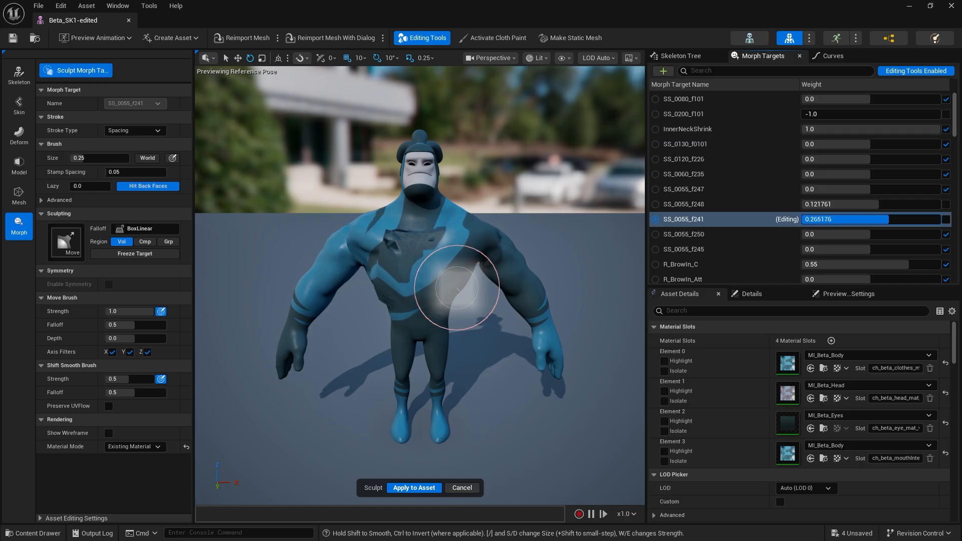
drag(888, 221, 853, 261)
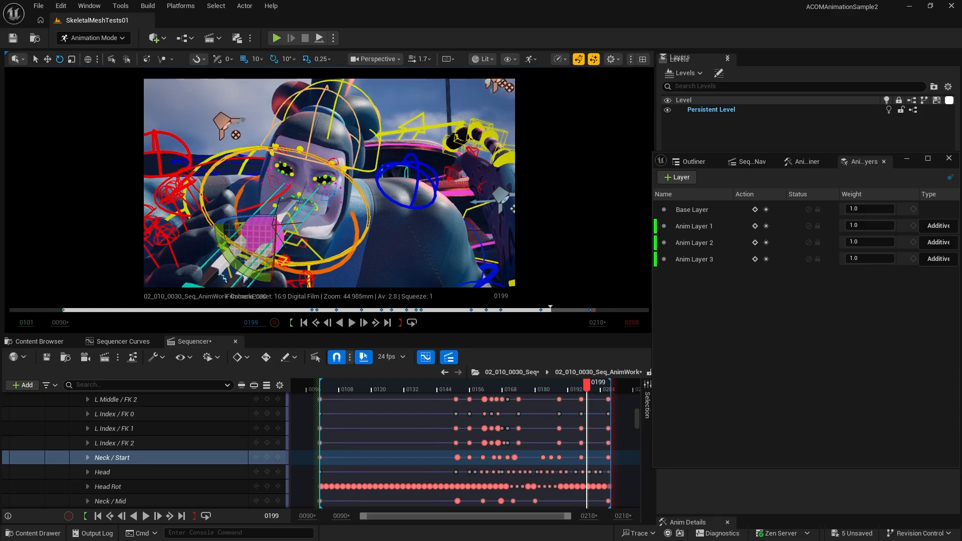
Try rotating the Neck / Start control at frame 199, and undo the last control move
drag(291, 246, 185, 120)
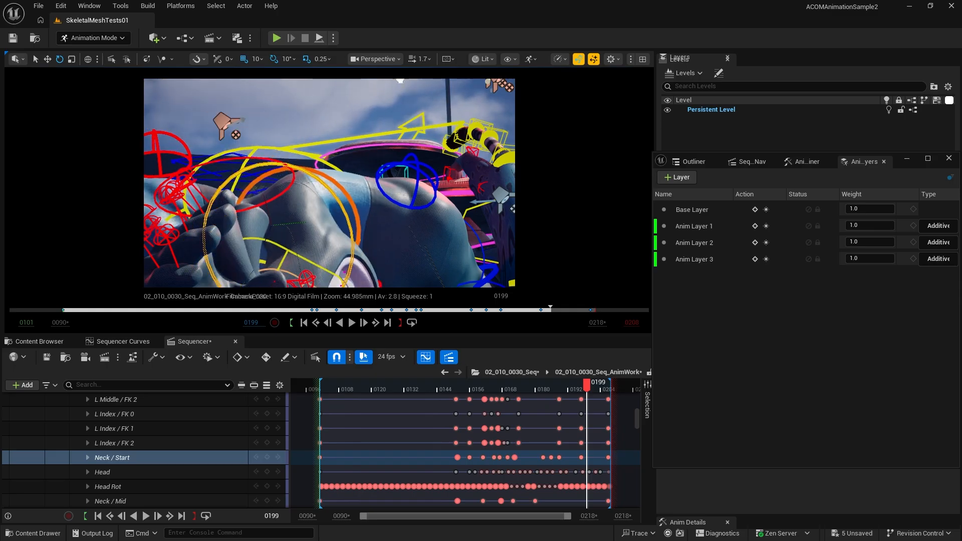
drag(357, 271, 351, 155)
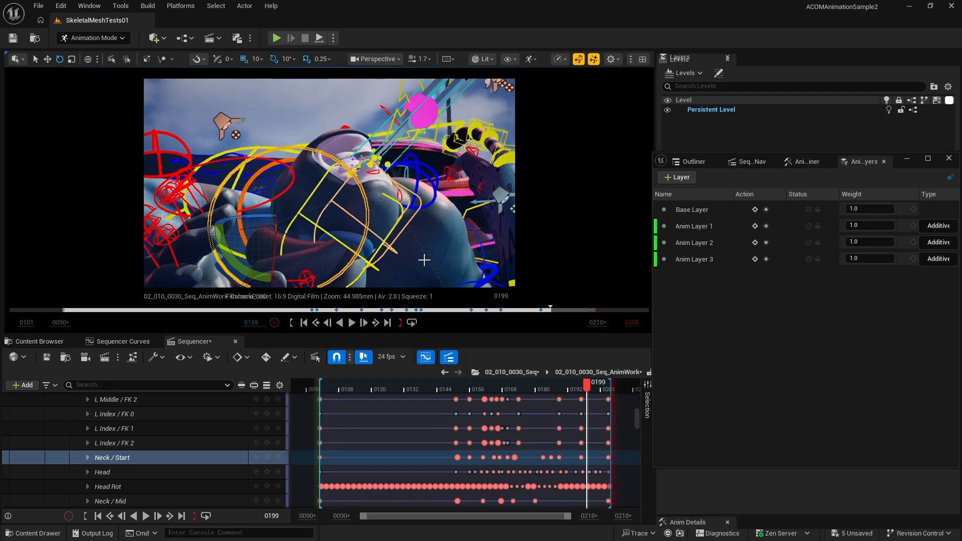
key(ctrl+z)
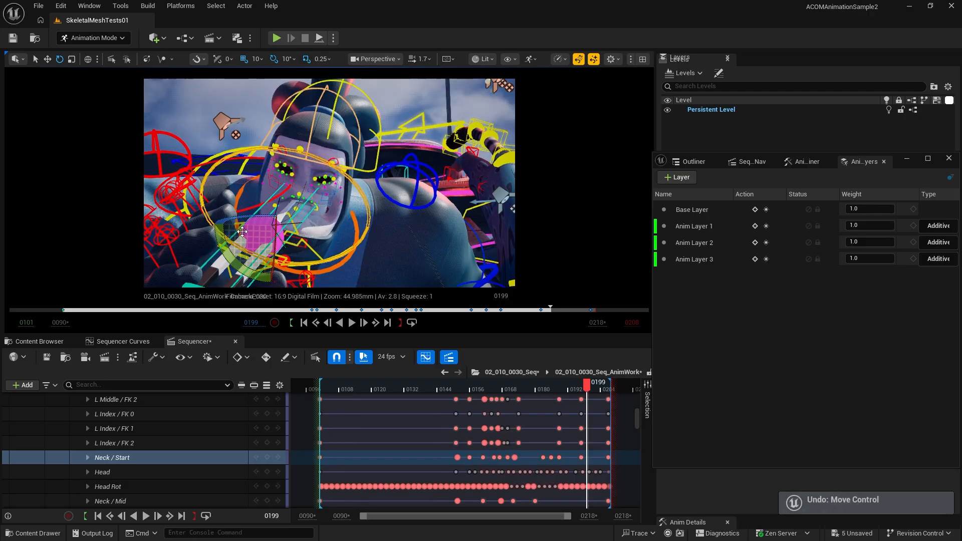
Rotate the Neck / Start control at frame 199 to turn the head sideways, and scrub the sequence to frame 186
drag(267, 227, 264, 274)
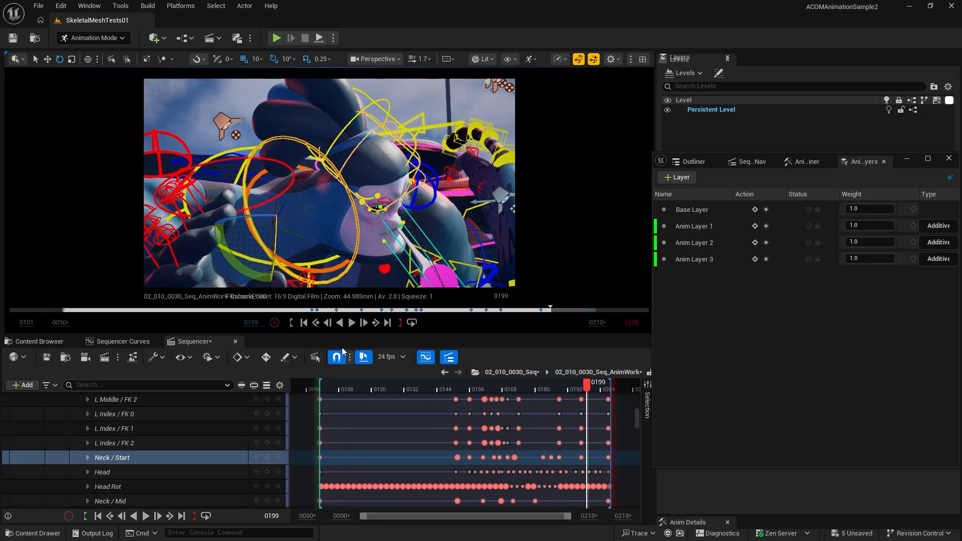
drag(510, 389, 551, 404)
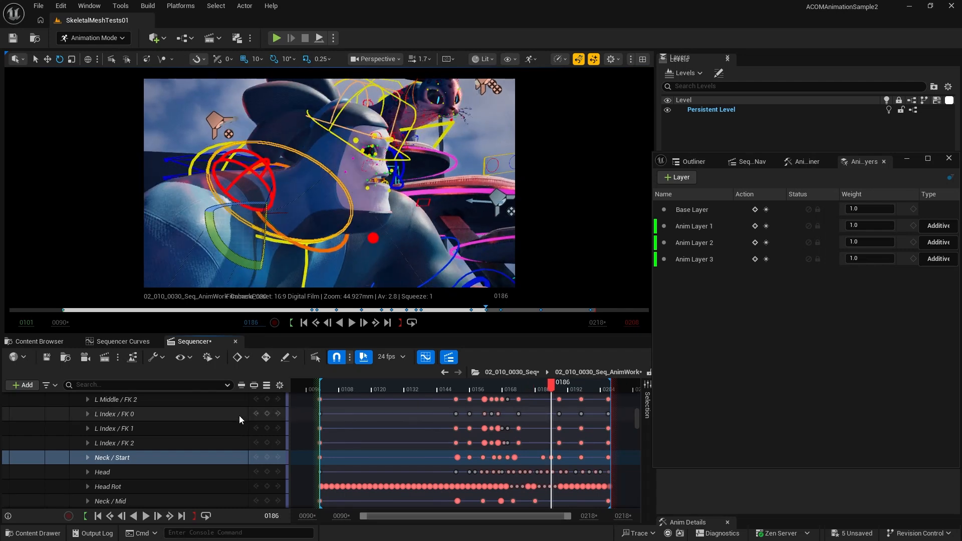
Return to the parent shot sequence, deactivate the CTRL_Rigs track, activate the Baked_Animations track, and scrub to frame 180
click(511, 372)
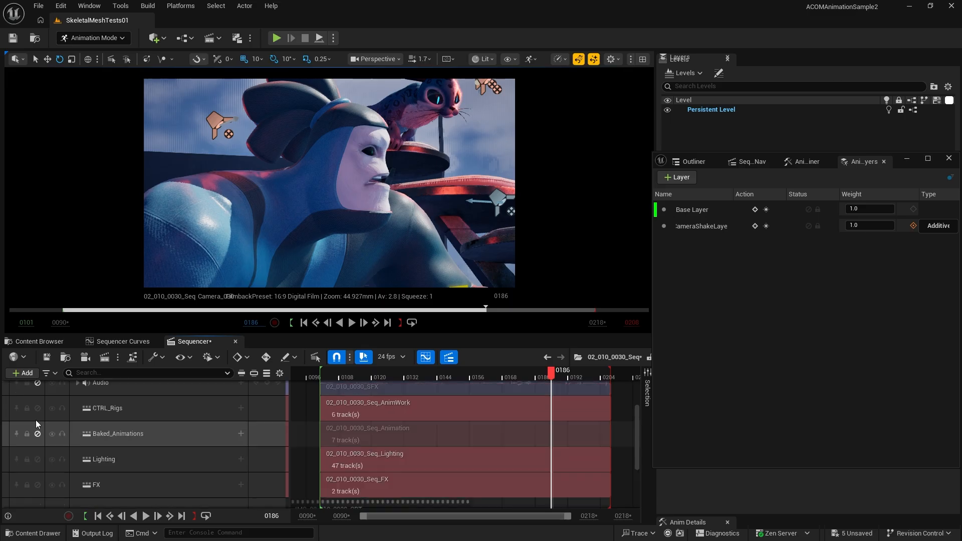
scroll(36, 420, up, 3)
click(39, 409)
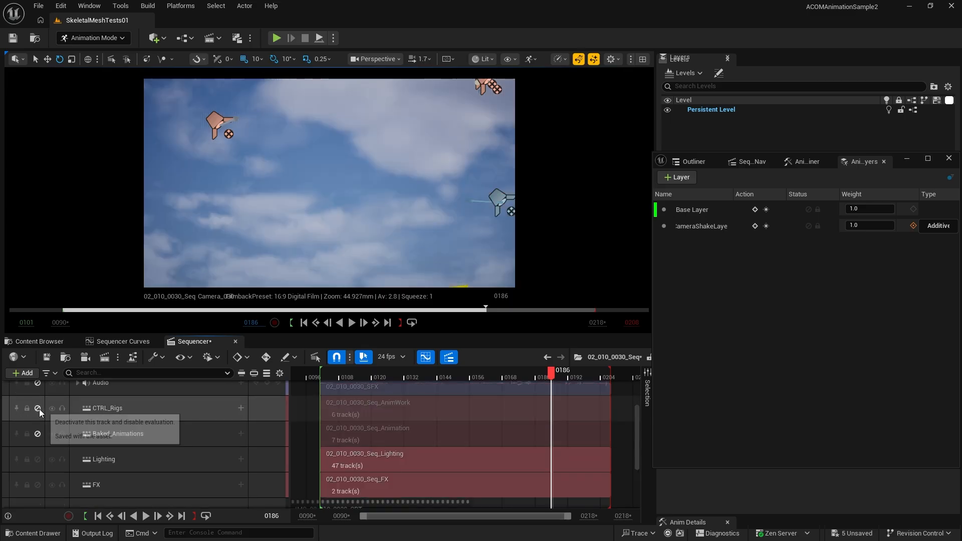
click(37, 435)
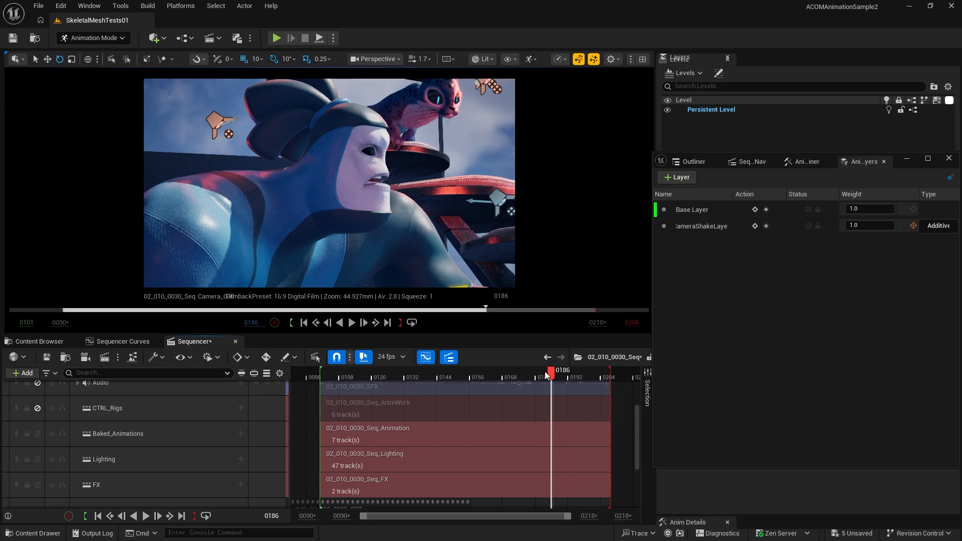
mouse_move(546, 372)
mouse_down()
mouse_move(477, 376)
mouse_move(582, 377)
mouse_move(516, 376)
mouse_move(536, 374)
mouse_up()
Open the 02_010_0030_Seq_Animation subsequence, select the Anim_Gamma_02_010_0030 actor, and move to frame 154
double_click(411, 439)
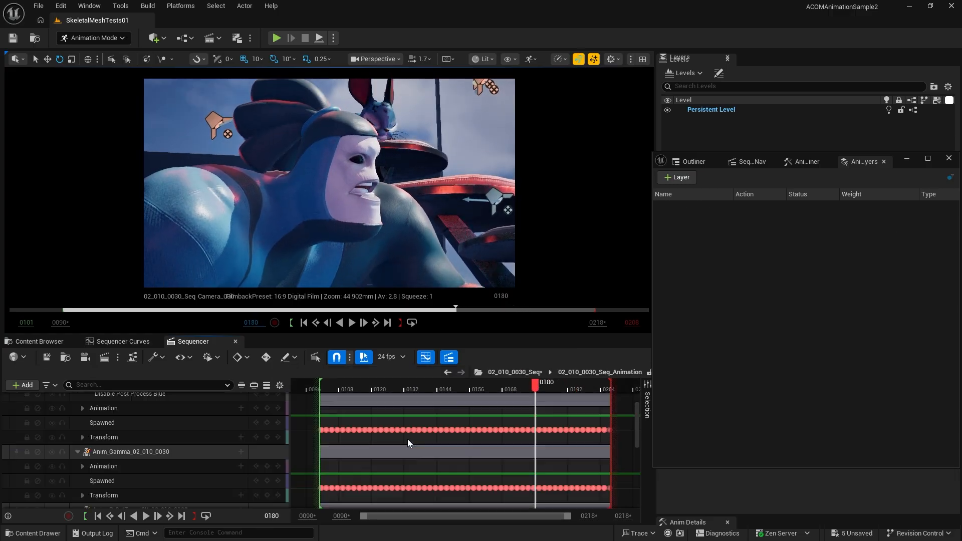
click(166, 452)
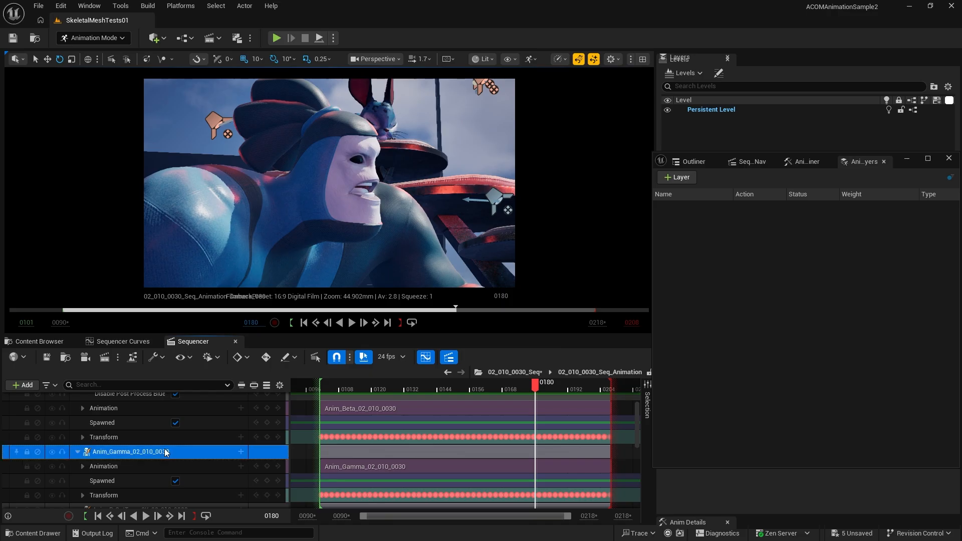
click(464, 389)
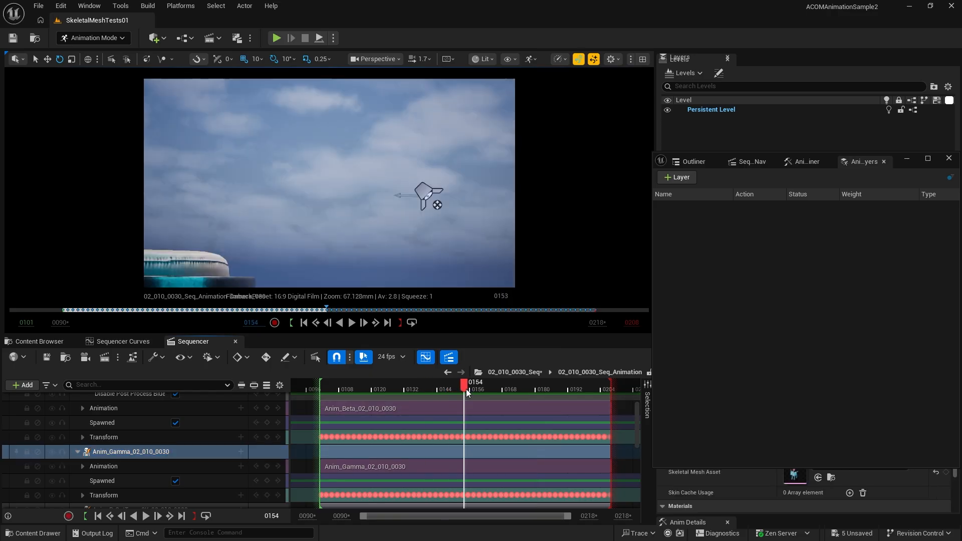
Open the baked Anim_Beta_02_010_0030 animation sequence and examine its playback and curves
click(406, 466)
click(407, 467)
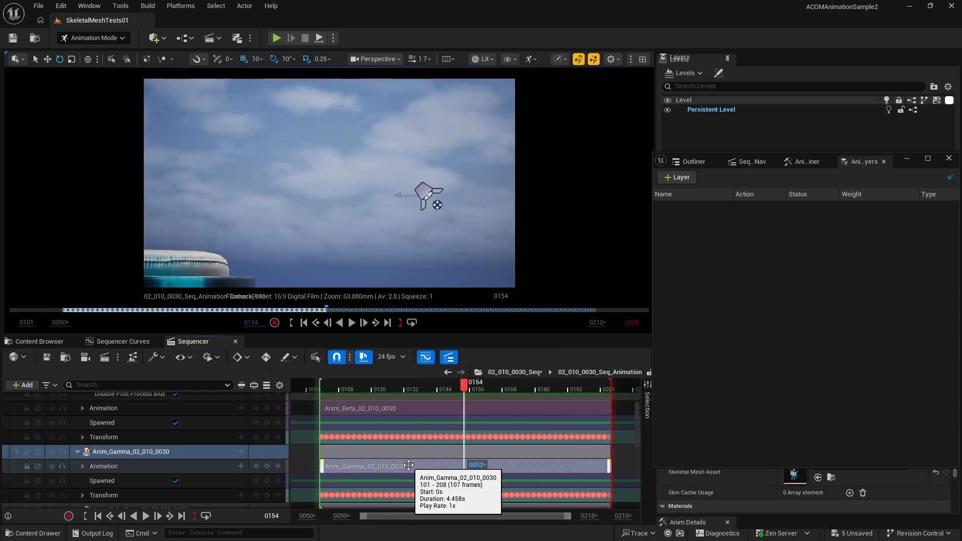
double_click(409, 465)
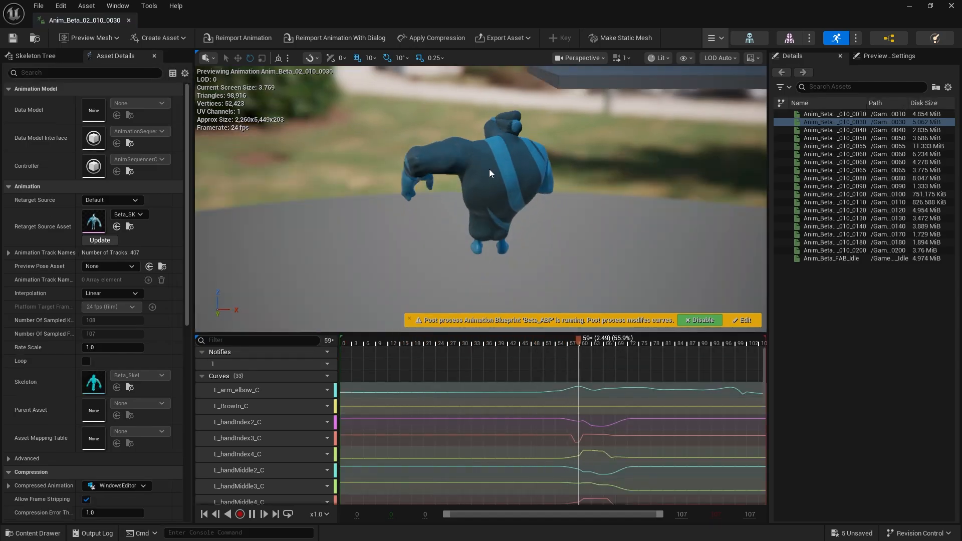
mouse_move(477, 200)
right_down()
mouse_move(357, 200)
mouse_move(521, 199)
mouse_move(451, 199)
mouse_move(471, 195)
right_up()
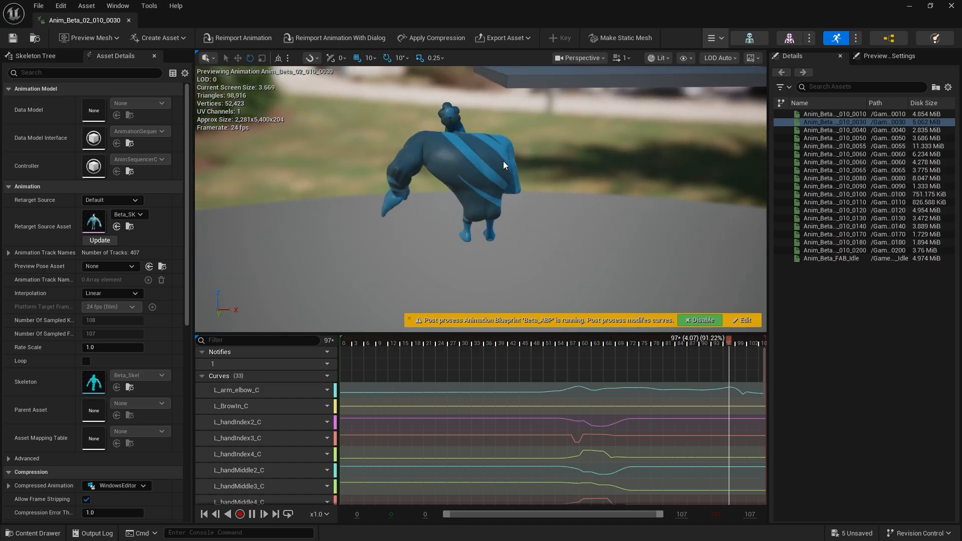
Close the Anim_Beta_02_010_0030 animation asset and return to the parent 02_010_0030_Seq in Sequencer
click(129, 20)
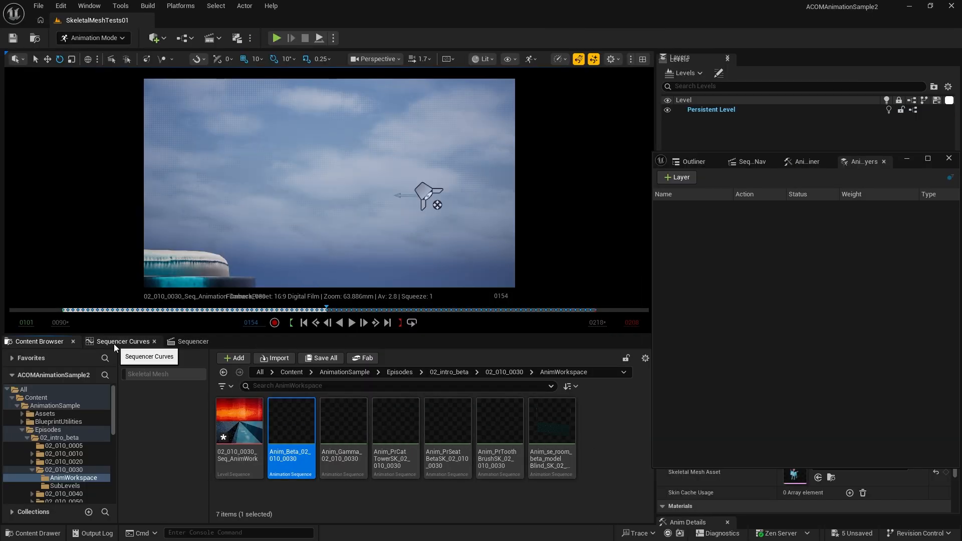
click(136, 342)
click(174, 341)
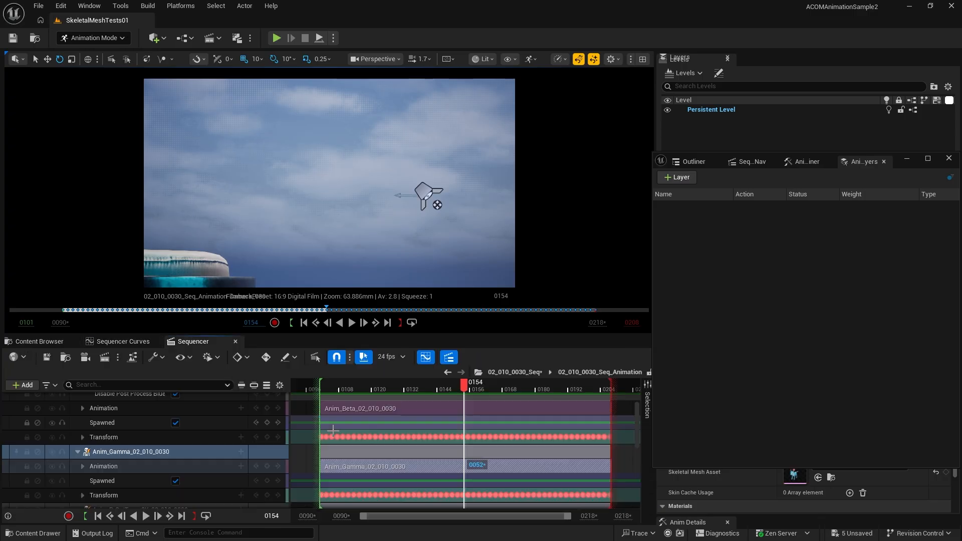
click(526, 373)
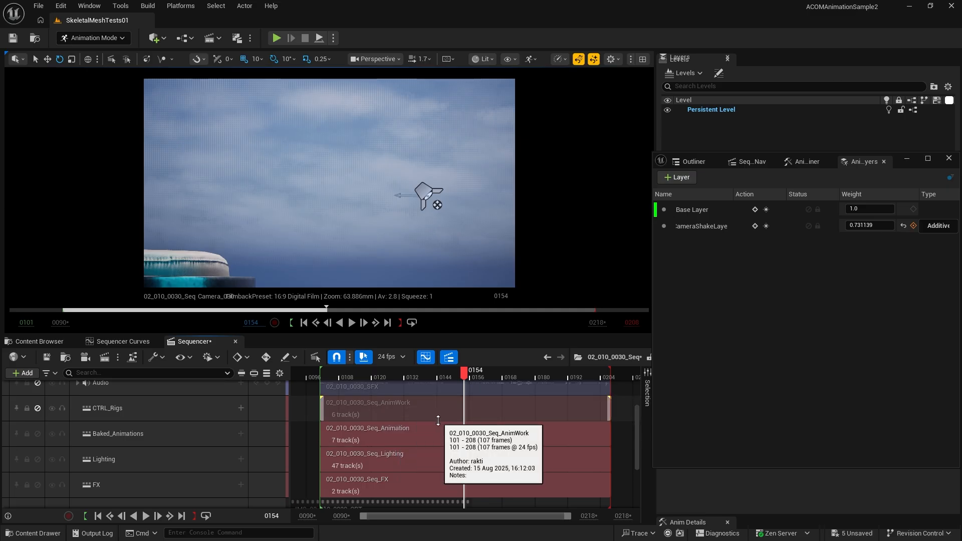
Open the 02_010_0030_Seq_Animation subsequence and add the Beta_CtrlRig as a layered control rig to the Anim_Beta_02_010_0030 actor at frame 179
click(438, 440)
double_click(440, 441)
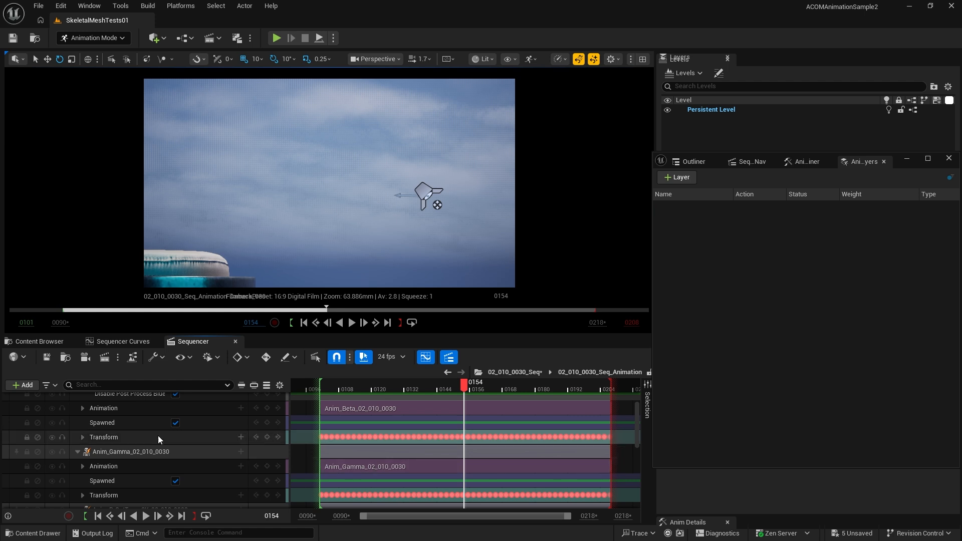
click(159, 452)
scroll(287, 395, up, 2)
click(242, 399)
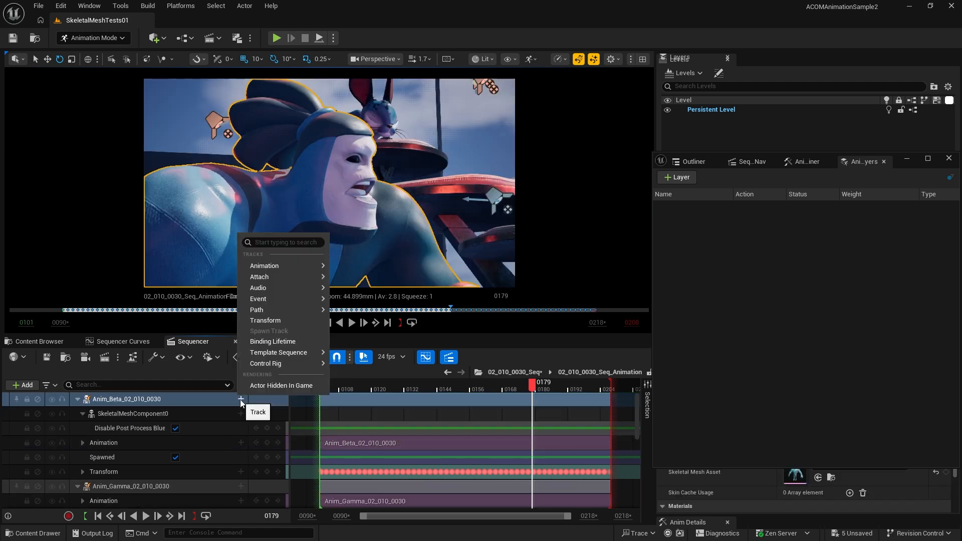
mouse_move(296, 364)
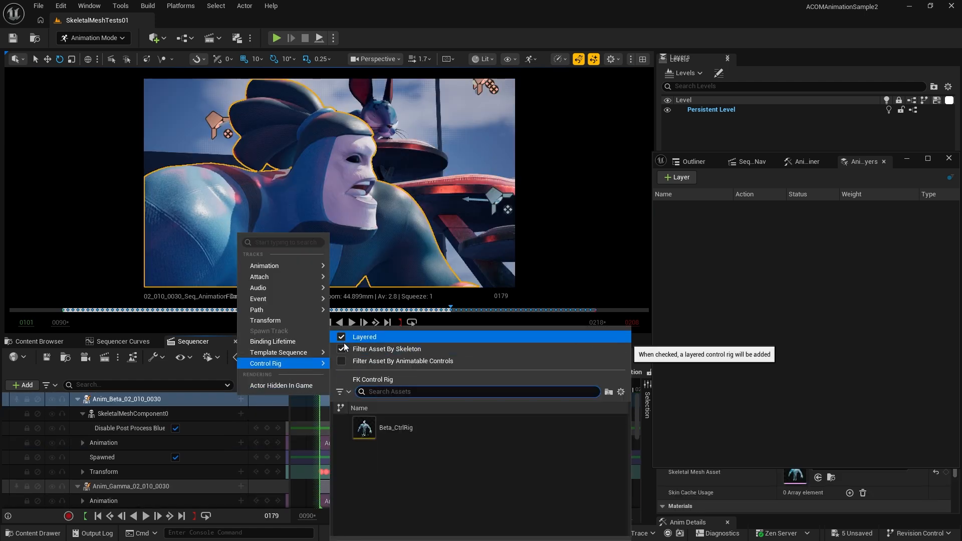
click(371, 431)
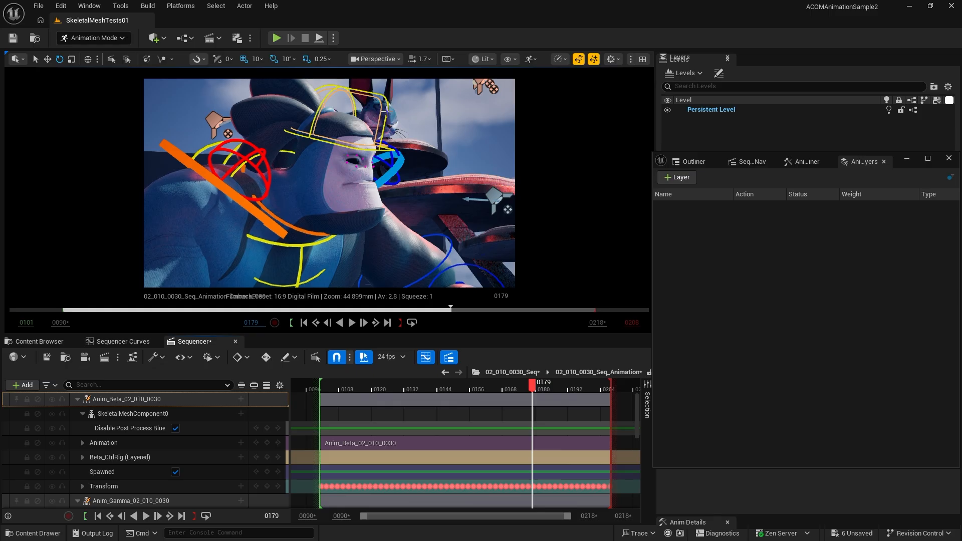
Rotate the Head control to tilt Beta's head upward at frame 179, and select the Anim_Beta_02_010_0030 actor track
click(385, 113)
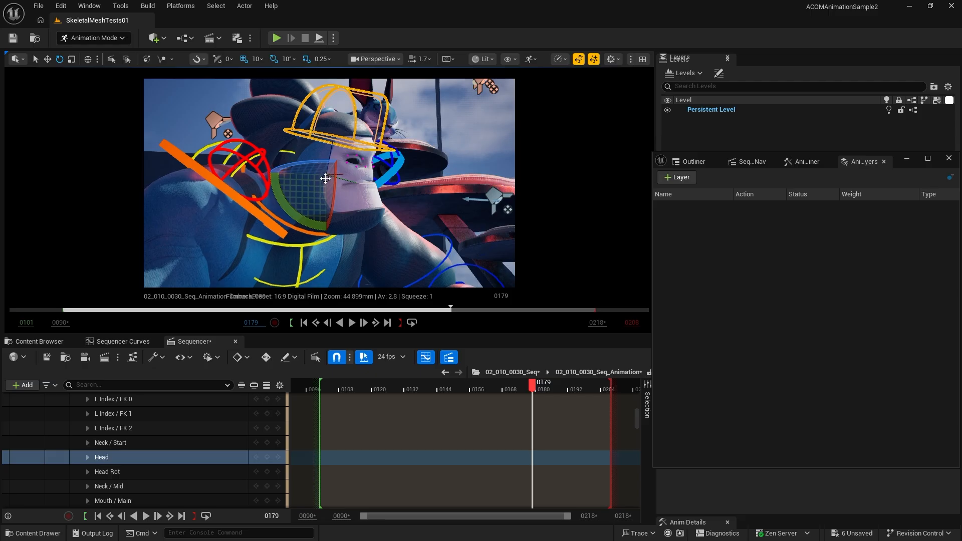
mouse_move(326, 179)
mouse_down()
mouse_move(273, 186)
mouse_move(342, 183)
mouse_move(310, 171)
mouse_up()
click(164, 404)
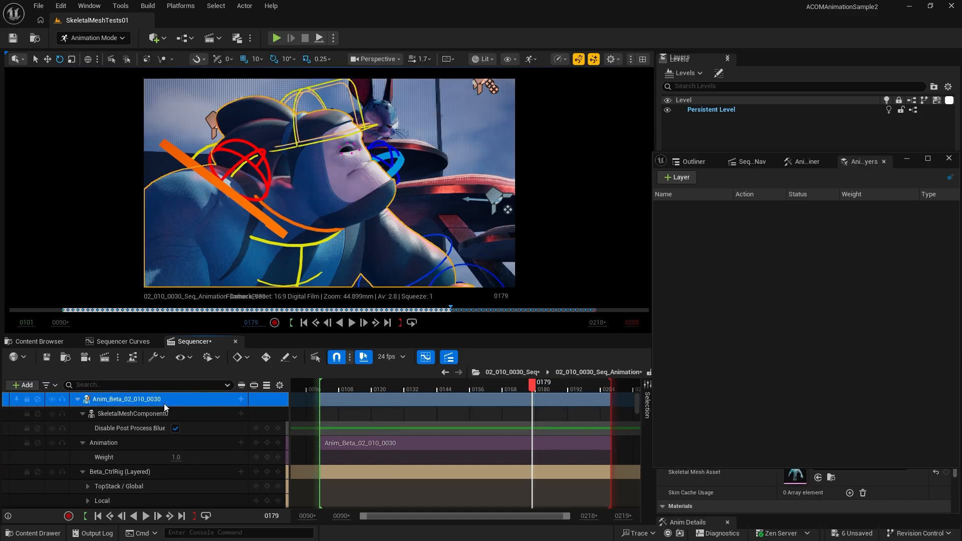
Examine the Bake Animation Sequence and Bake To Control Rig options for Anim_Beta_02_010_0030, and scrub the animation to frame 185
scroll(169, 432, down, 3)
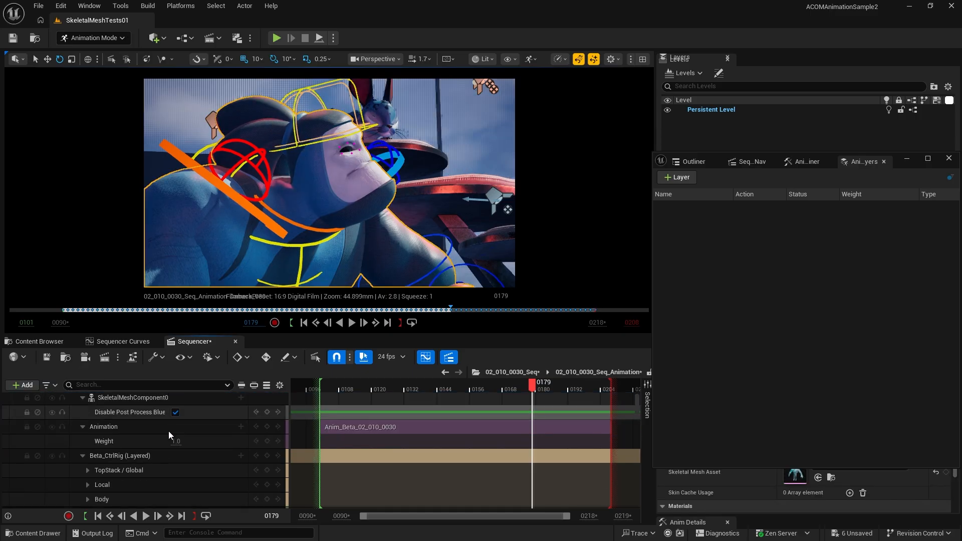
scroll(186, 451, up, 3)
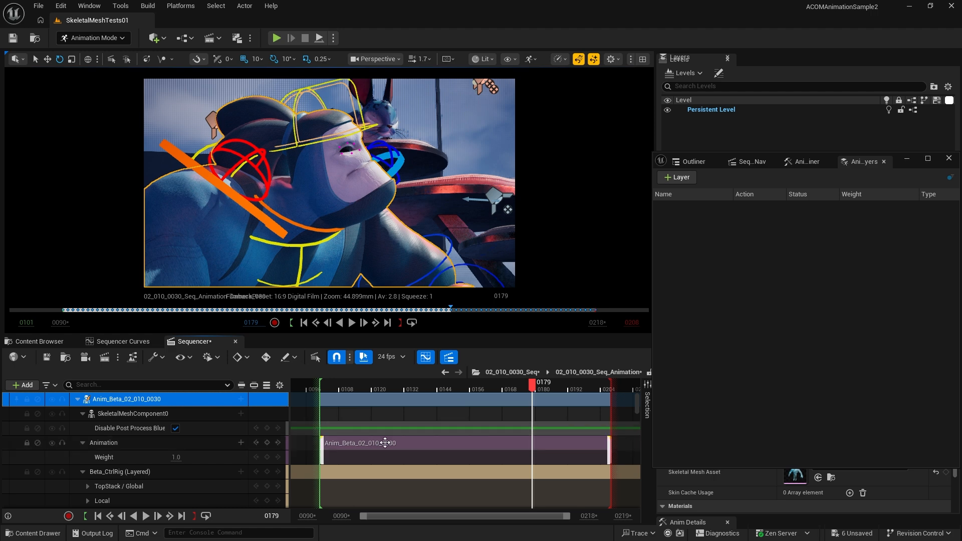
right_click(132, 400)
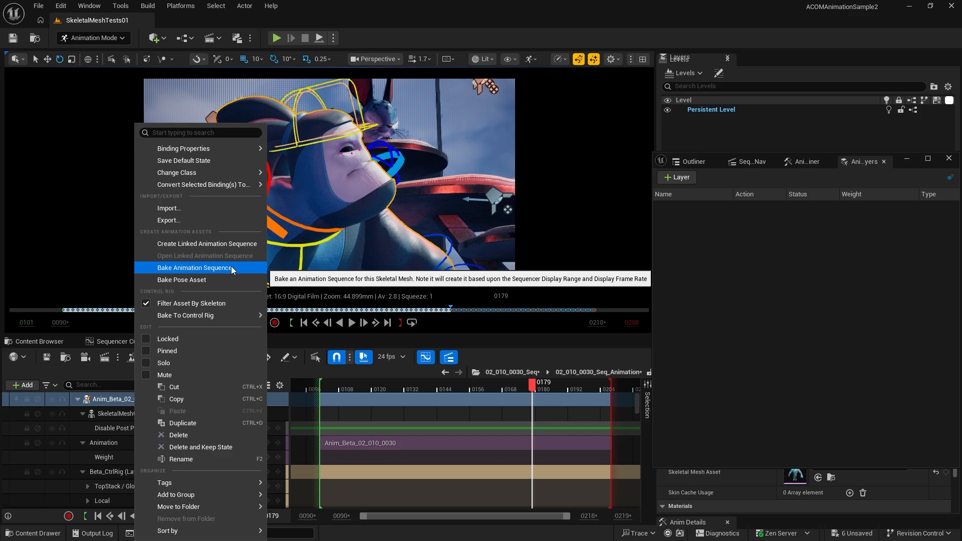
mouse_move(218, 316)
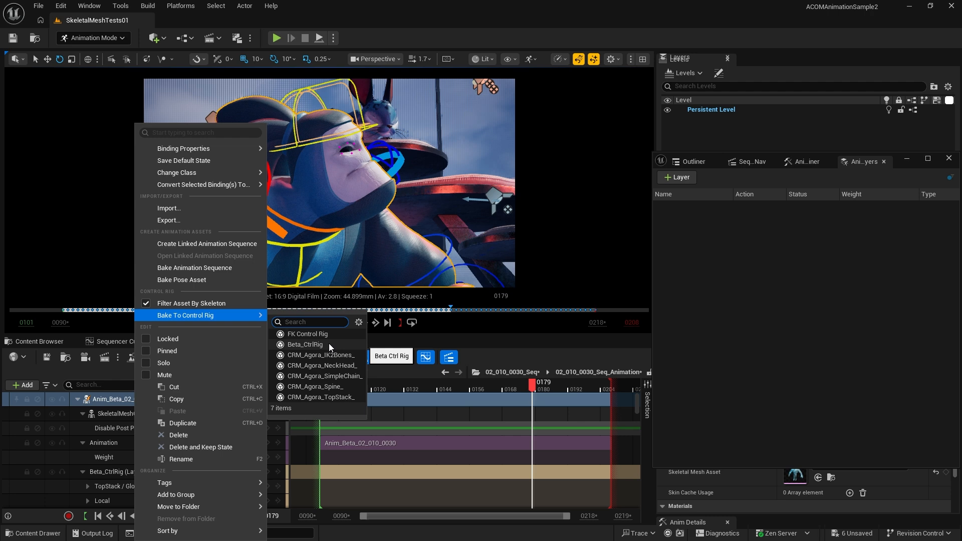
drag(401, 386, 550, 391)
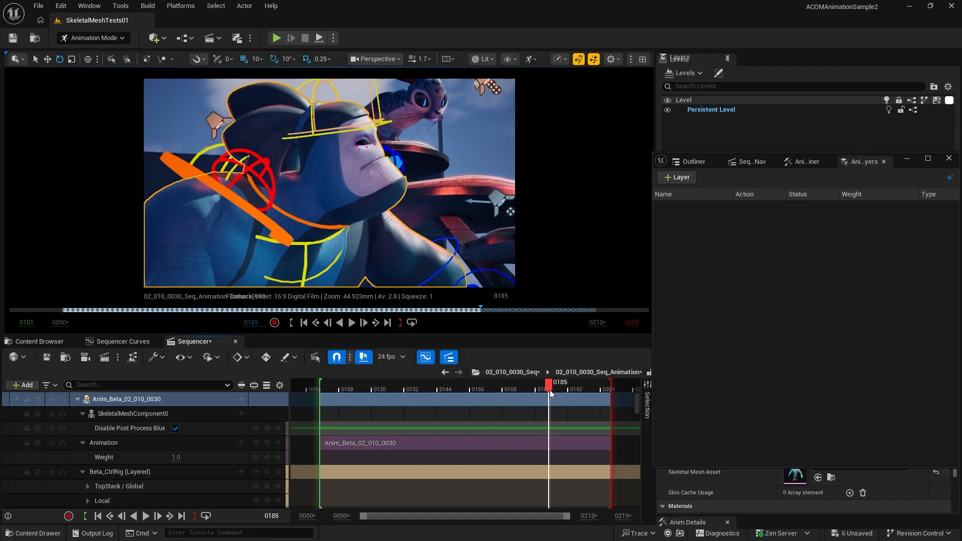